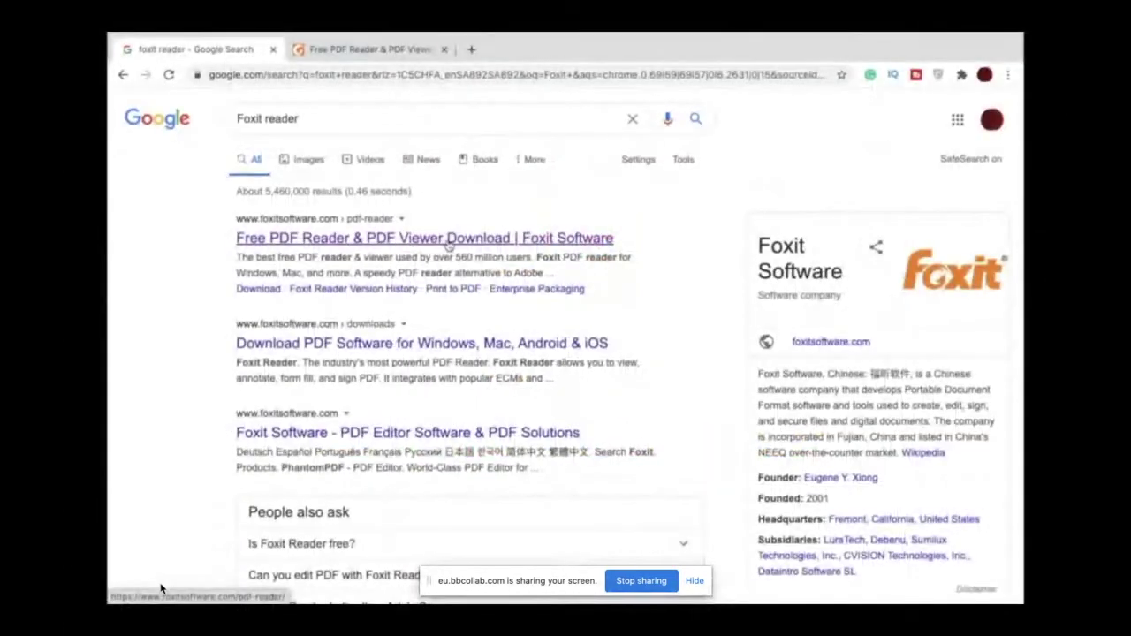
# Step: Open the Foxit 'Free PDF Reader & PDF Viewer' page, then return to the Blackboard PDF in Foxit Reader
pyautogui.click(389, 49)
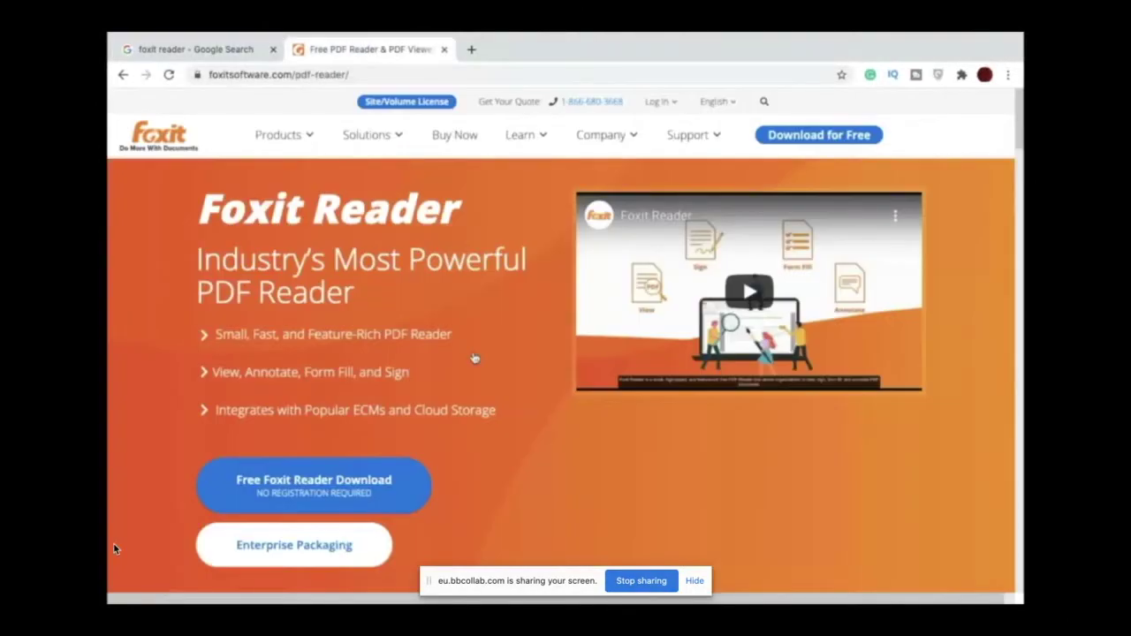
pyautogui.click(164, 589)
pyautogui.moveTo(112, 594)
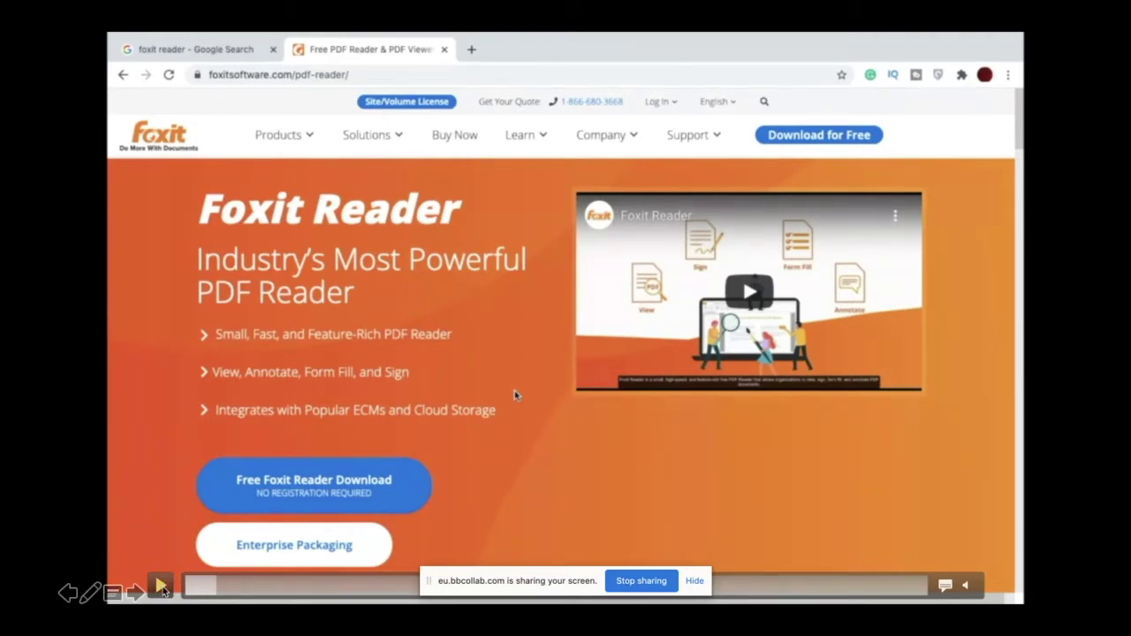
pyautogui.click(162, 588)
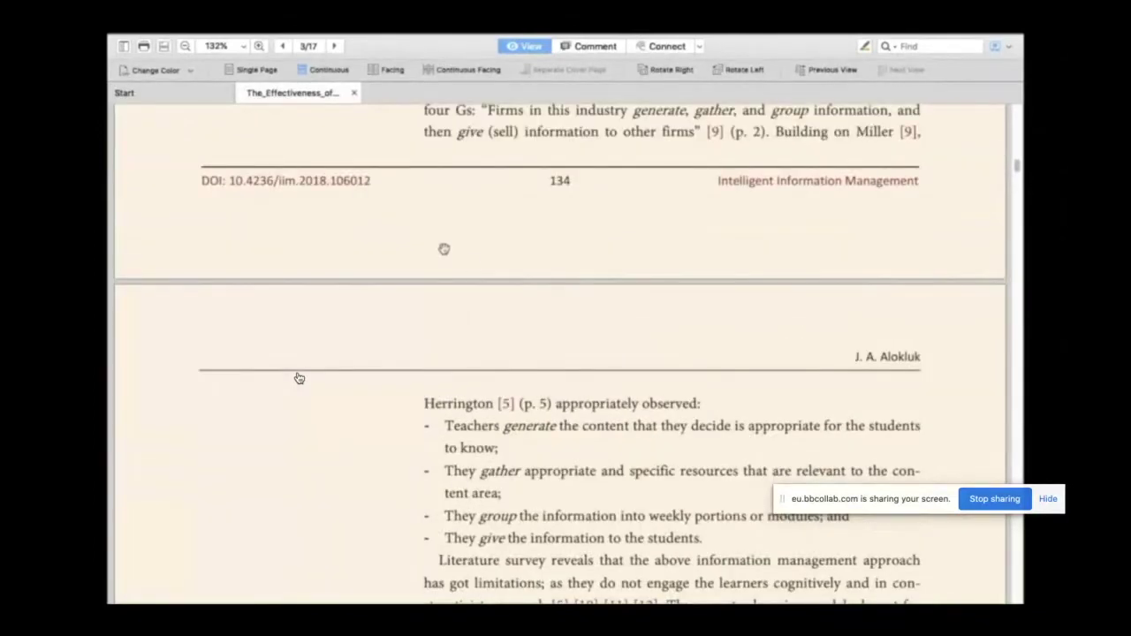
# Step: Preview the article in Facing, Continuous Facing and Separate Cover Page layouts
pyautogui.click(389, 69)
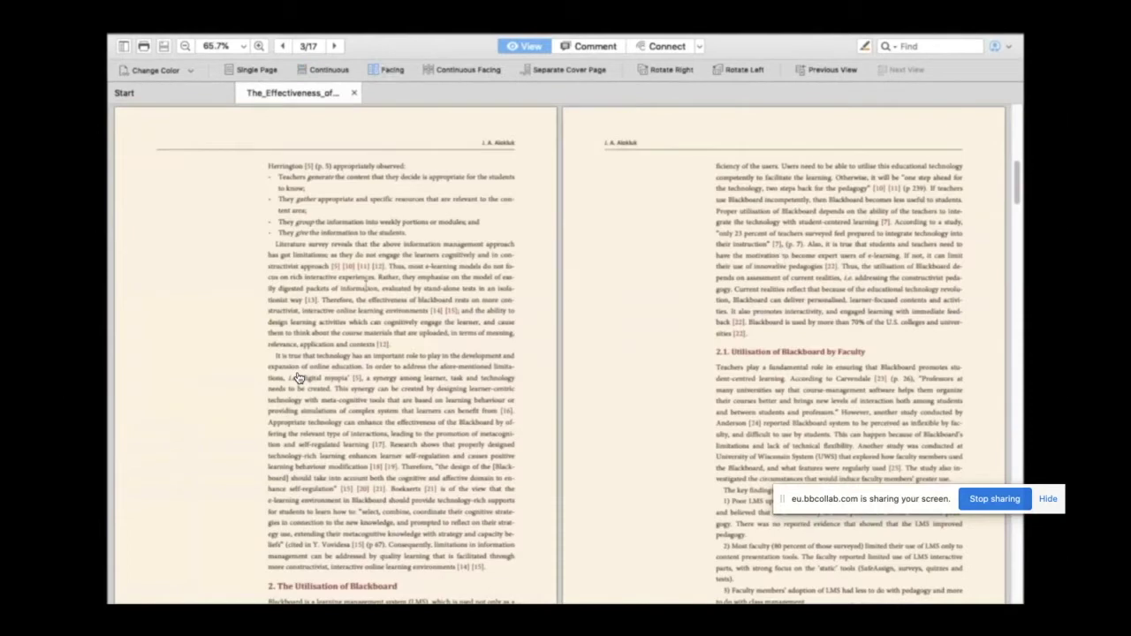
pyautogui.click(469, 69)
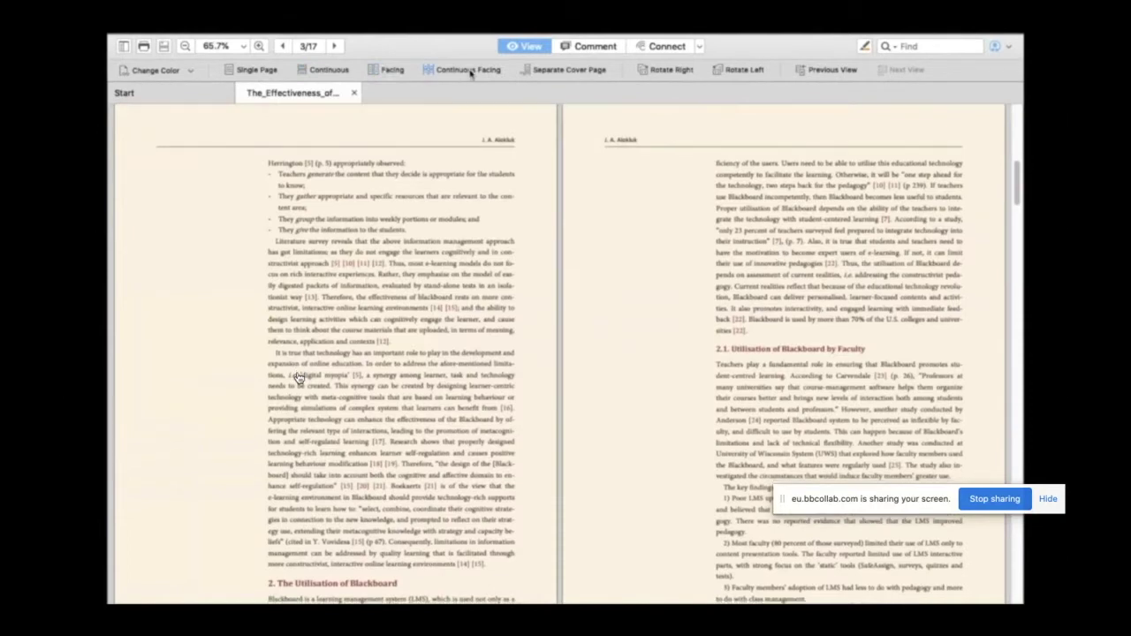
pyautogui.scroll(-10, 299, 378)
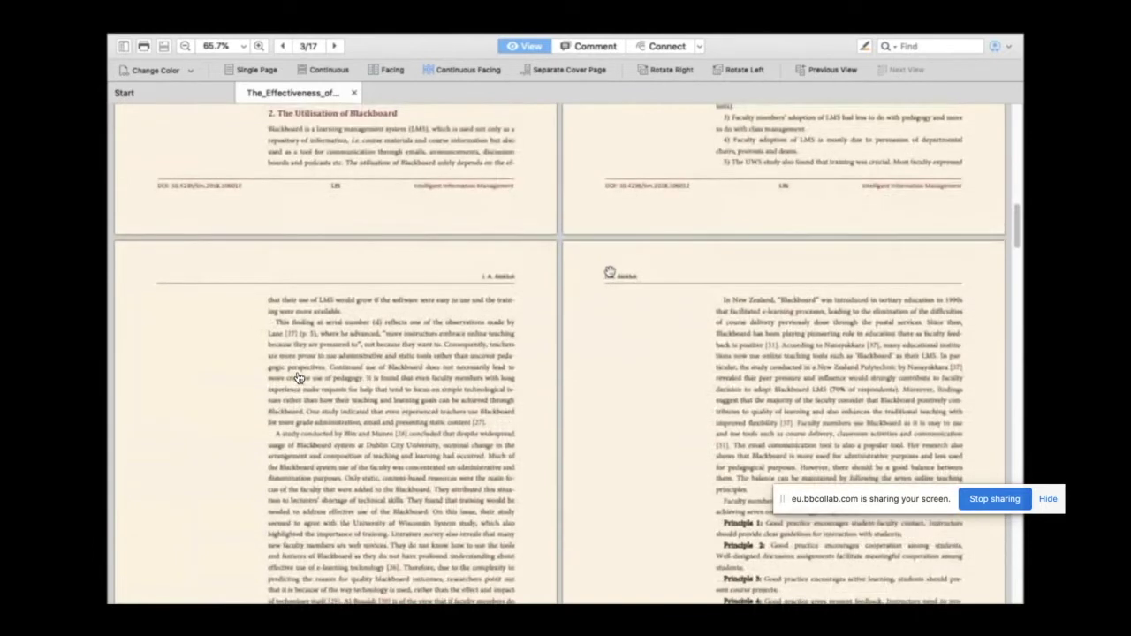
pyautogui.scroll(-10, 299, 378)
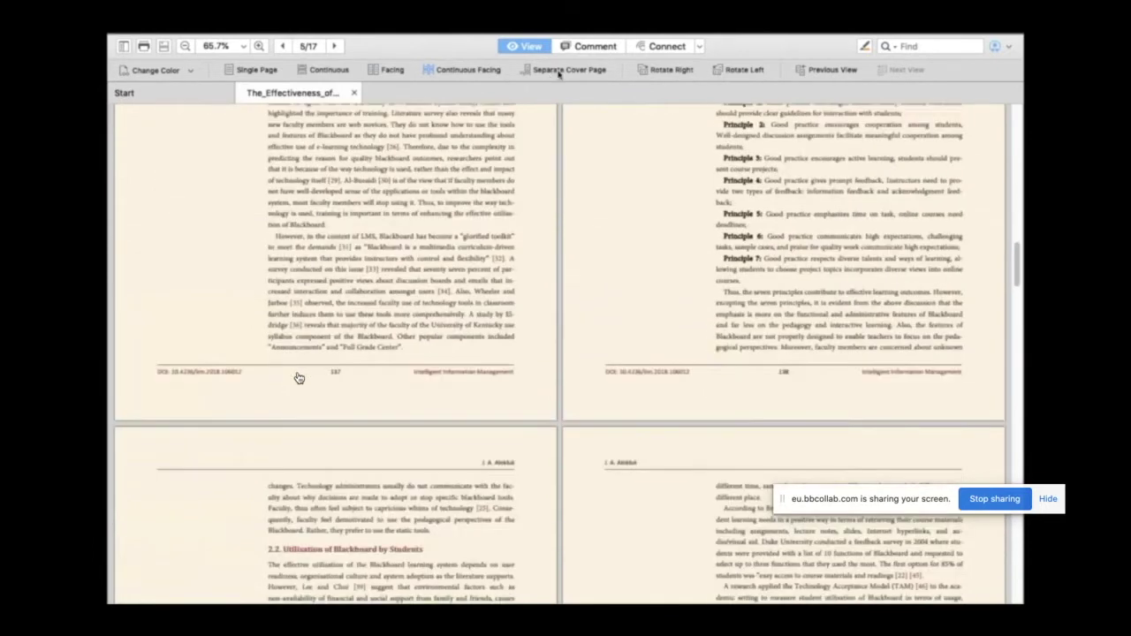
pyautogui.click(559, 71)
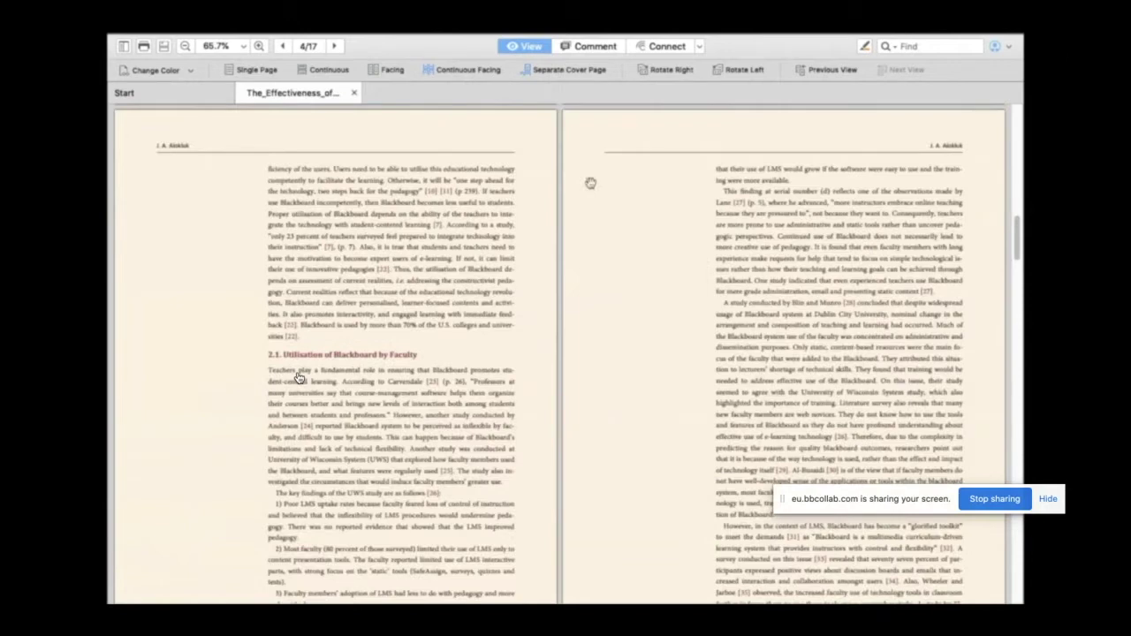
# Step: Return to page 1 in the Continuous single-column layout with the Comment tools shown
pyautogui.press('Home')
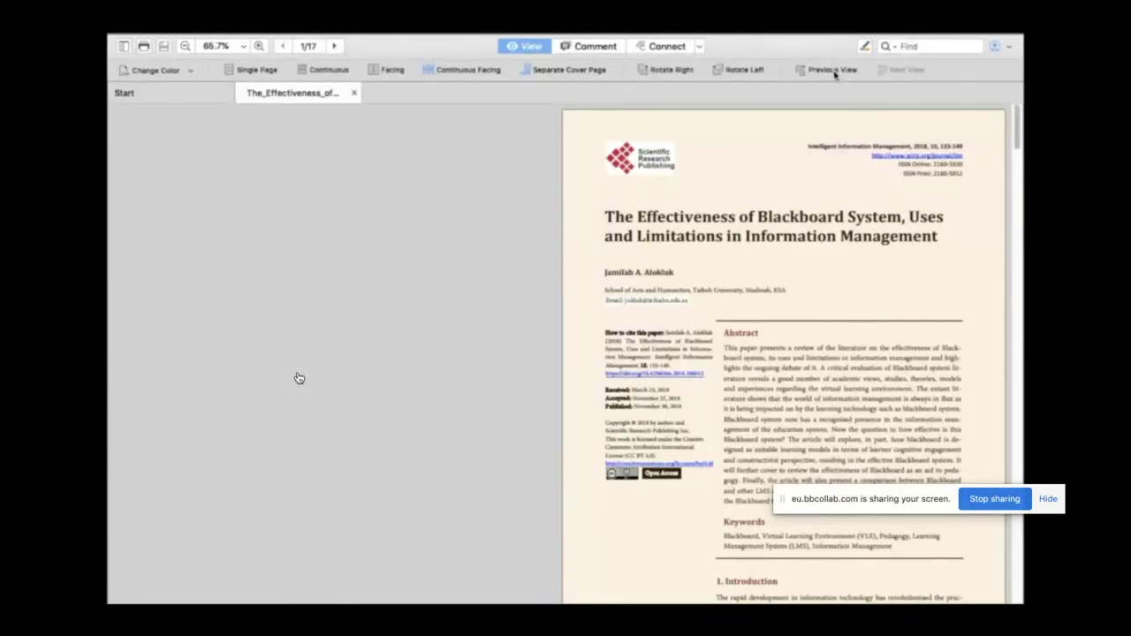
pyautogui.click(305, 71)
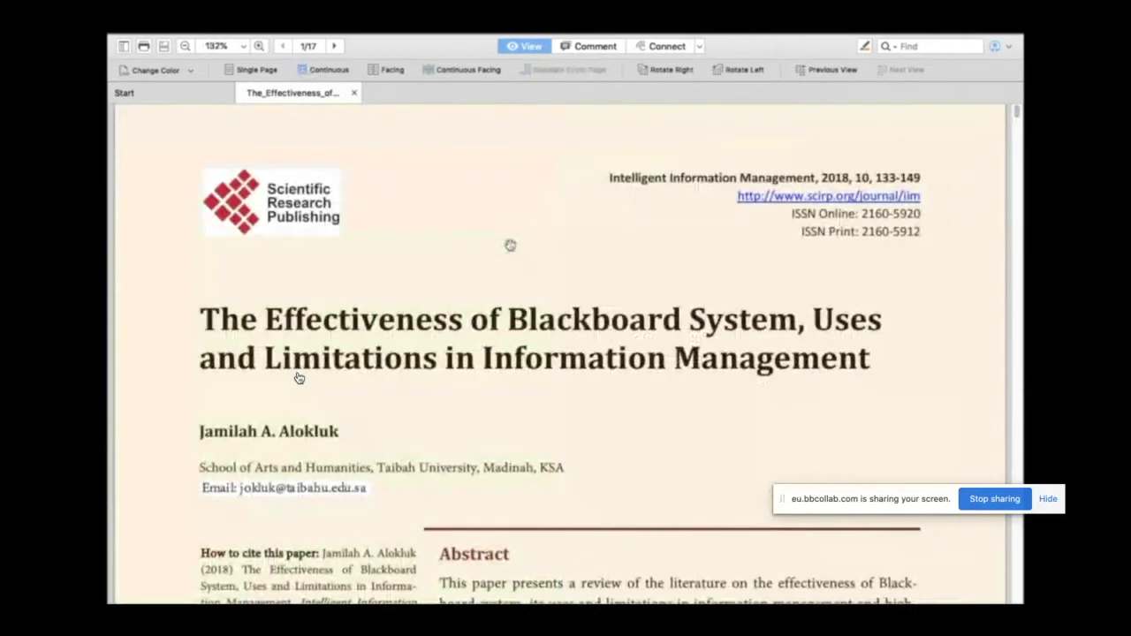
pyautogui.scroll(-10, 298, 379)
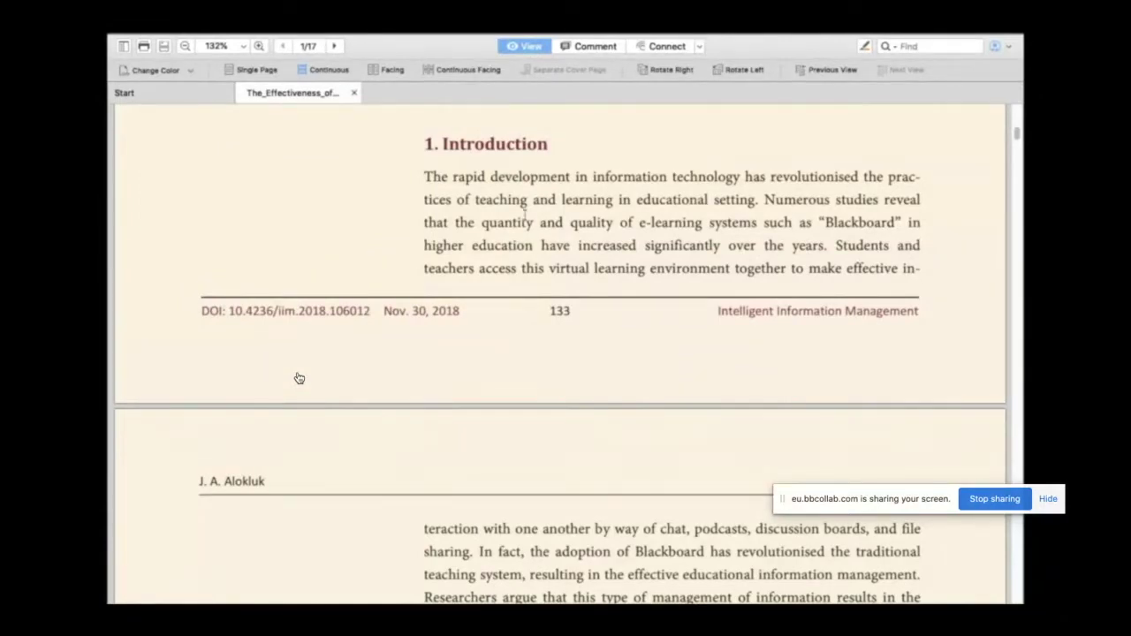
pyautogui.scroll(1, 298, 378)
pyautogui.scroll(10, 299, 378)
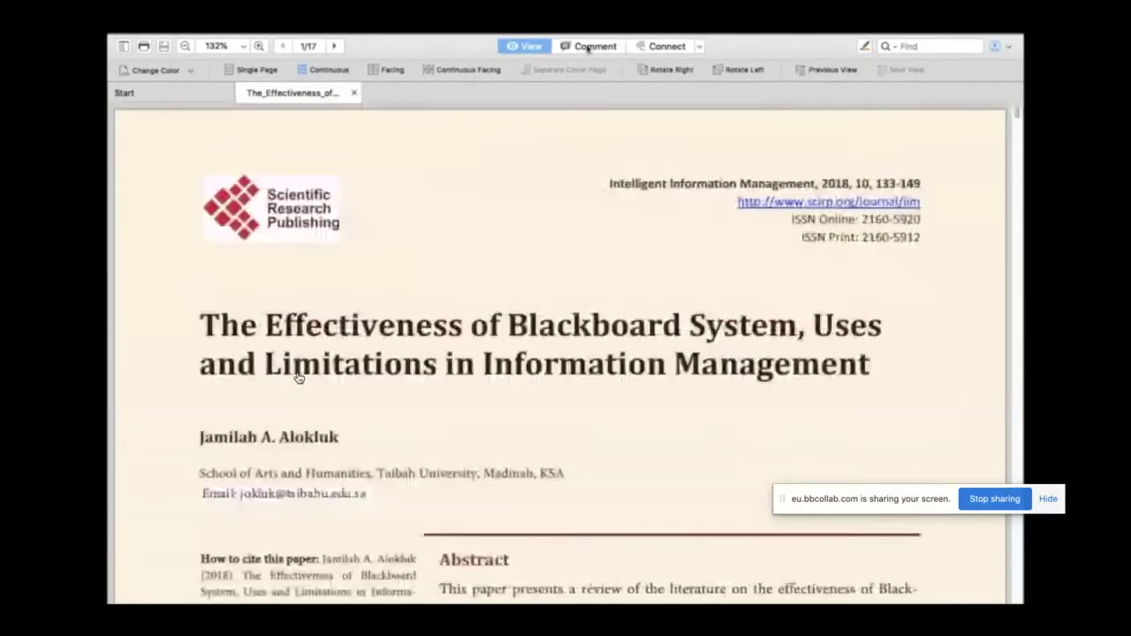
pyautogui.click(587, 46)
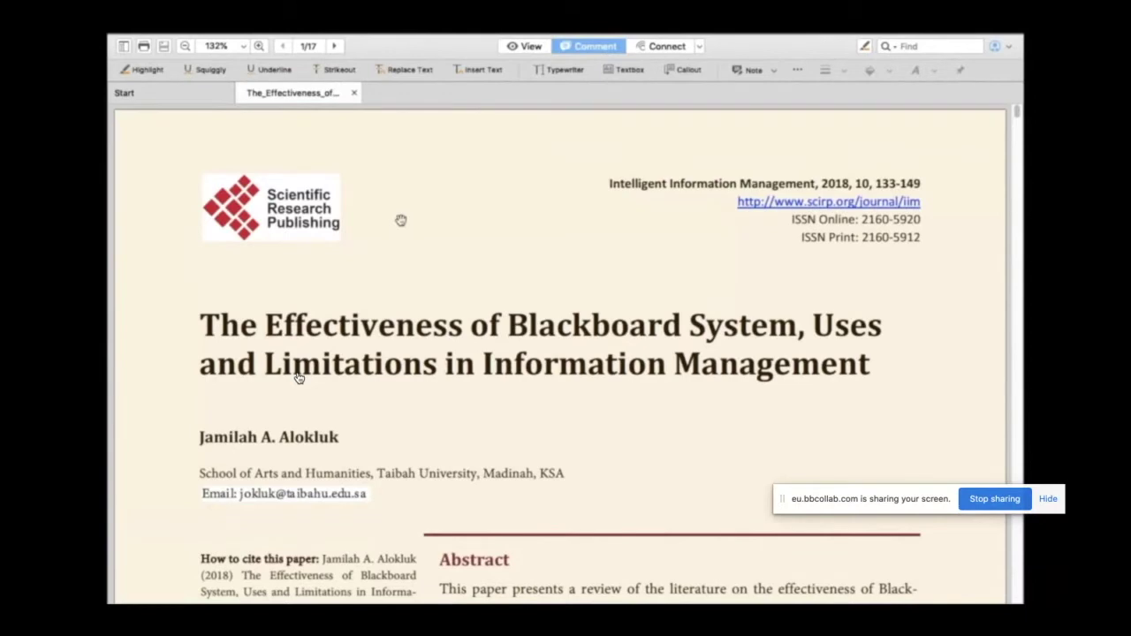
# Step: Select the paper's full title and apply a yellow highlight to it
pyautogui.scroll(-2, 401, 220)
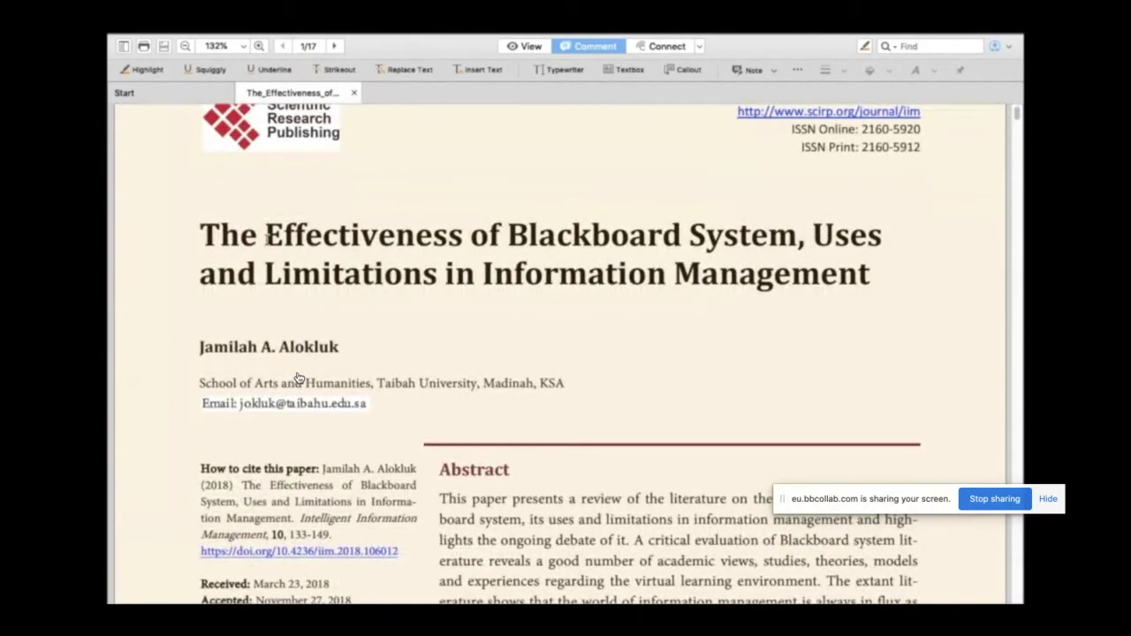
pyautogui.moveTo(204, 232); pyautogui.dragTo(872, 274)
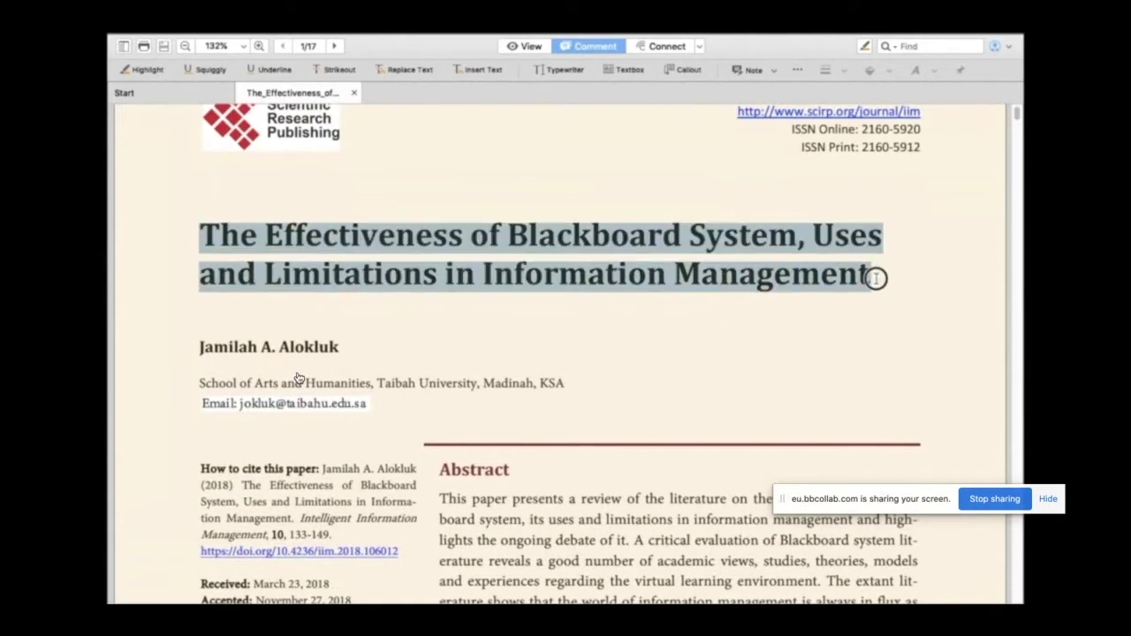
pyautogui.click(151, 76)
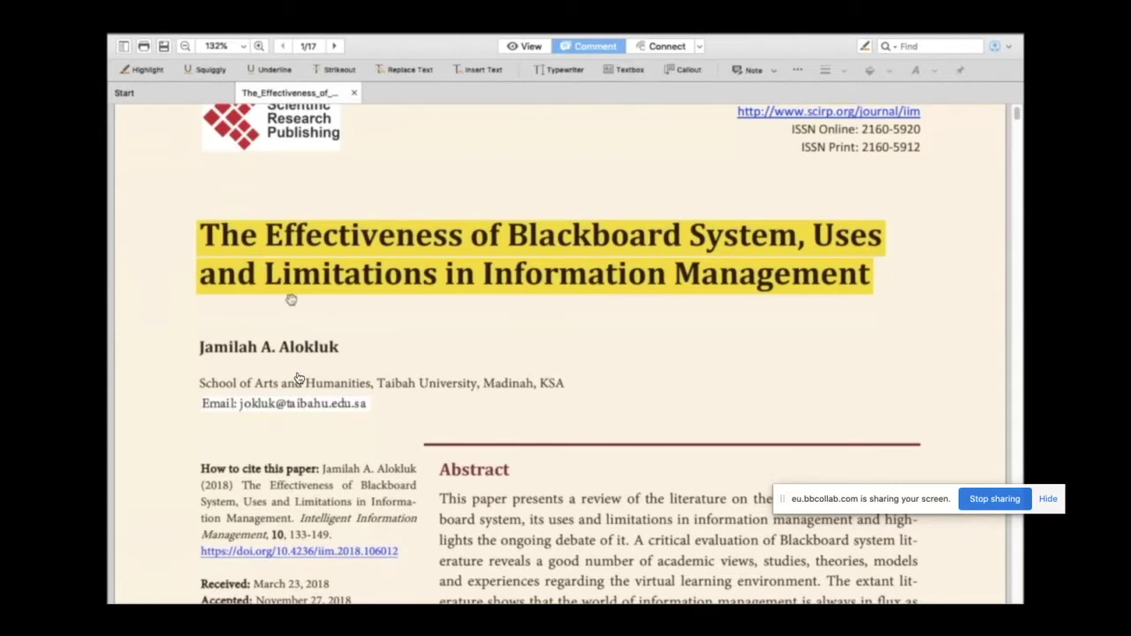
pyautogui.click(163, 593)
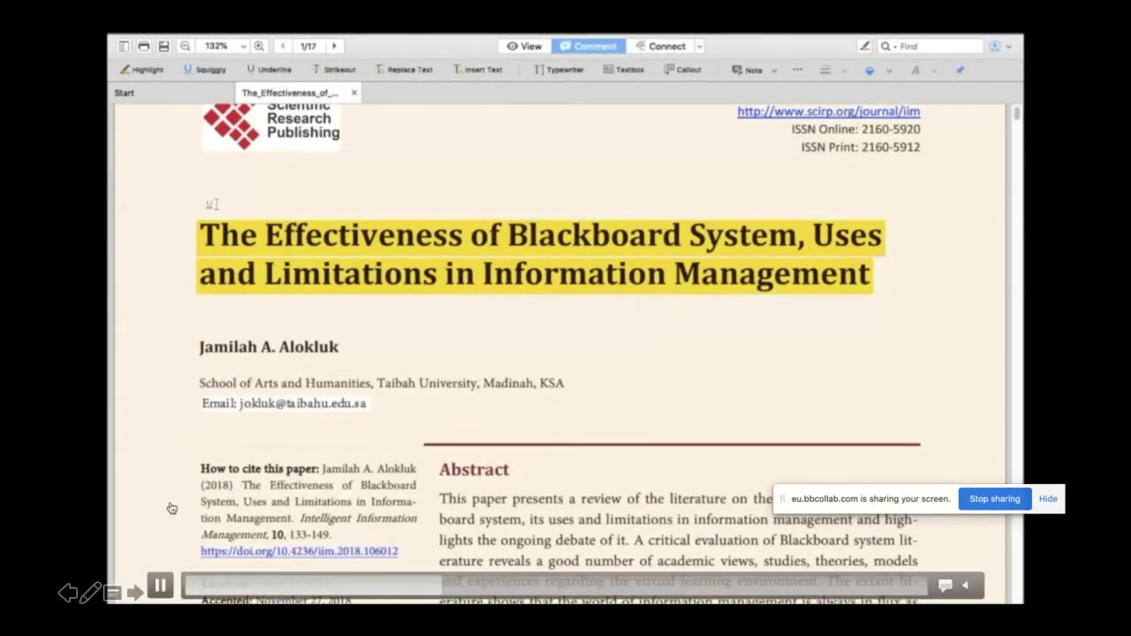
# Step: Squiggly-underline 'The Effectiveness of Blackboard' and underline the School of Arts affiliation line
pyautogui.moveTo(210, 239)
pyautogui.mouseDown()
pyautogui.moveTo(328, 227)
pyautogui.moveTo(684, 237)
pyautogui.mouseUp()
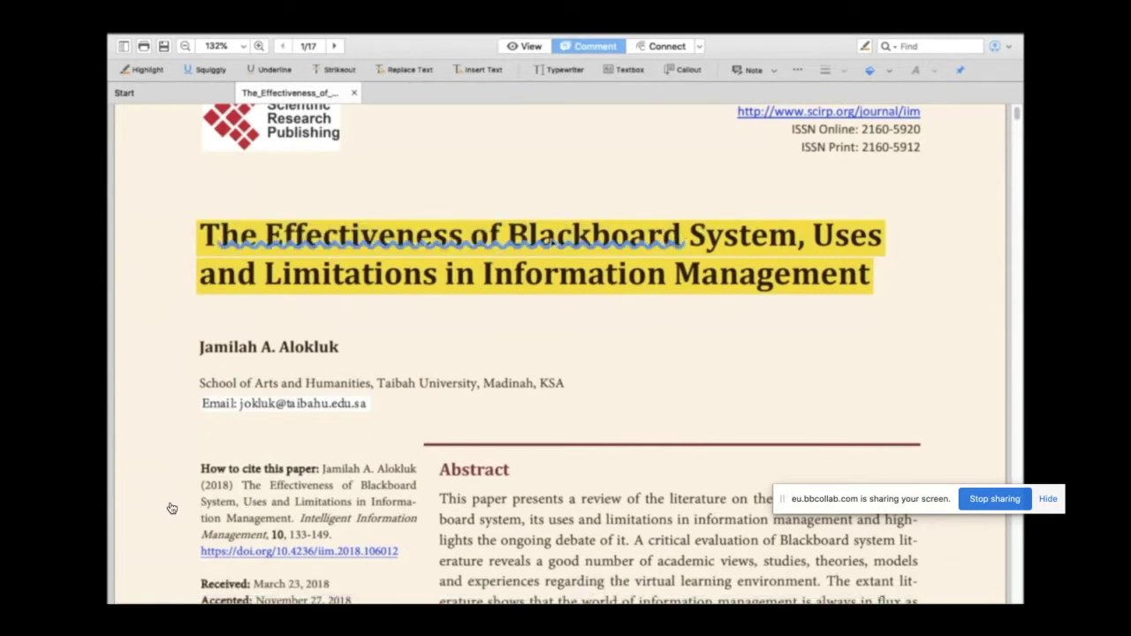
pyautogui.click(277, 71)
pyautogui.moveTo(192, 383); pyautogui.dragTo(587, 384)
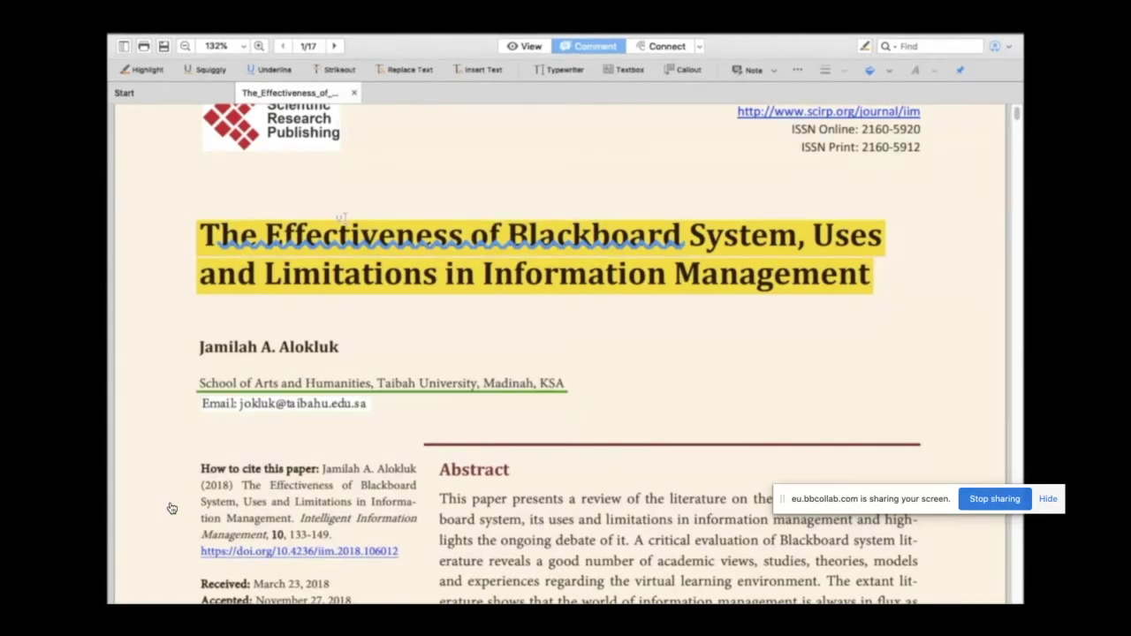
# Step: Strike out the abstract's opening phrase
pyautogui.scroll(-3, 449, 407)
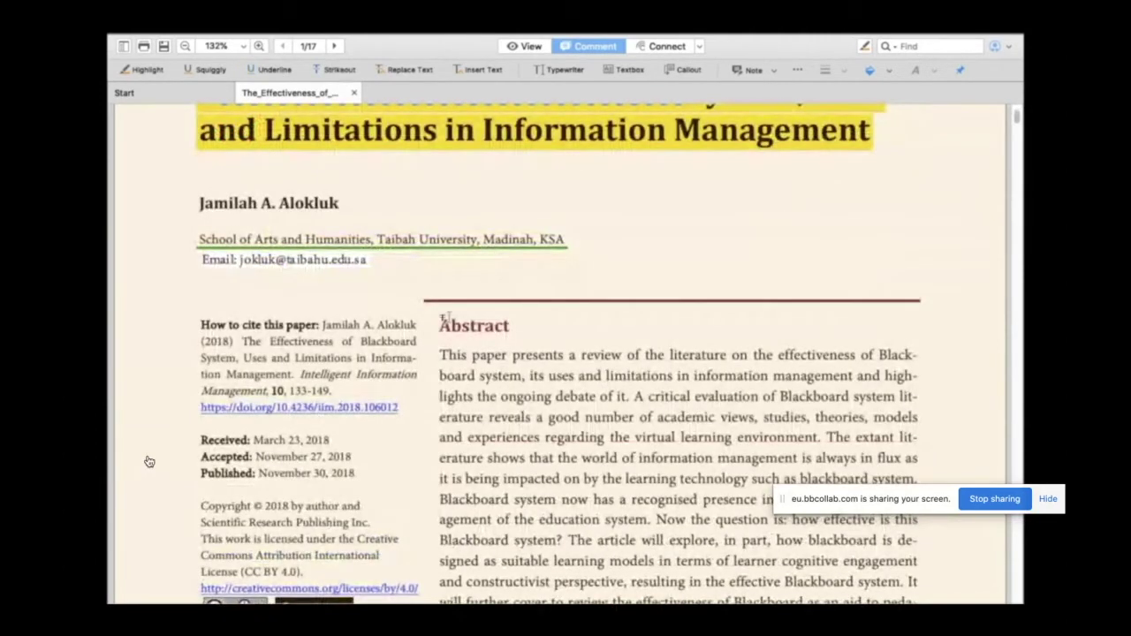
pyautogui.click(460, 346)
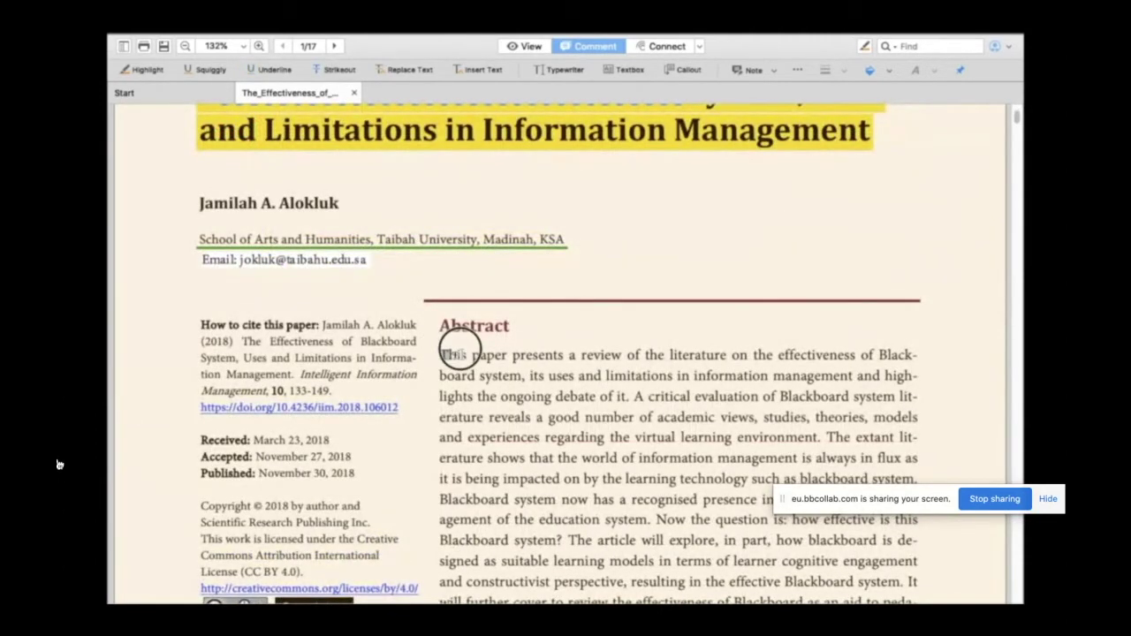
pyautogui.moveTo(459, 349); pyautogui.dragTo(742, 355)
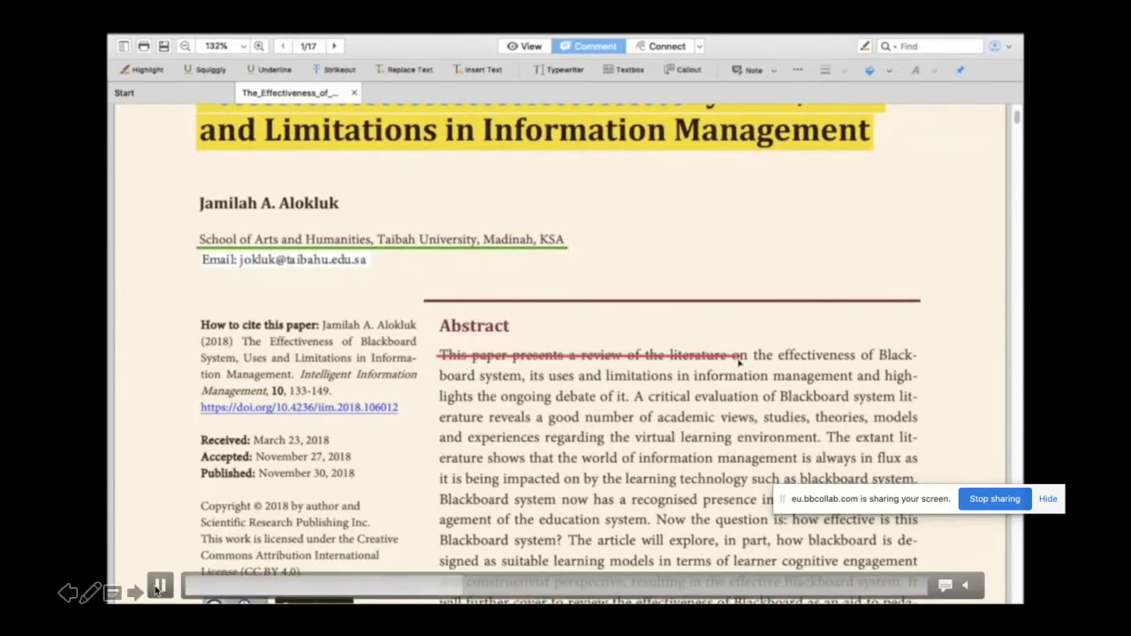
pyautogui.click(160, 587)
pyautogui.click(453, 589)
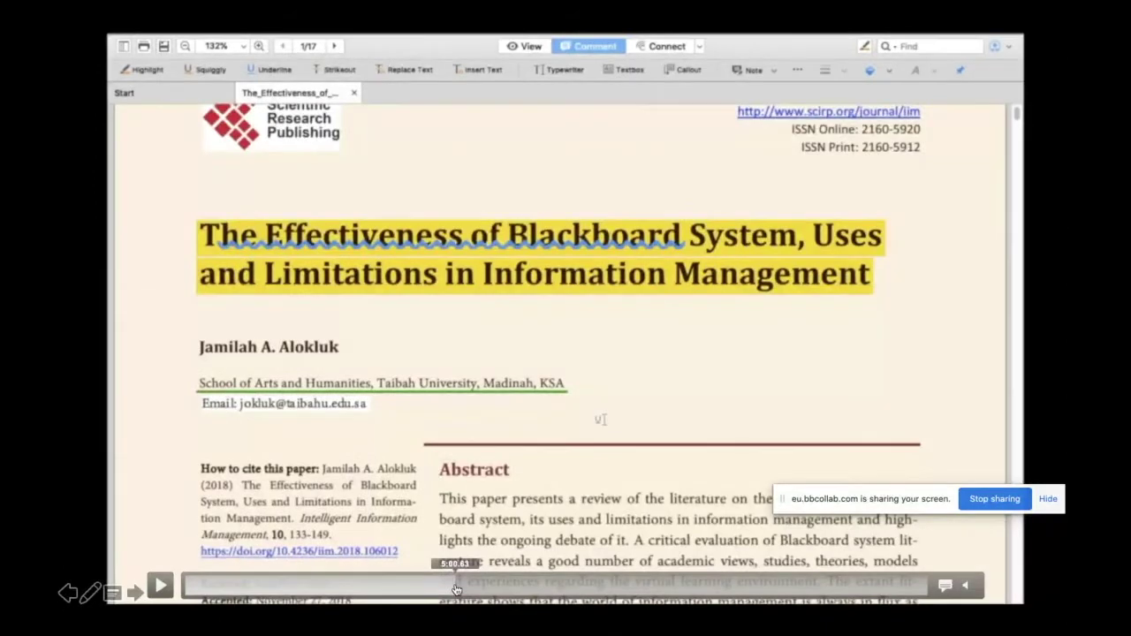
pyautogui.click(160, 586)
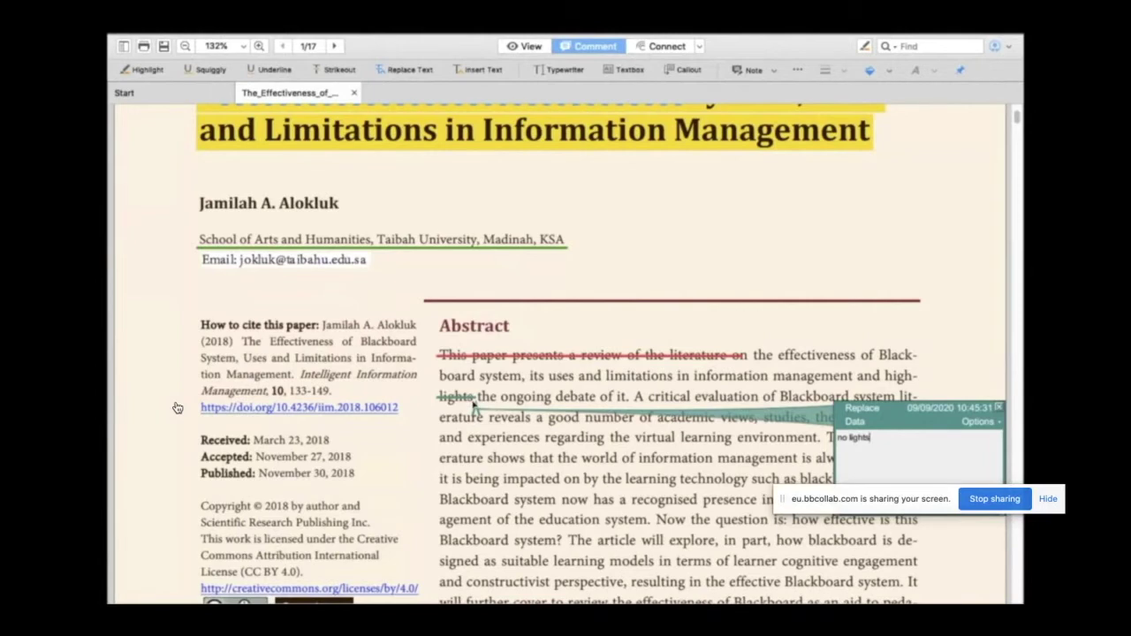
# Step: Enter 'add more text' in the Introduction's insert-text note and set the zoom back to 132%
pyautogui.scroll(-10, 176, 407)
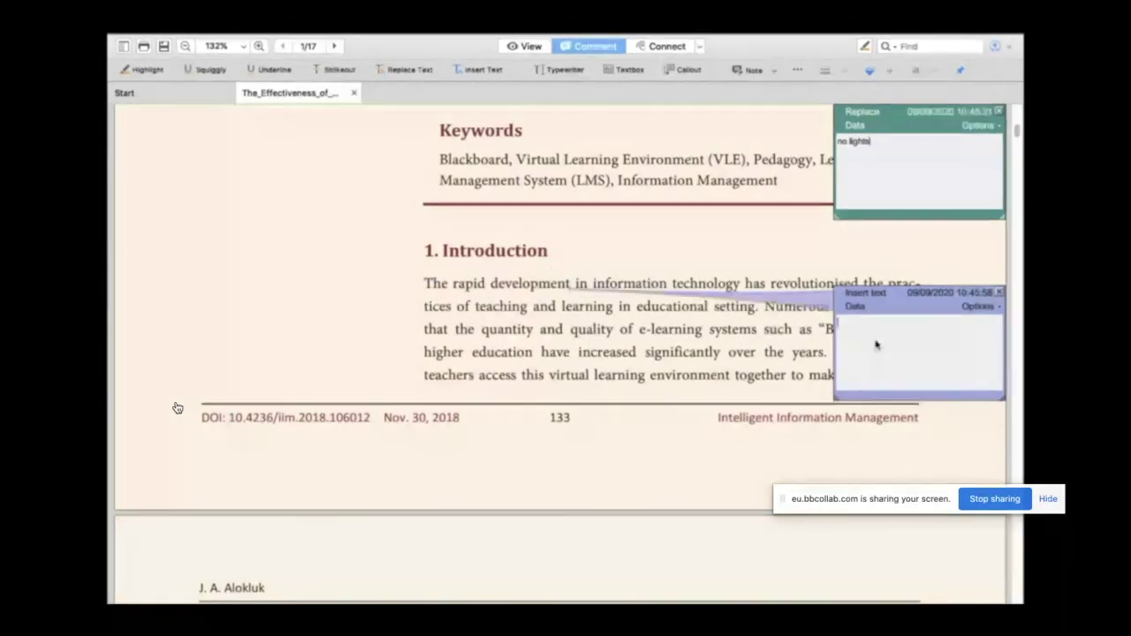
pyautogui.write('add m')
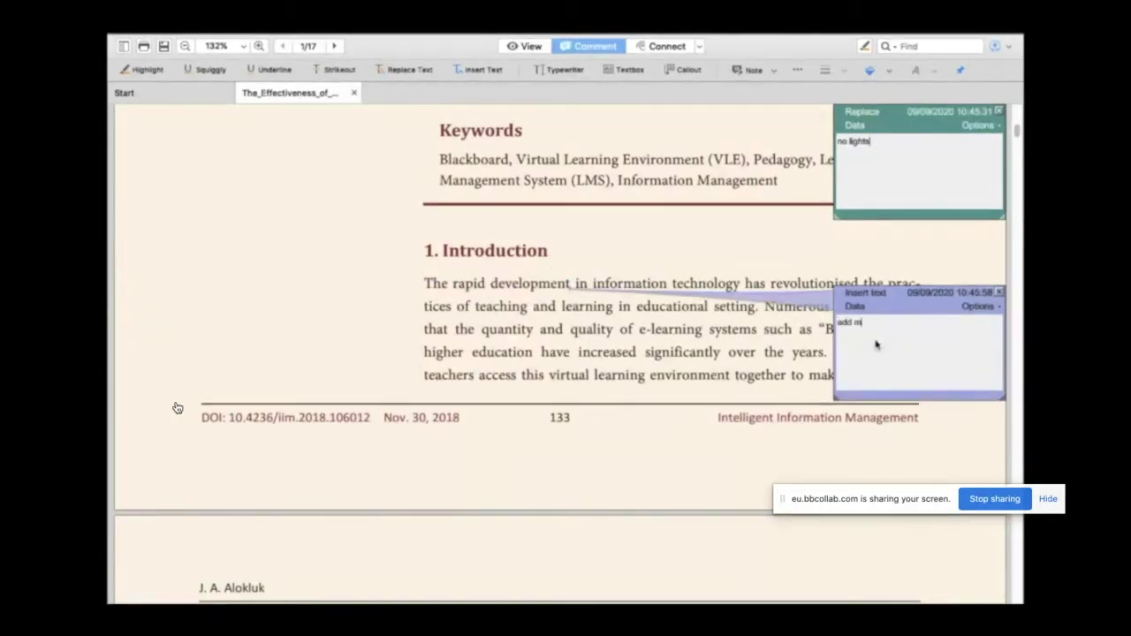
pyautogui.write('ore text')
pyautogui.click(696, 438)
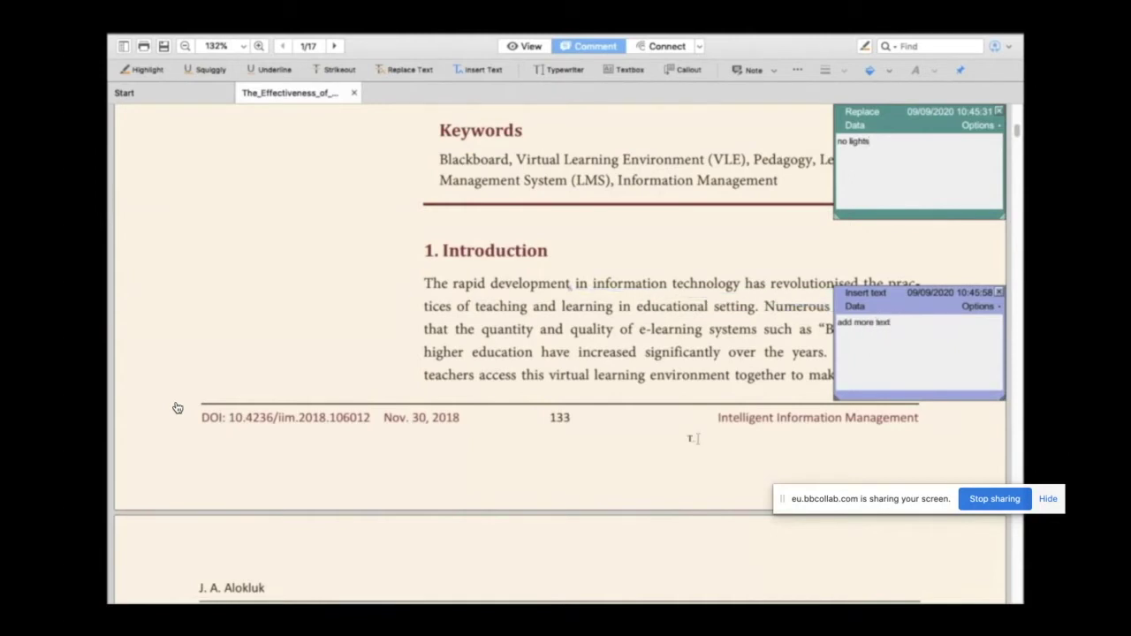
pyautogui.click(868, 323)
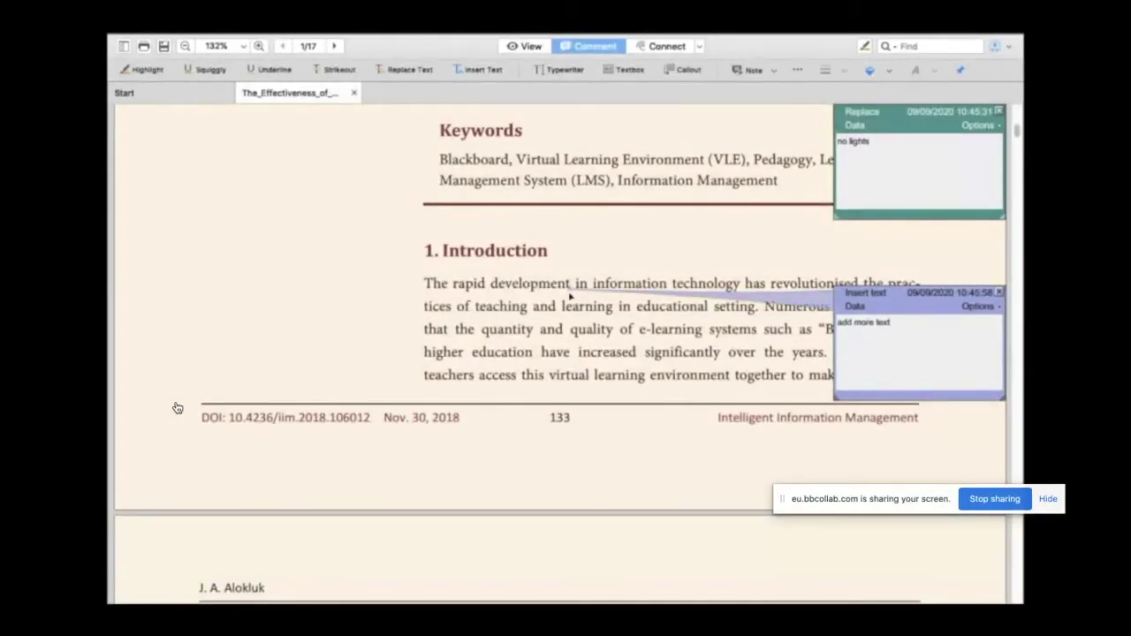
pyautogui.hotkey('ctrl', '+')
pyautogui.hotkey('ctrl', '-')
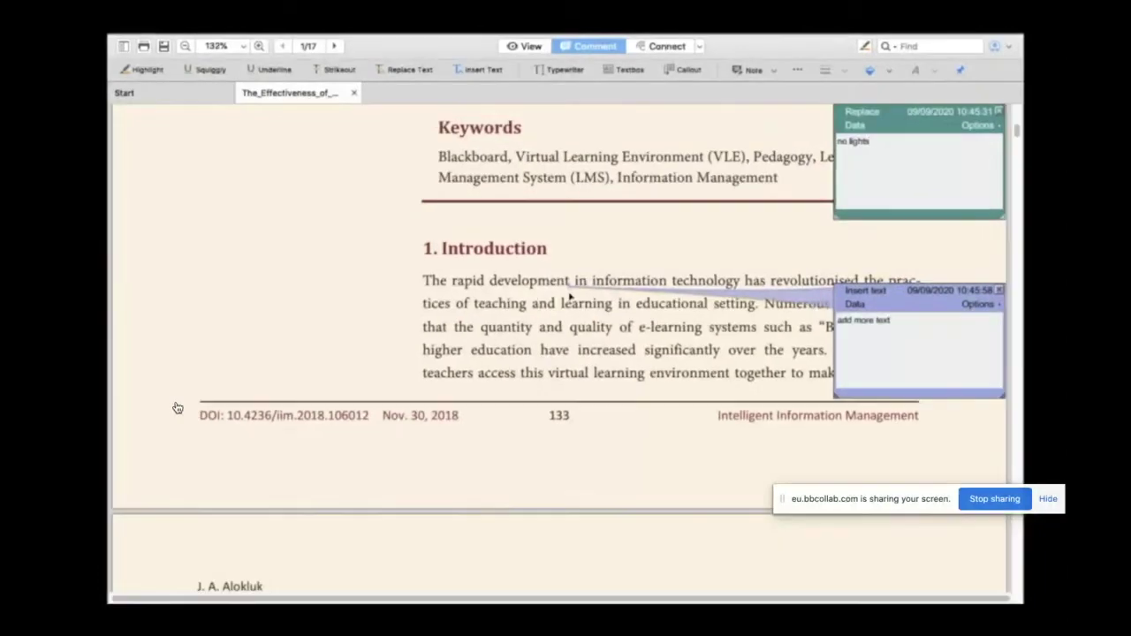
# Step: Type 'Add Some Good Content' with Typewriter and move it above page 2's first line
pyautogui.click(561, 71)
pyautogui.scroll(-5, 628, 268)
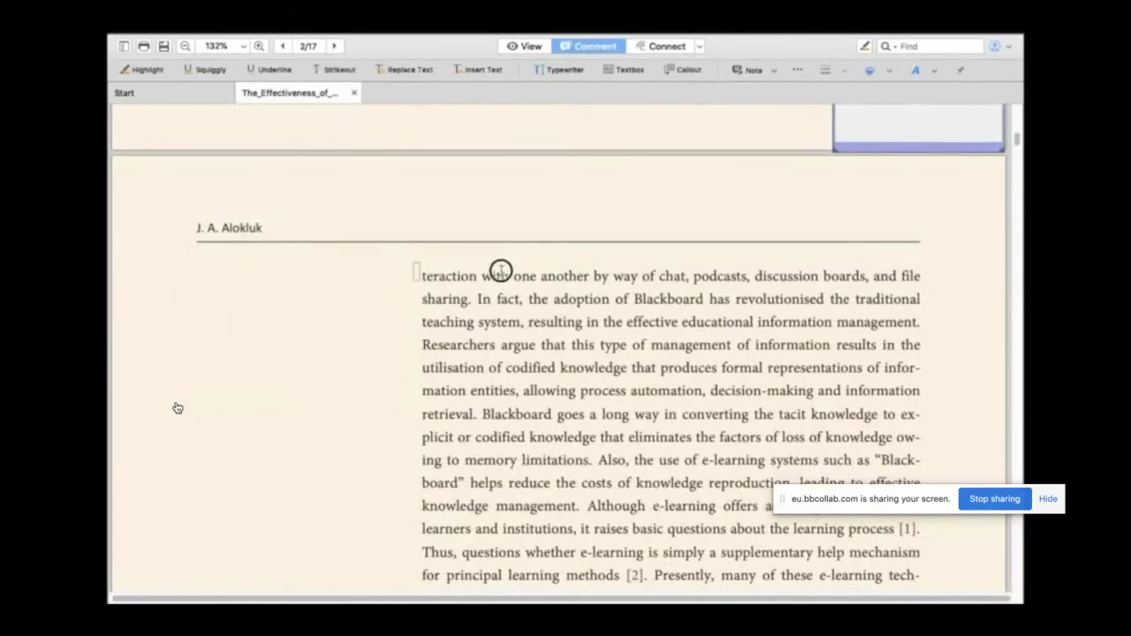
pyautogui.click(417, 274)
pyautogui.write('Add')
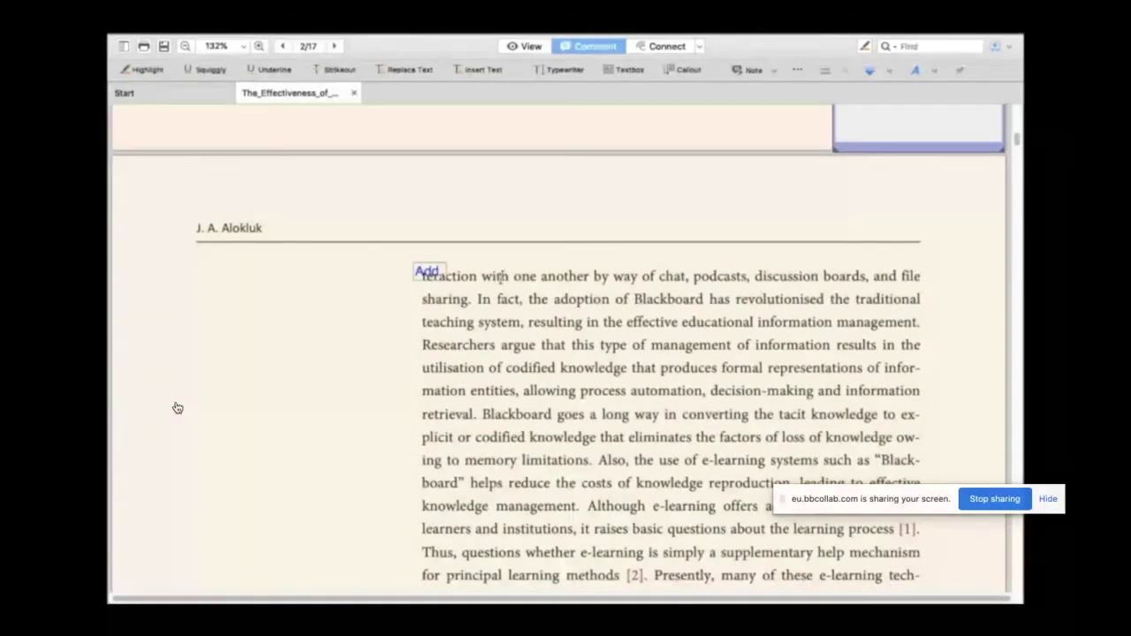
pyautogui.write(' Some G')
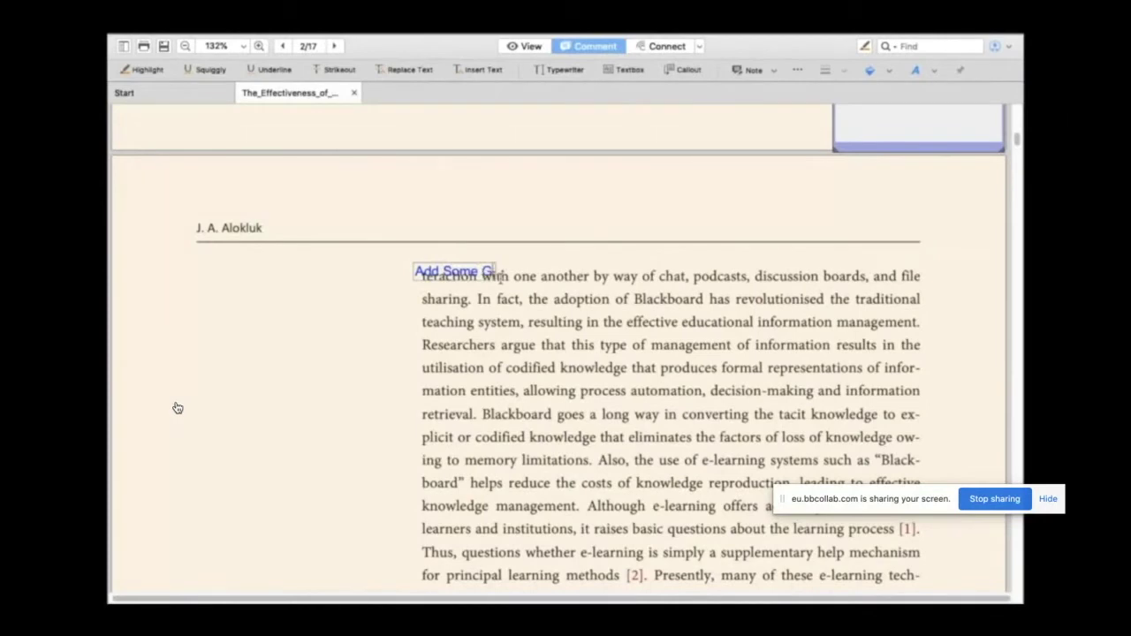
pyautogui.write('ood Content')
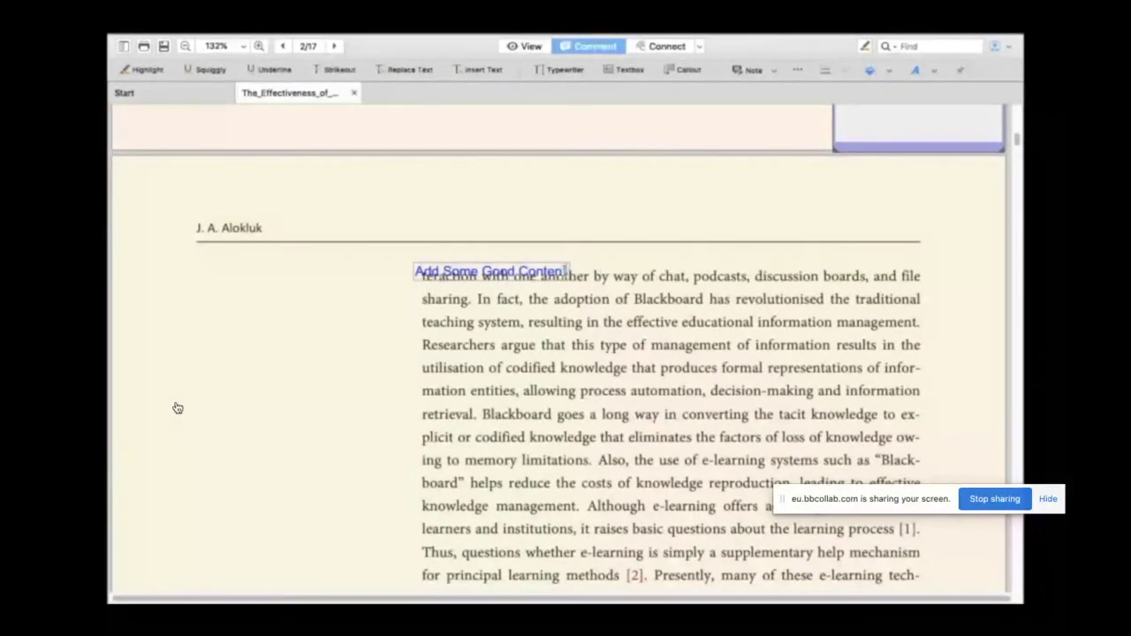
pyautogui.click(552, 261)
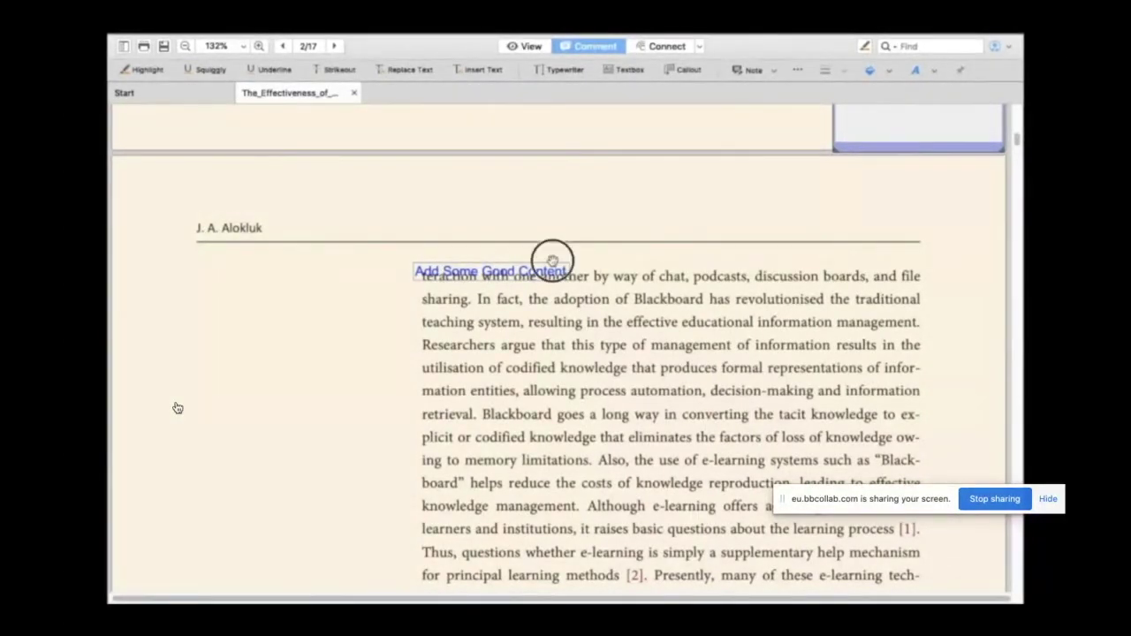
pyautogui.moveTo(552, 260); pyautogui.dragTo(713, 252)
pyautogui.click(750, 258)
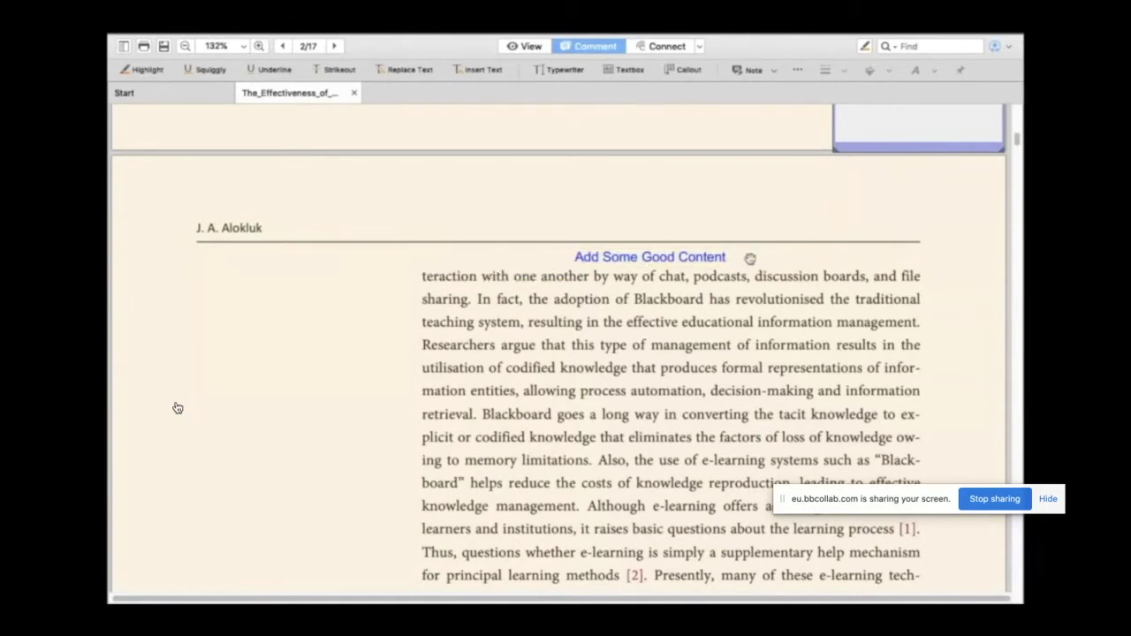
pyautogui.click(683, 258)
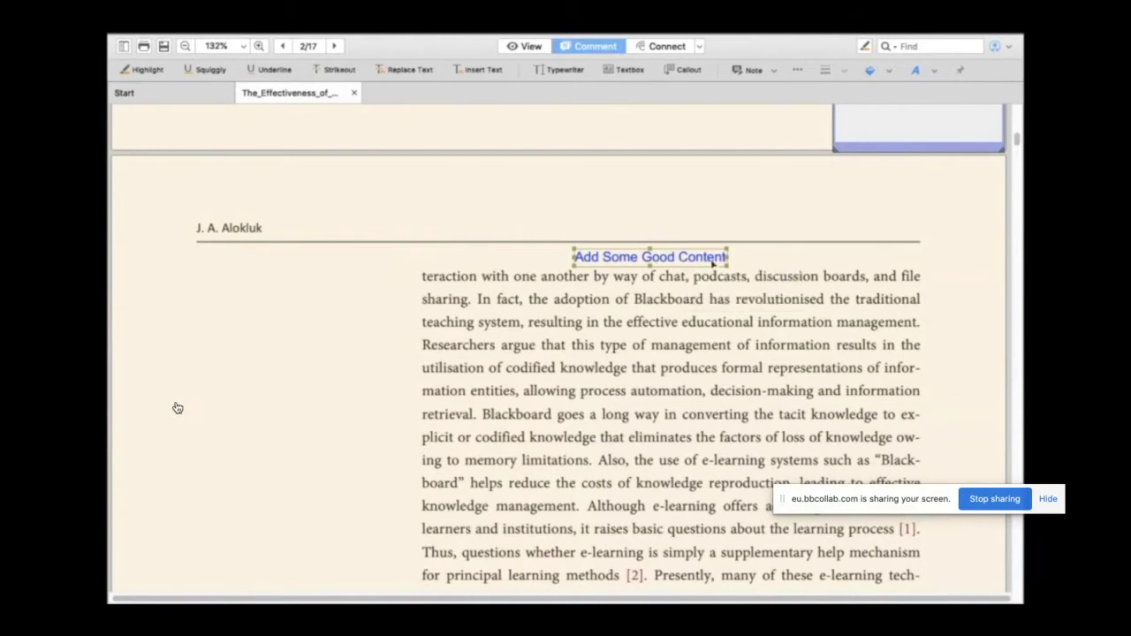
pyautogui.click(547, 336)
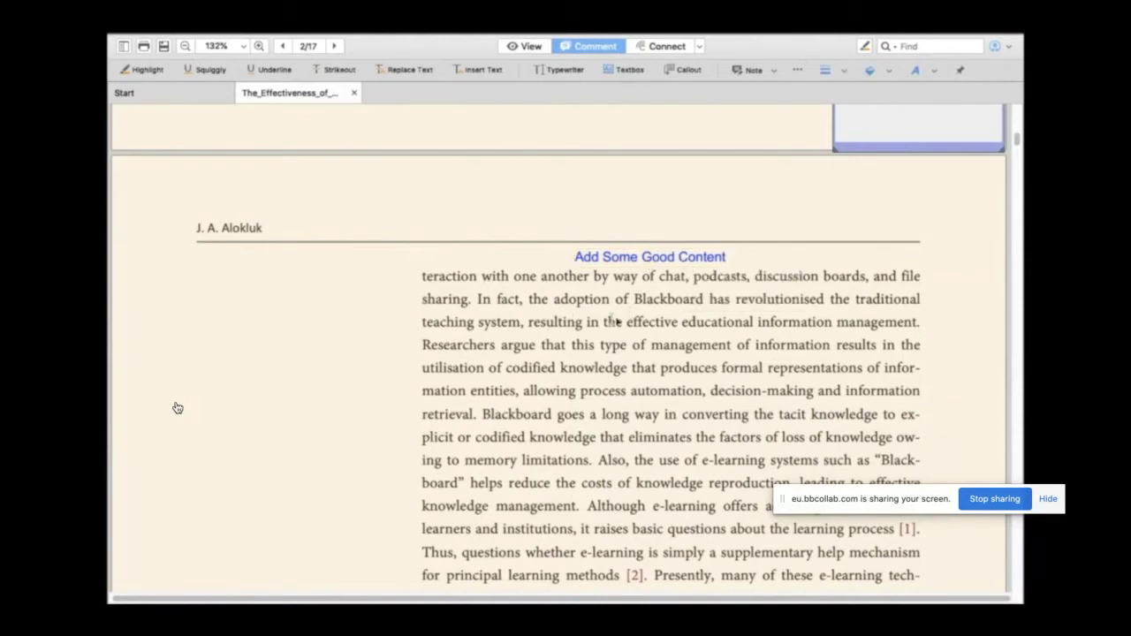
# Step: Add a bordered text box reading 'Textbox' left of the paragraph
pyautogui.click(372, 341)
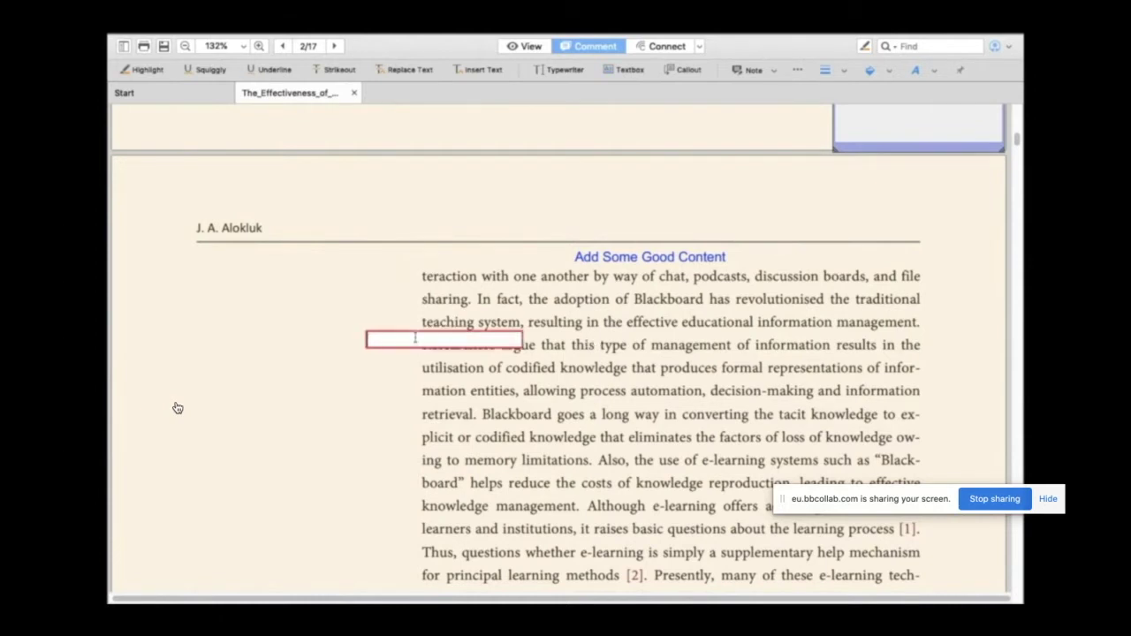
pyautogui.write('Textbox')
pyautogui.press('BackSpace')
pyautogui.write('x')
# Step: Move the Textbox box into the left margin and add an 'Add your text' callout at a line end
pyautogui.moveTo(412, 341)
pyautogui.mouseDown()
pyautogui.moveTo(350, 311)
pyautogui.moveTo(279, 311)
pyautogui.mouseUp()
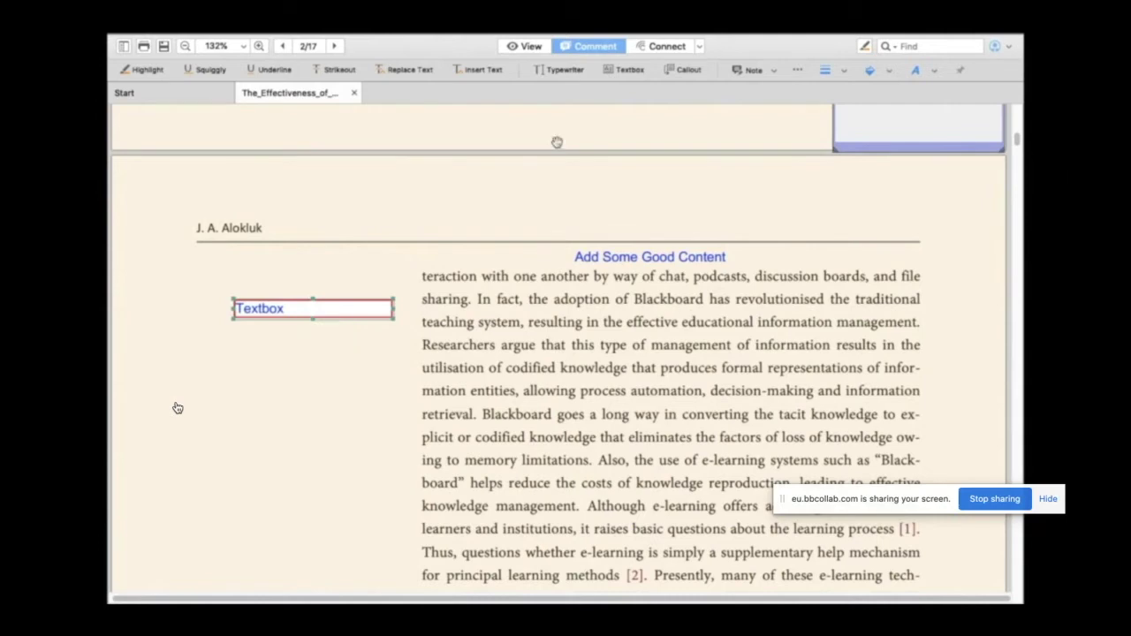
pyautogui.click(687, 72)
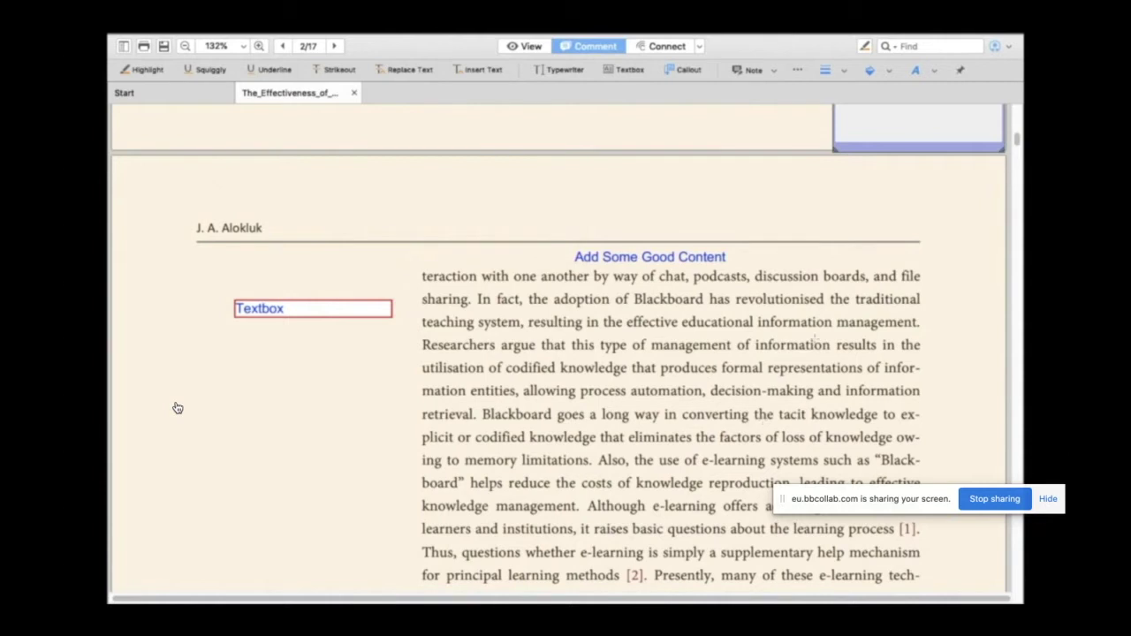
pyautogui.moveTo(902, 338); pyautogui.dragTo(860, 423)
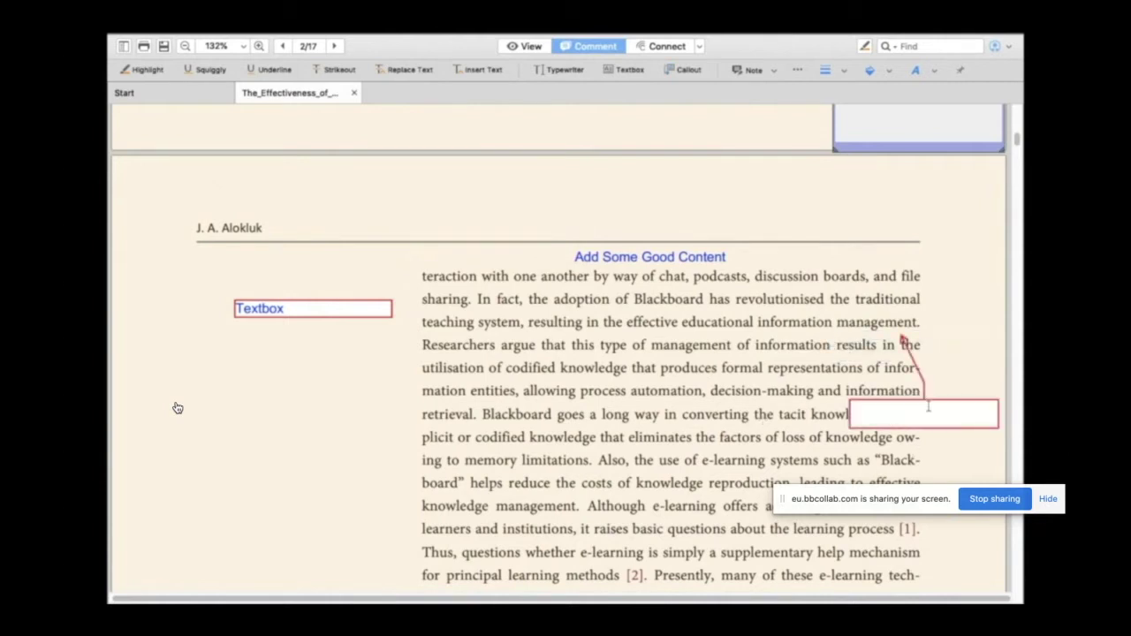
pyautogui.write('Add your text')
pyautogui.scroll(-2, 941, 401)
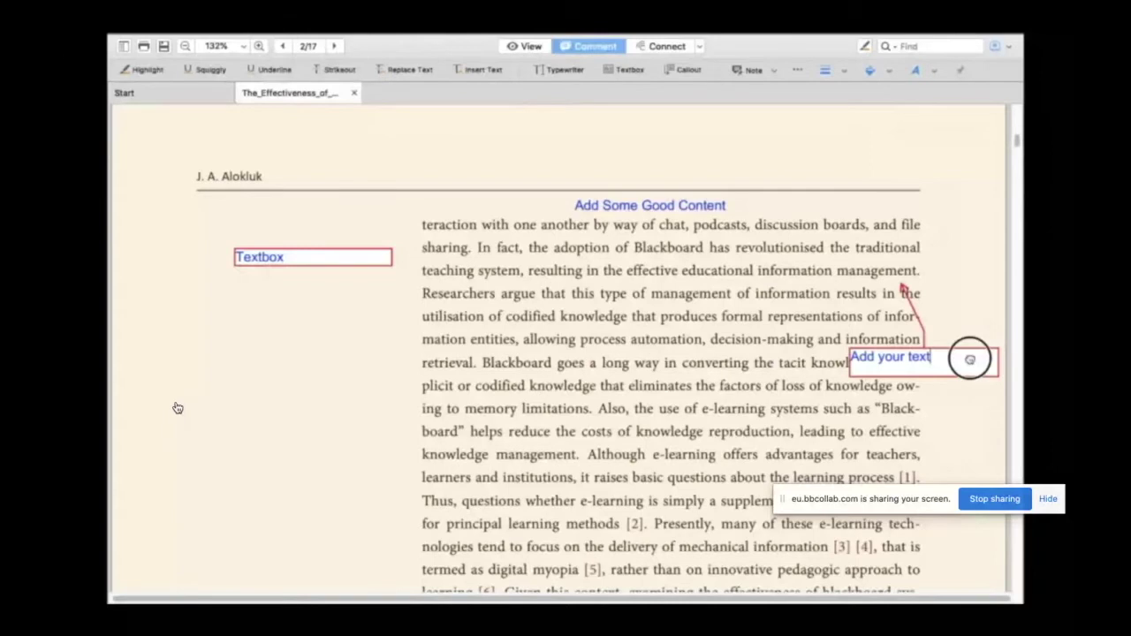
pyautogui.scroll(-10, 178, 407)
pyautogui.scroll(8, 178, 408)
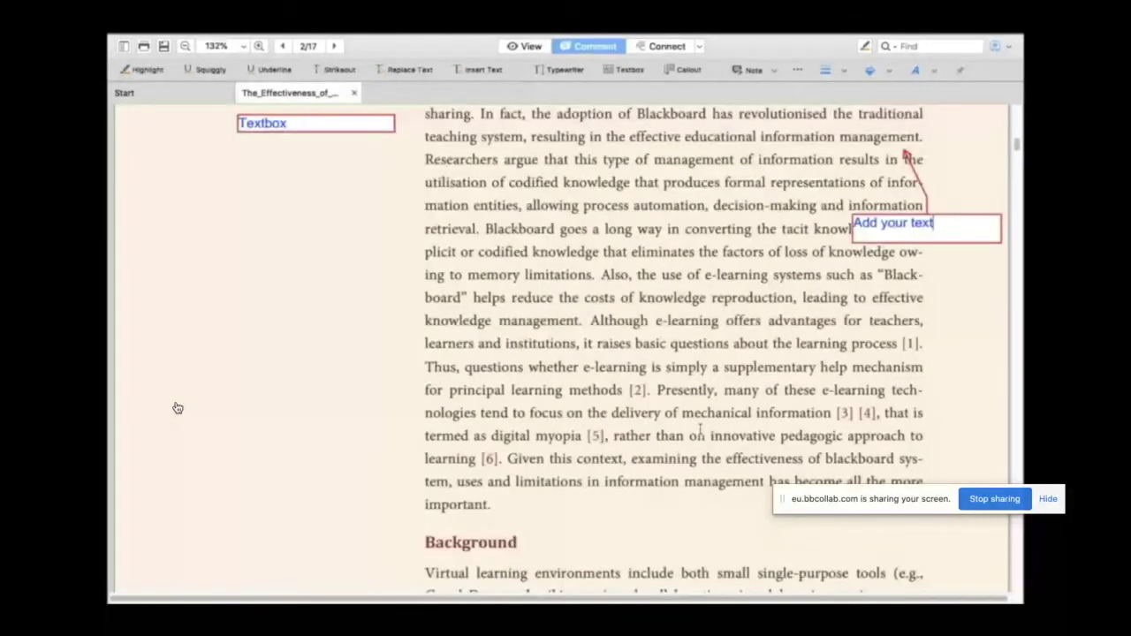
pyautogui.scroll(2, 178, 408)
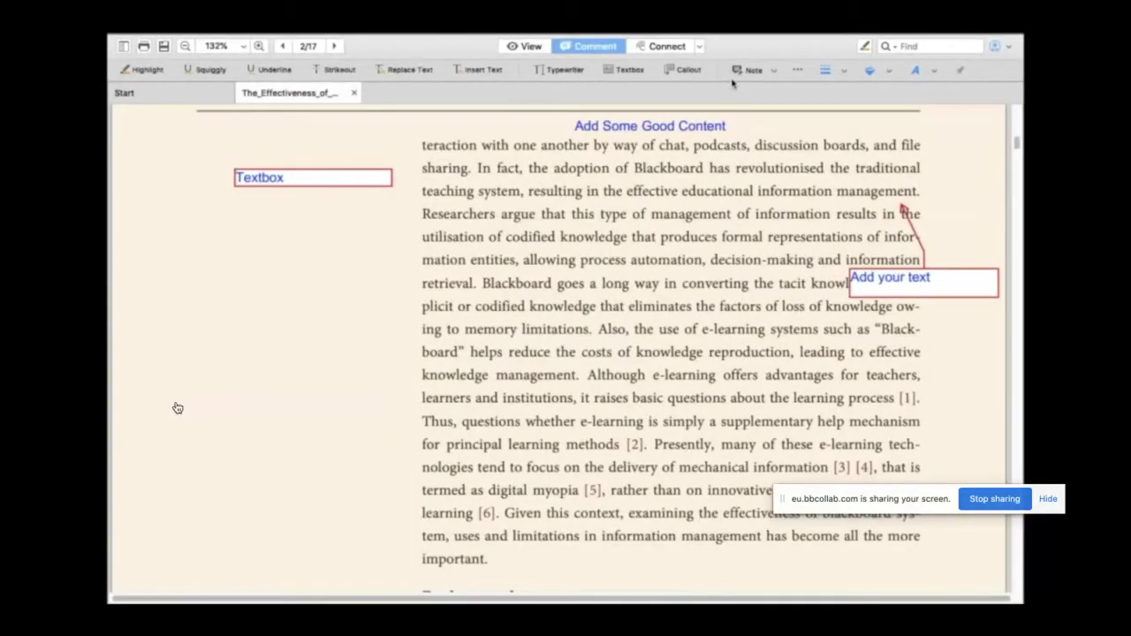
# Step: Add a Comment-icon note reading 'Add Comment' beside knowledge management
pyautogui.click(773, 71)
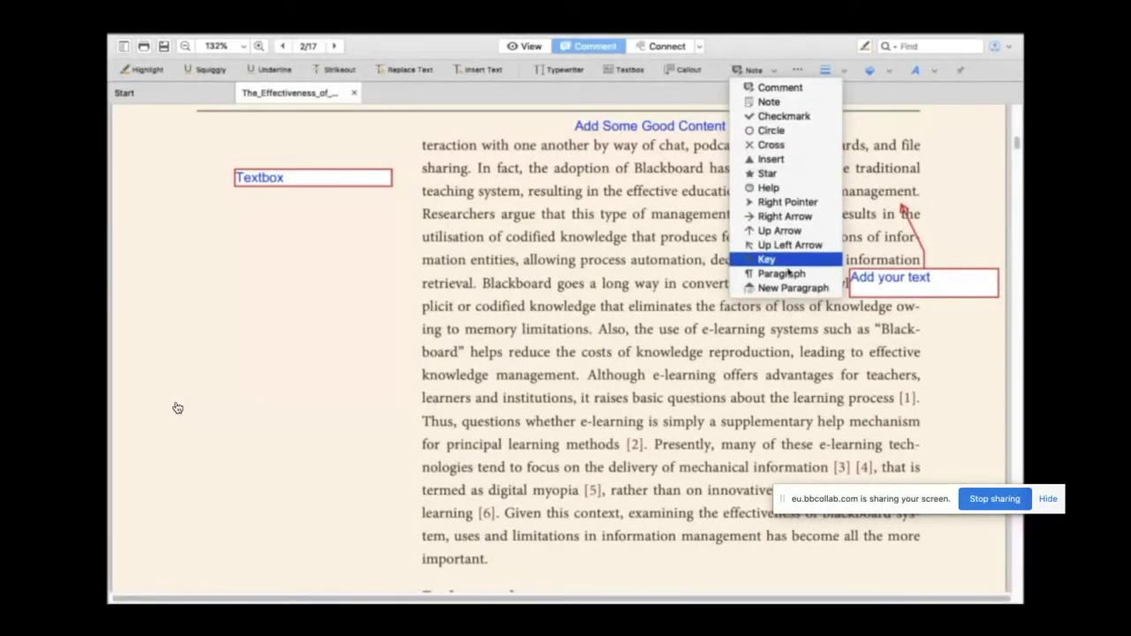
pyautogui.click(780, 88)
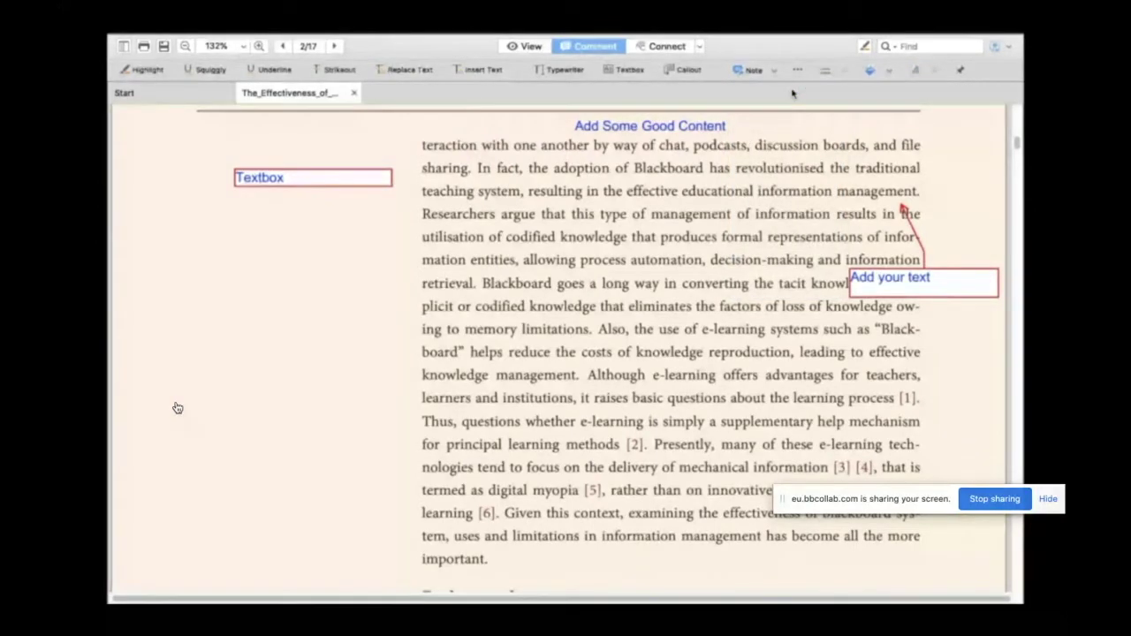
pyautogui.click(429, 378)
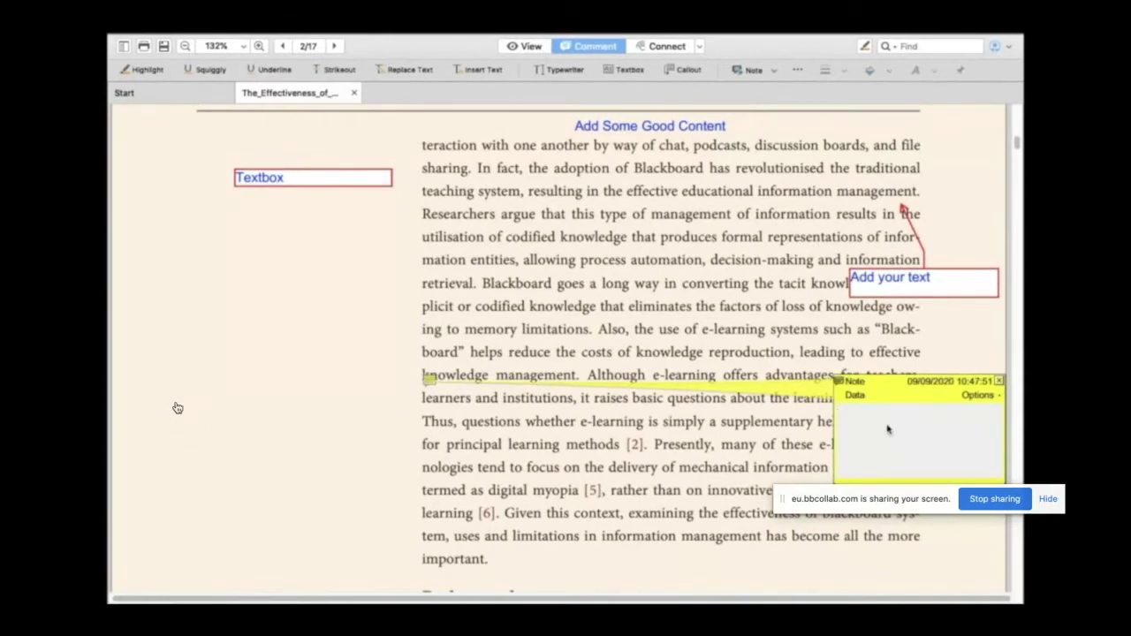
pyautogui.write('Add Comment')
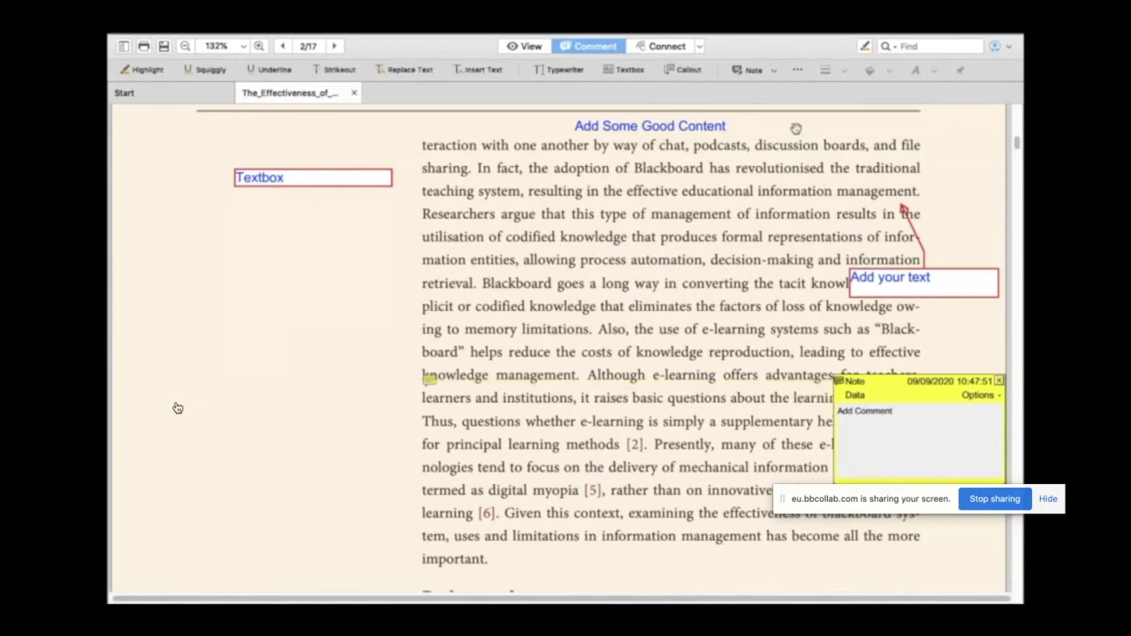
# Step: Add a standard Note-icon note reading 'Add Note' at the start of Virtual
pyautogui.click(773, 71)
pyautogui.click(768, 103)
pyautogui.scroll(-1, 178, 408)
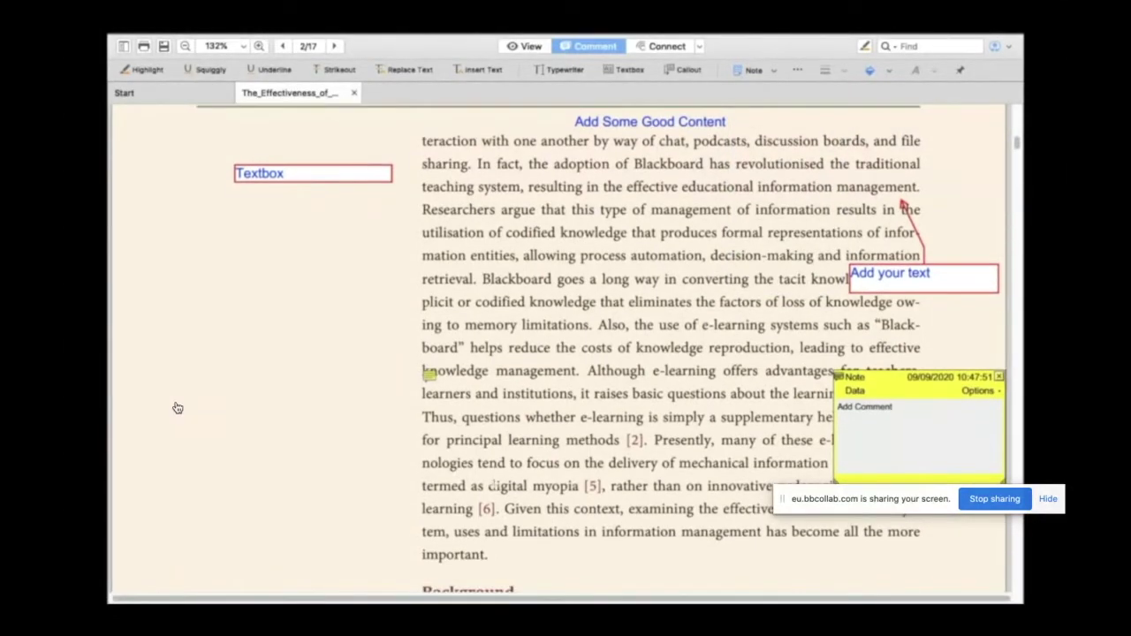
pyautogui.scroll(-5, 177, 408)
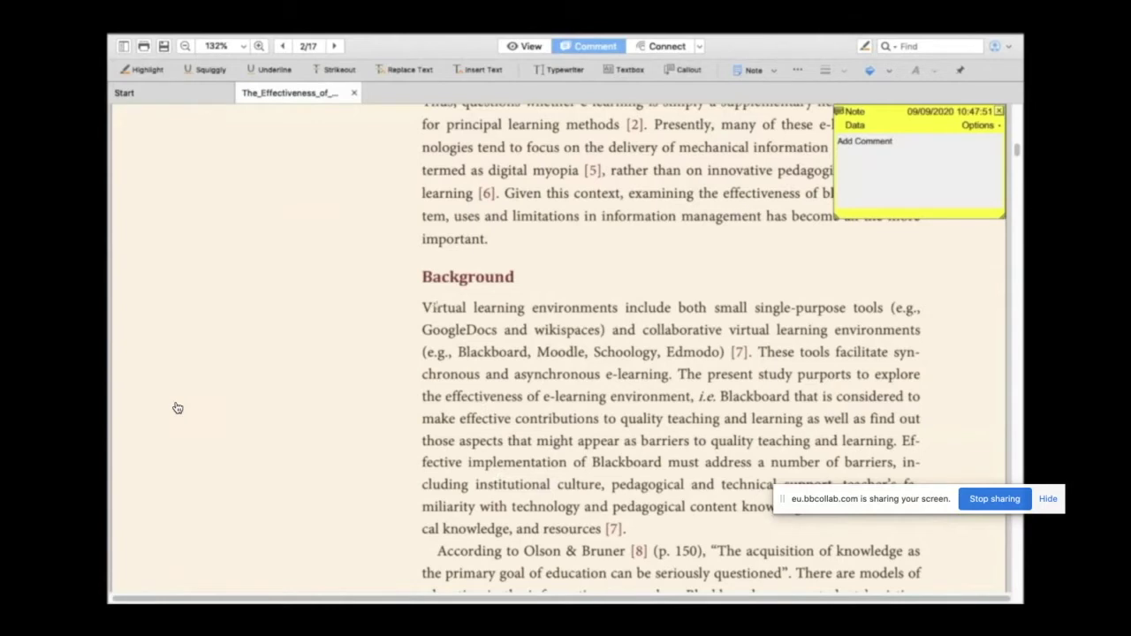
pyautogui.click(431, 310)
pyautogui.click(885, 392)
pyautogui.write('Add Note')
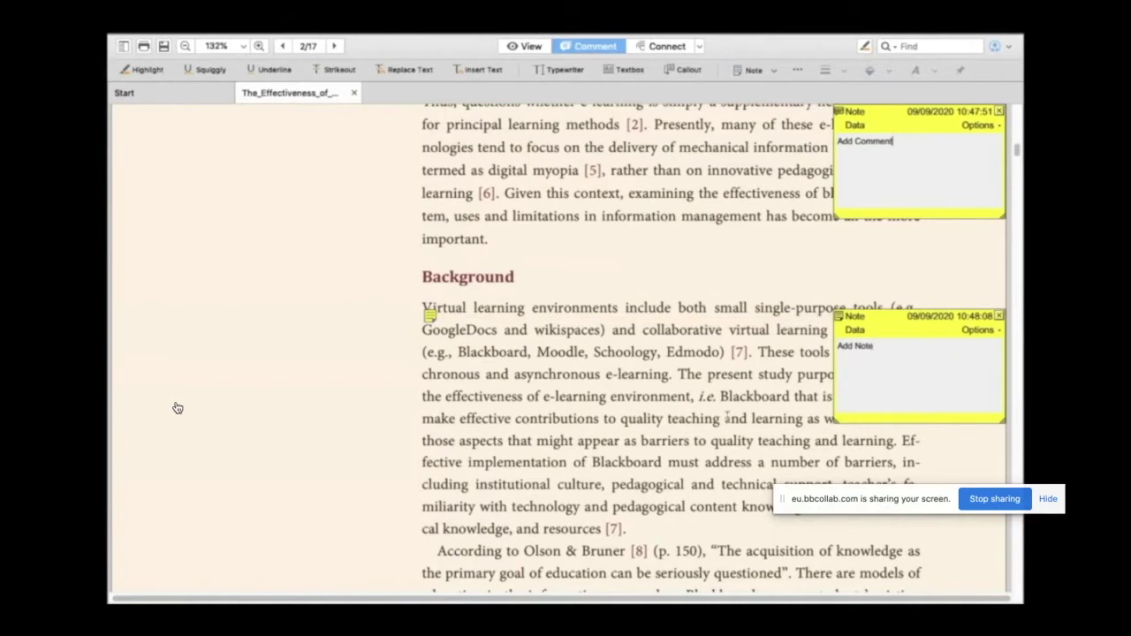
# Step: Add a Checkmark-icon note reading 'Checkmark' beside According
pyautogui.scroll(-3, 787, 290)
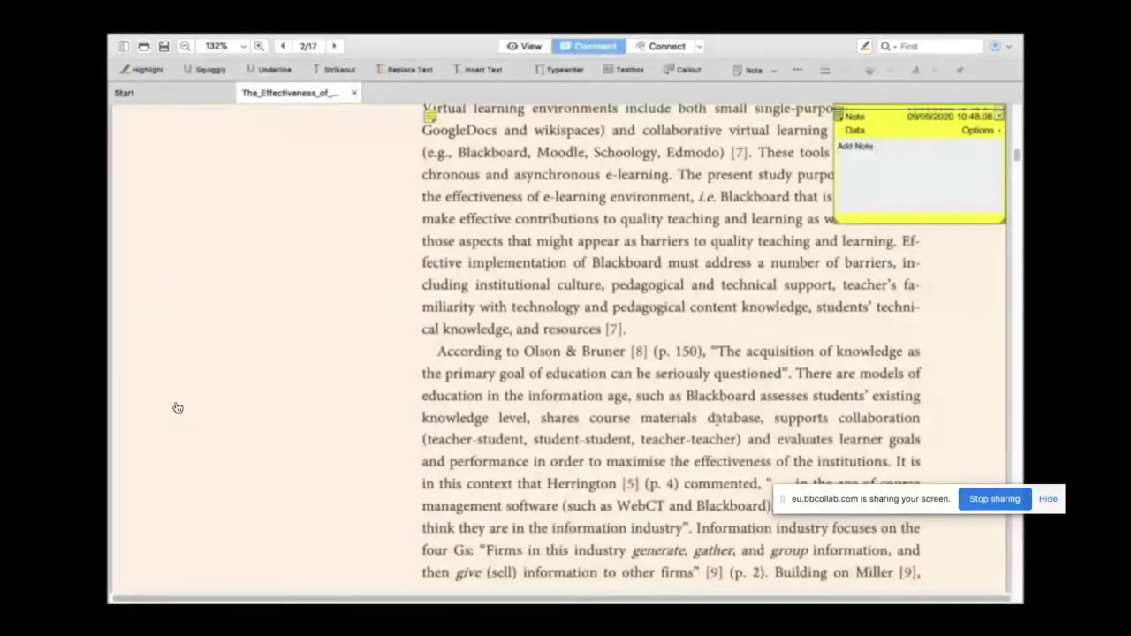
pyautogui.click(771, 71)
pyautogui.click(782, 116)
pyautogui.click(441, 354)
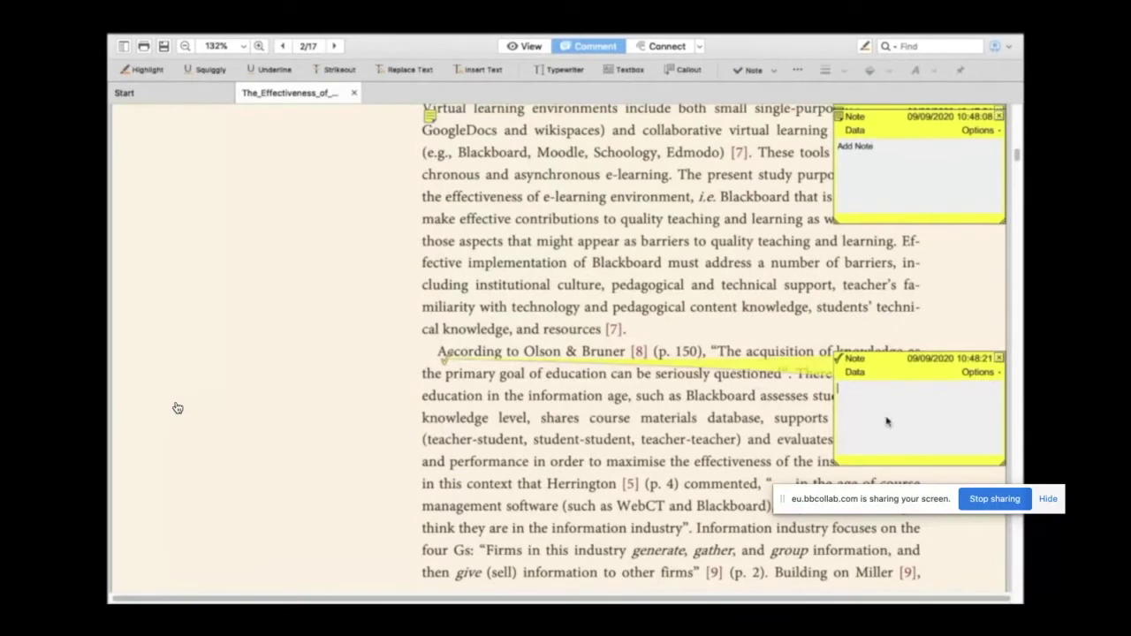
pyautogui.write('Checkmark')
pyautogui.click(430, 353)
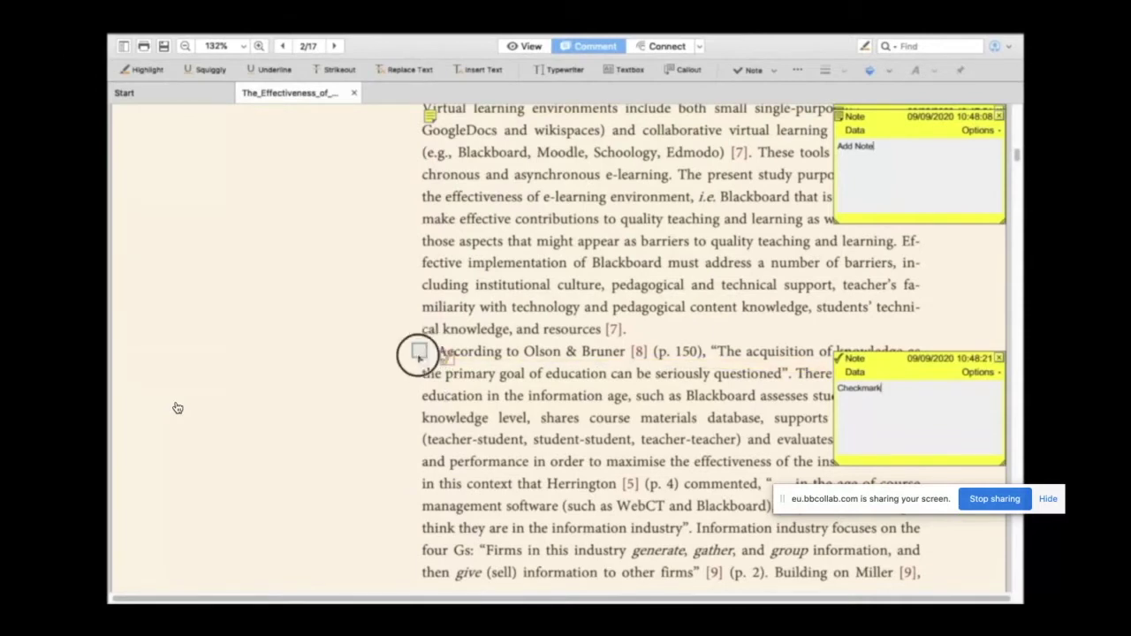
pyautogui.click(421, 351)
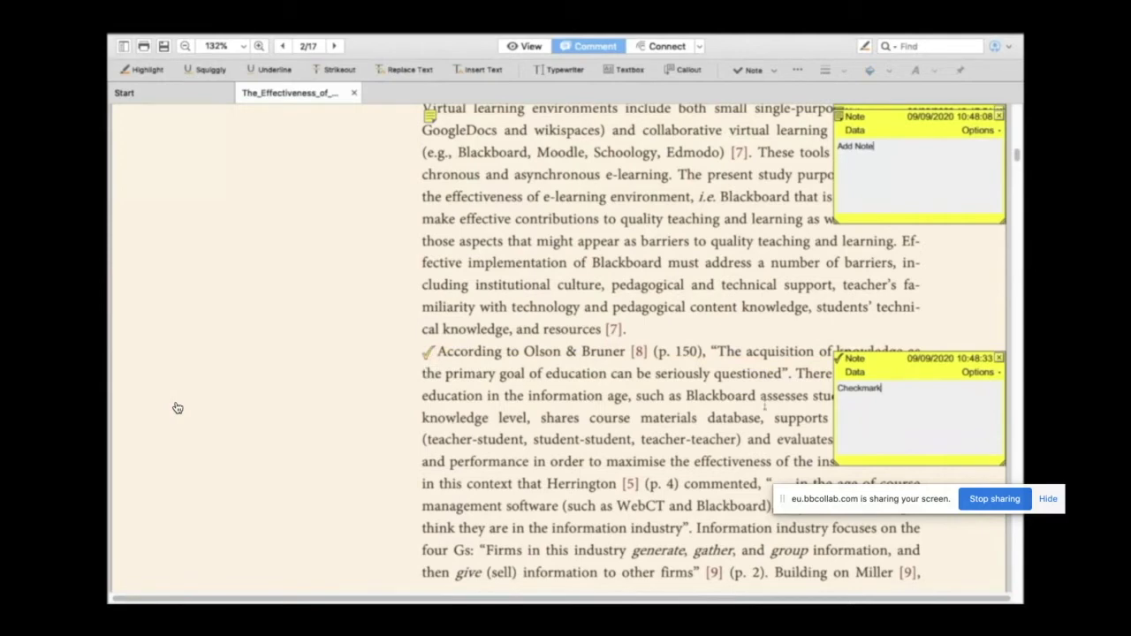
pyautogui.scroll(-4, 177, 408)
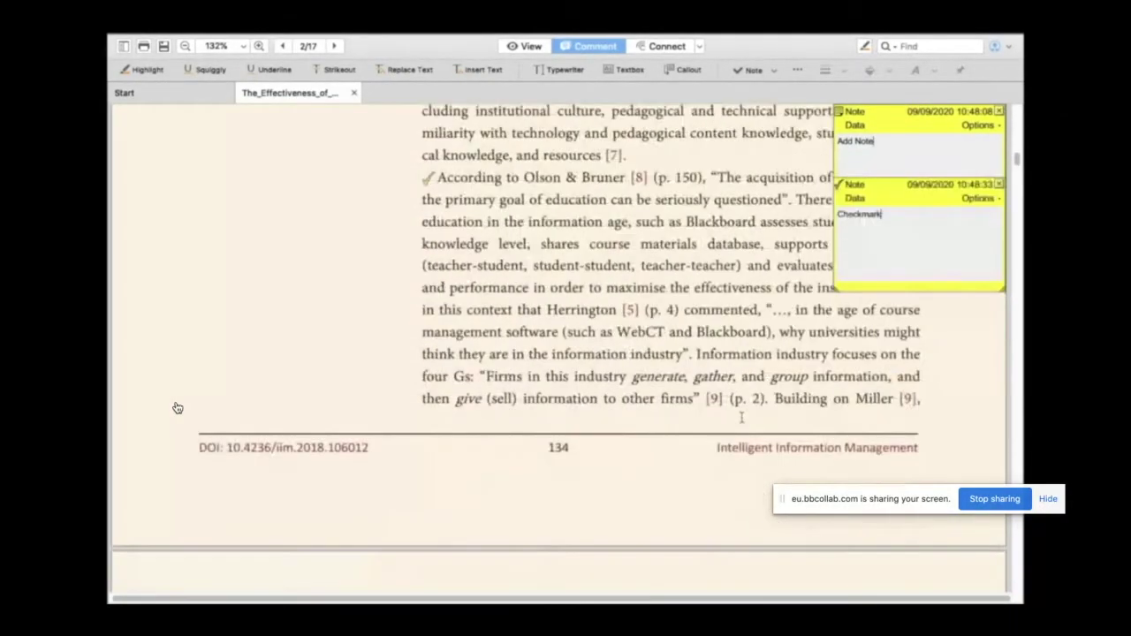
pyautogui.scroll(2, 177, 408)
# Step: Place a Circle note before 'management' and a Cross note after 'observed:'
pyautogui.click(773, 71)
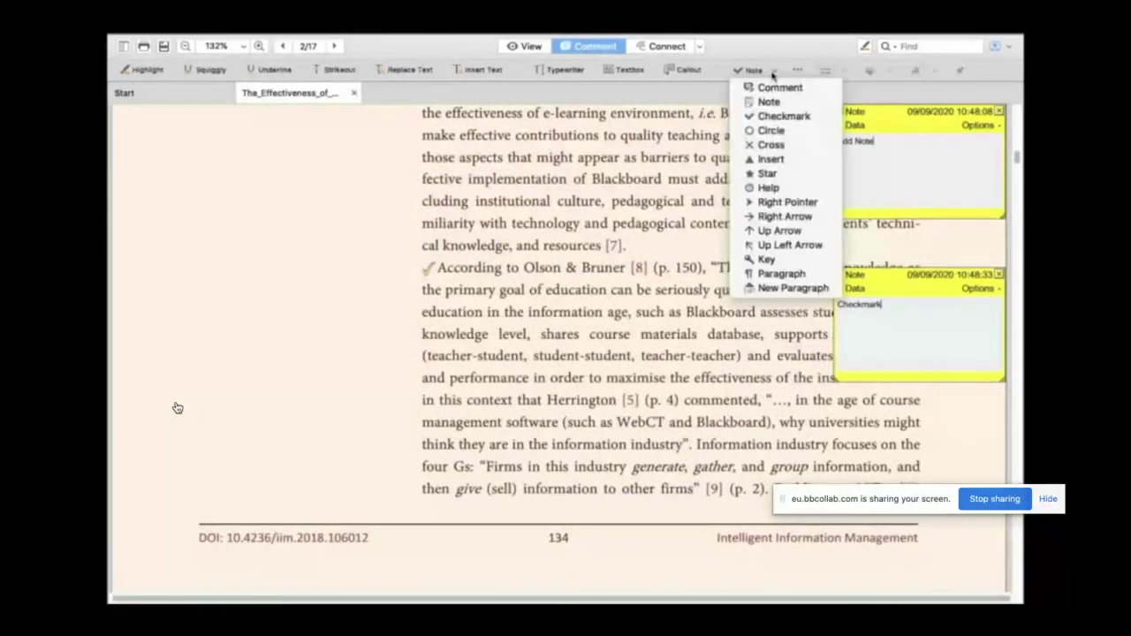
pyautogui.click(770, 129)
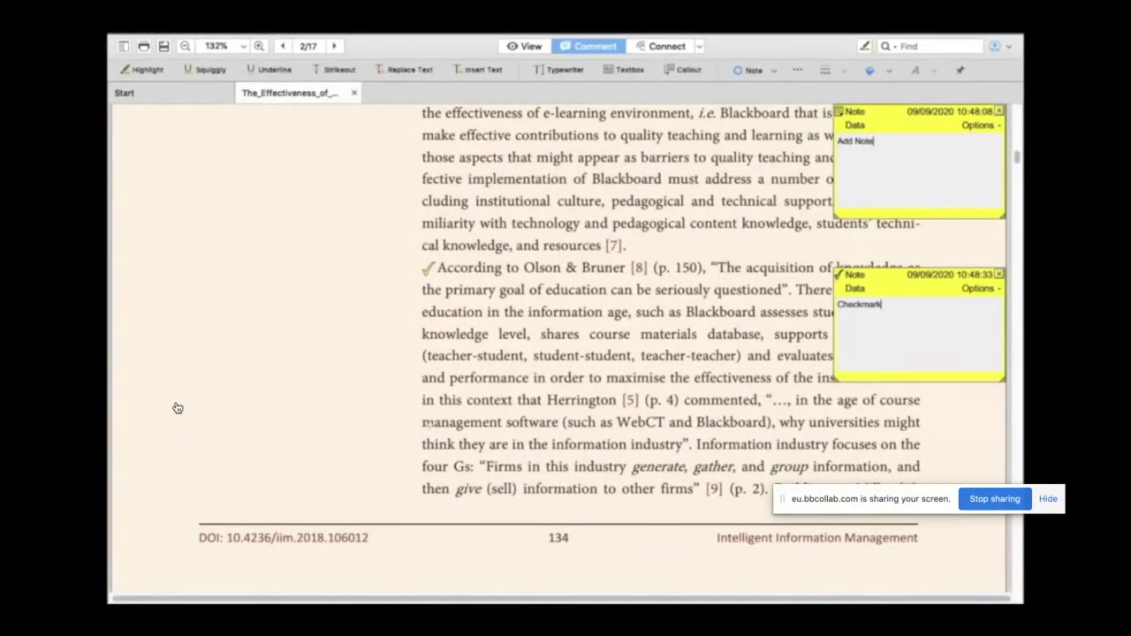
pyautogui.click(427, 423)
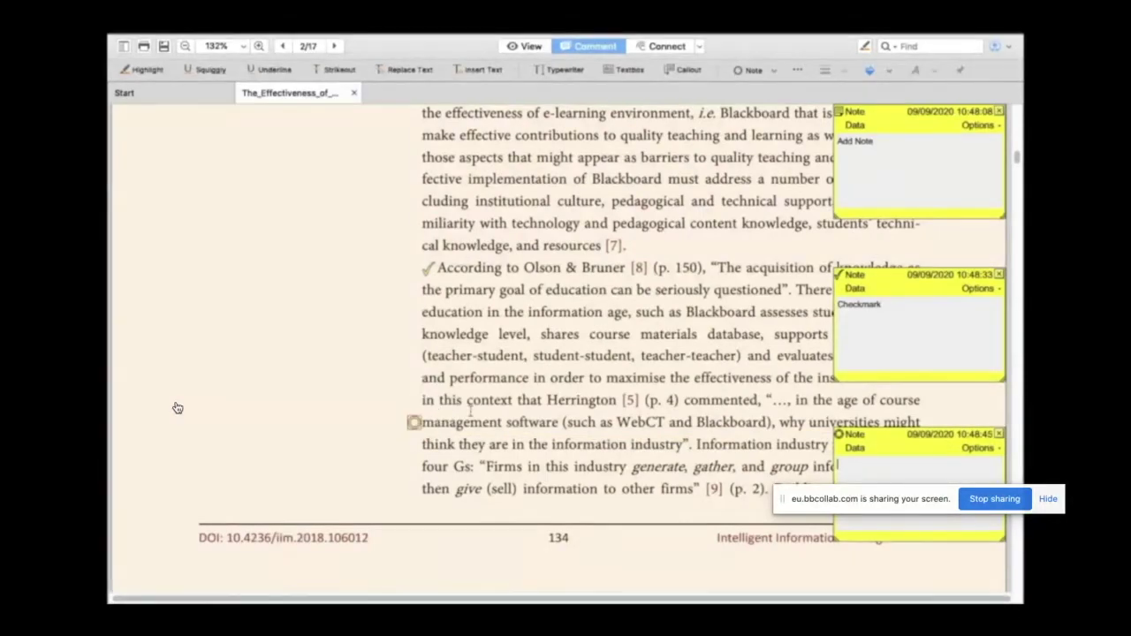
pyautogui.click(773, 70)
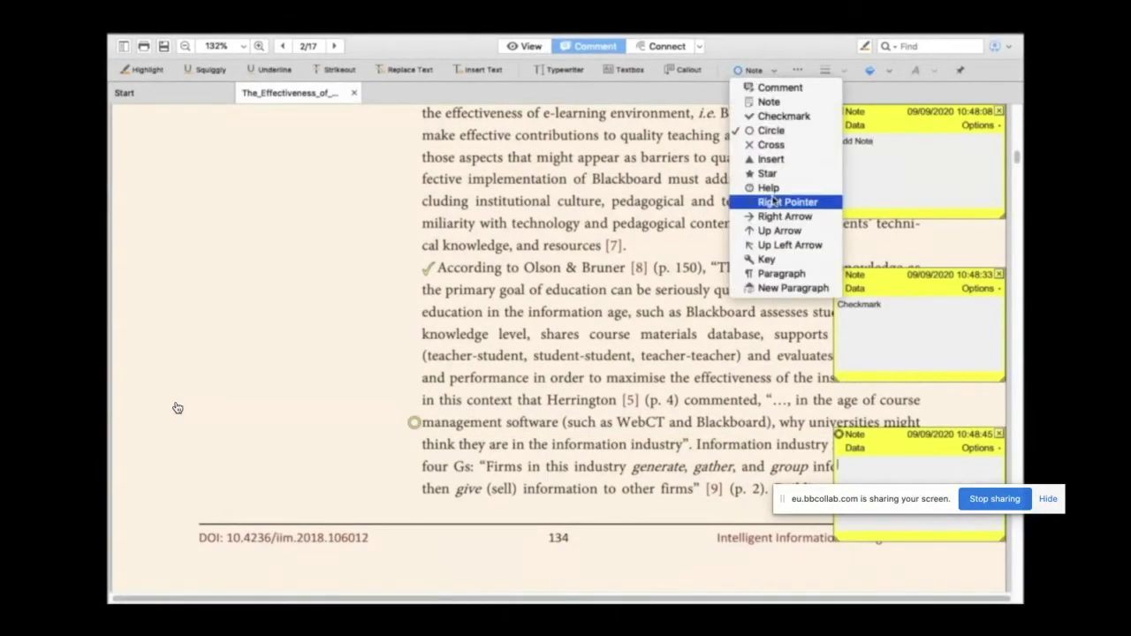
pyautogui.click(770, 145)
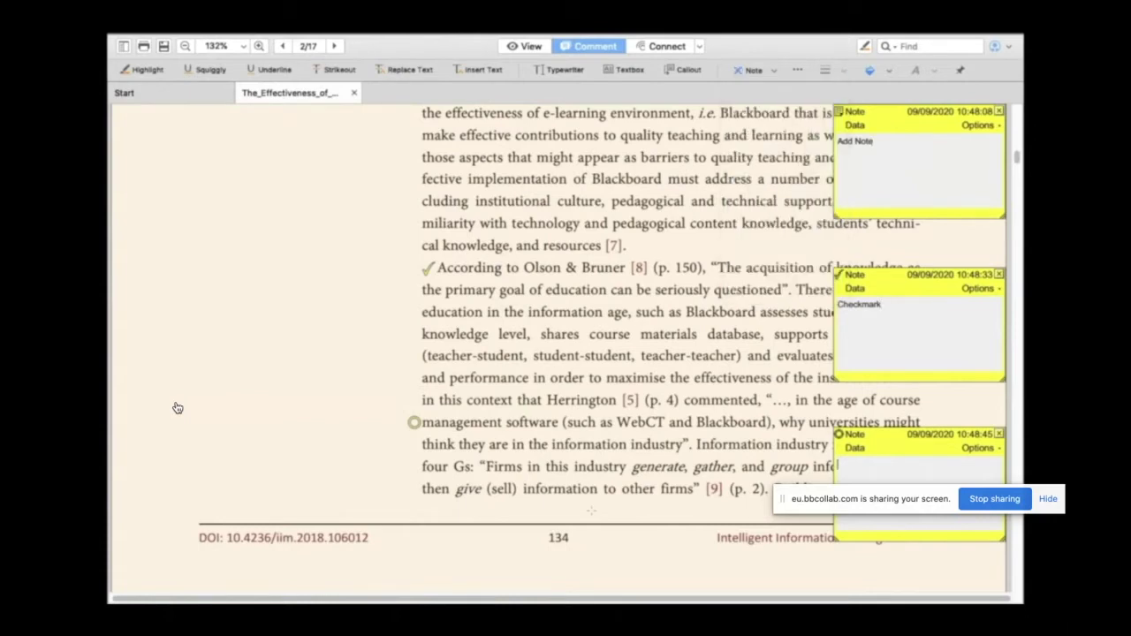
pyautogui.scroll(-5, 176, 408)
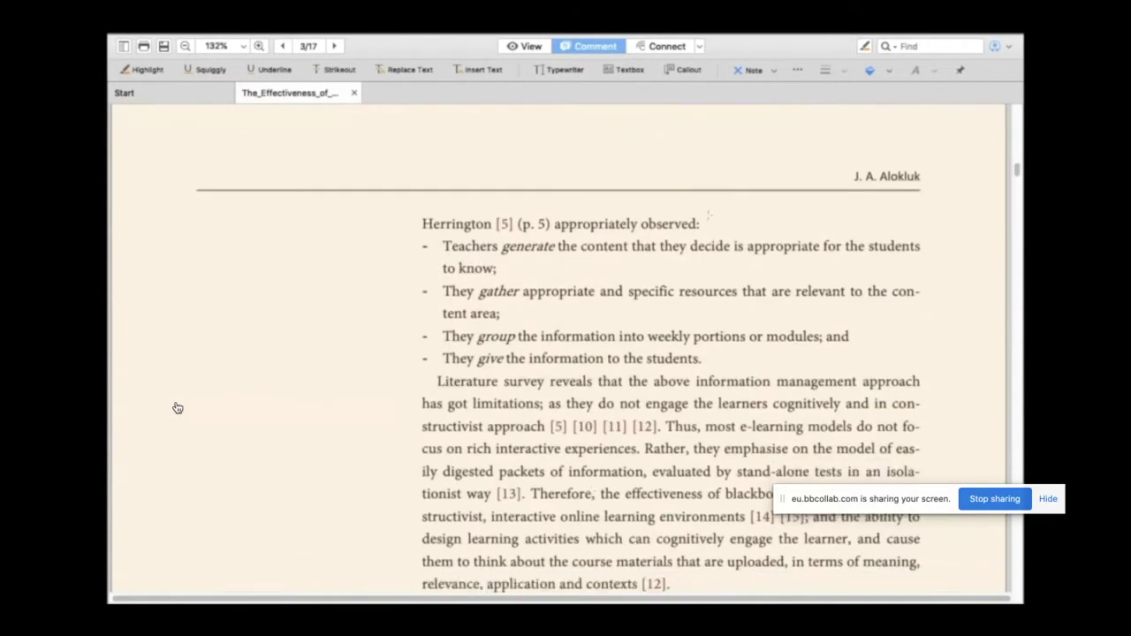
pyautogui.click(716, 233)
pyautogui.moveTo(719, 235); pyautogui.dragTo(713, 225)
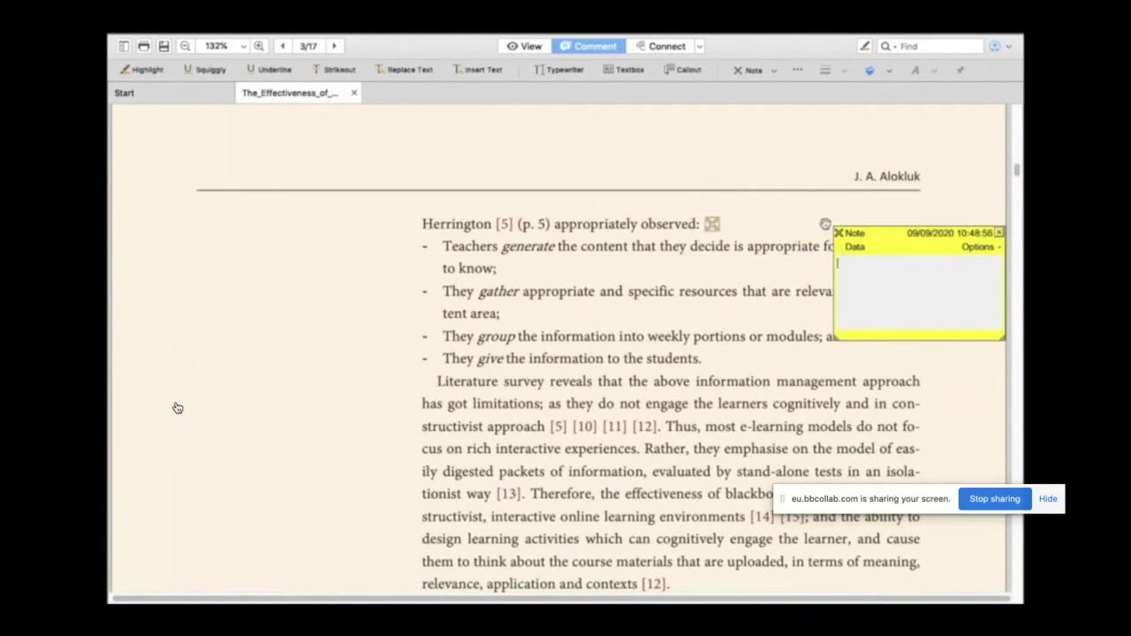
# Step: Place an Insert note after 'to know;' and a Star note after 'tent area;'
pyautogui.click(777, 74)
pyautogui.click(769, 157)
pyautogui.click(578, 280)
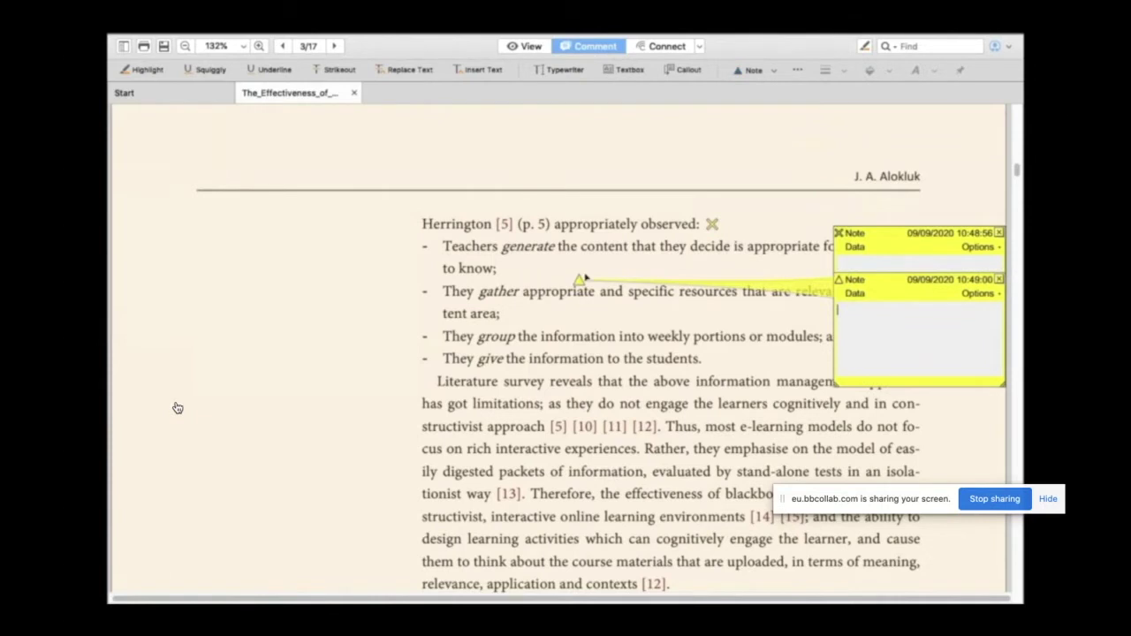
pyautogui.moveTo(578, 280); pyautogui.dragTo(511, 266)
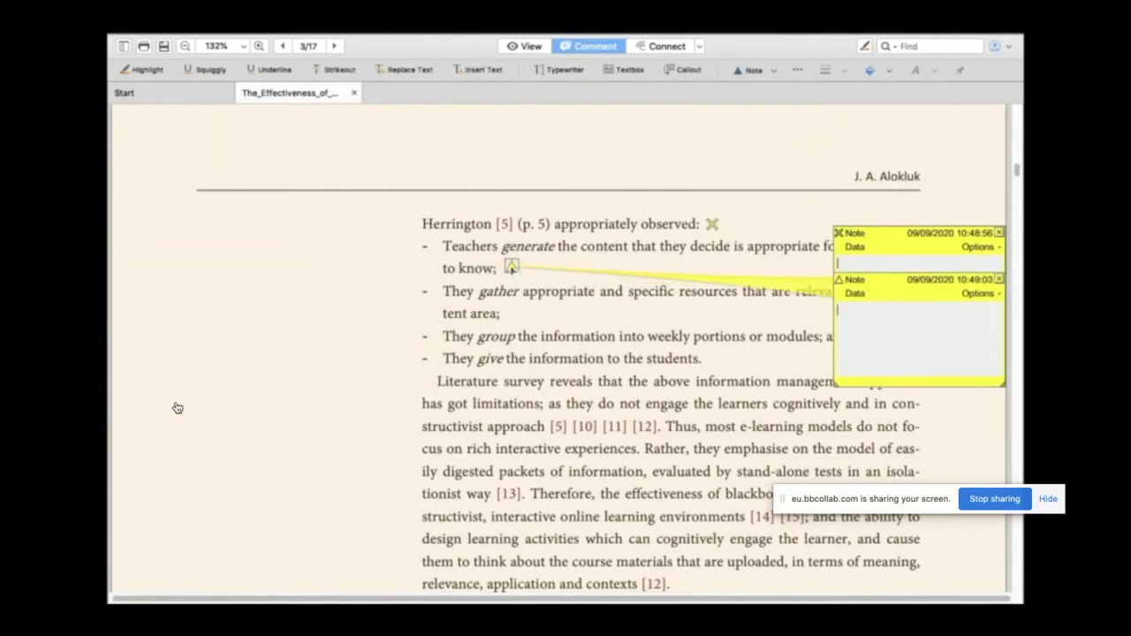
pyautogui.click(775, 70)
pyautogui.click(760, 172)
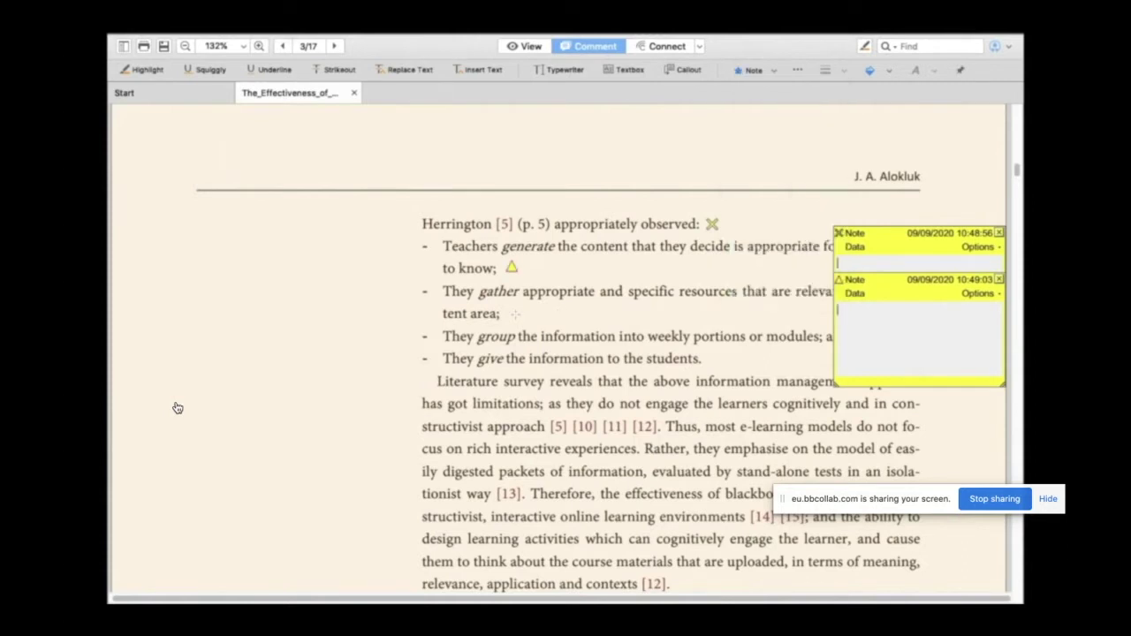
pyautogui.click(522, 320)
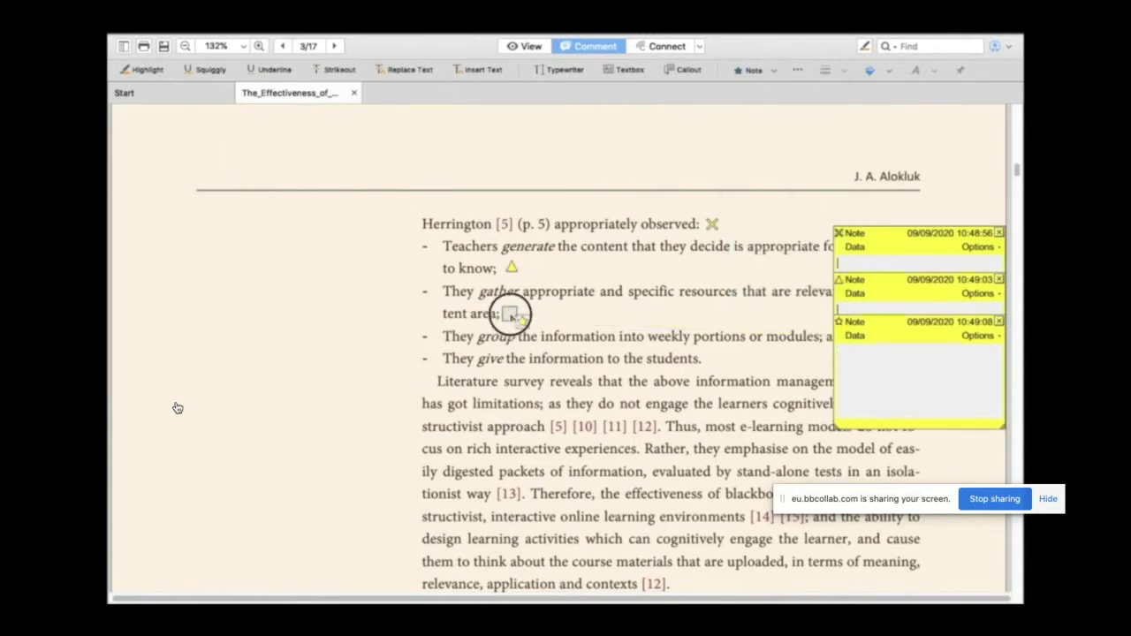
# Step: Place a Help note after 'students.', a Right Pointer before 'Literature', and a Right Arrow beside 'has got limitations'
pyautogui.click(774, 70)
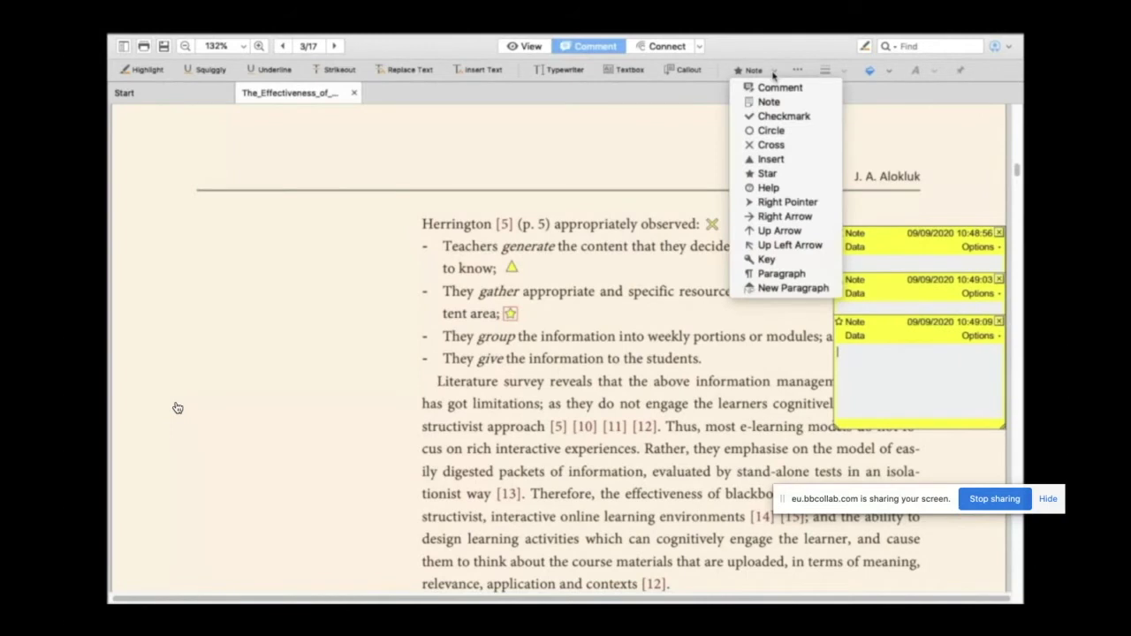
pyautogui.click(786, 187)
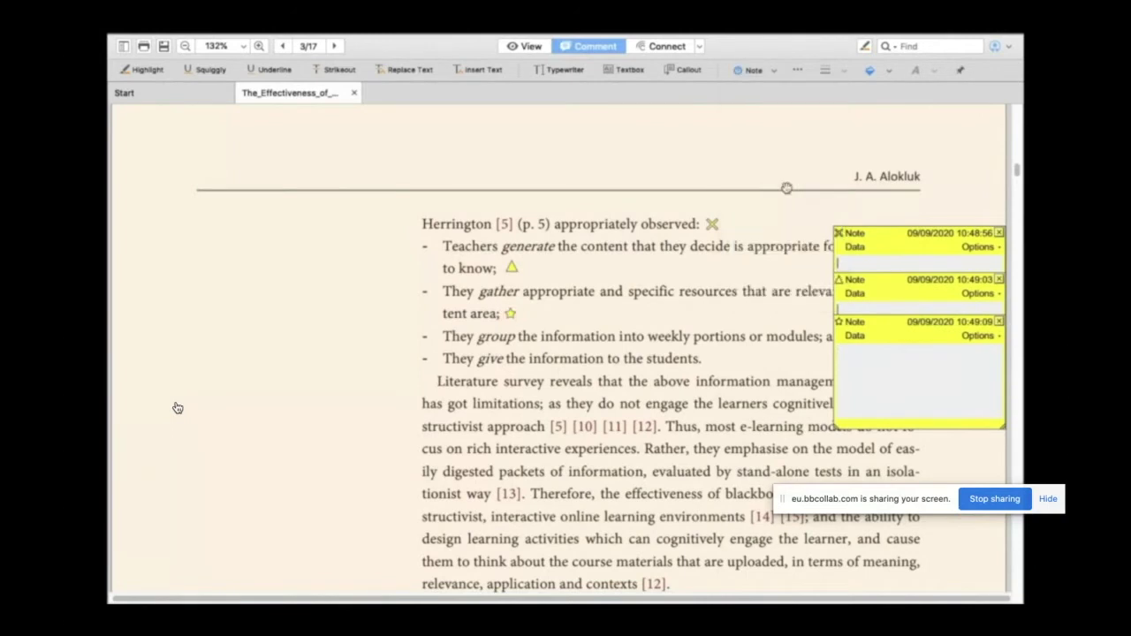
pyautogui.click(716, 370)
pyautogui.moveTo(716, 370); pyautogui.dragTo(712, 358)
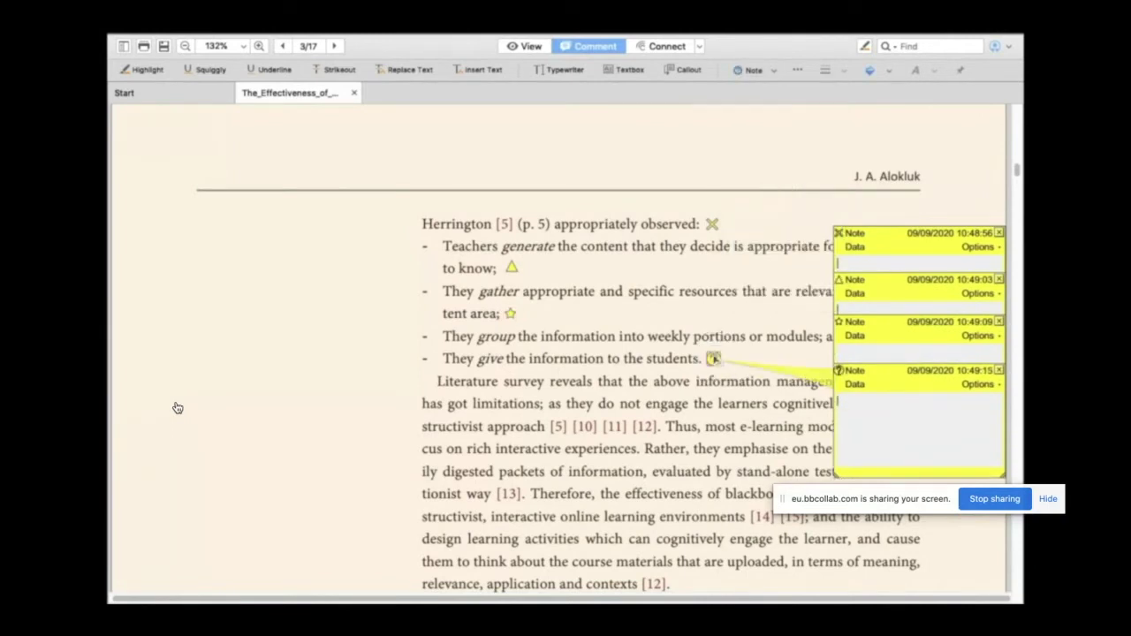
pyautogui.click(773, 70)
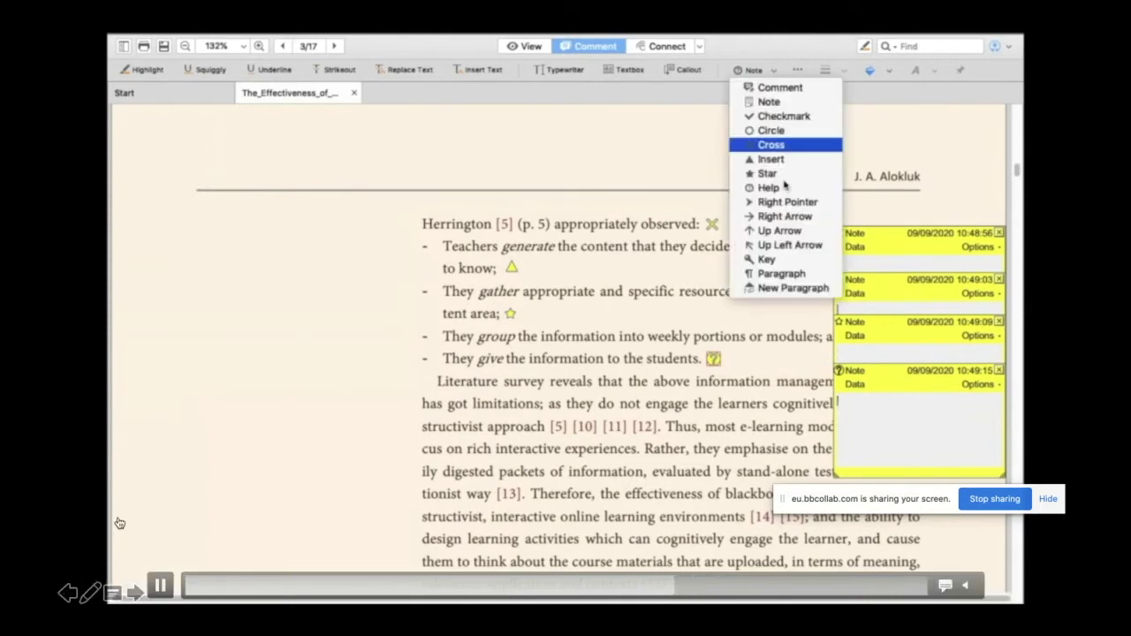
pyautogui.click(785, 216)
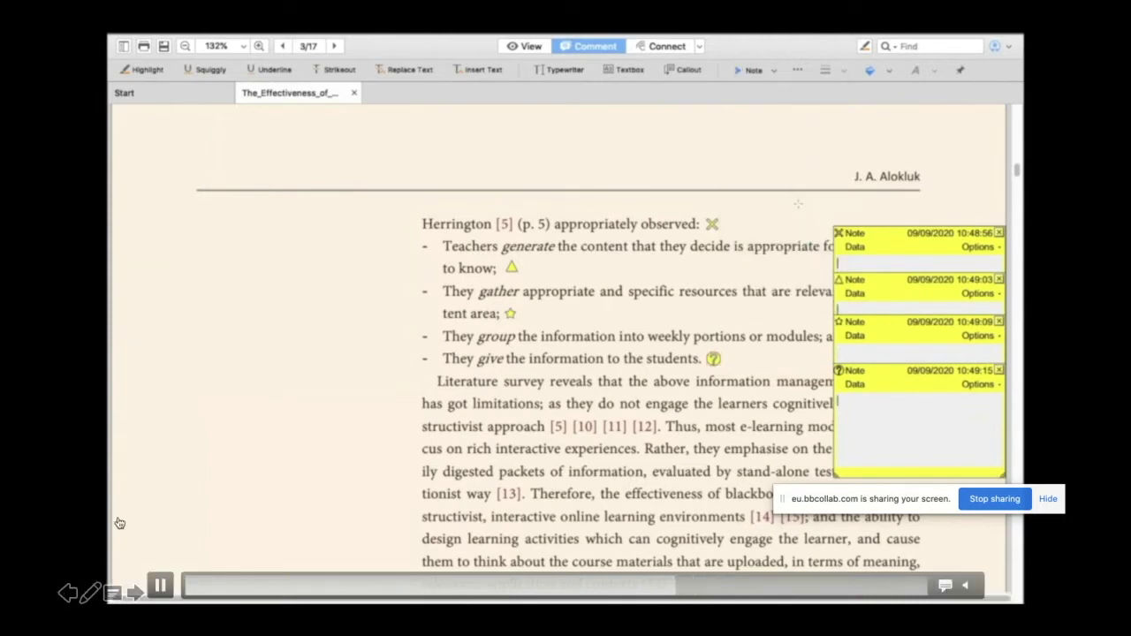
pyautogui.click(429, 381)
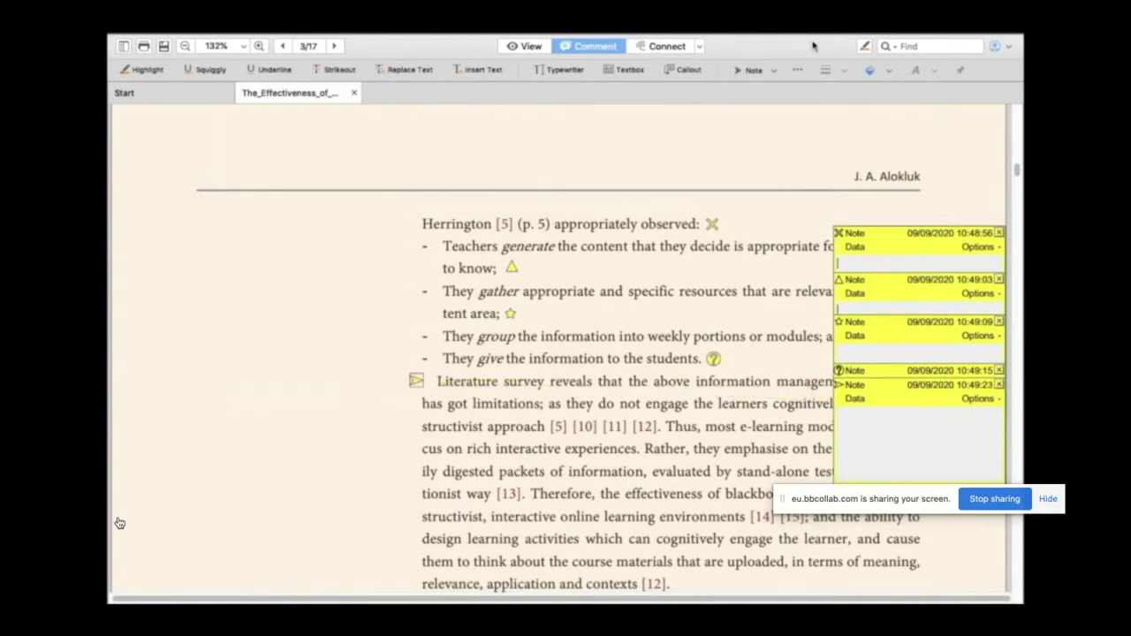
pyautogui.click(774, 70)
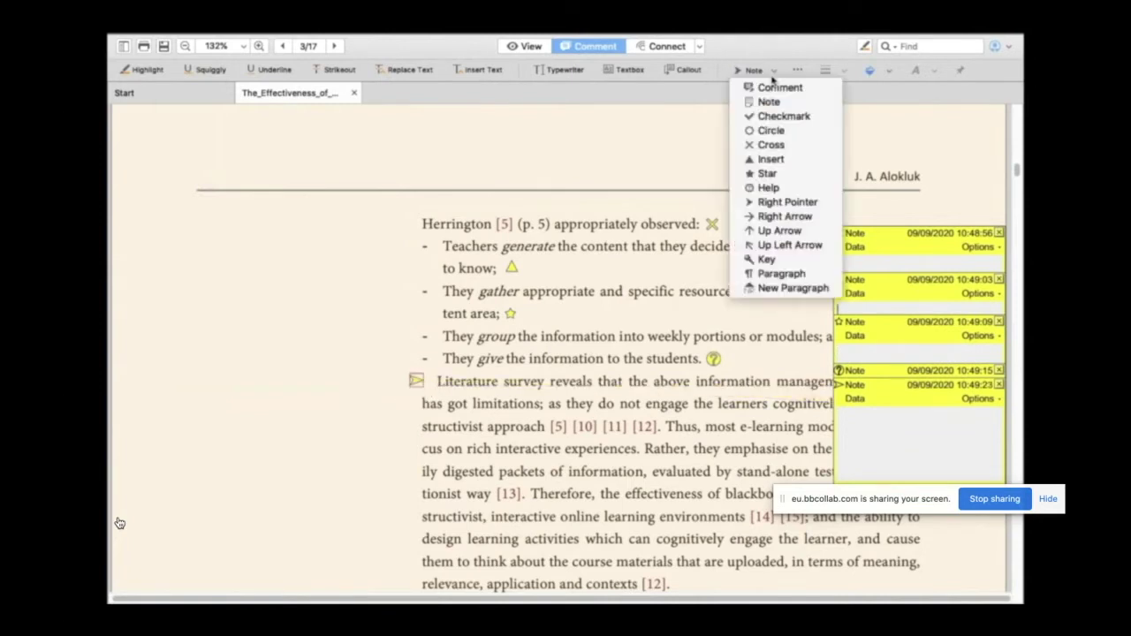
pyautogui.click(783, 217)
pyautogui.click(406, 407)
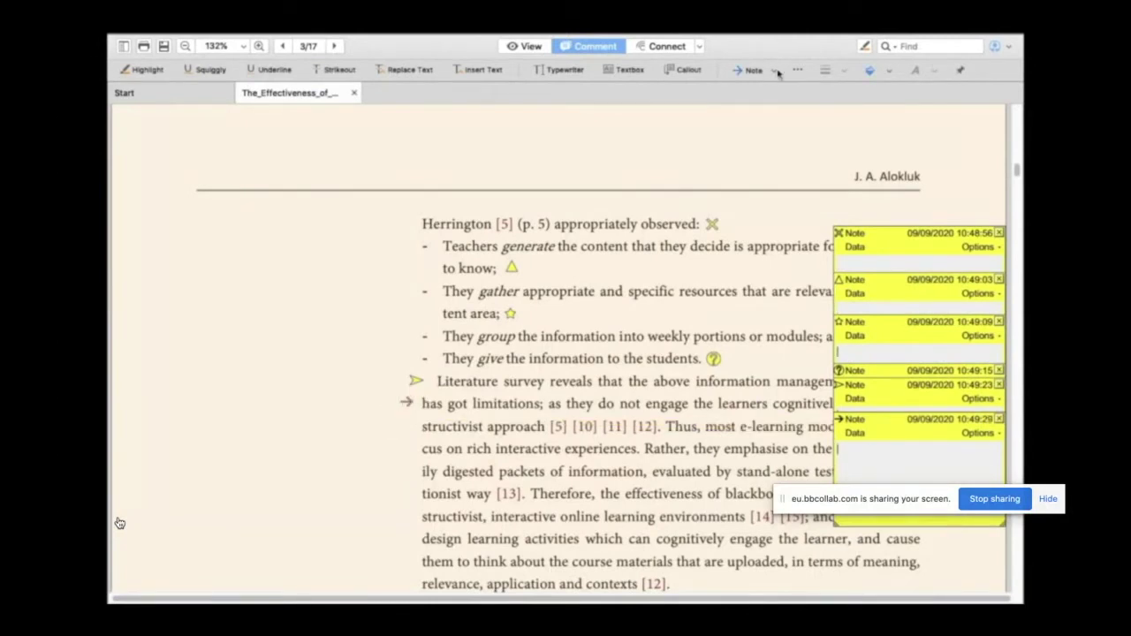
# Step: Place a Key note before 'It is true', change it to Paragraph, and add a Paragraph note before 'technology'
pyautogui.click(776, 71)
pyautogui.click(793, 262)
pyautogui.scroll(-5, 120, 523)
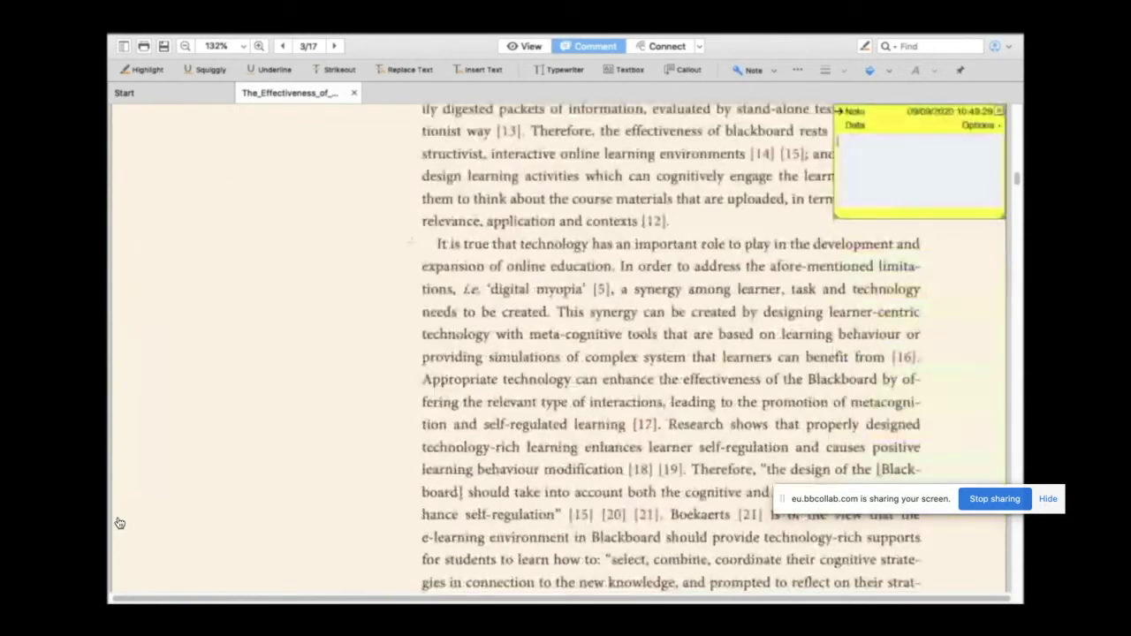
pyautogui.click(429, 246)
pyautogui.doubleClick(426, 242)
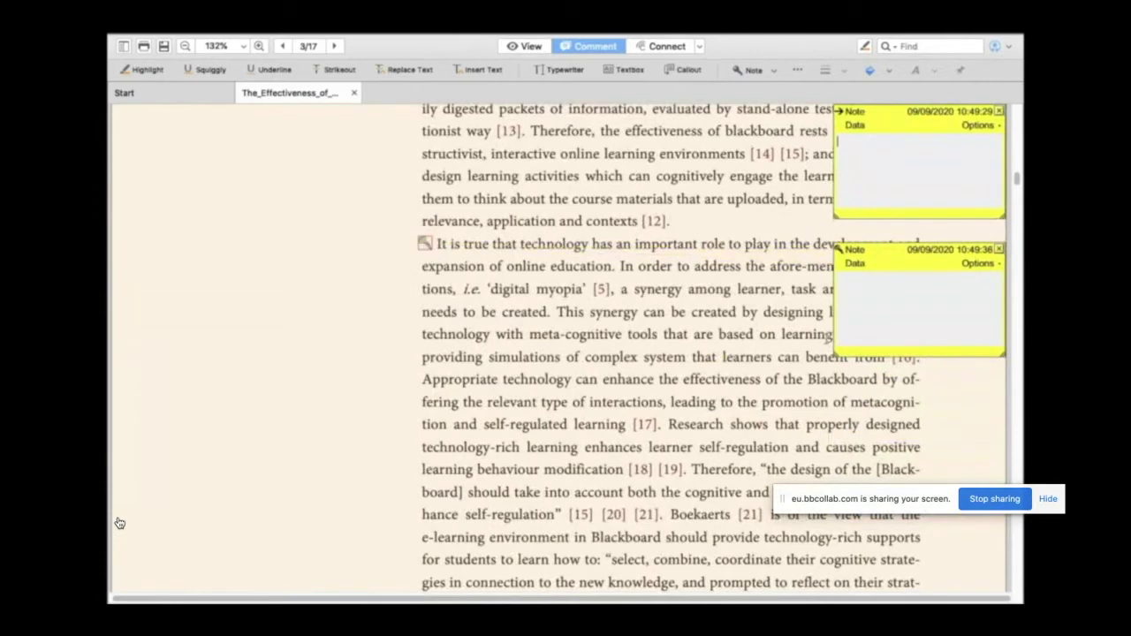
pyautogui.click(776, 70)
pyautogui.click(800, 275)
pyautogui.click(423, 334)
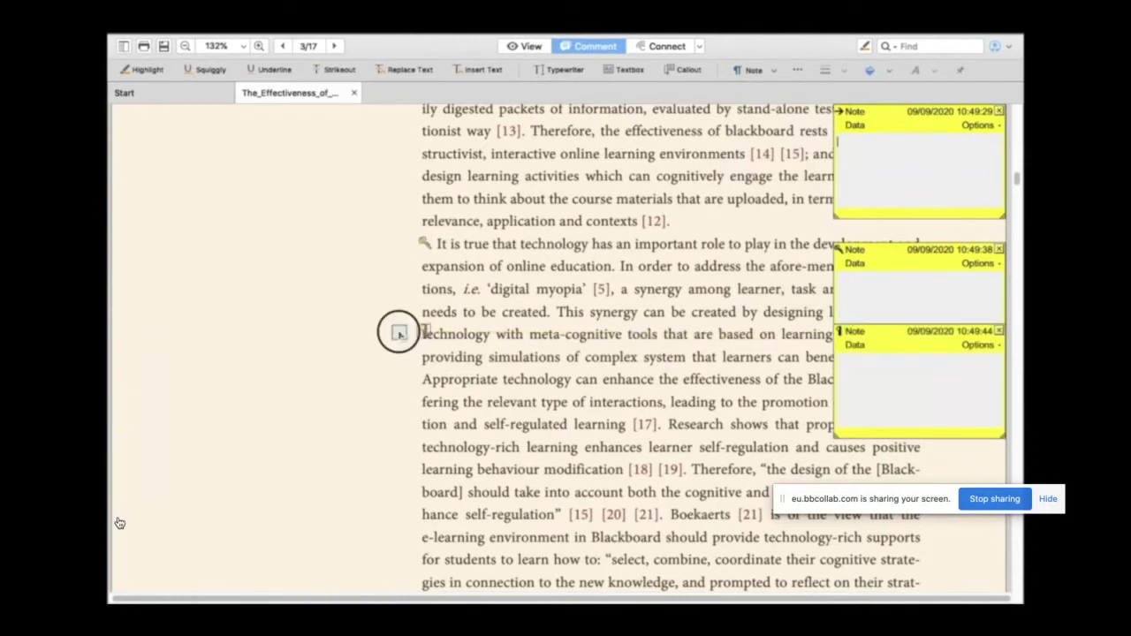
pyautogui.moveTo(404, 340); pyautogui.dragTo(405, 335)
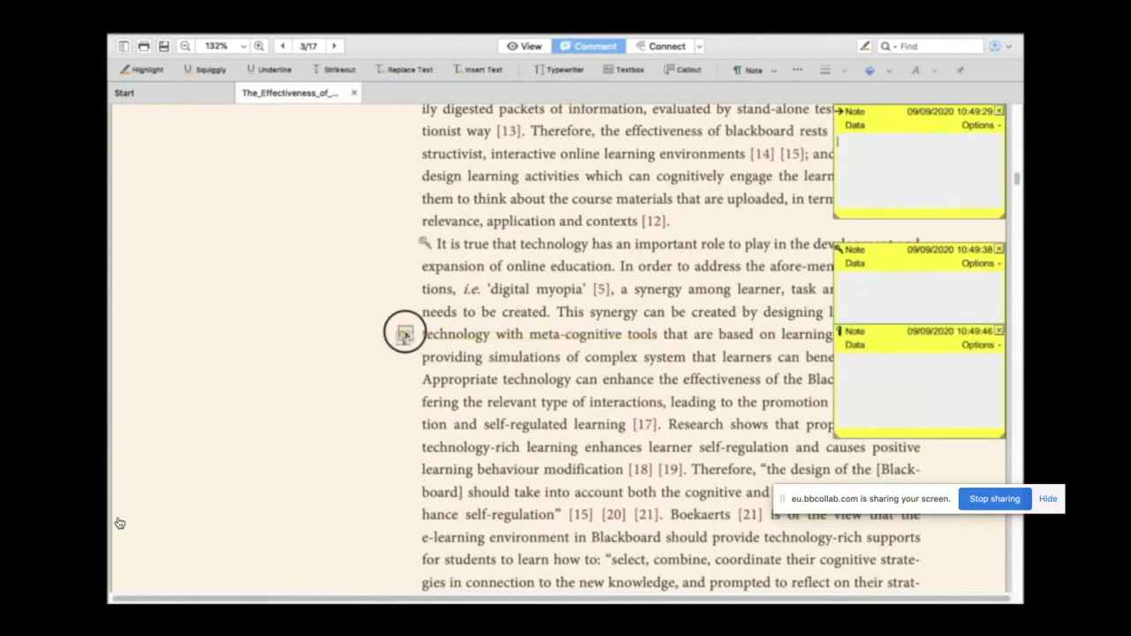
# Step: Add a New Paragraph note at the start of 'Blackboard is a learning' on page 3
pyautogui.click(773, 71)
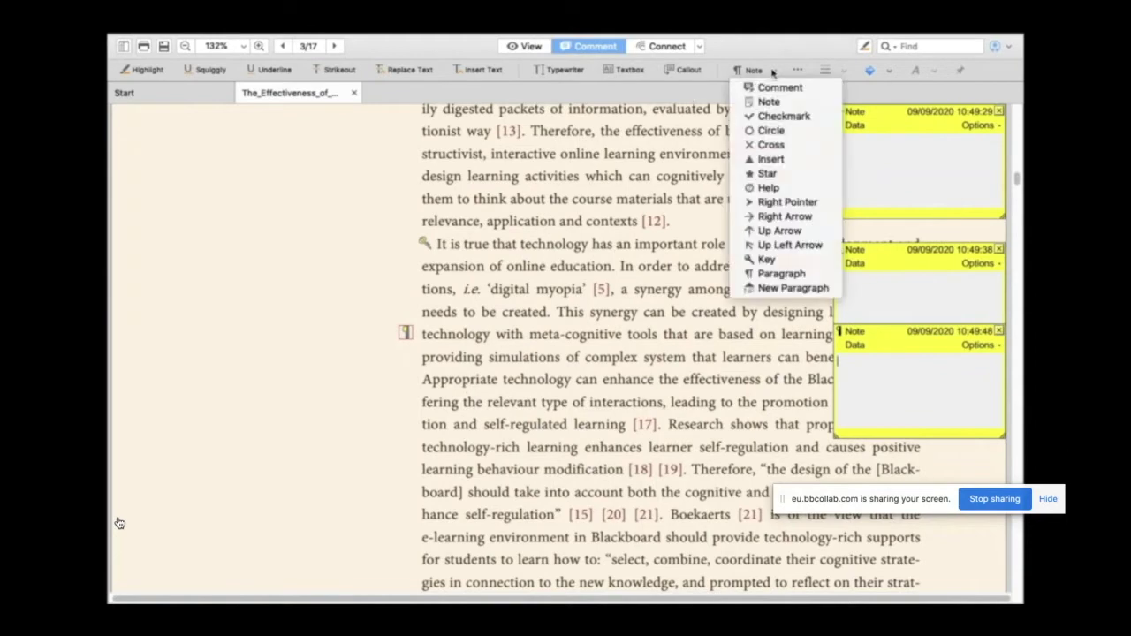
pyautogui.click(793, 288)
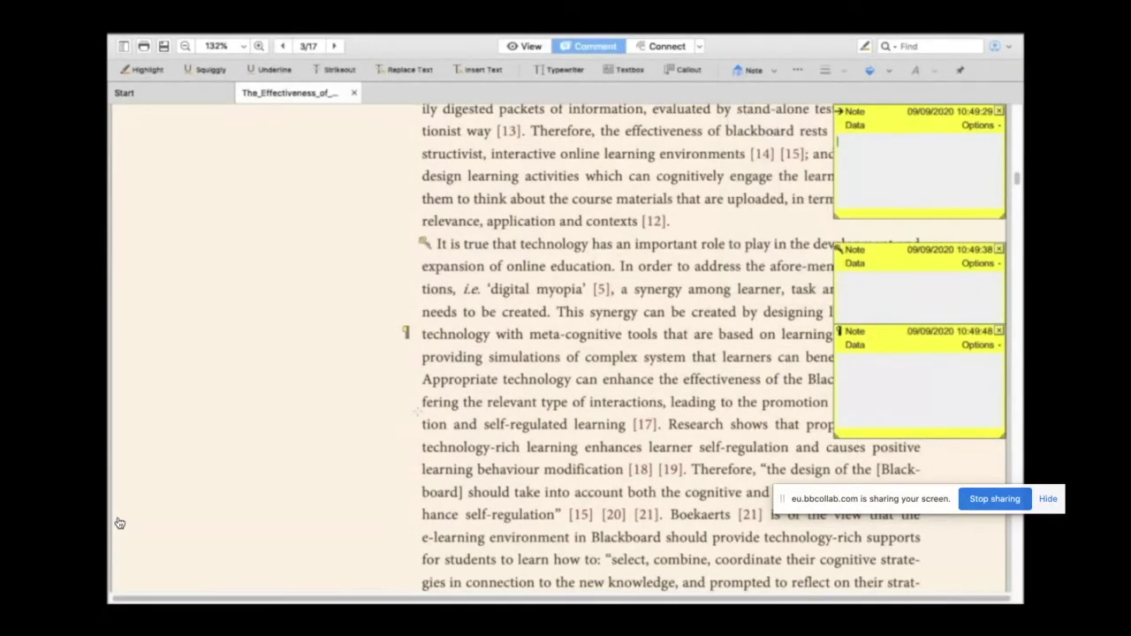
pyautogui.scroll(-5, 416, 354)
pyautogui.click(415, 311)
pyautogui.click(412, 305)
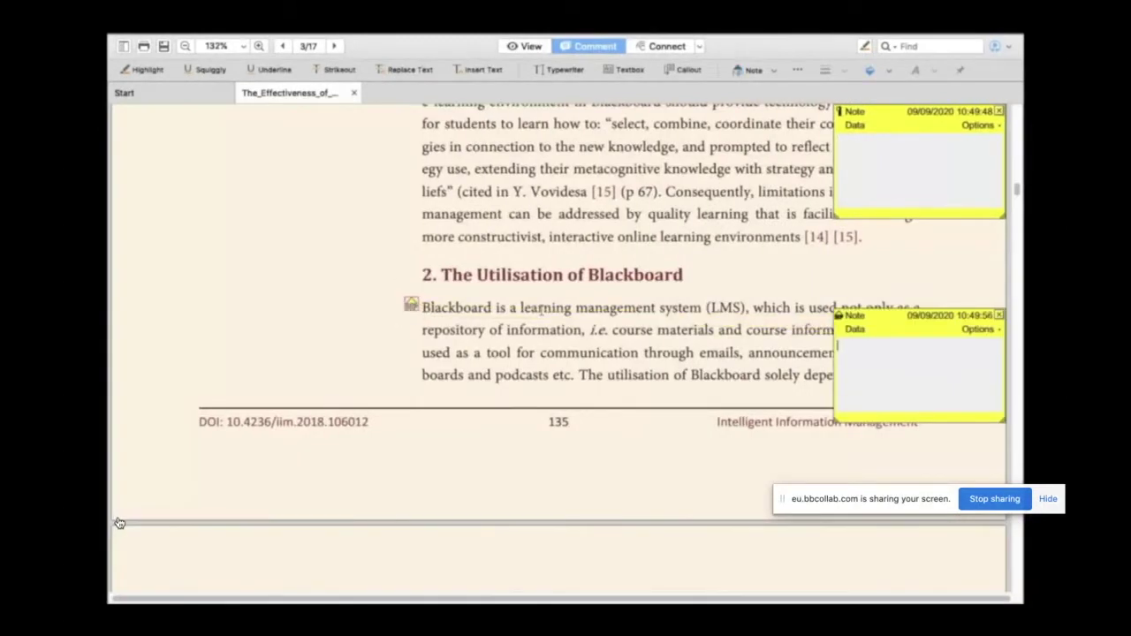
pyautogui.click(774, 76)
pyautogui.click(798, 77)
pyautogui.click(798, 77)
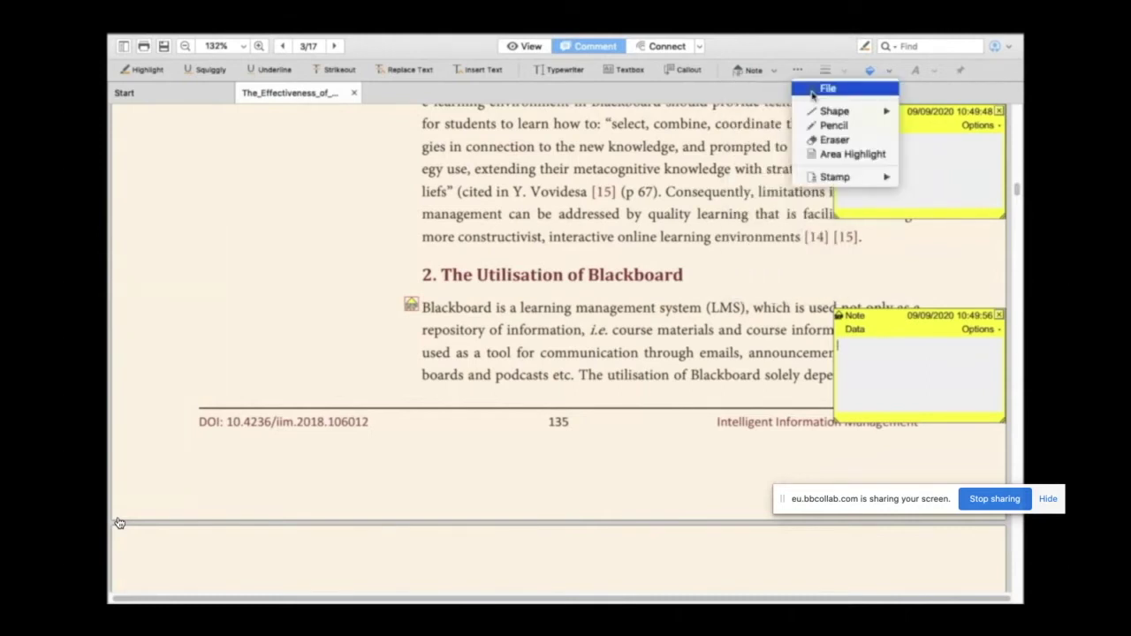
# Step: Draw a red rectangle and position it around 'interactivity, and engaged' on page 4
pyautogui.click(824, 113)
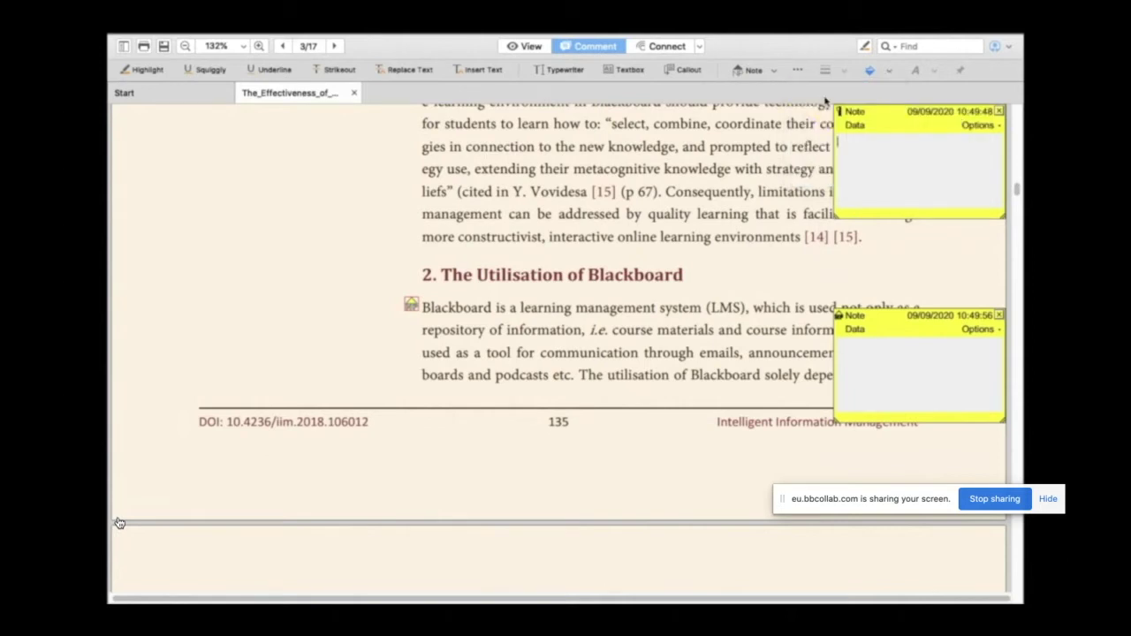
pyautogui.click(799, 75)
pyautogui.moveTo(838, 113)
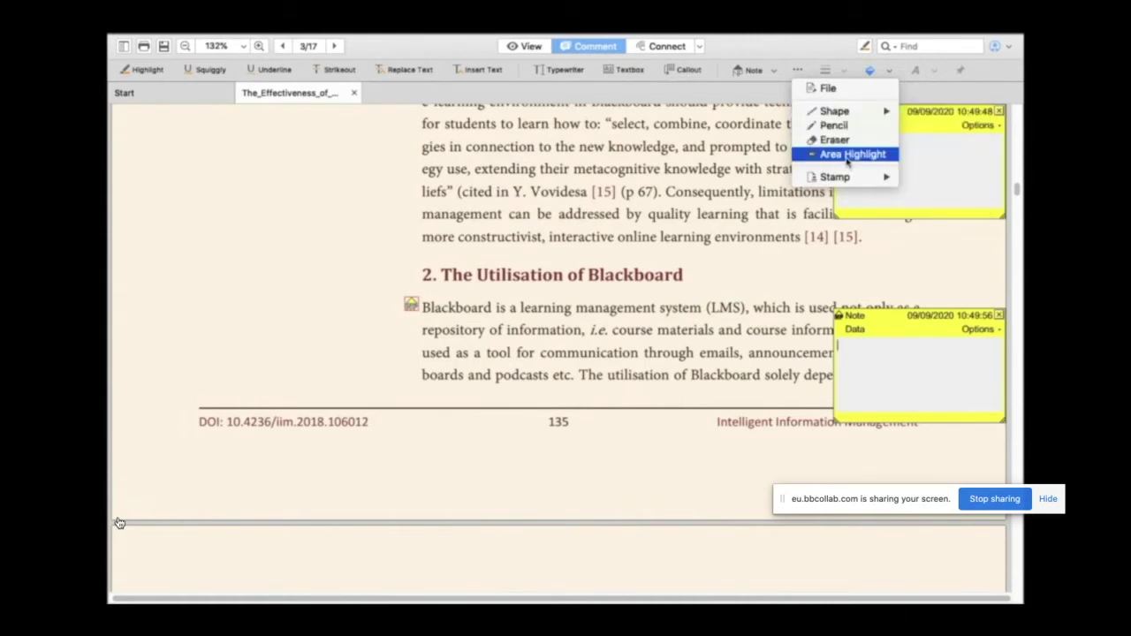
pyautogui.moveTo(842, 180)
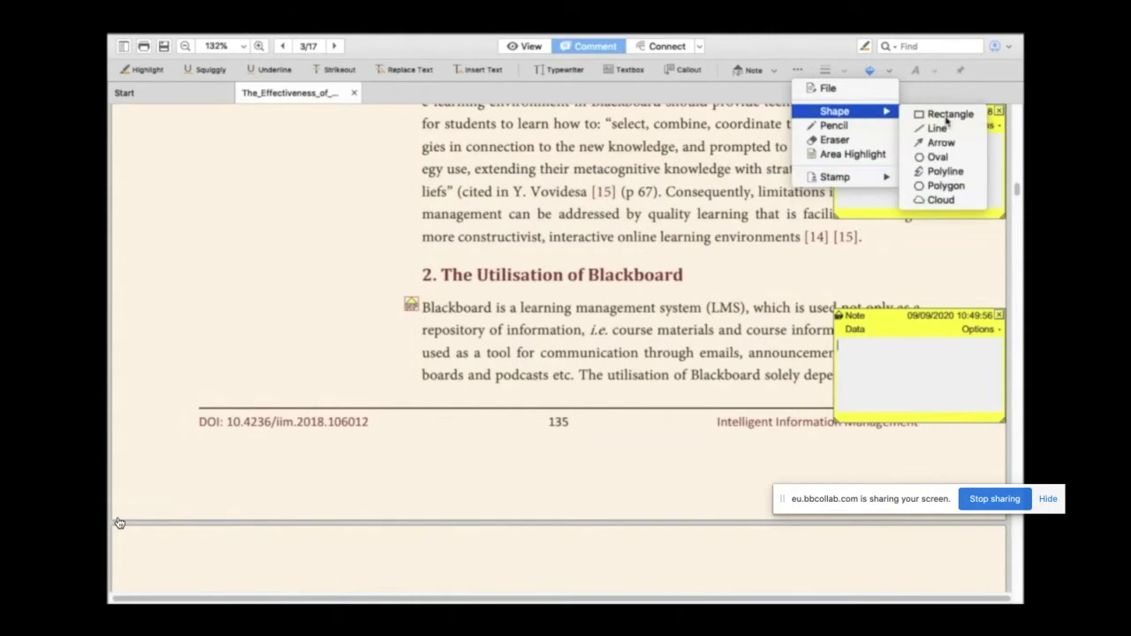
pyautogui.click(946, 118)
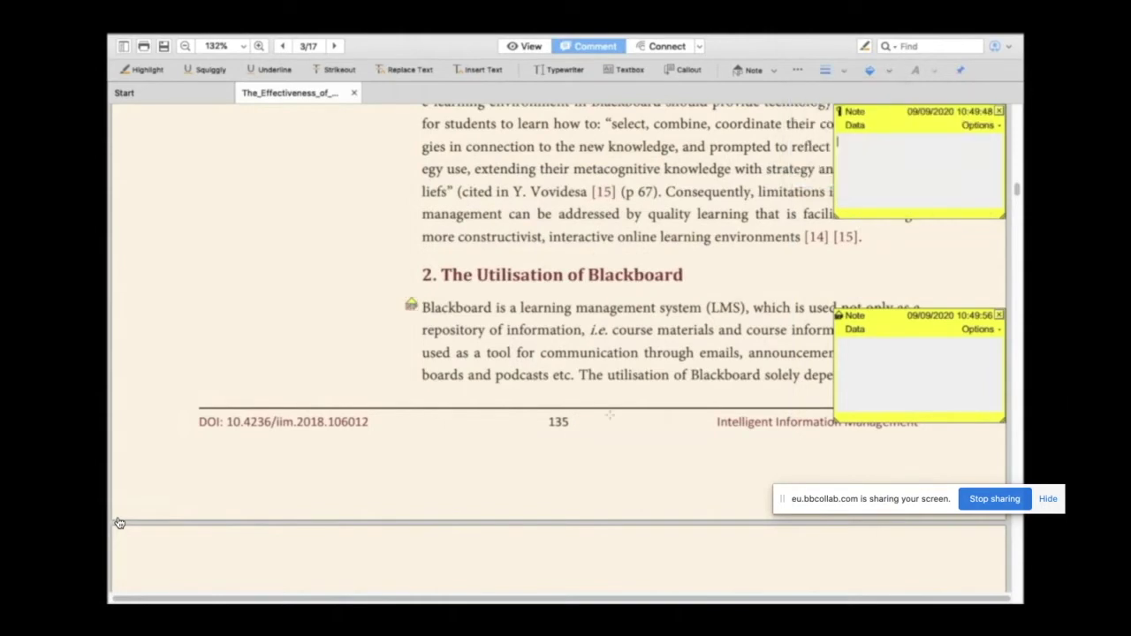
pyautogui.scroll(-3, 119, 524)
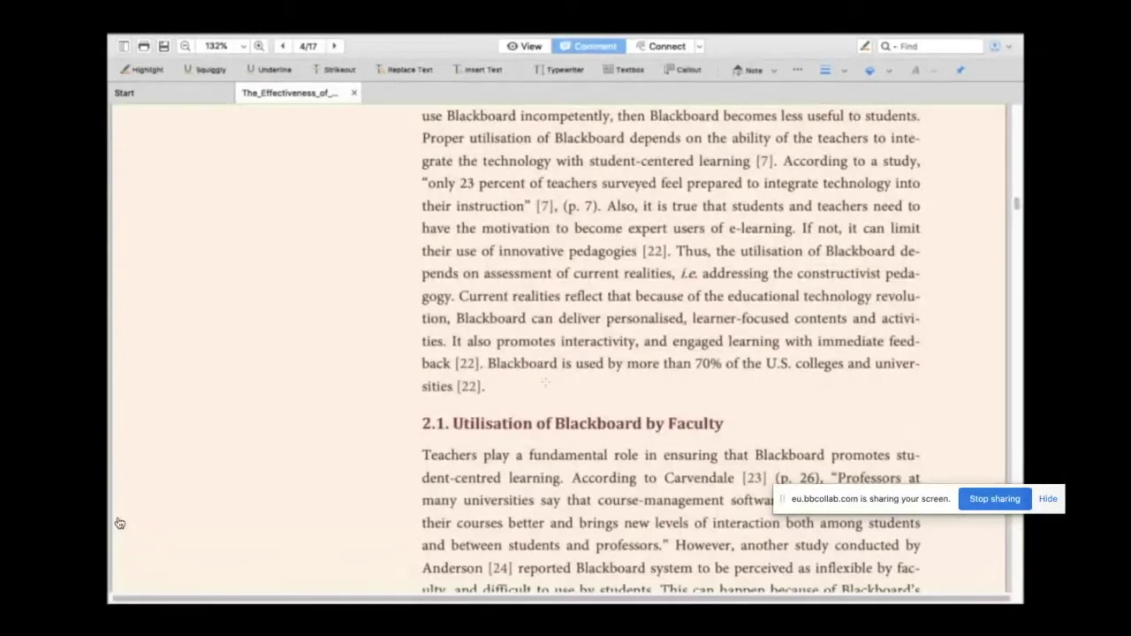
pyautogui.moveTo(543, 384); pyautogui.dragTo(720, 412)
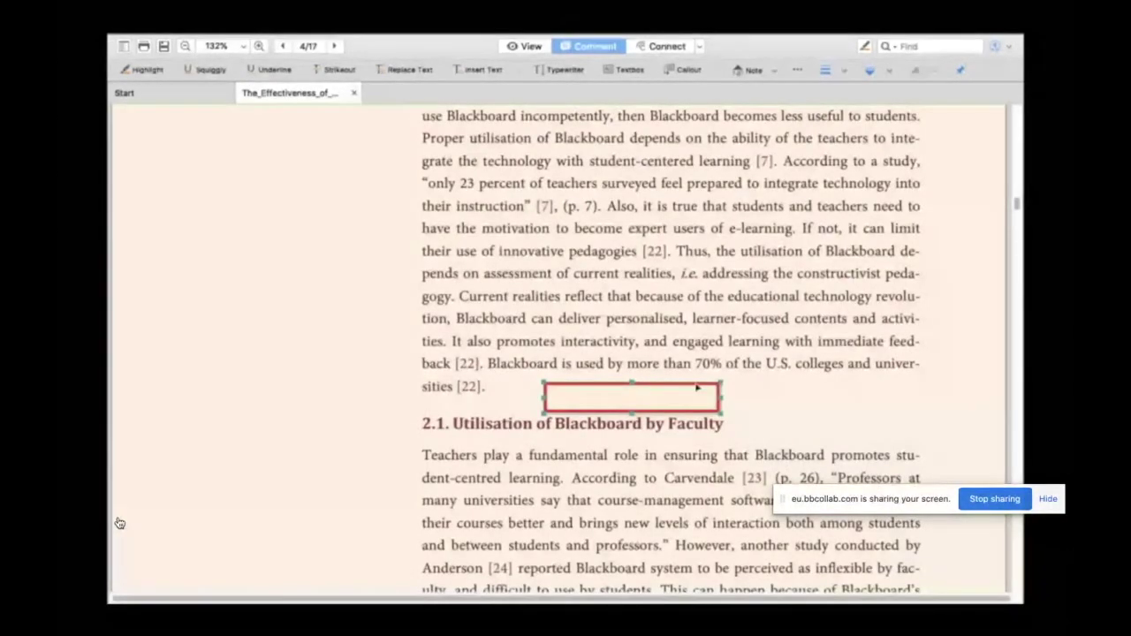
pyautogui.moveTo(697, 387); pyautogui.dragTo(698, 335)
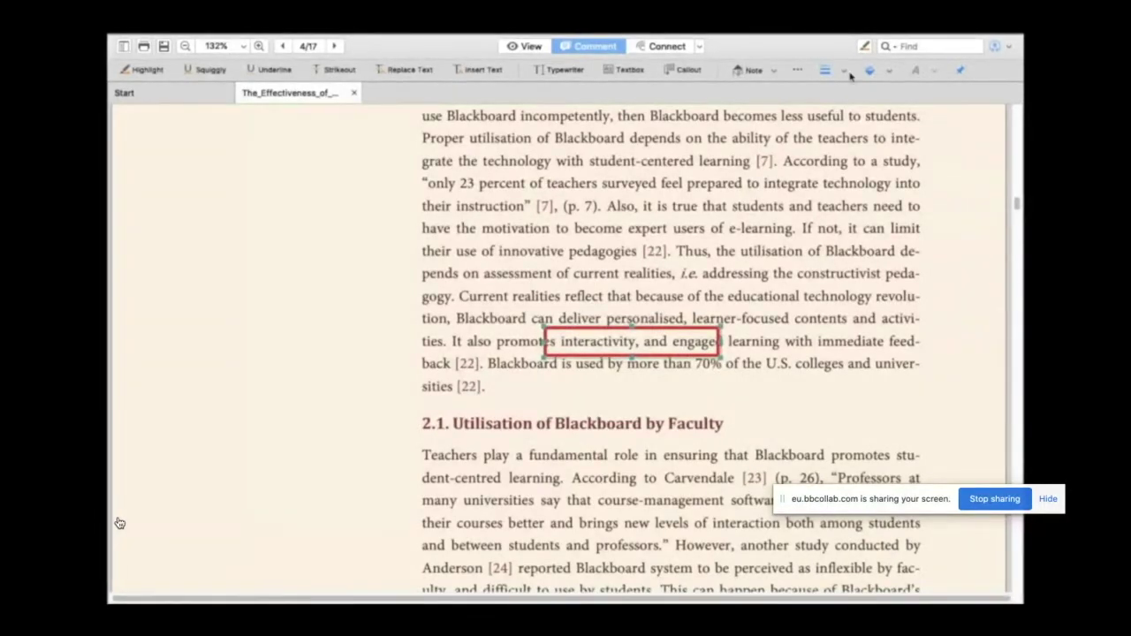
pyautogui.click(799, 71)
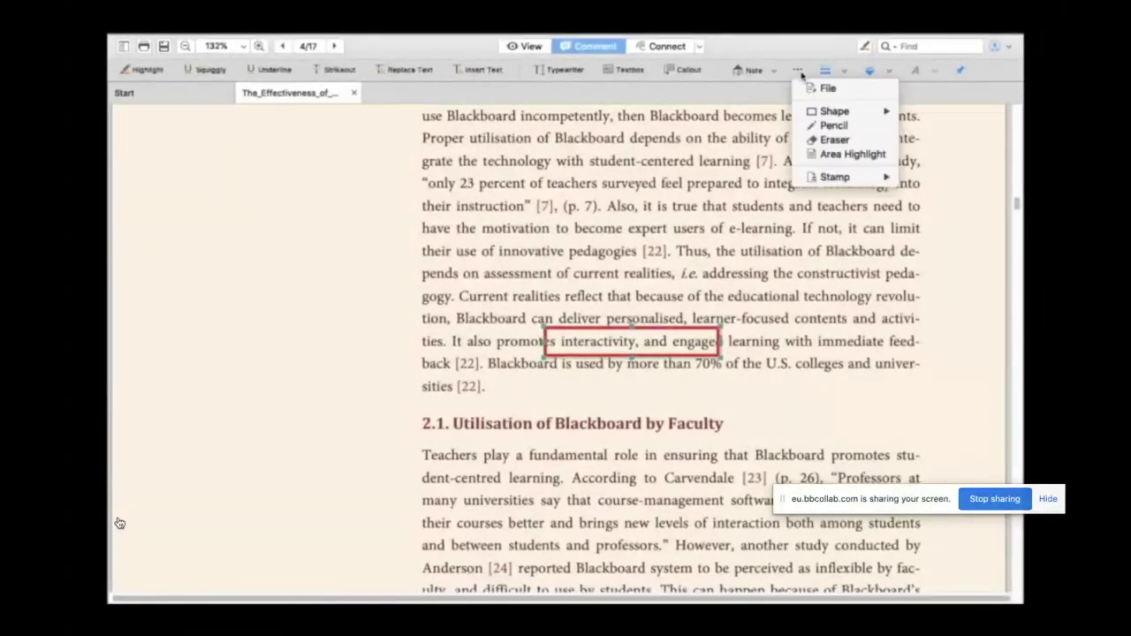
# Step: Draw a red pencil scribble on the paragraph, then erase its left loops and bottom
pyautogui.click(835, 126)
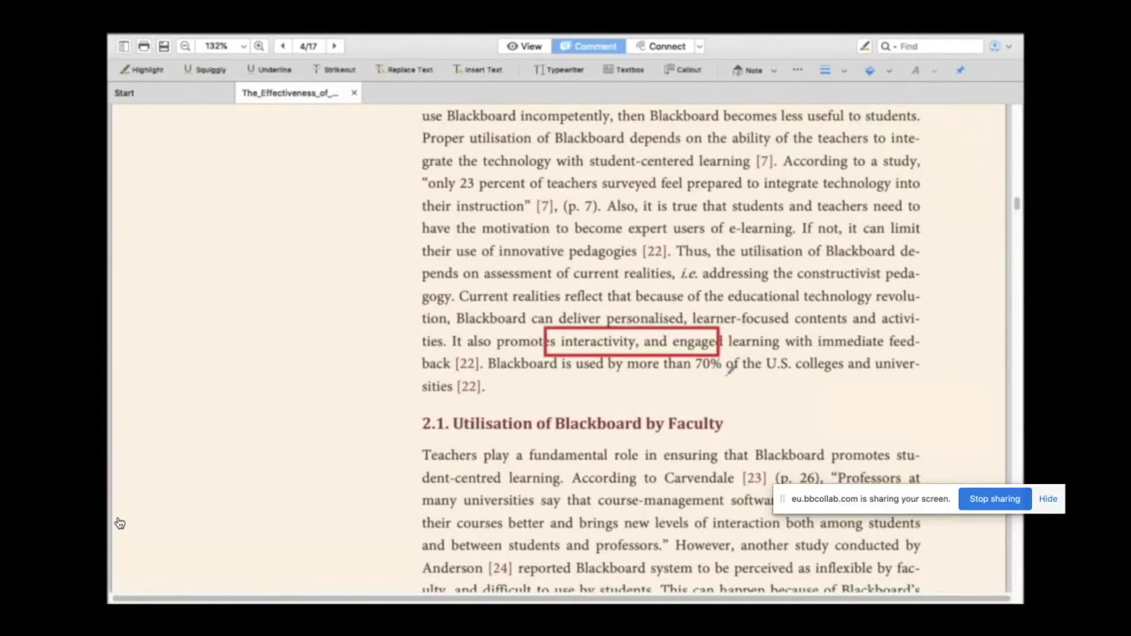
pyautogui.moveTo(727, 375)
pyautogui.mouseDown()
pyautogui.moveTo(808, 375)
pyautogui.moveTo(798, 321)
pyautogui.moveTo(750, 318)
pyautogui.moveTo(766, 307)
pyautogui.moveTo(837, 294)
pyautogui.moveTo(860, 305)
pyautogui.mouseUp()
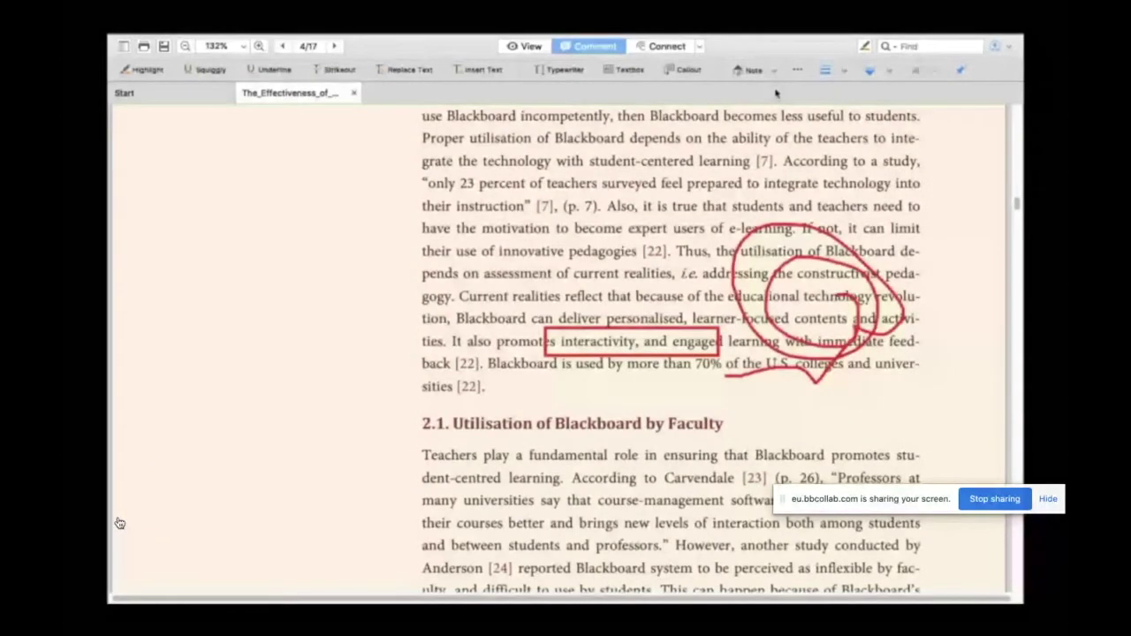
pyautogui.click(797, 70)
pyautogui.click(838, 140)
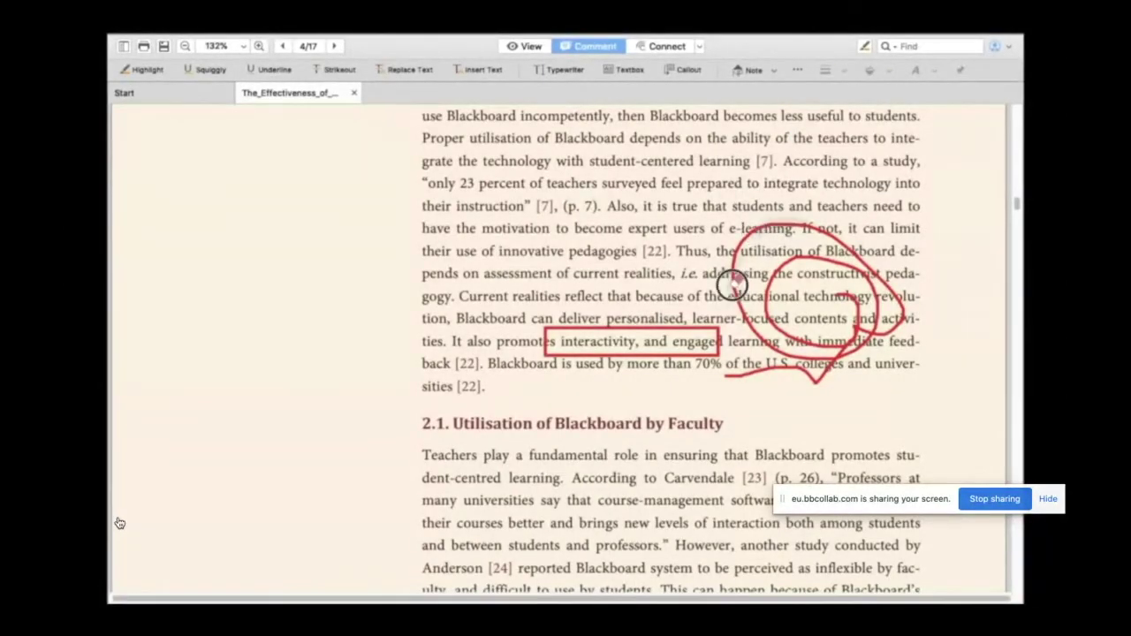
pyautogui.moveTo(745, 314)
pyautogui.mouseDown()
pyautogui.moveTo(786, 374)
pyautogui.moveTo(862, 353)
pyautogui.mouseUp()
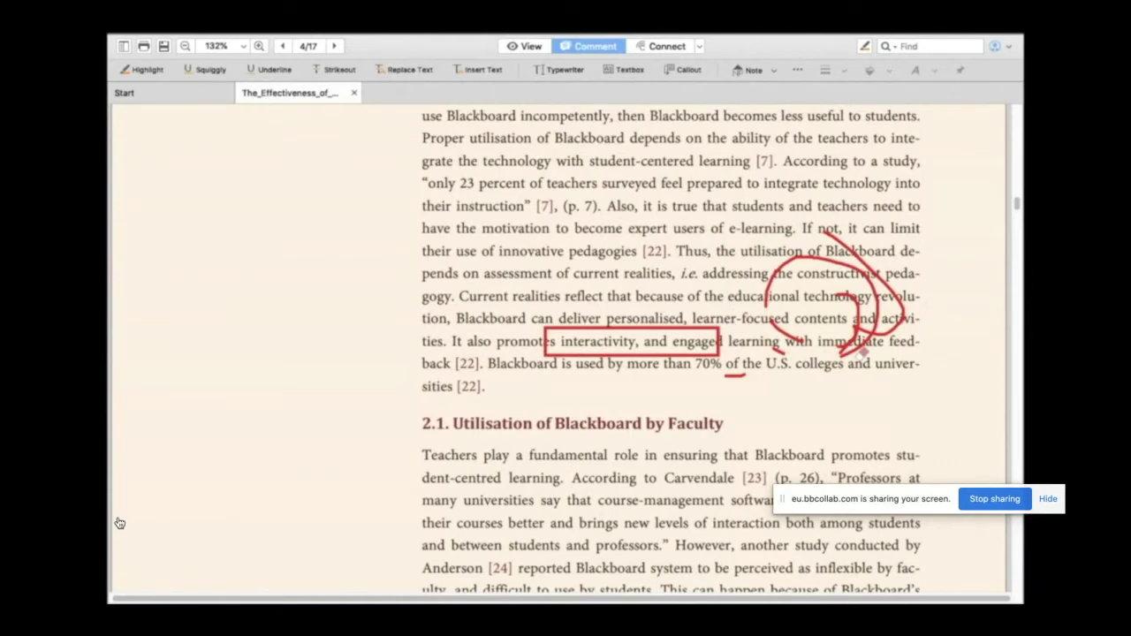
# Step: Put a yellow area highlight over the text 'of innovative pedagogies'
pyautogui.click(796, 72)
pyautogui.click(849, 155)
pyautogui.moveTo(483, 237)
pyautogui.mouseDown()
pyautogui.moveTo(570, 238)
pyautogui.moveTo(720, 337)
pyautogui.moveTo(703, 307)
pyautogui.mouseUp()
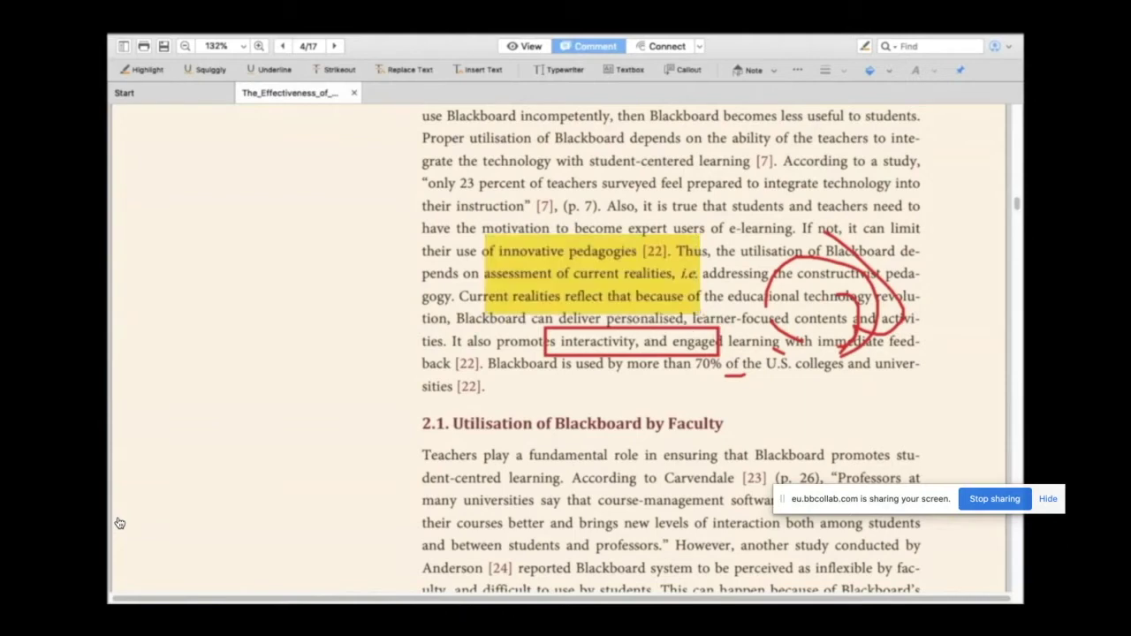
pyautogui.click(799, 73)
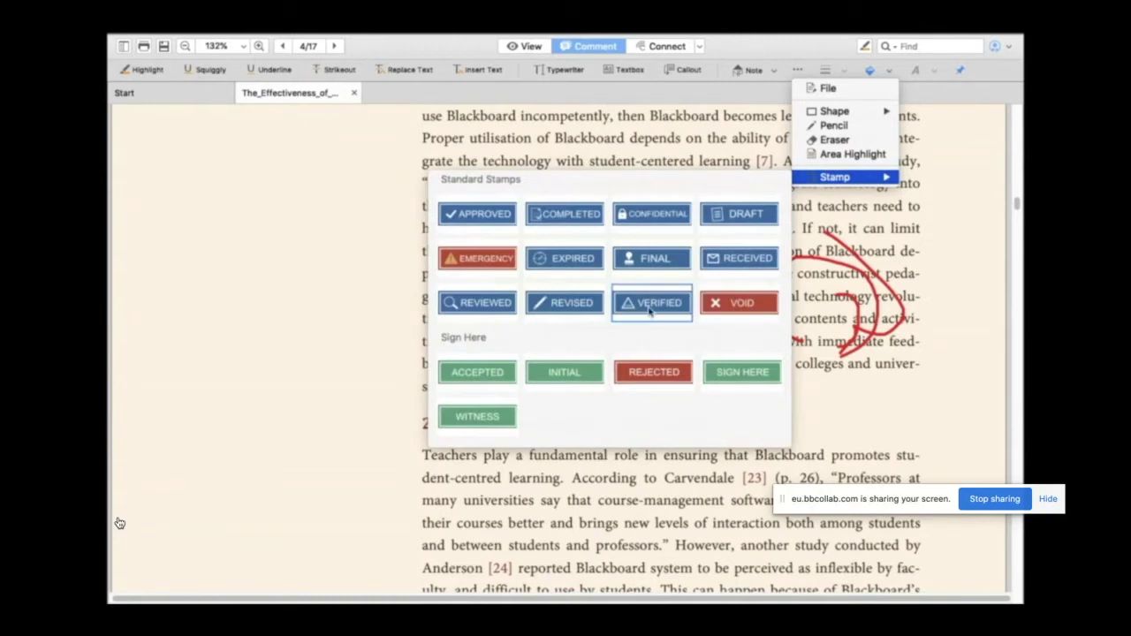
# Step: Place a VERIFIED stamp beside the page 136 footer, nudged slightly right
pyautogui.click(649, 304)
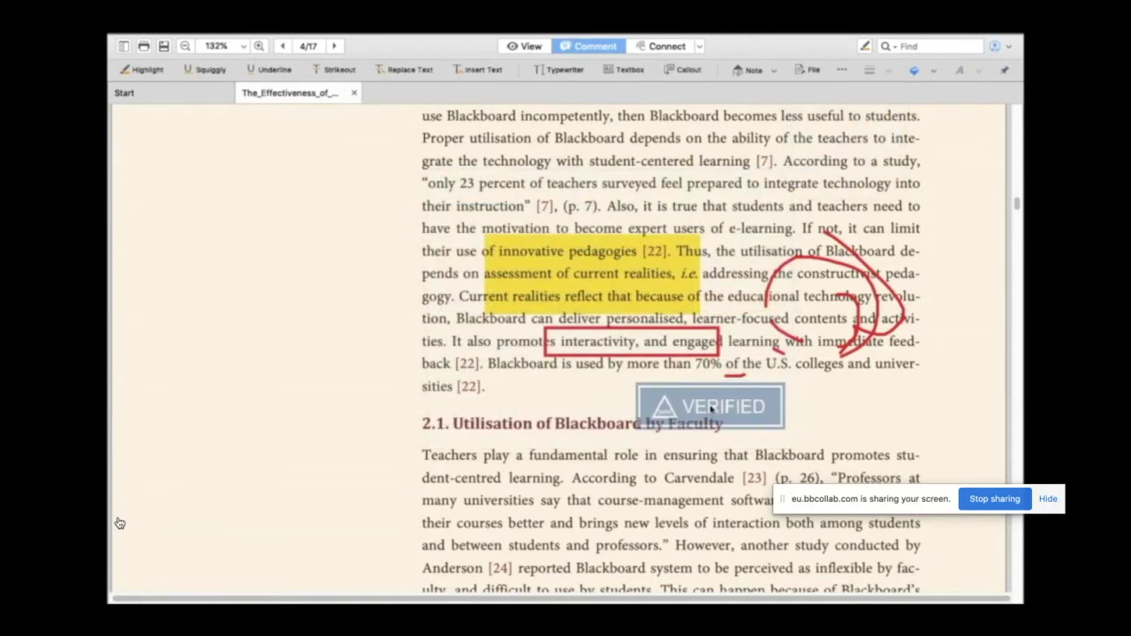
pyautogui.scroll(-10, 711, 409)
pyautogui.click(437, 427)
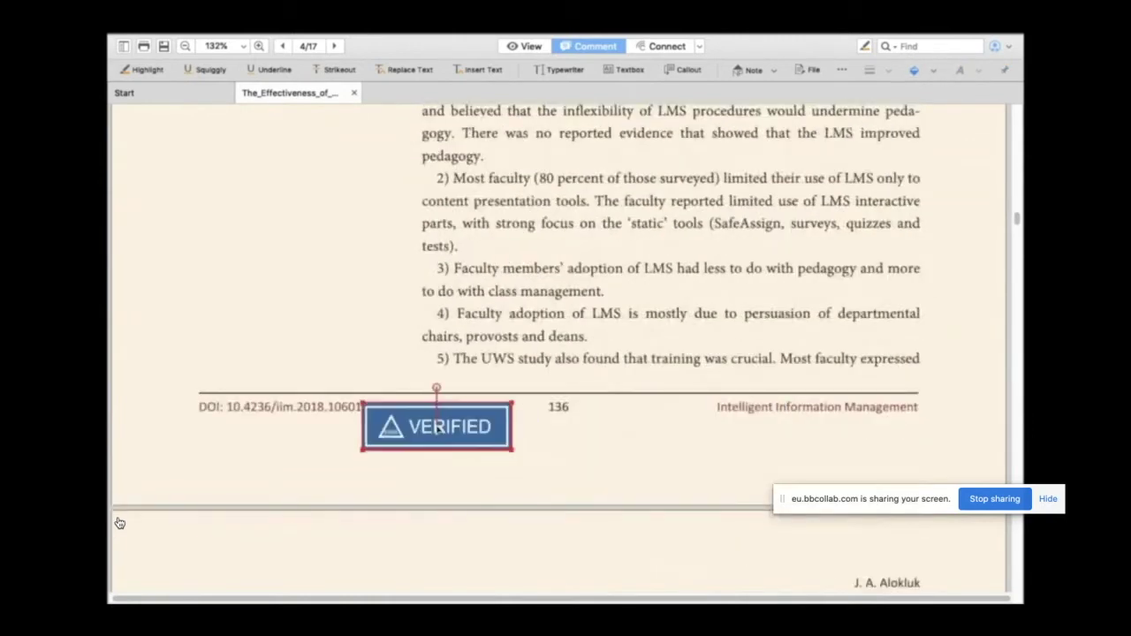
pyautogui.click(473, 403)
pyautogui.moveTo(473, 403); pyautogui.dragTo(497, 404)
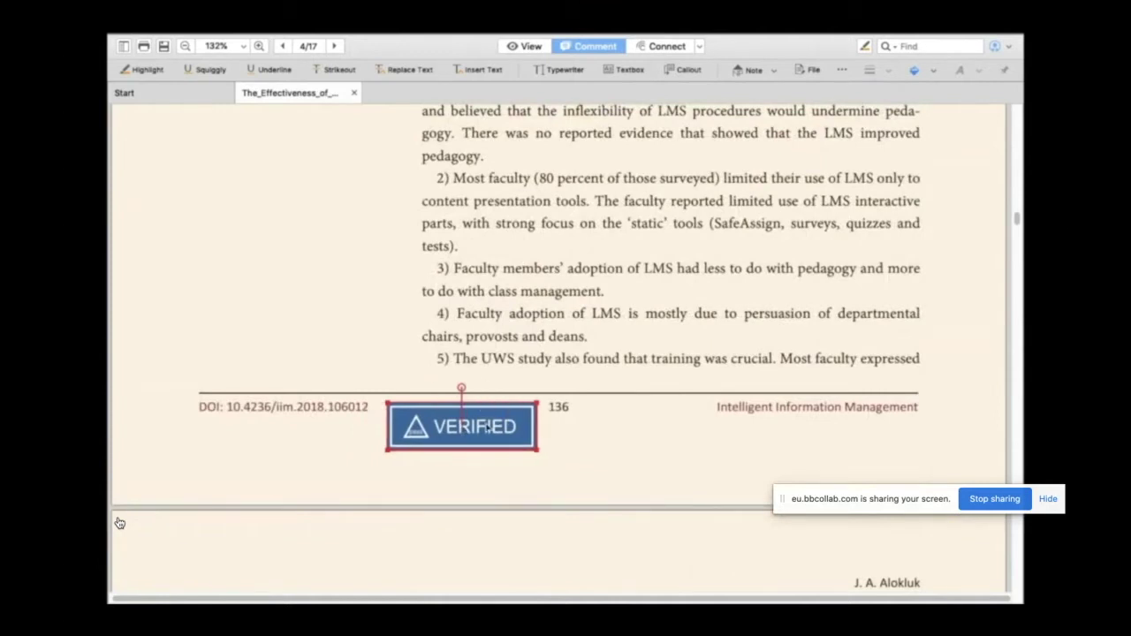
pyautogui.click(605, 441)
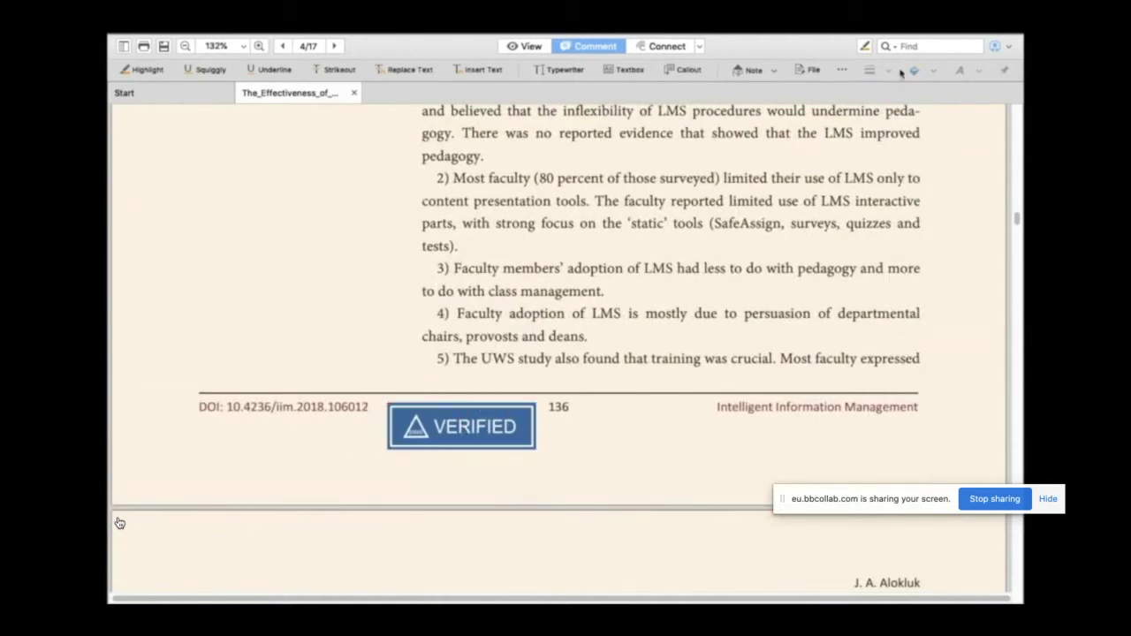
# Step: Place an ACCEPTED stamp just below the page 137 footer
pyautogui.click(843, 70)
pyautogui.moveTo(897, 155)
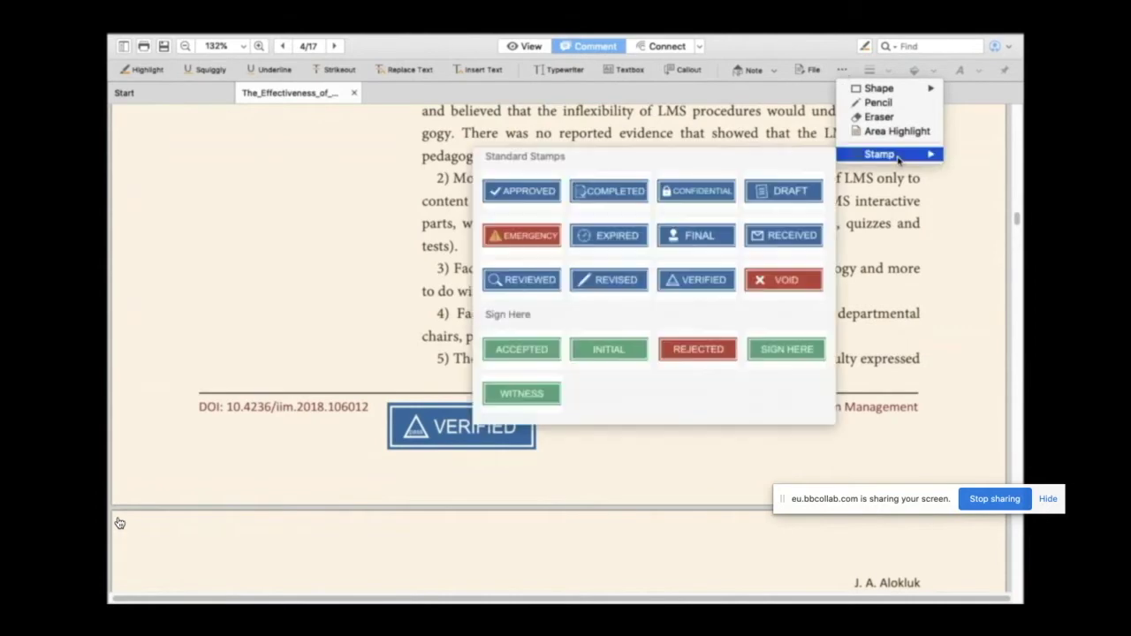
pyautogui.click(526, 348)
pyautogui.scroll(-5, 669, 463)
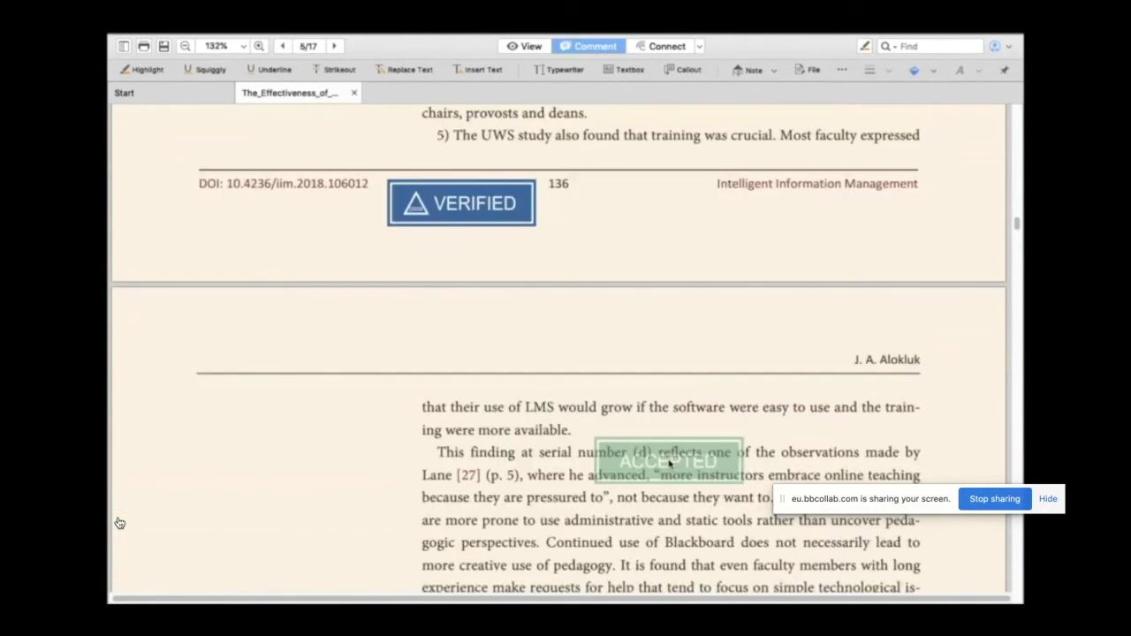
pyautogui.scroll(-10, 669, 463)
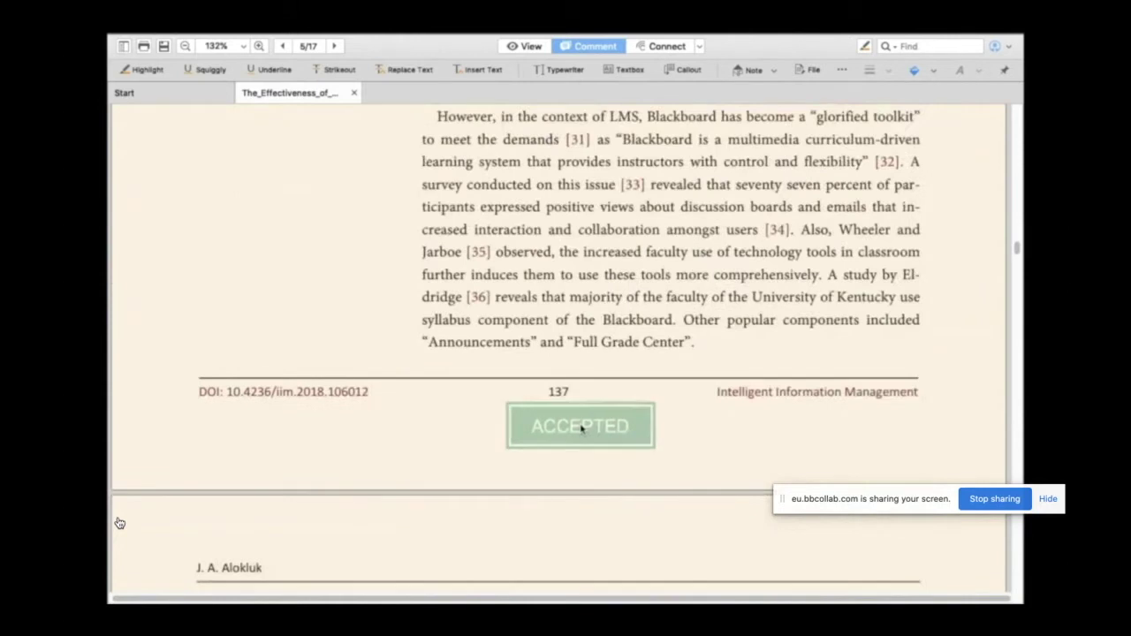
pyautogui.click(557, 434)
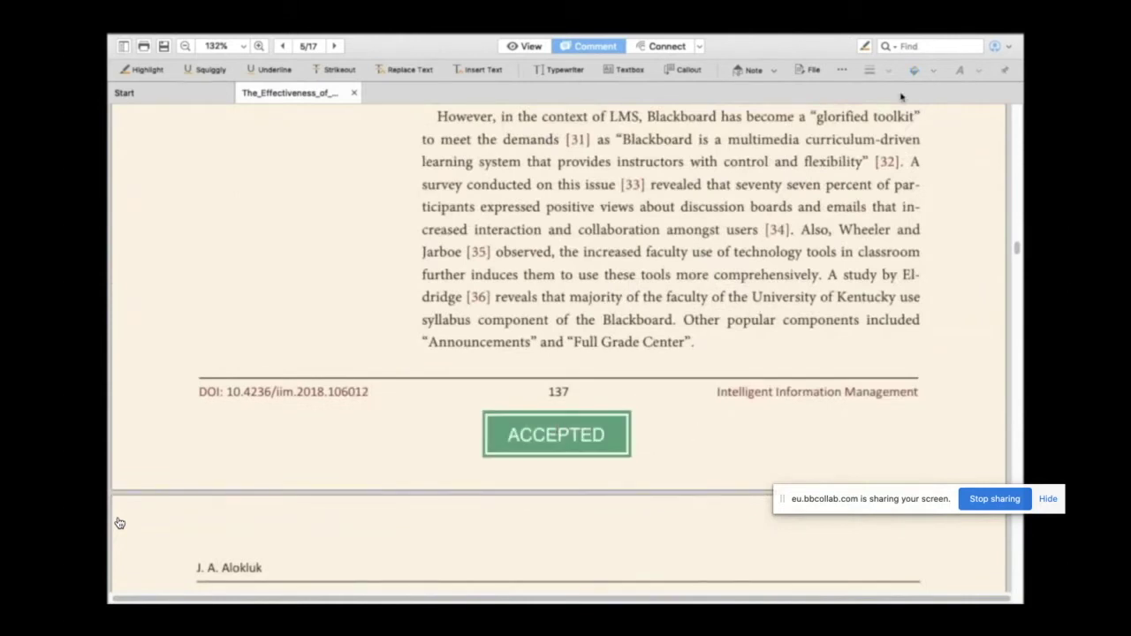
# Step: Switch to the Connect tools showing Convert to cPDF, Tutorials and Protect Document
pyautogui.click(843, 69)
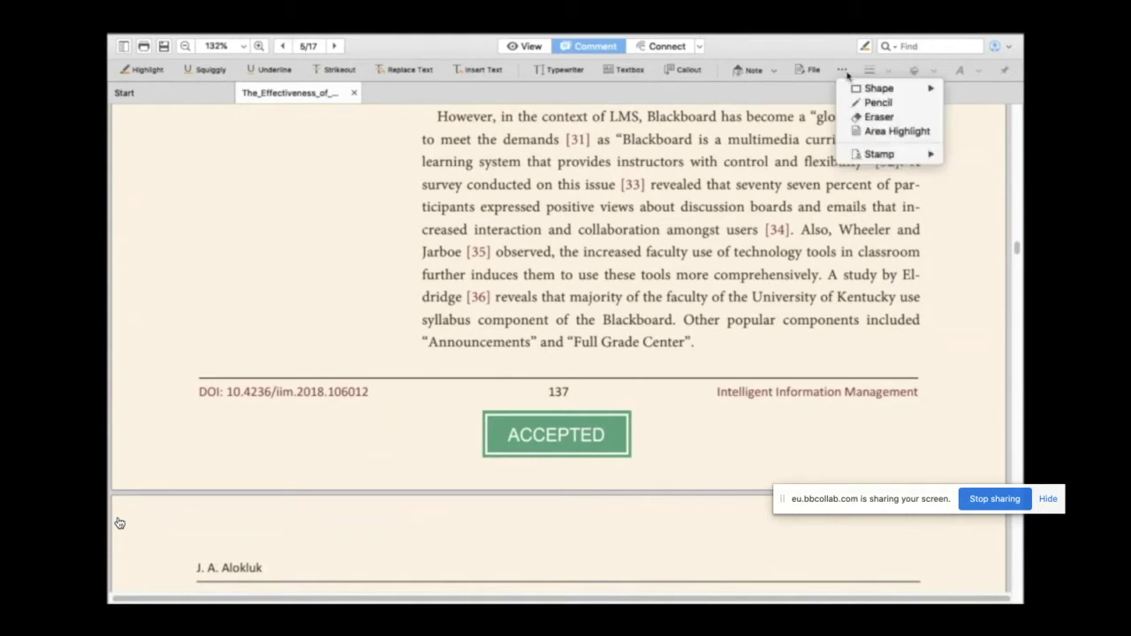
pyautogui.click(888, 76)
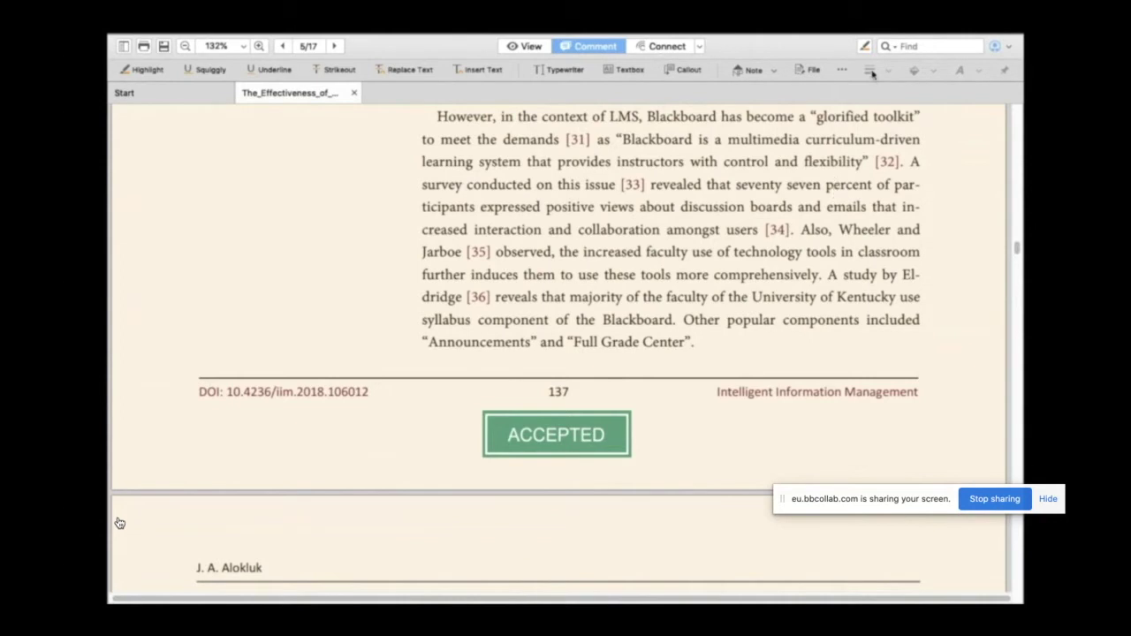
pyautogui.click(842, 70)
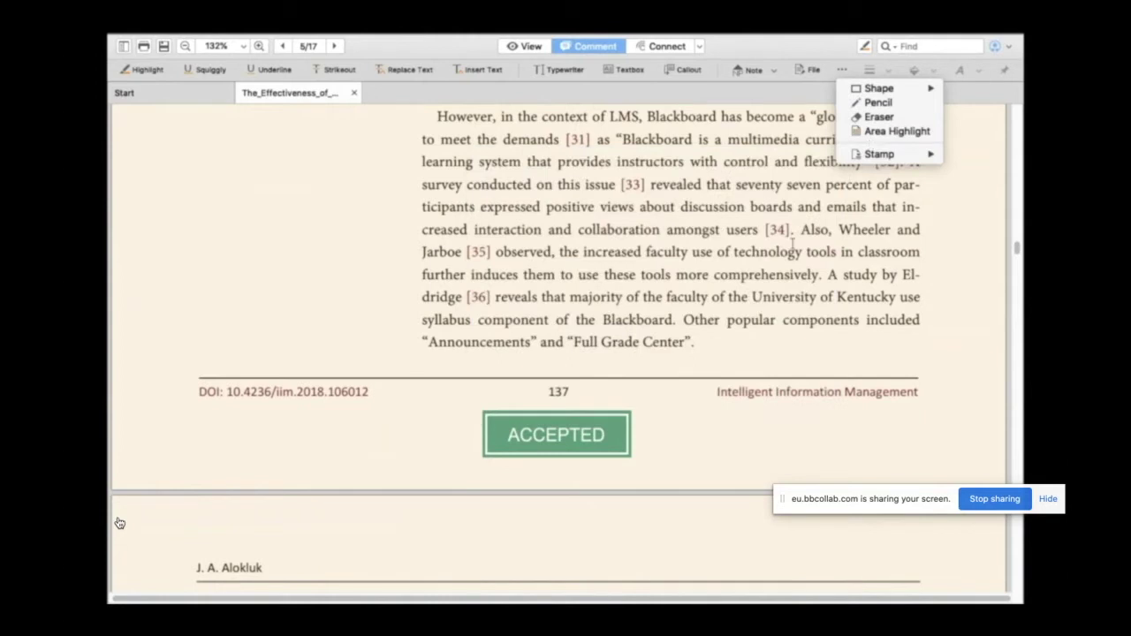
pyautogui.click(727, 84)
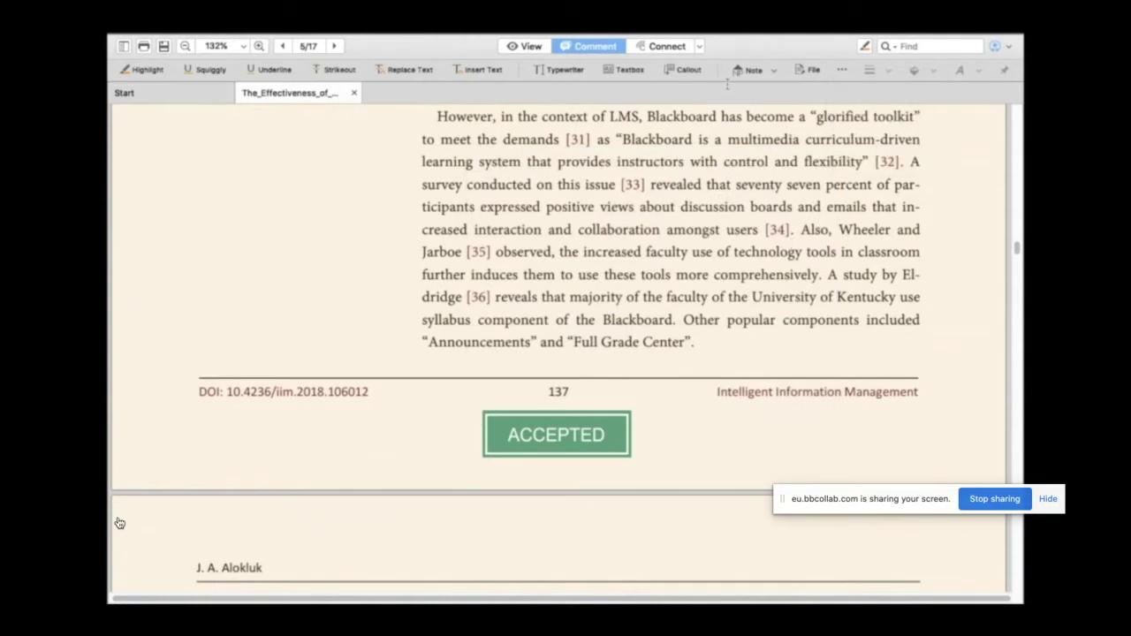
pyautogui.click(668, 47)
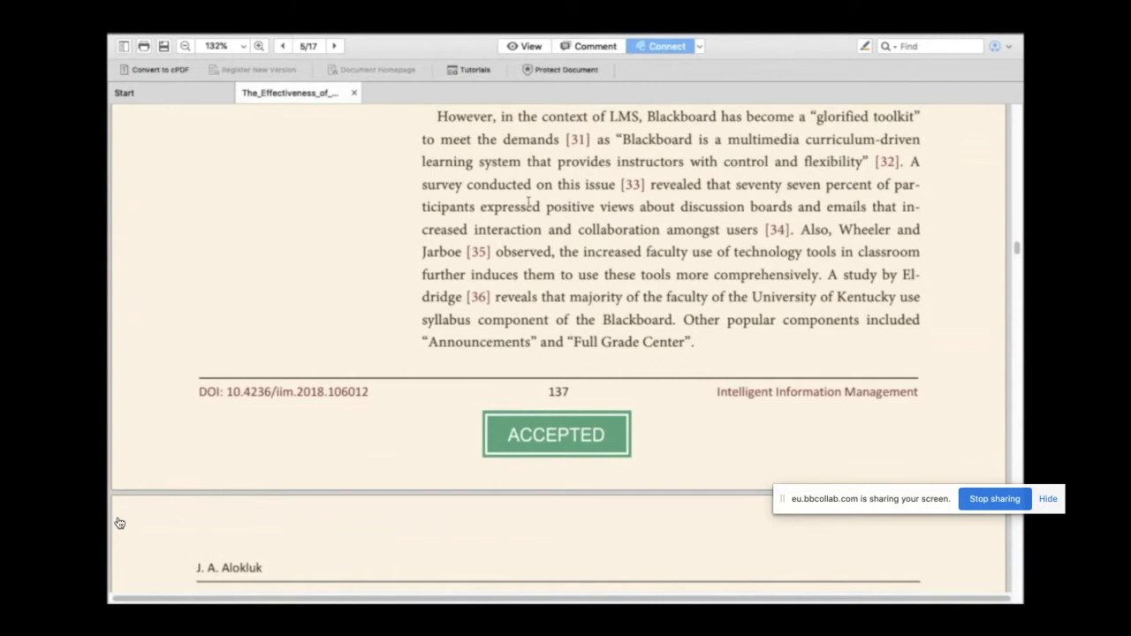
# Step: Open Protect Document at page 136, then switch the sidebar from Bookmarks to page thumbnails
pyautogui.scroll(10, 529, 204)
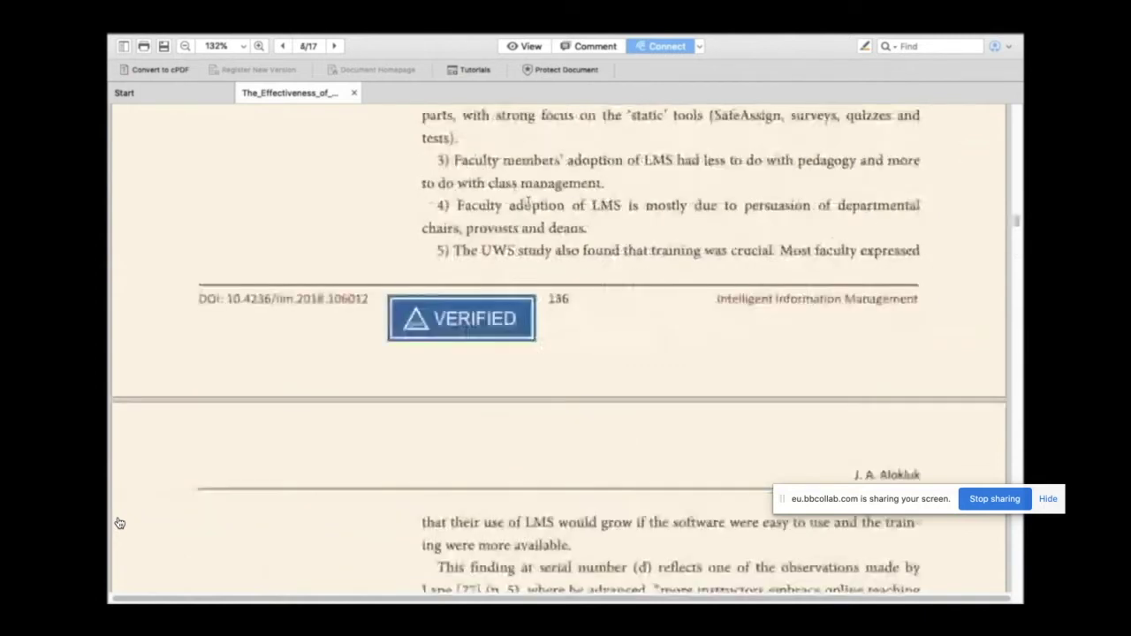
pyautogui.click(557, 70)
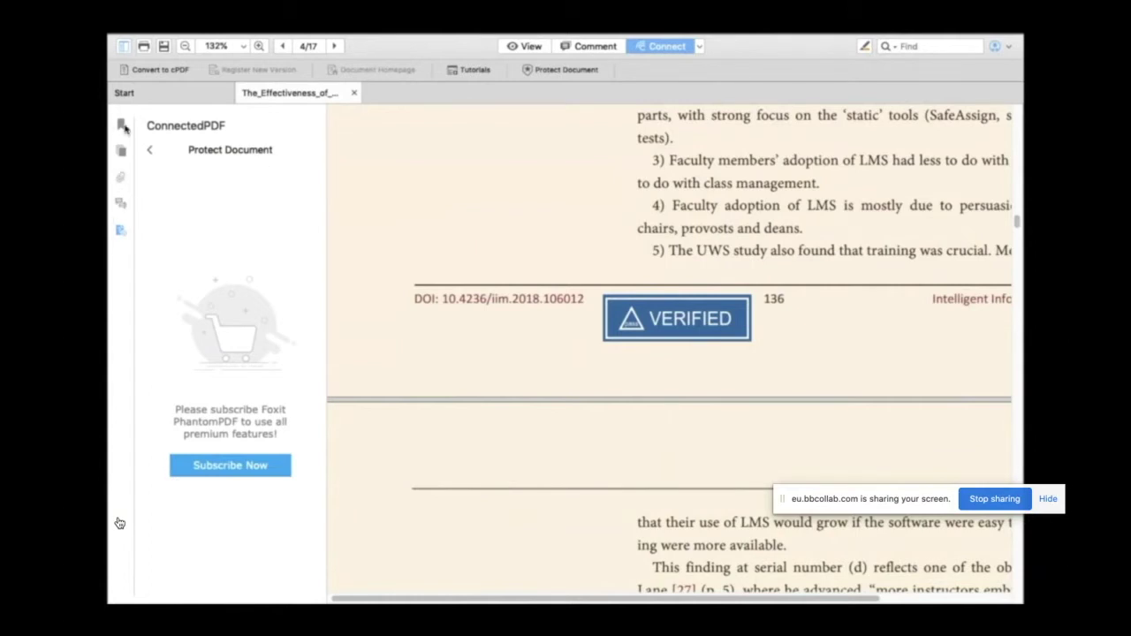
pyautogui.click(123, 126)
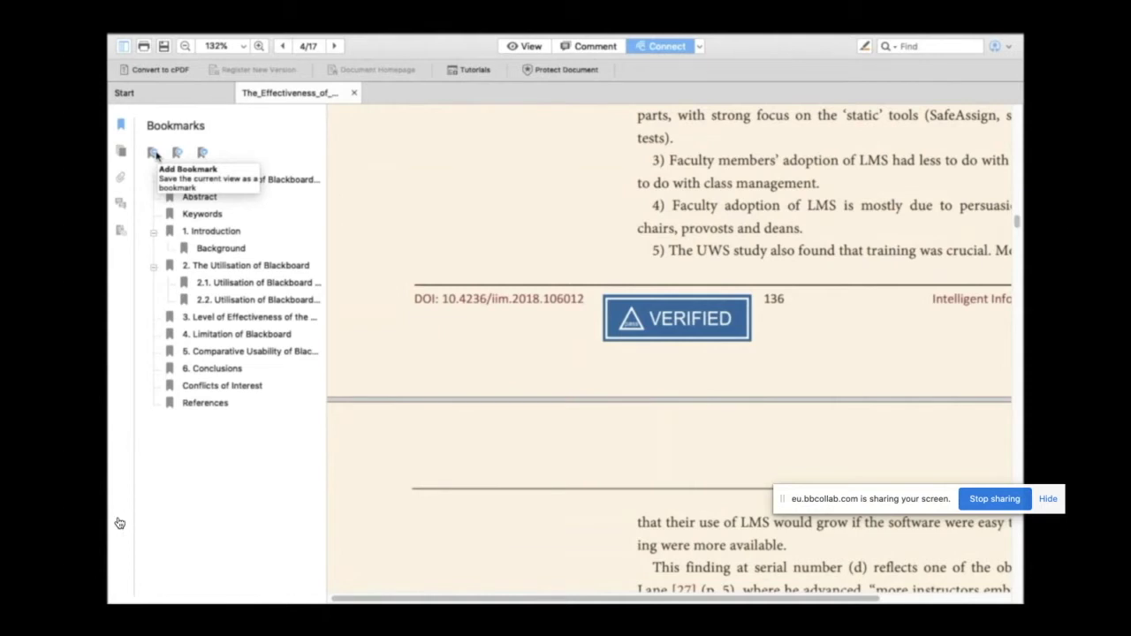
pyautogui.click(121, 154)
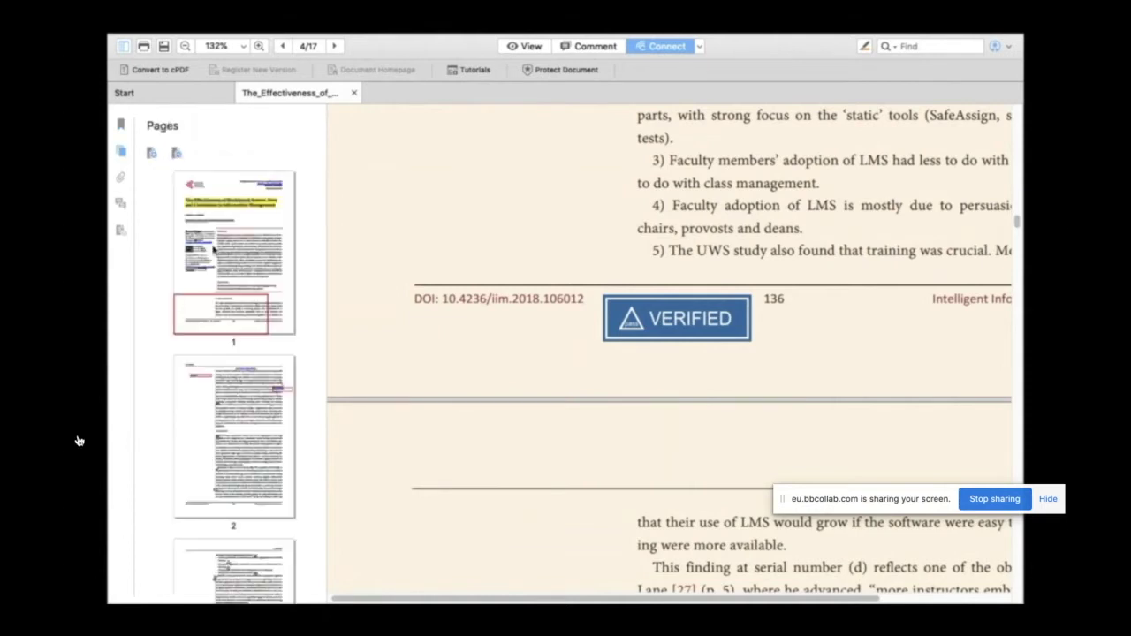
pyautogui.scroll(-12, 212, 250)
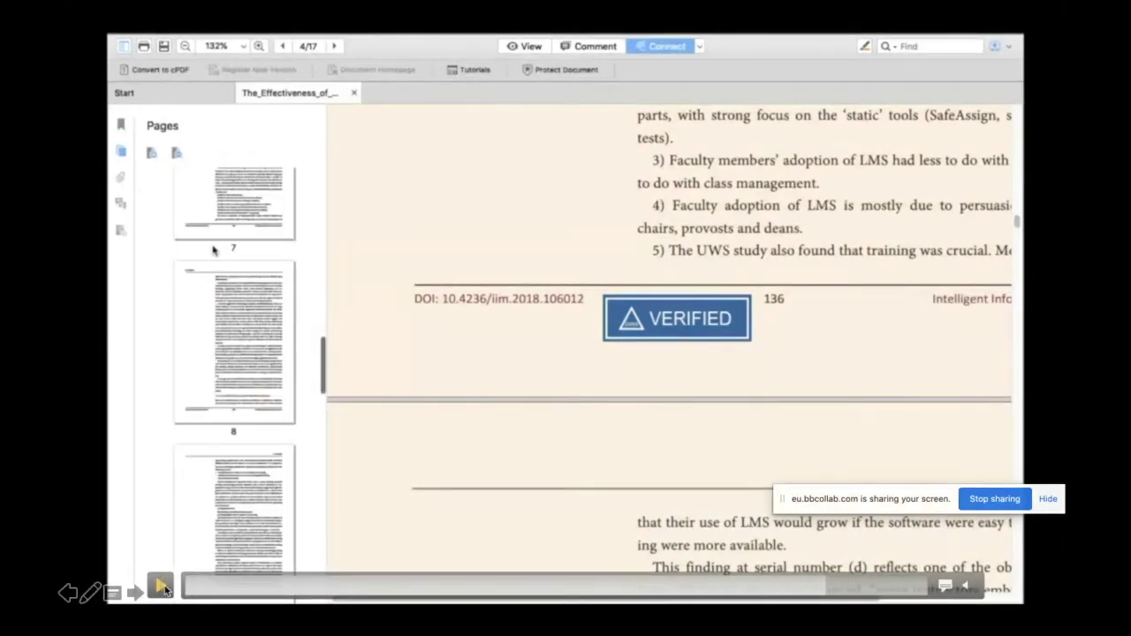
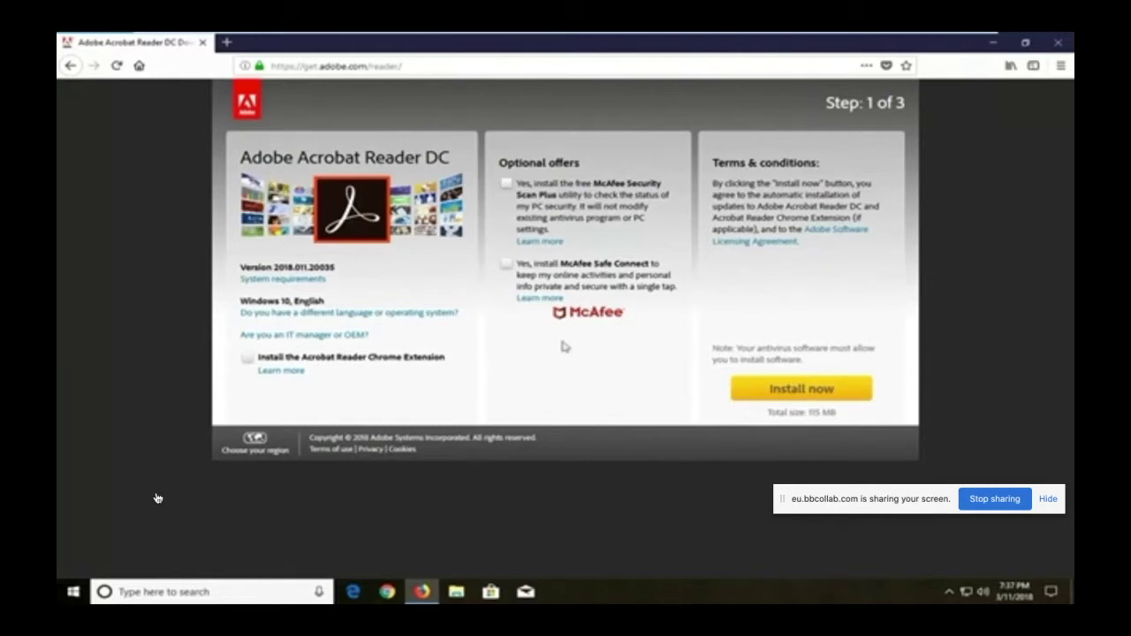
# Step: Save the Acrobat Reader DC installer from Firefox and run it past the security warning
pyautogui.click(790, 395)
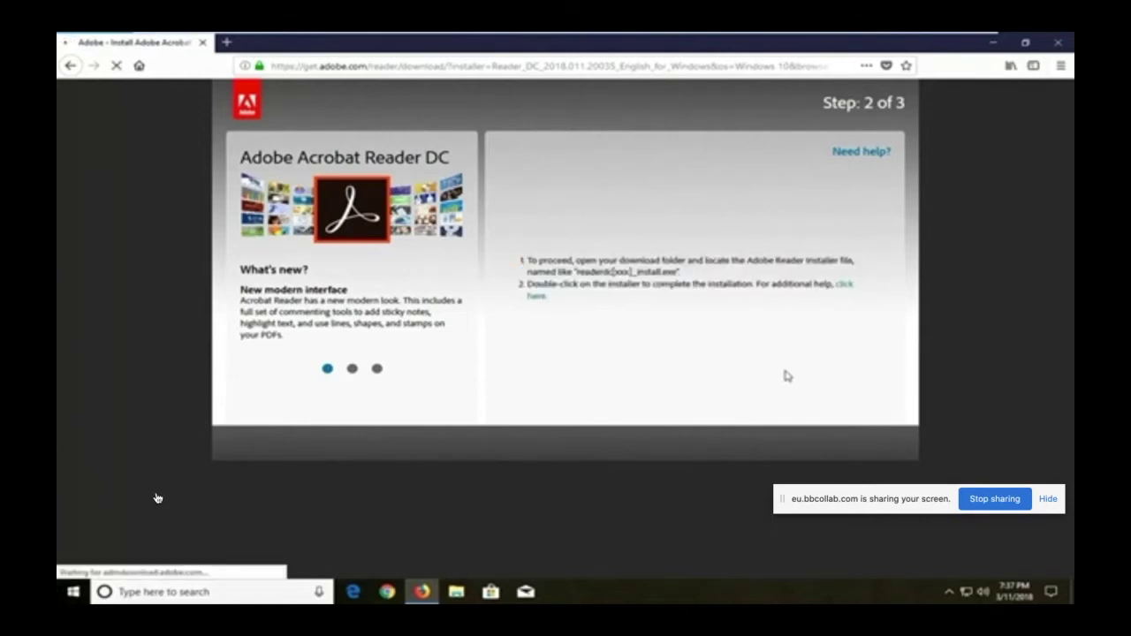
pyautogui.click(620, 351)
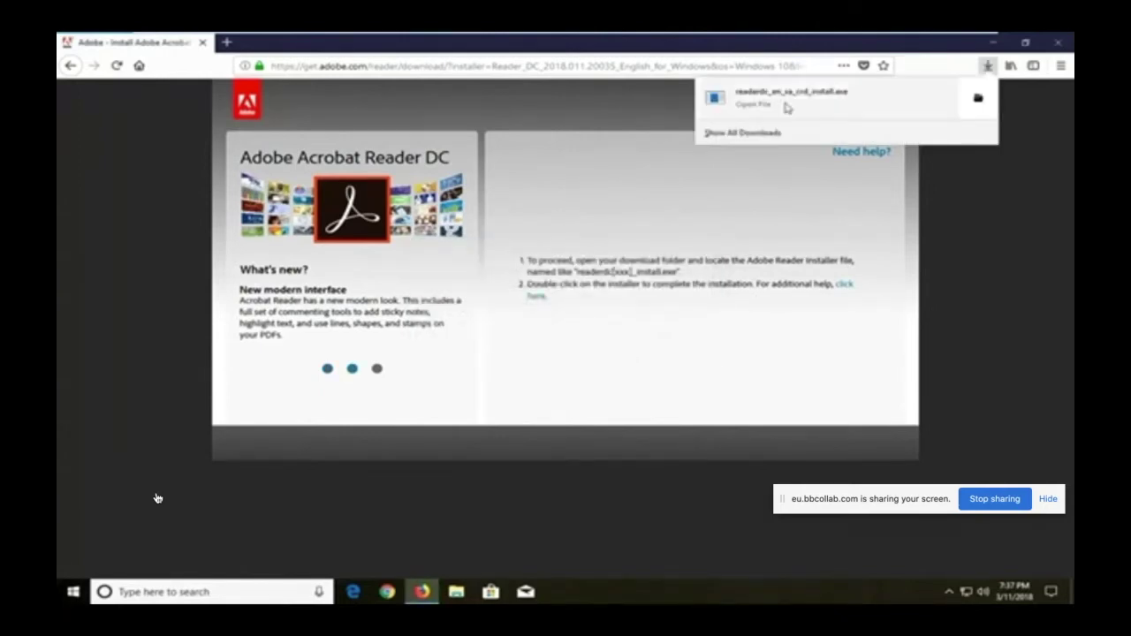
pyautogui.click(767, 111)
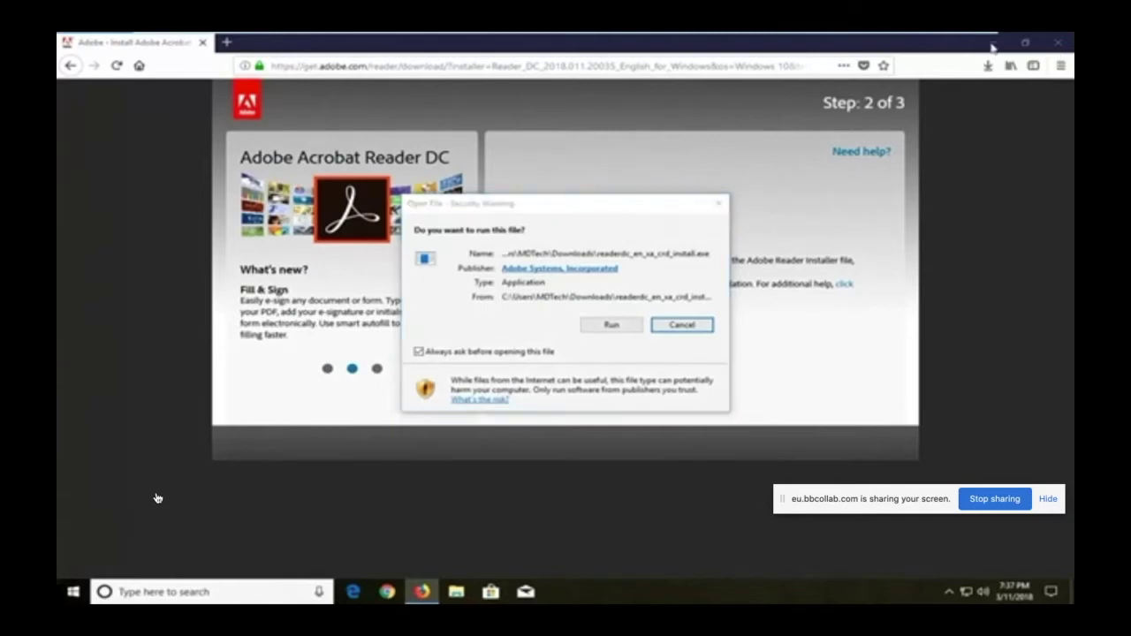
pyautogui.click(612, 326)
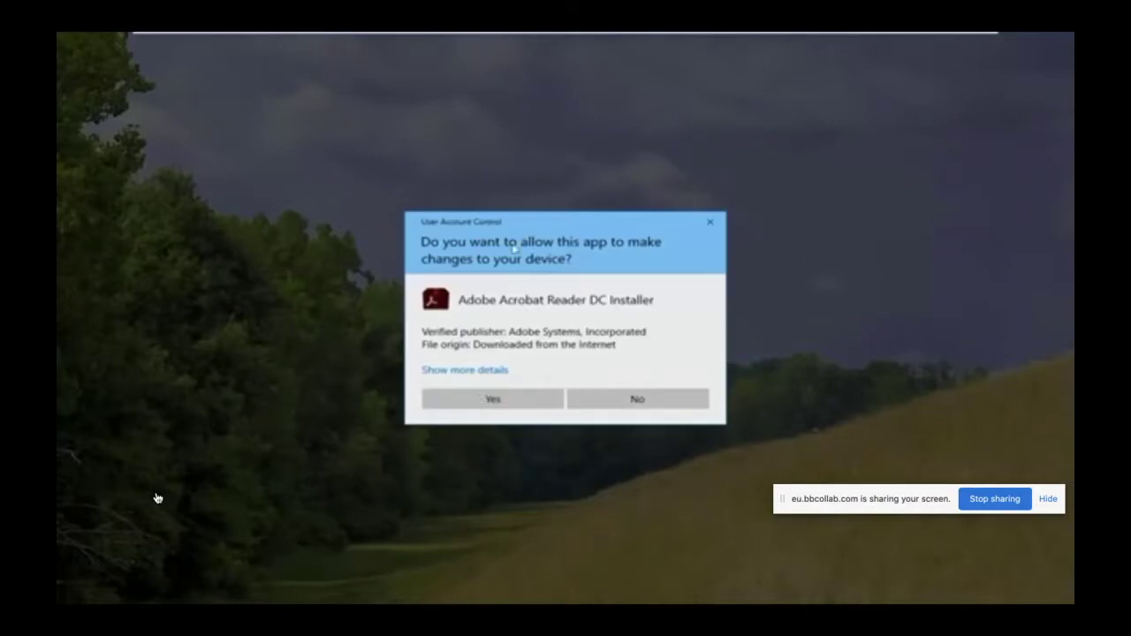
# Step: Approve the Reader installer in User Account Control and finish once installation completes
pyautogui.click(481, 404)
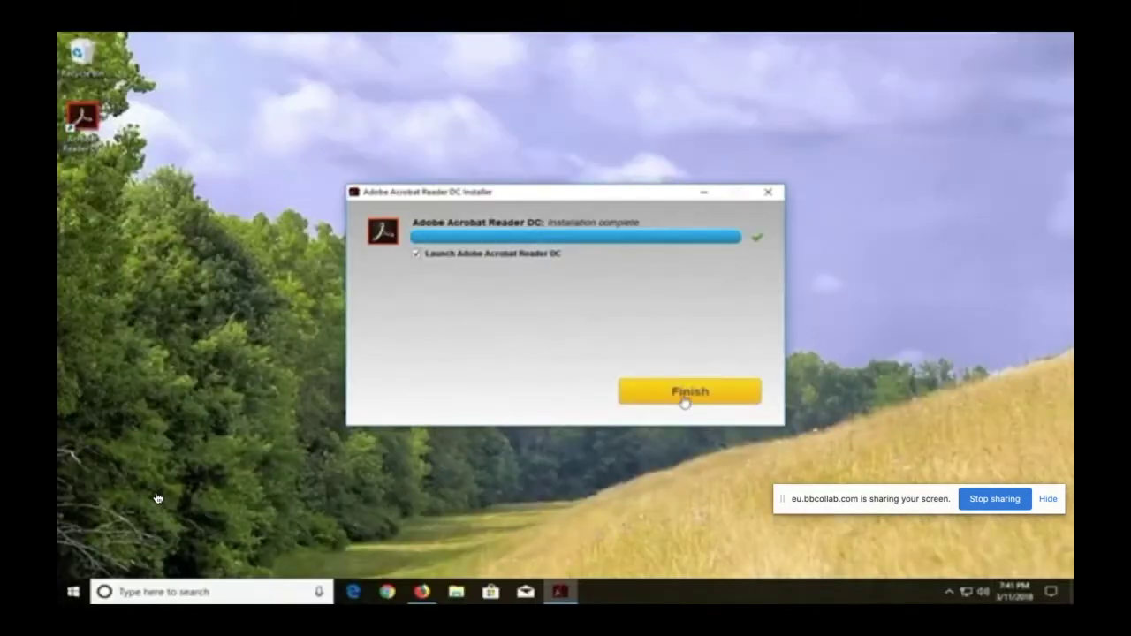
pyautogui.click(682, 396)
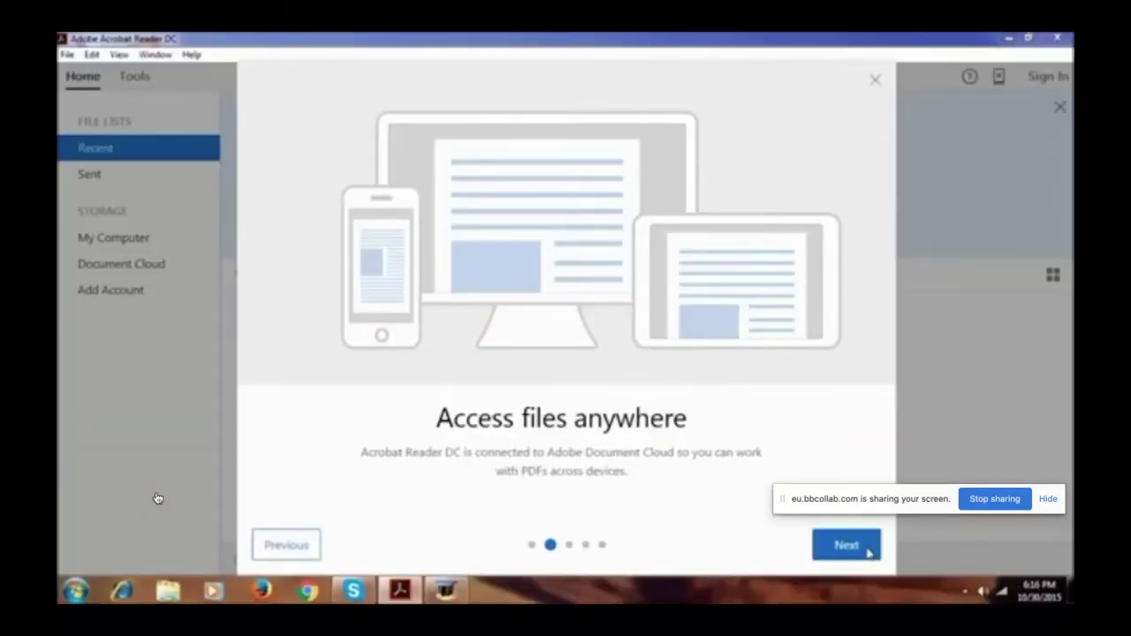
# Step: Step through the Add comments, Fill and sign, More tools and Connect devices tour pages, then finish
pyautogui.click(868, 545)
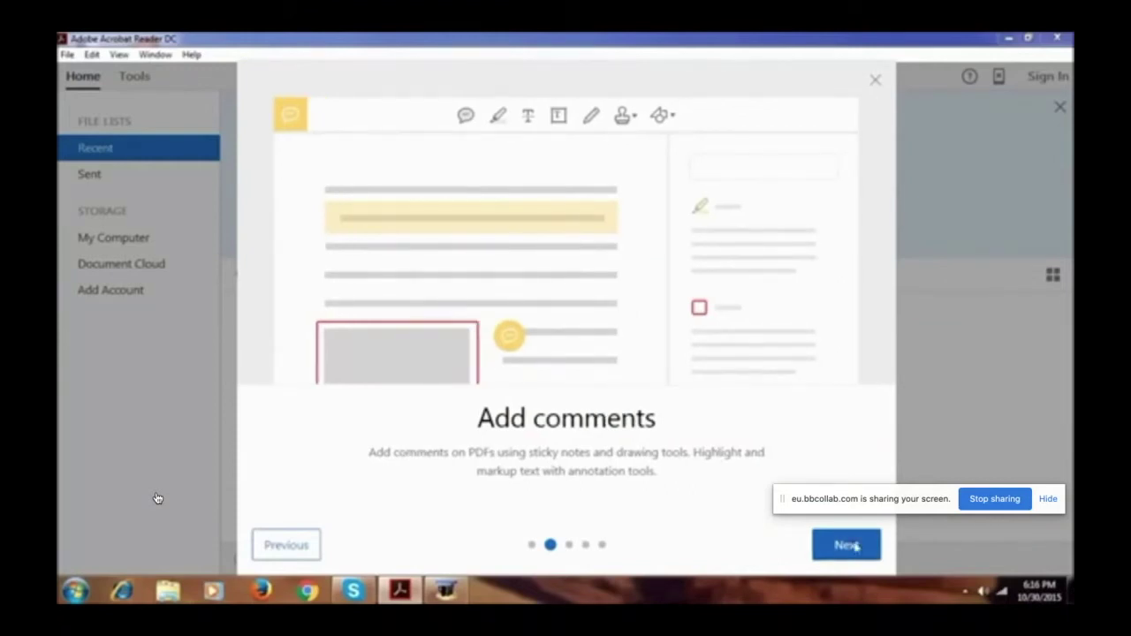
pyautogui.click(855, 548)
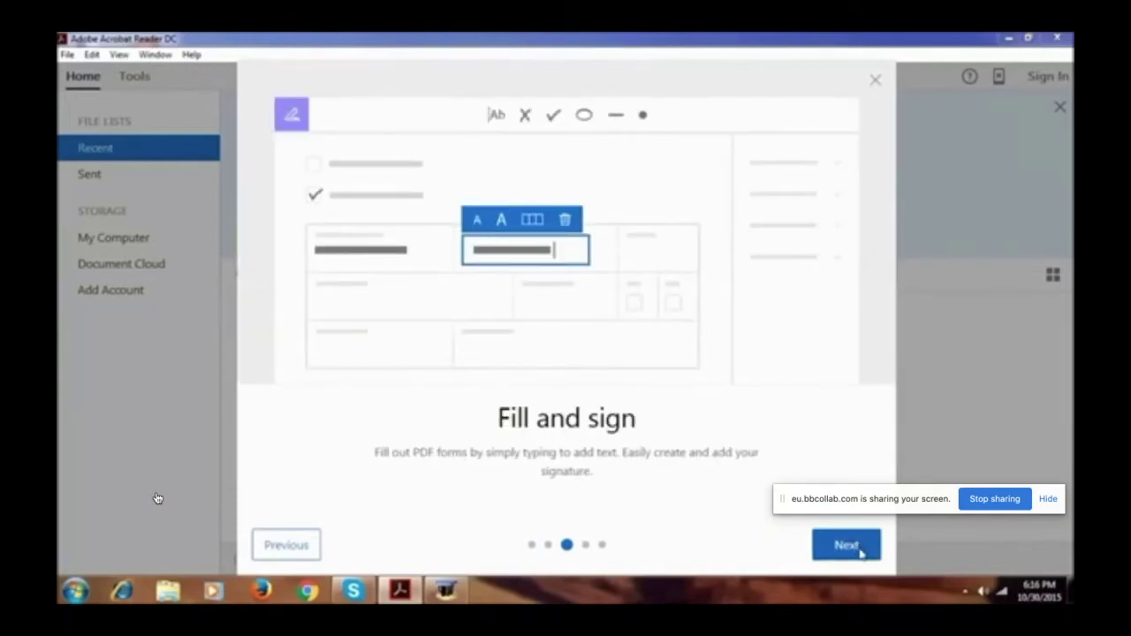
pyautogui.click(860, 550)
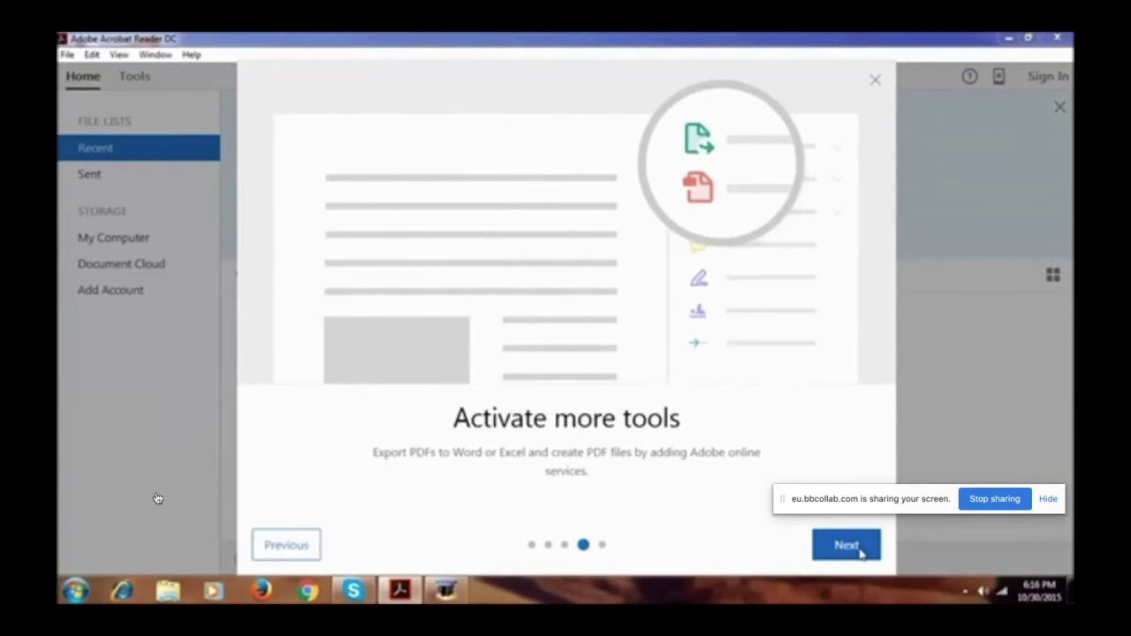
pyautogui.click(860, 550)
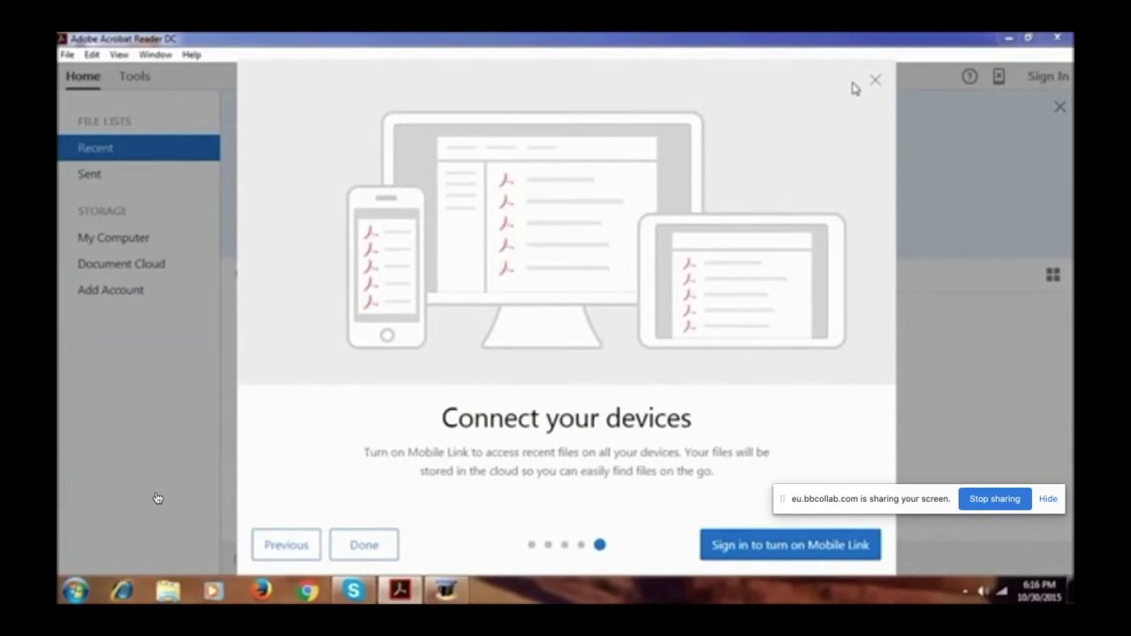
pyautogui.click(364, 545)
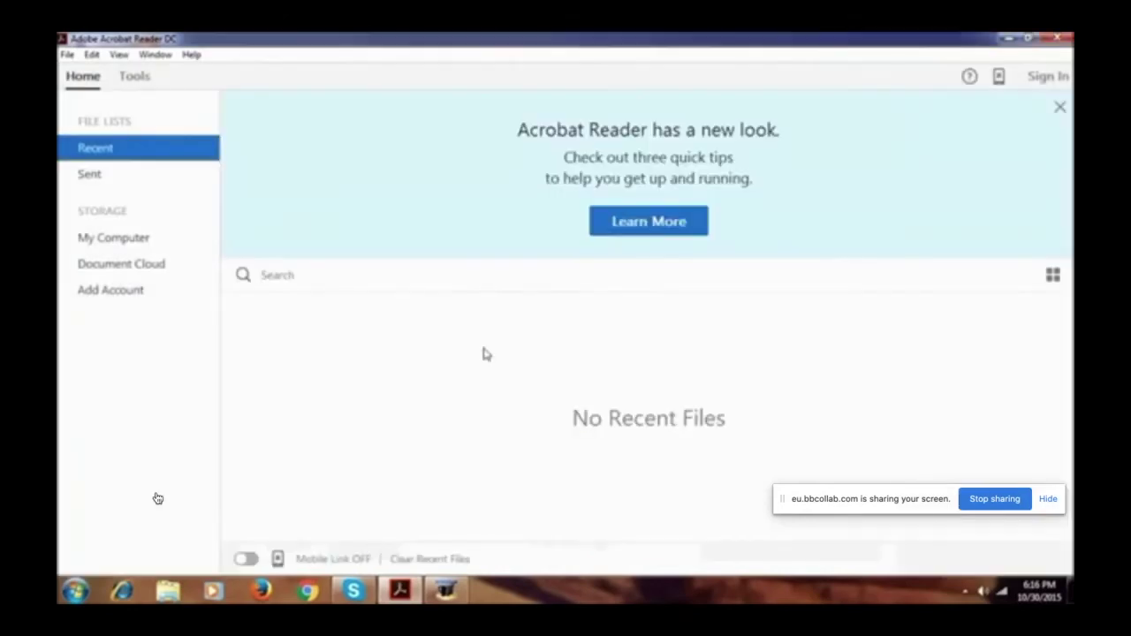
pyautogui.click(119, 174)
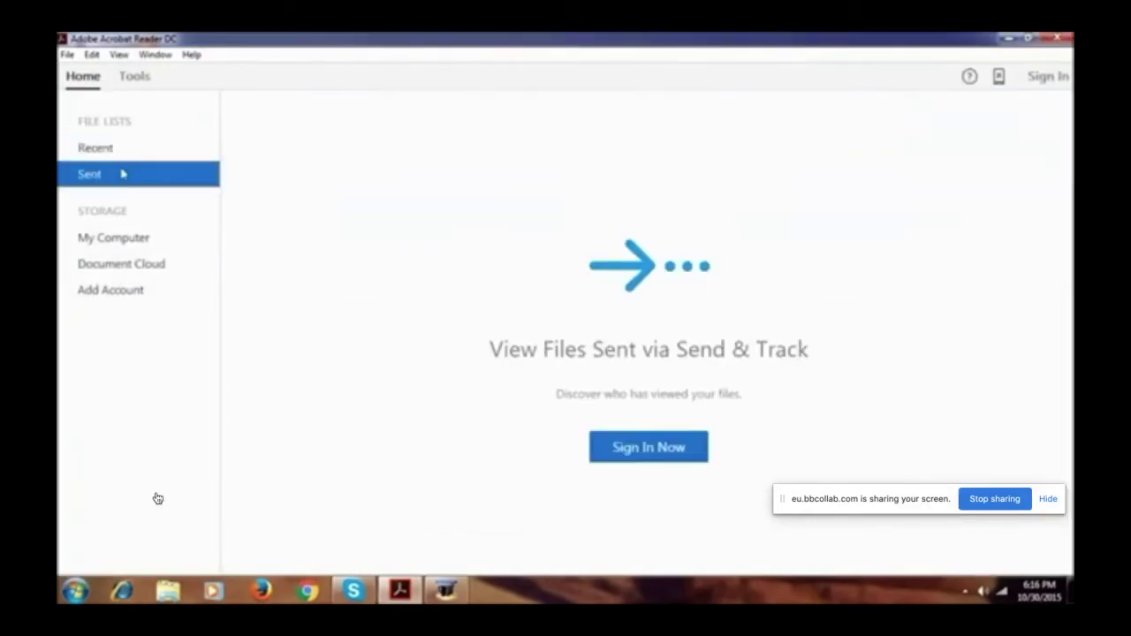
pyautogui.click(139, 242)
pyautogui.click(141, 275)
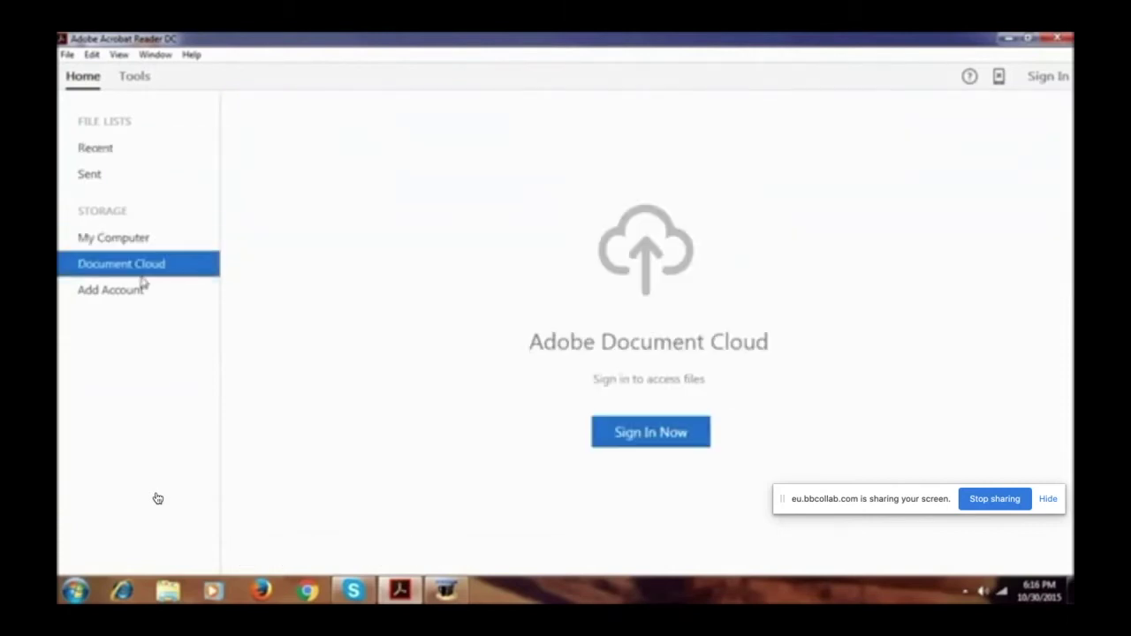
pyautogui.click(144, 291)
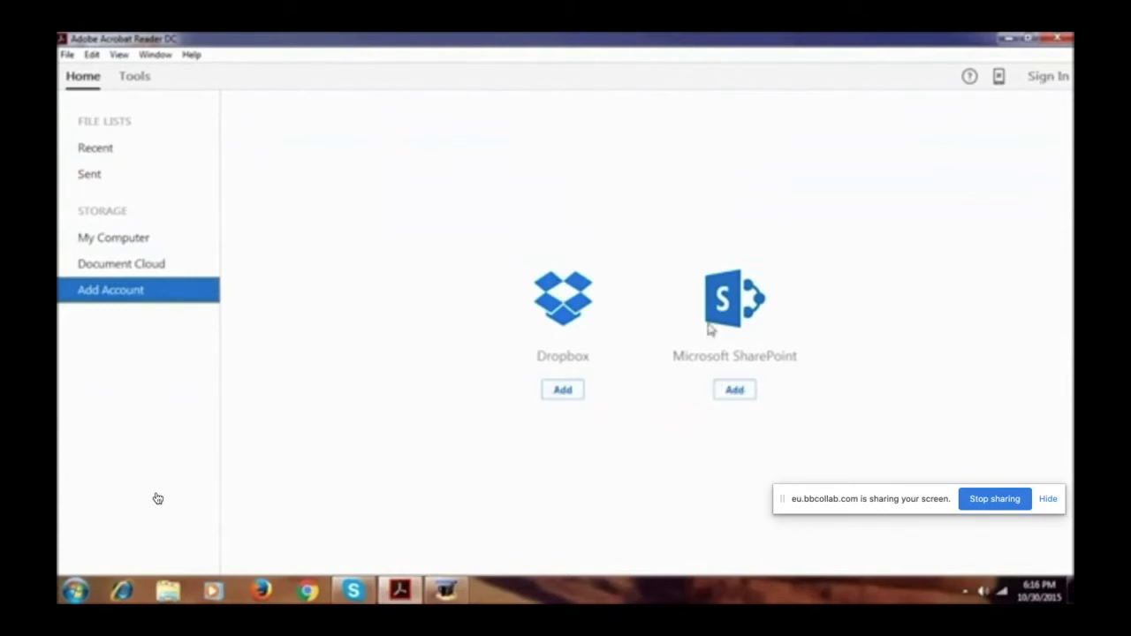
pyautogui.click(102, 148)
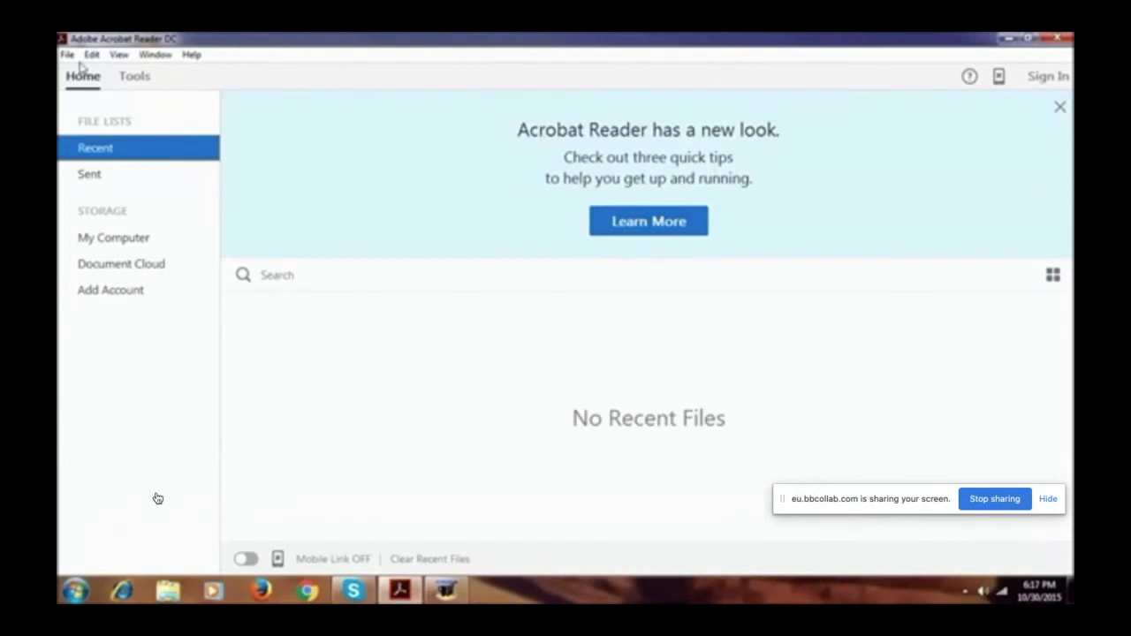
pyautogui.click(135, 77)
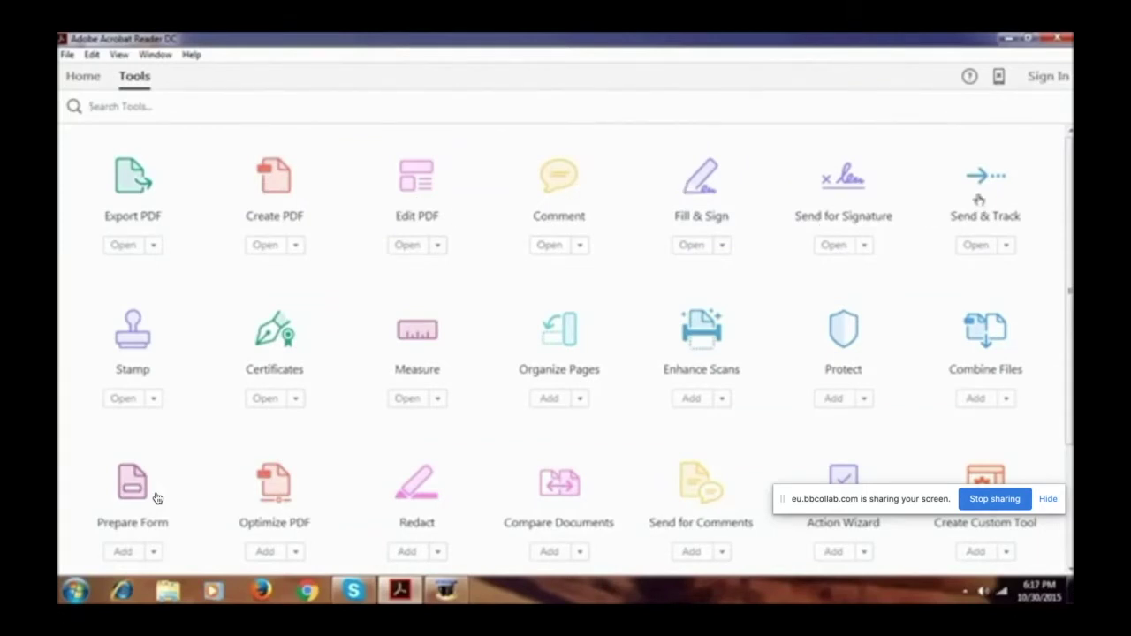
pyautogui.scroll(-3, 560, 267)
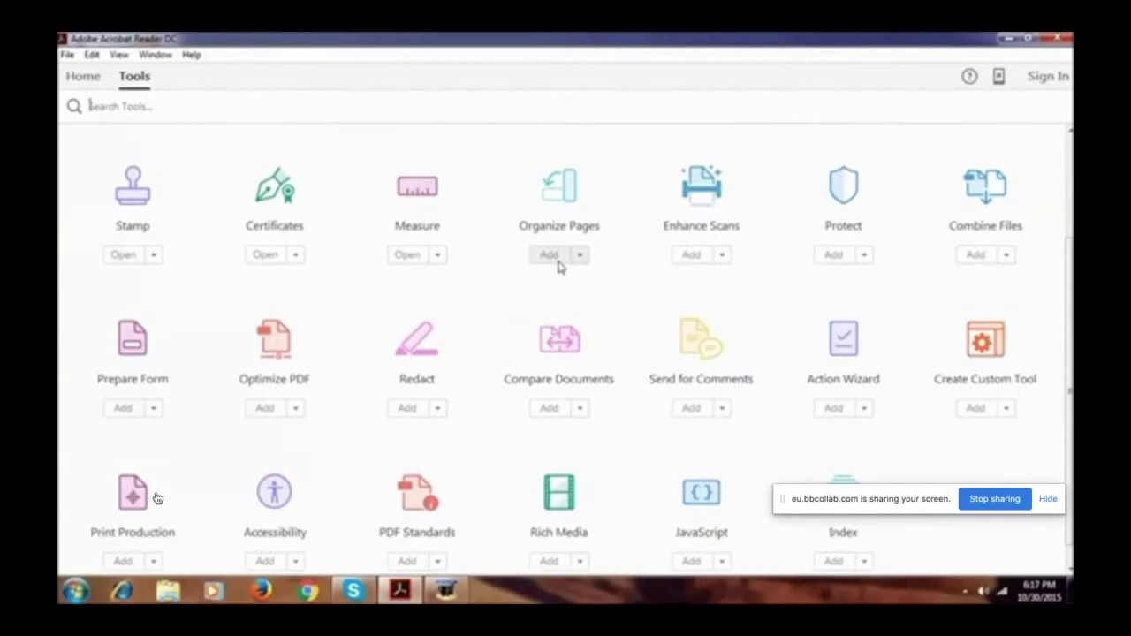
pyautogui.scroll(-1, 559, 267)
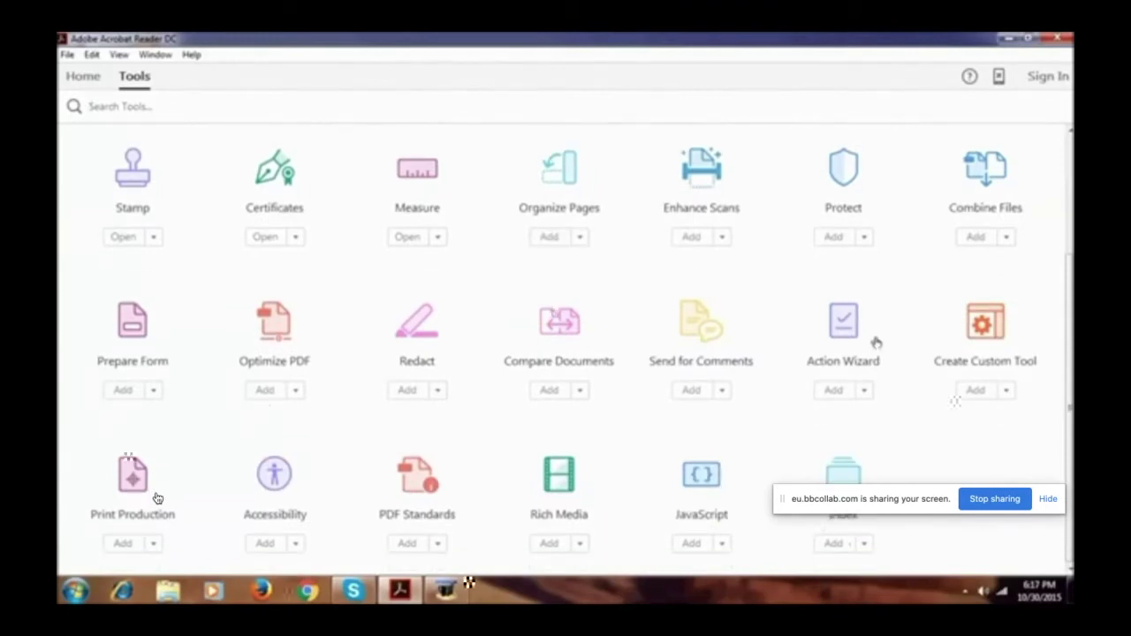
pyautogui.scroll(3, 157, 499)
pyautogui.scroll(2, 157, 498)
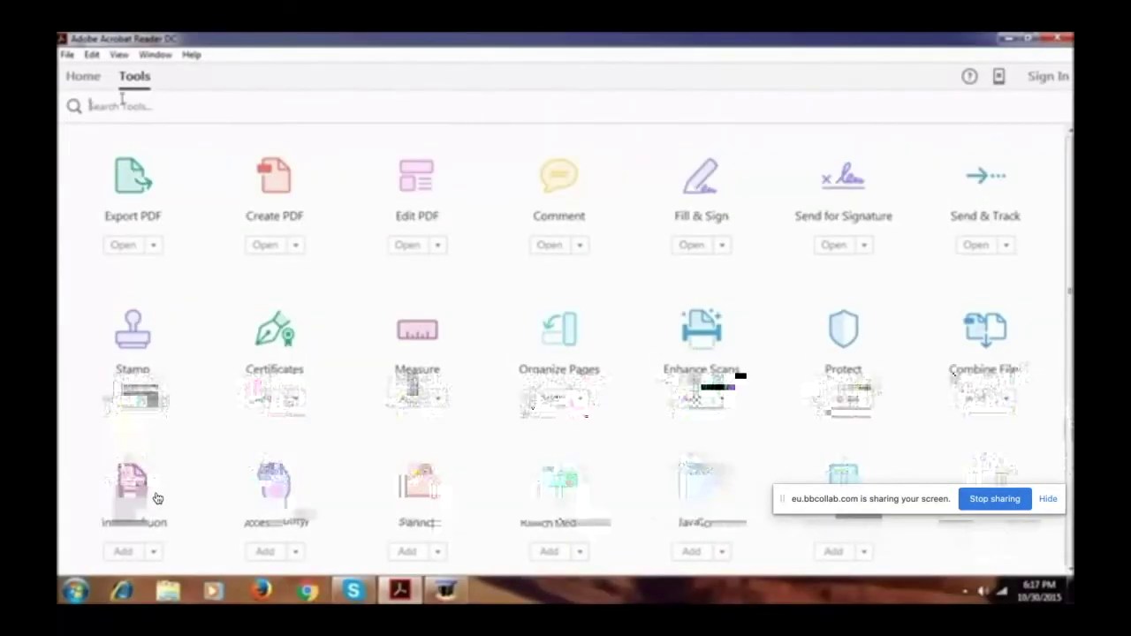
pyautogui.click(81, 77)
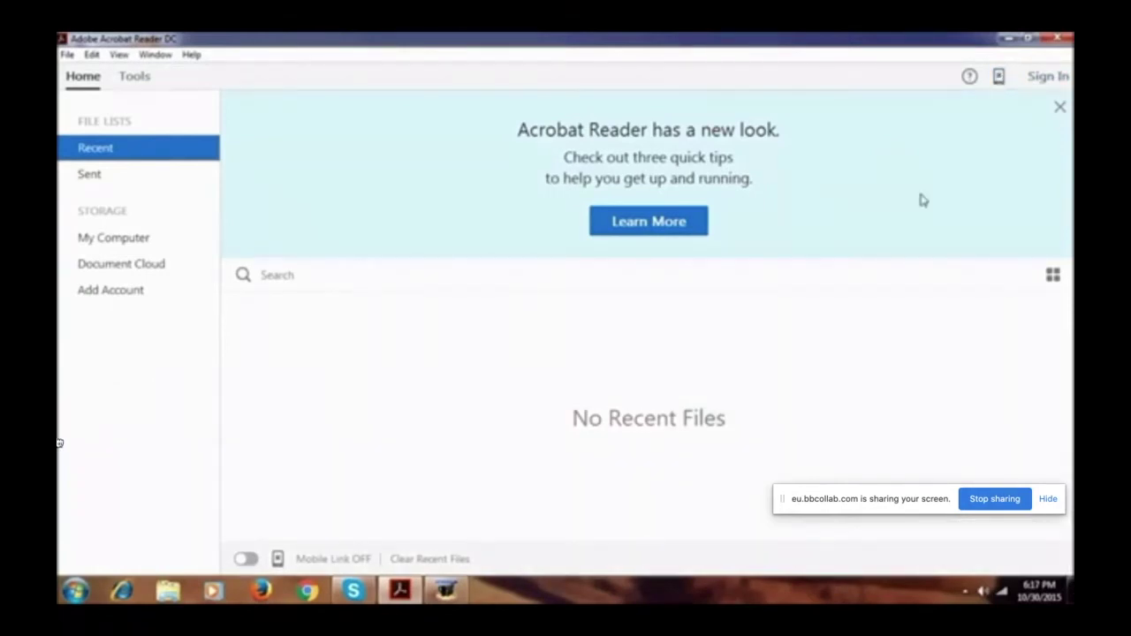
pyautogui.click(68, 55)
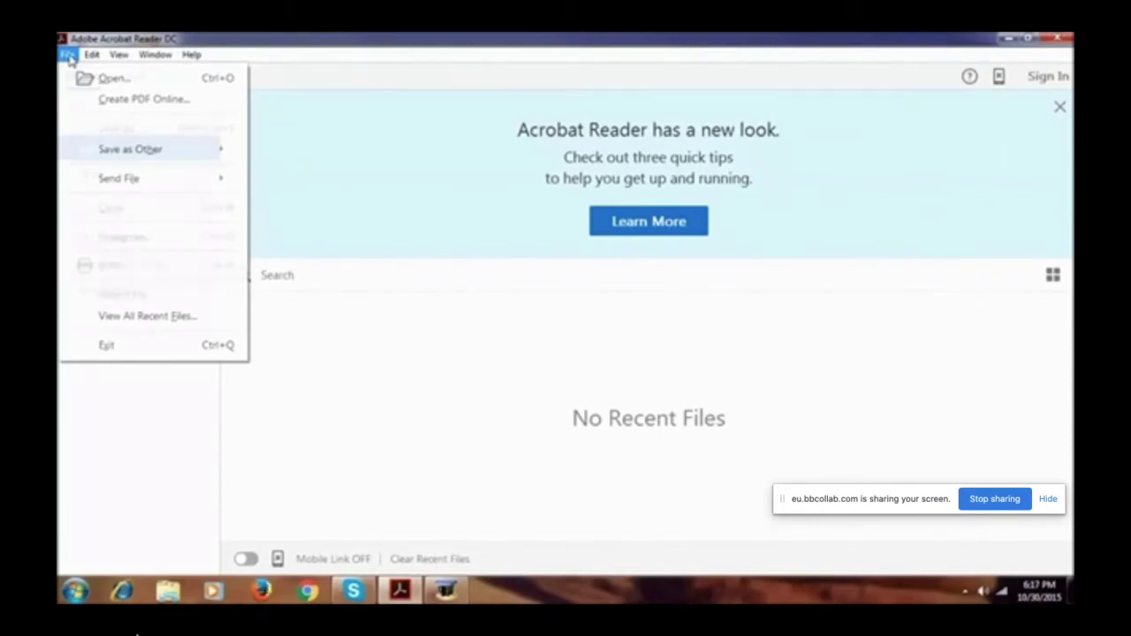
pyautogui.moveTo(241, 557)
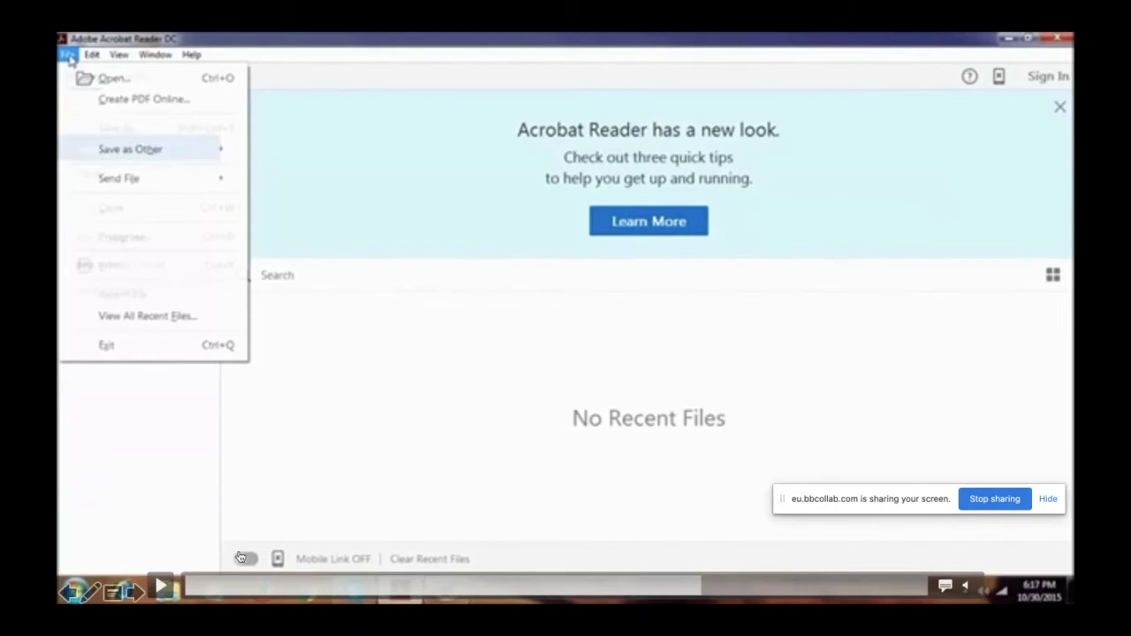
pyautogui.click(163, 590)
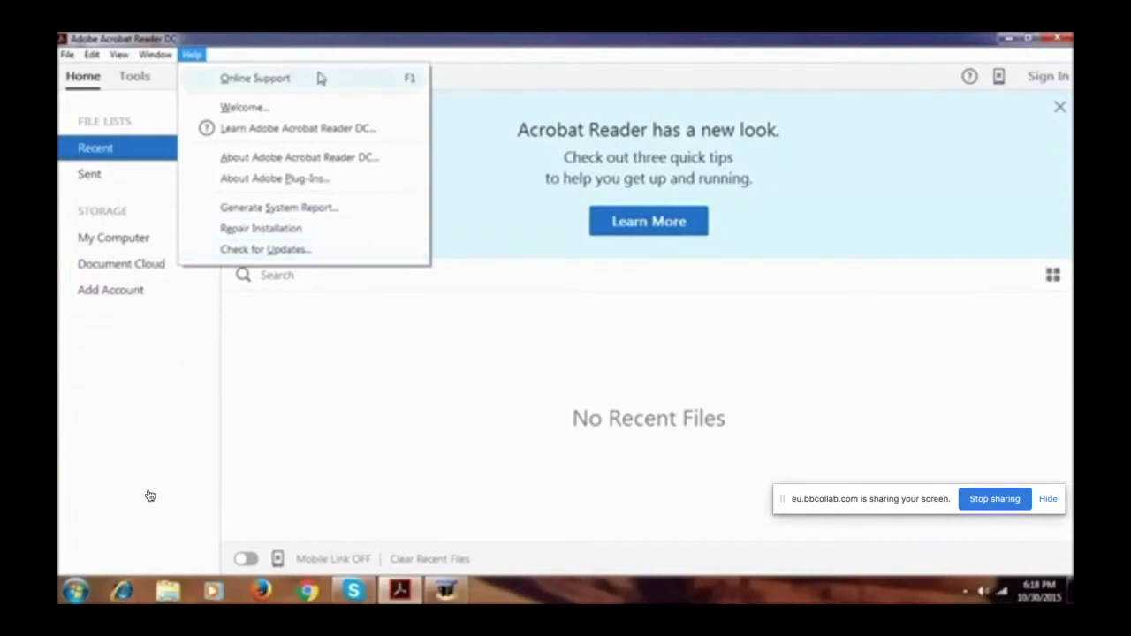
pyautogui.click(276, 341)
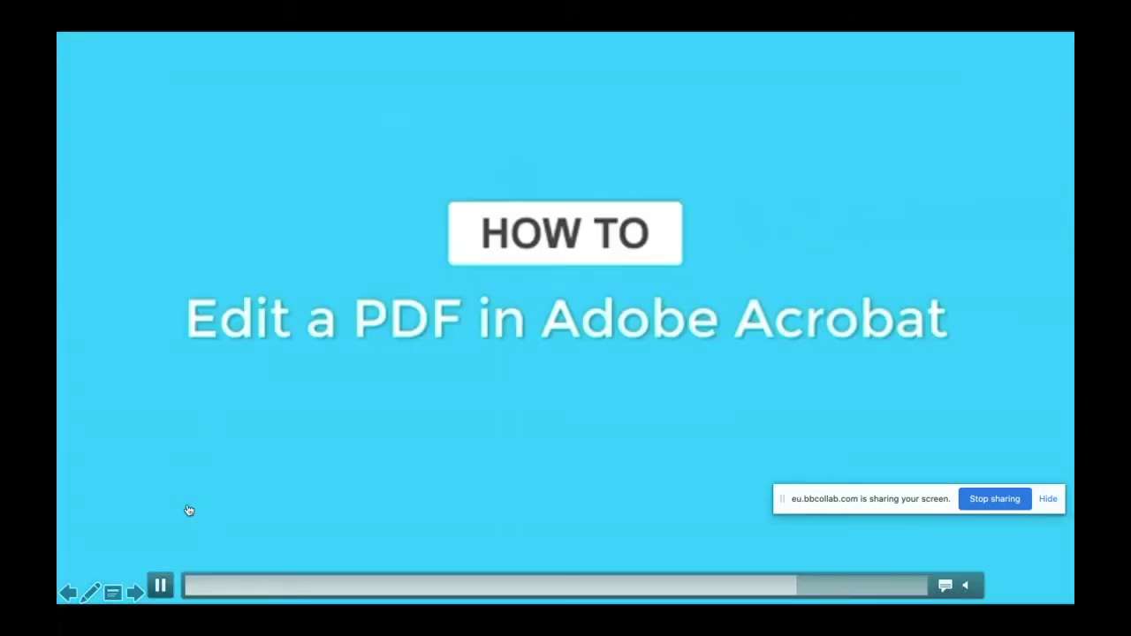
# Step: Play the how-to video until Edit PDF is shown on the Employment Application form
pyautogui.click(162, 586)
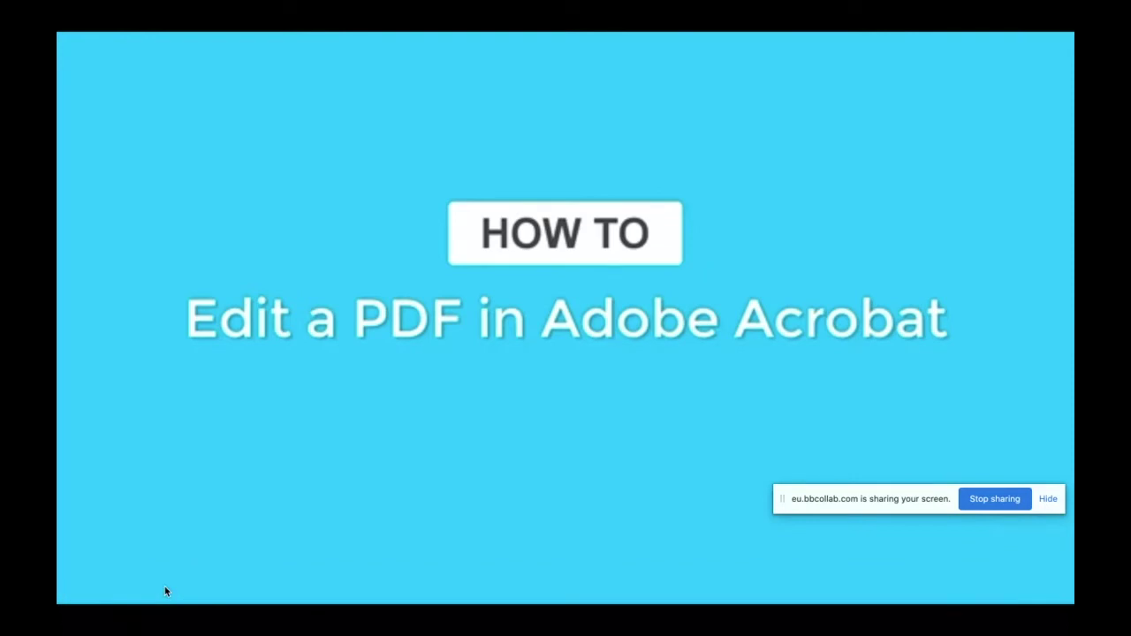
pyautogui.moveTo(235, 336)
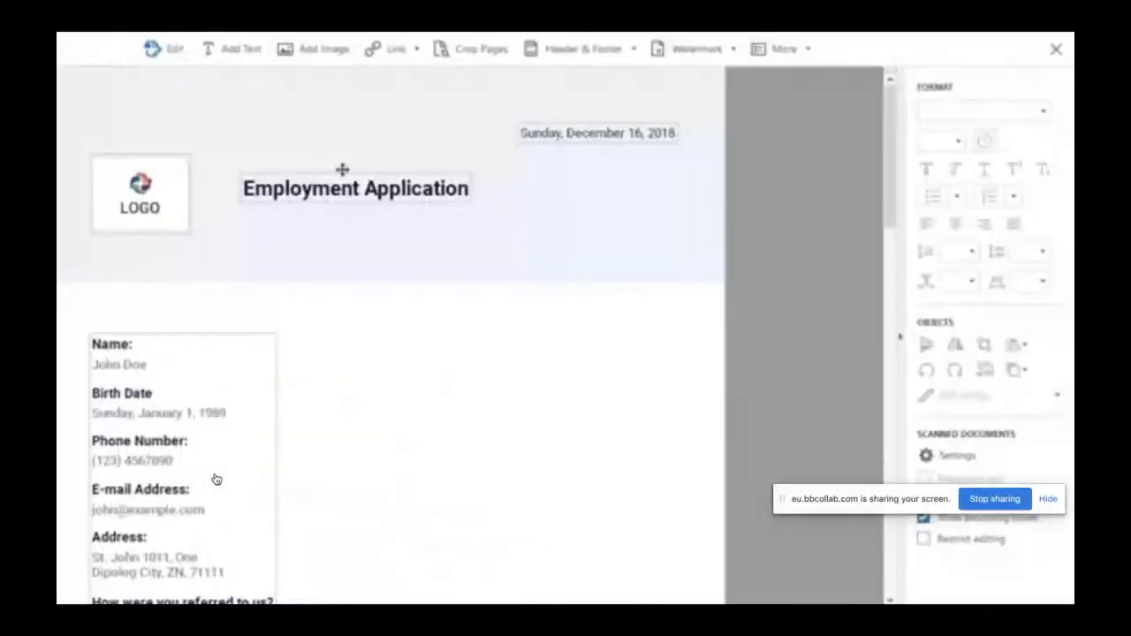
# Step: Retitle the header 'Acme Employment Application' and set its font size to 24
pyautogui.click(342, 169)
pyautogui.write('Acme')
pyautogui.hotkey('ctrl', 'a')
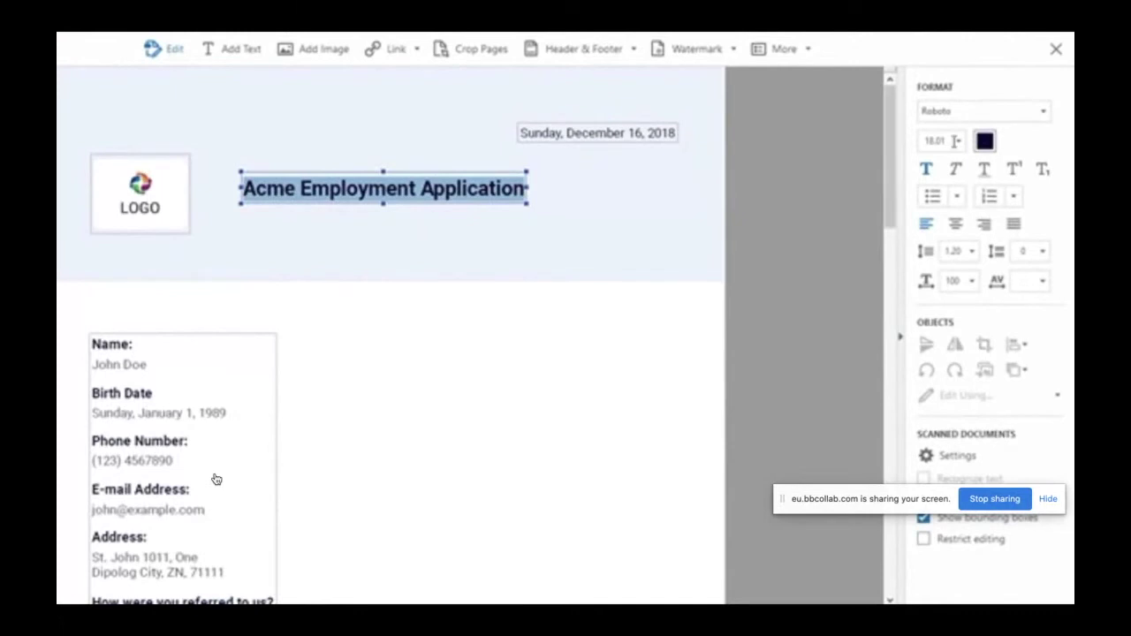
pyautogui.click(958, 141)
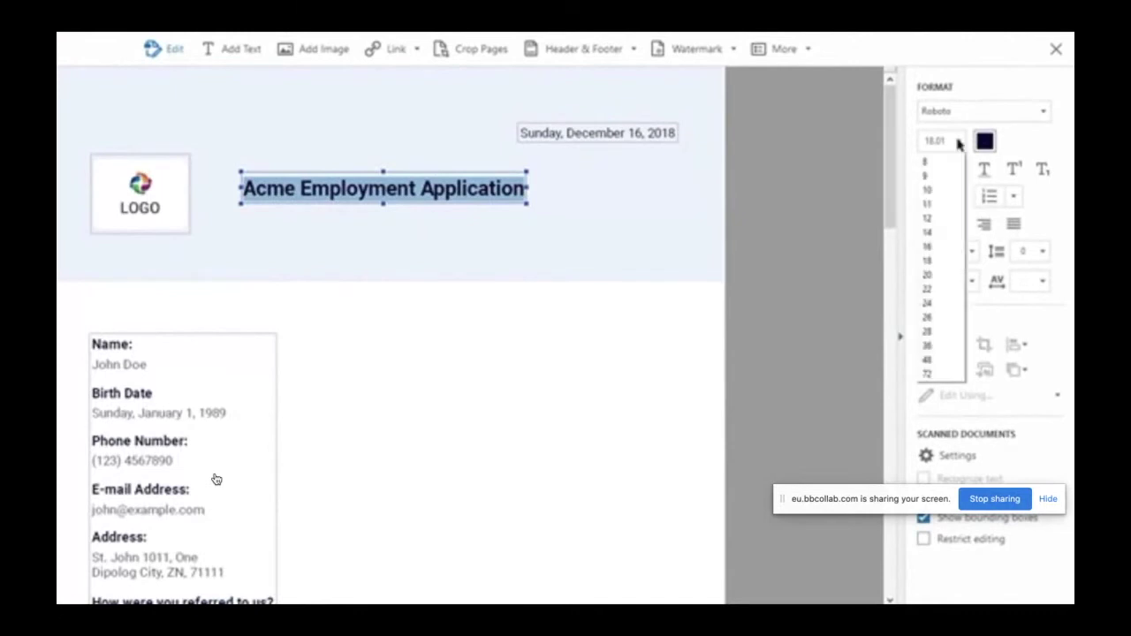
pyautogui.click(939, 302)
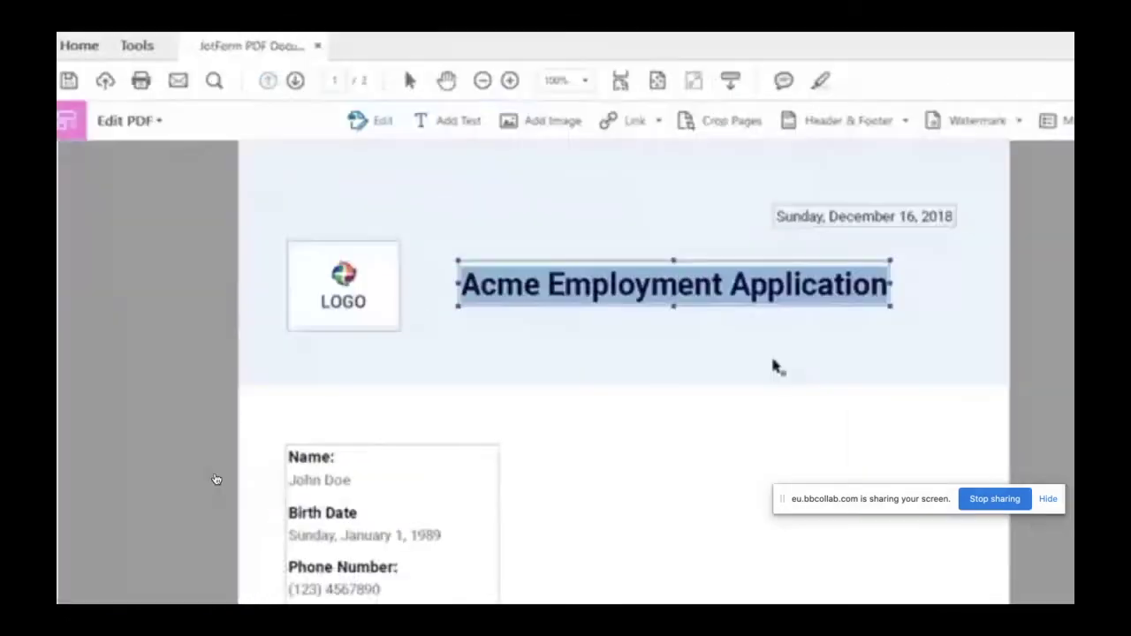
# Step: Replace the placeholder logo with the acme_logo image
pyautogui.rightClick(157, 204)
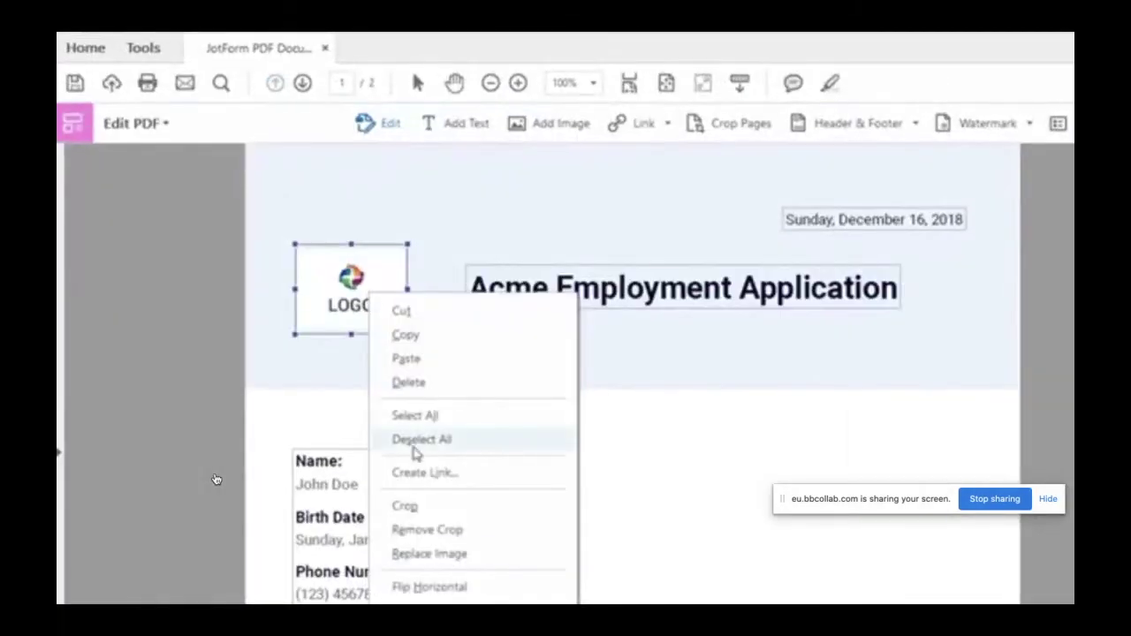
pyautogui.click(429, 554)
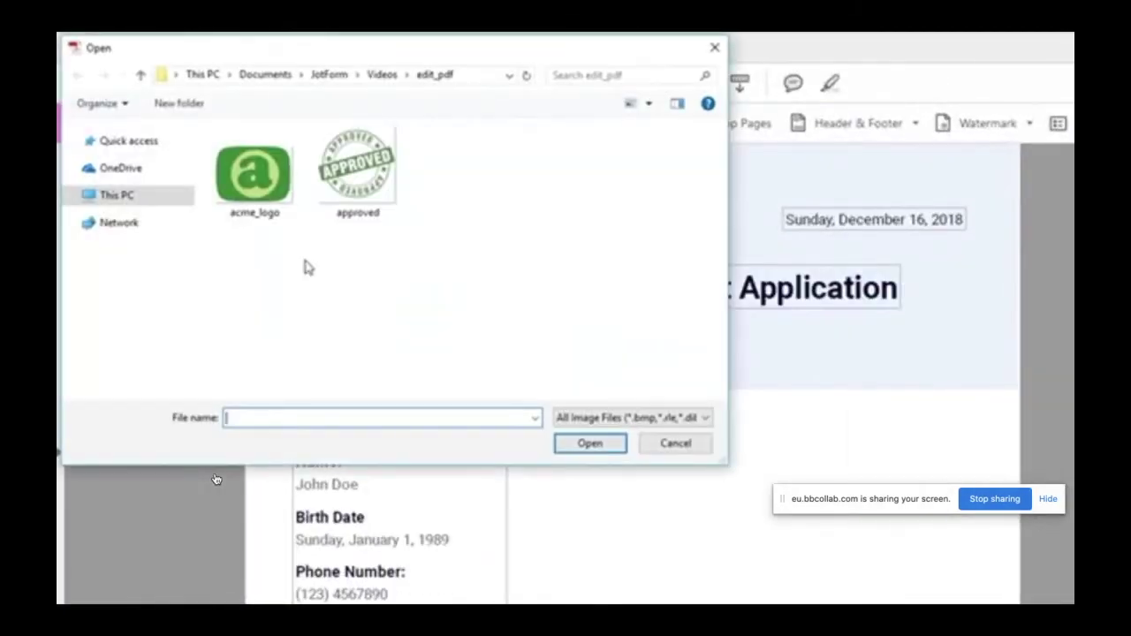
pyautogui.doubleClick(268, 201)
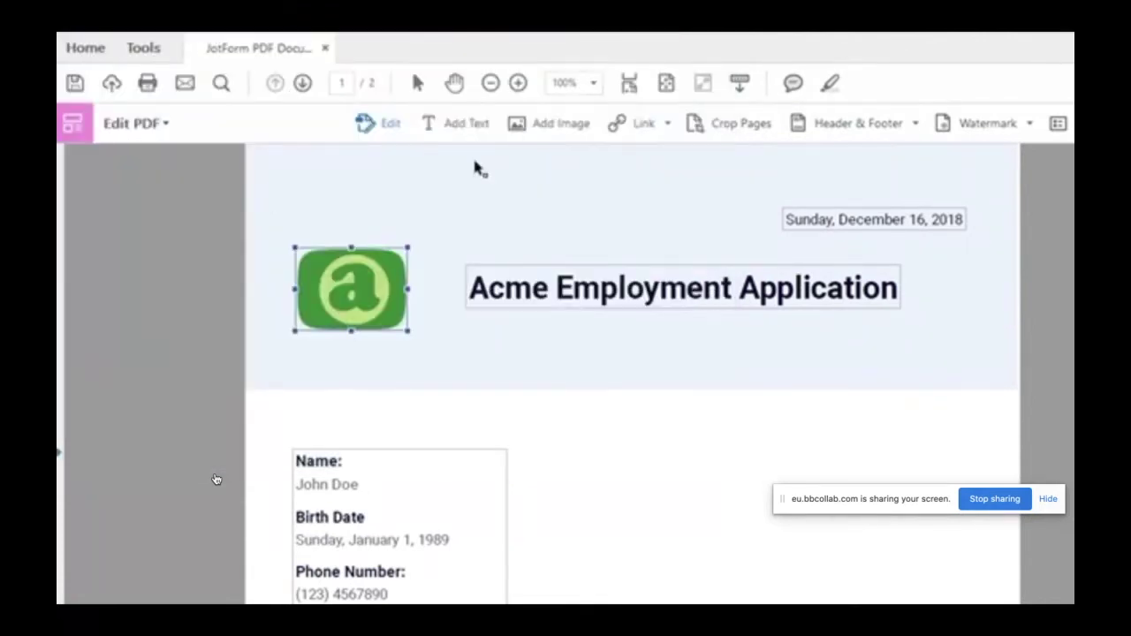
# Step: Add the approved stamp image beside the Name details
pyautogui.click(562, 121)
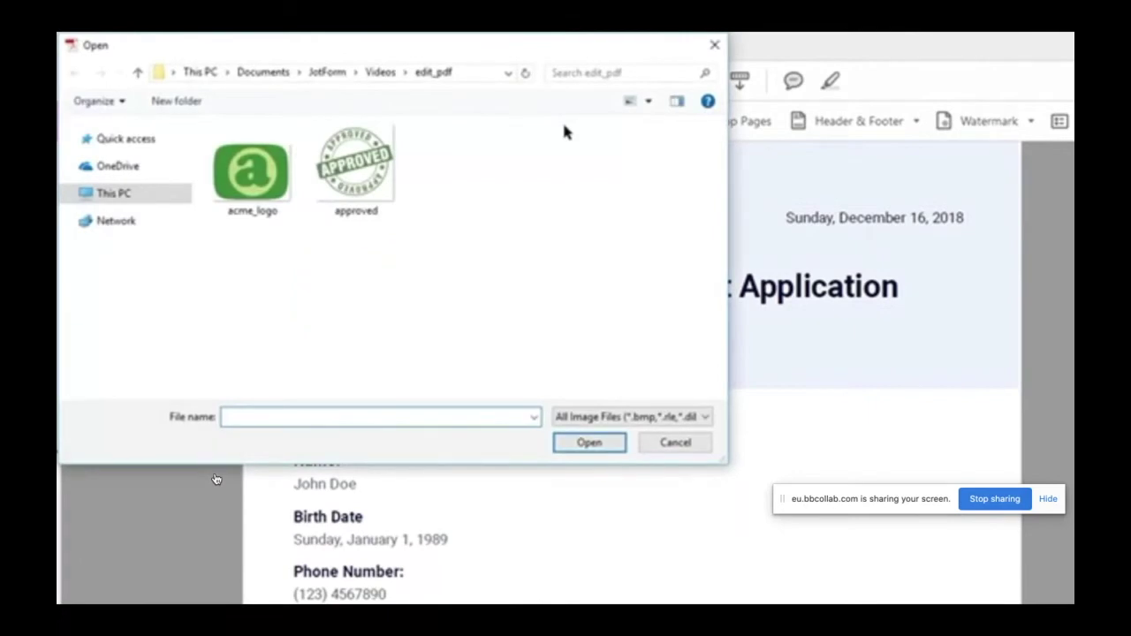
pyautogui.click(374, 183)
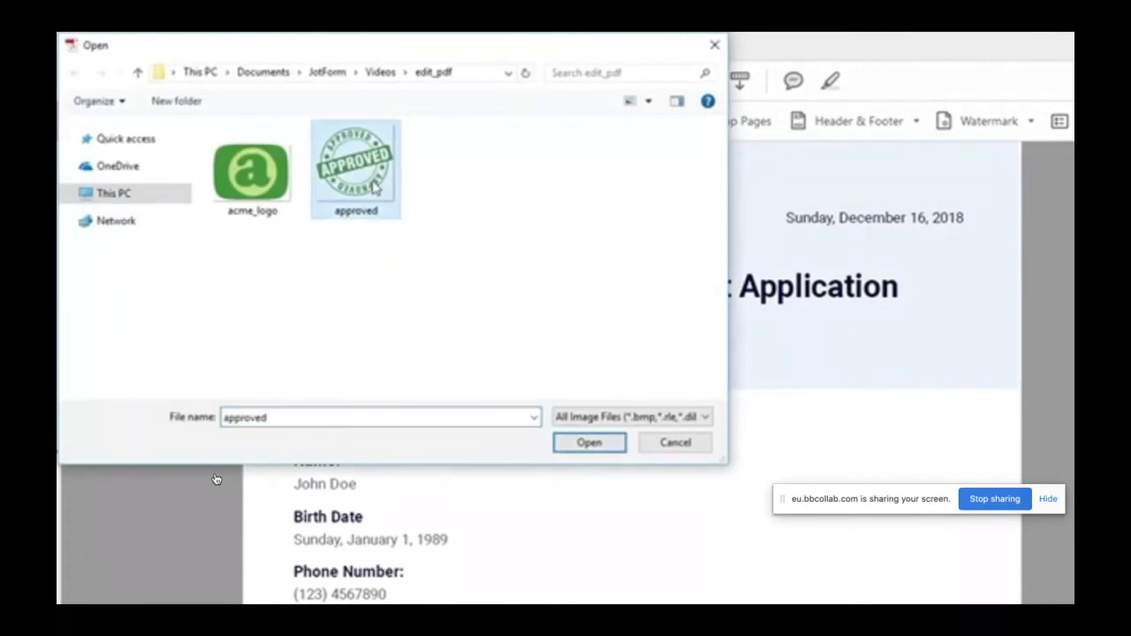
pyautogui.doubleClick(374, 186)
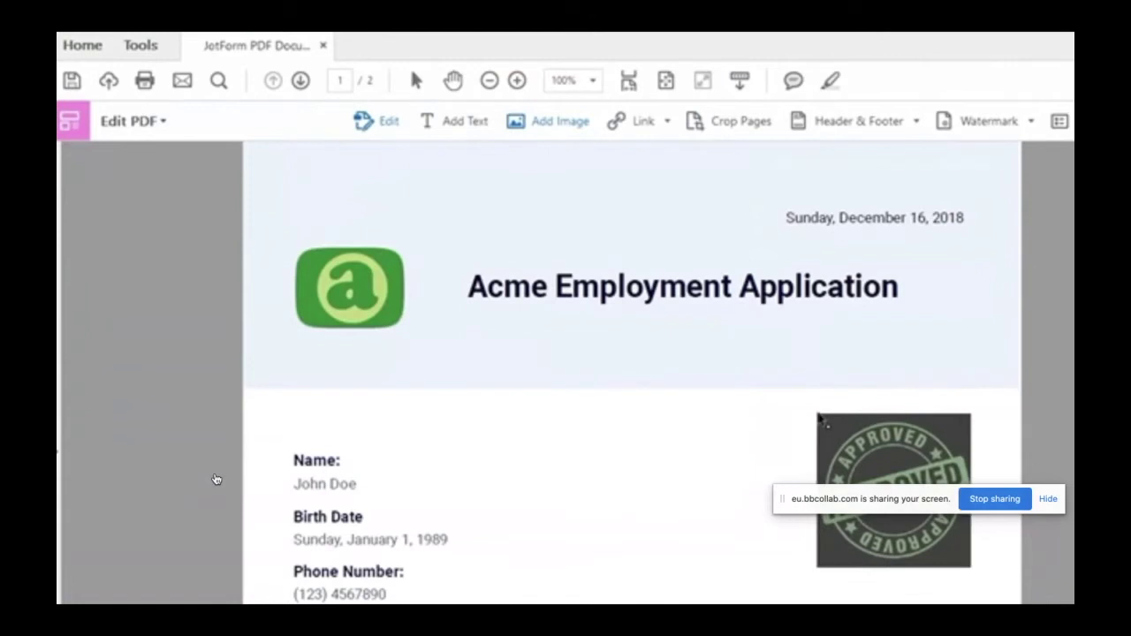
pyautogui.click(815, 413)
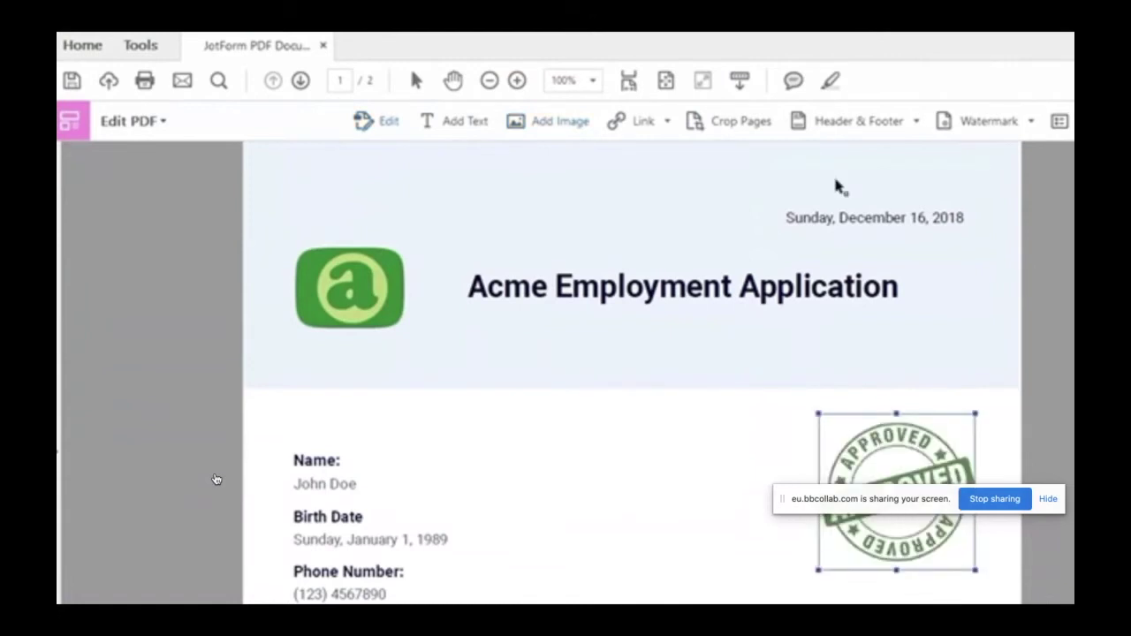
pyautogui.click(851, 124)
# Step: Add a right header reading 'Approved by: Administrator' to the pages
pyautogui.click(850, 147)
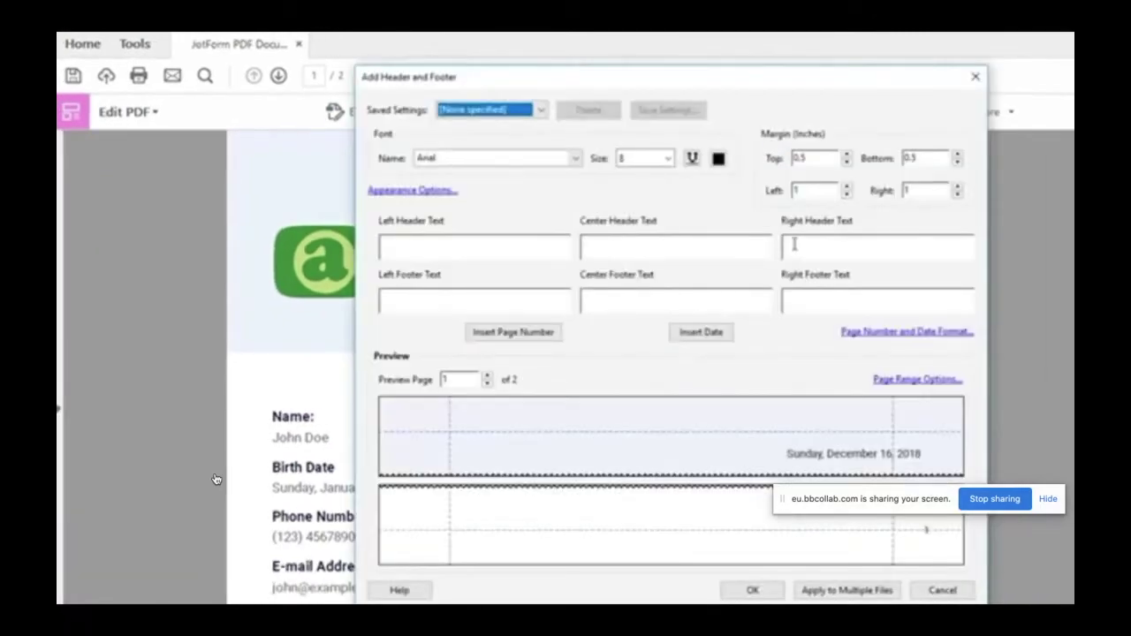
pyautogui.click(795, 245)
pyautogui.write('Approved by:')
pyautogui.write('Administrator')
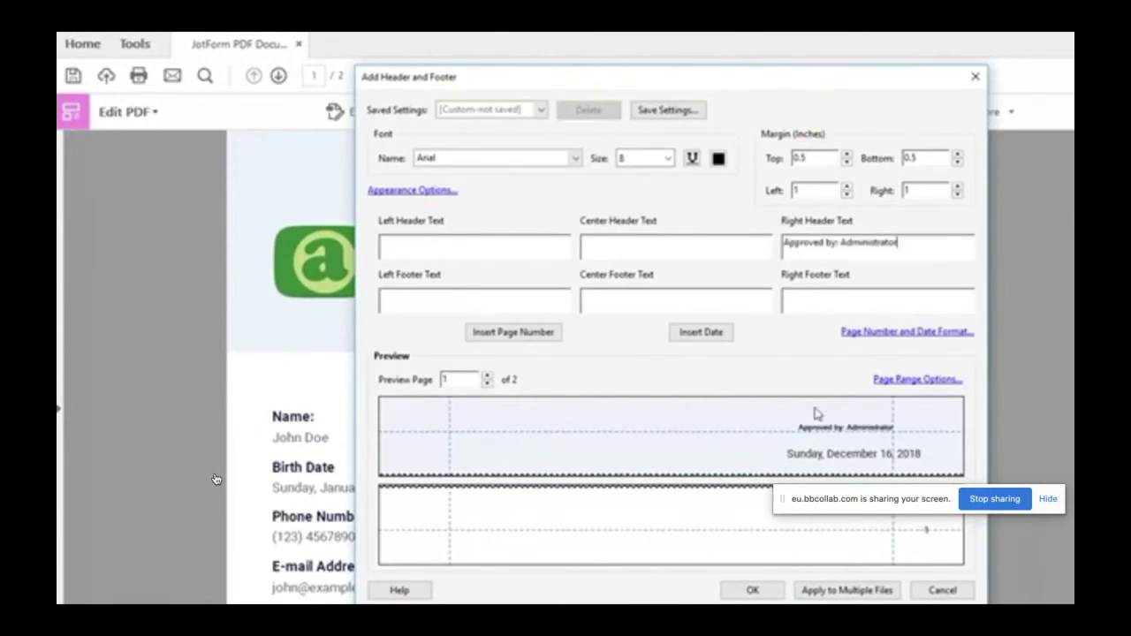
pyautogui.click(765, 593)
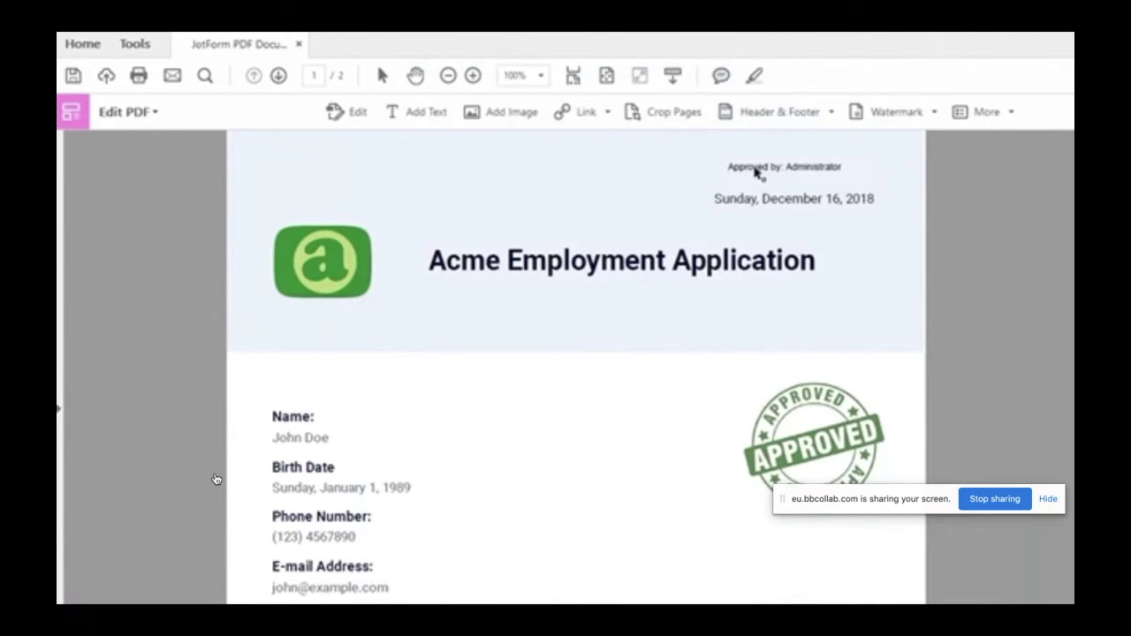
# Step: Move the 'Approved by: Administrator' header above the date and save the PDF
pyautogui.click(363, 112)
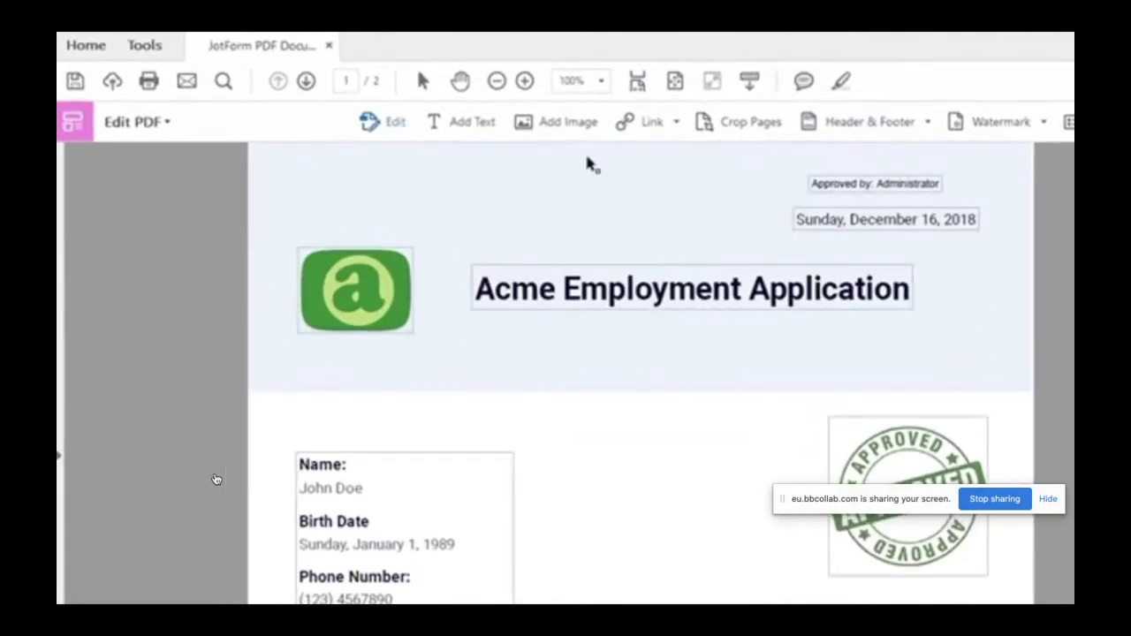
pyautogui.click(876, 185)
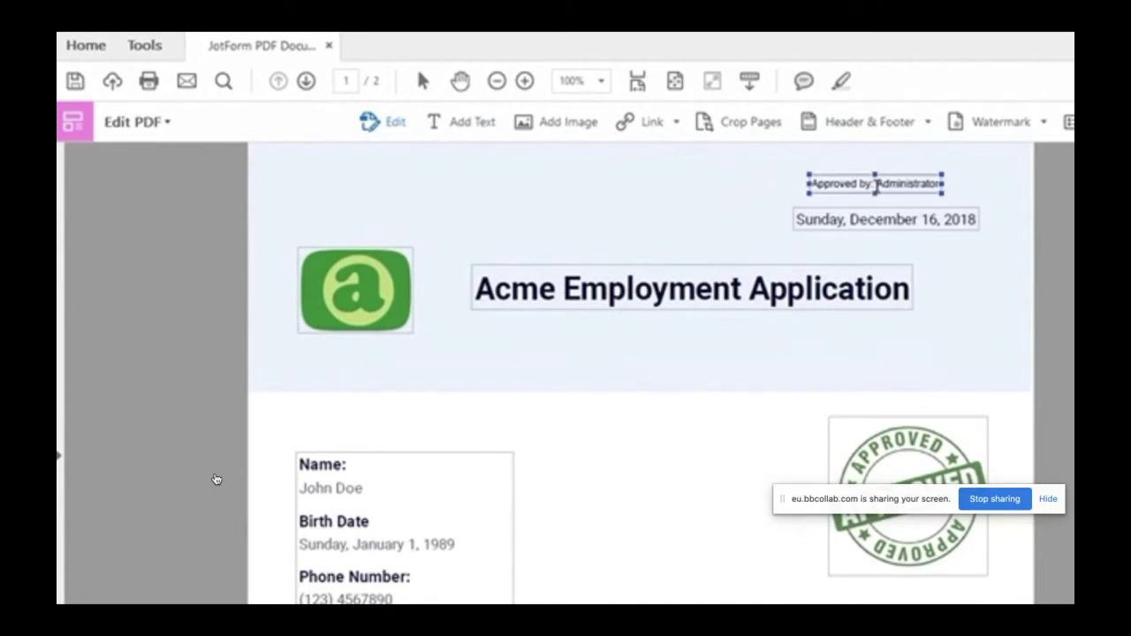
pyautogui.moveTo(876, 185); pyautogui.dragTo(968, 191)
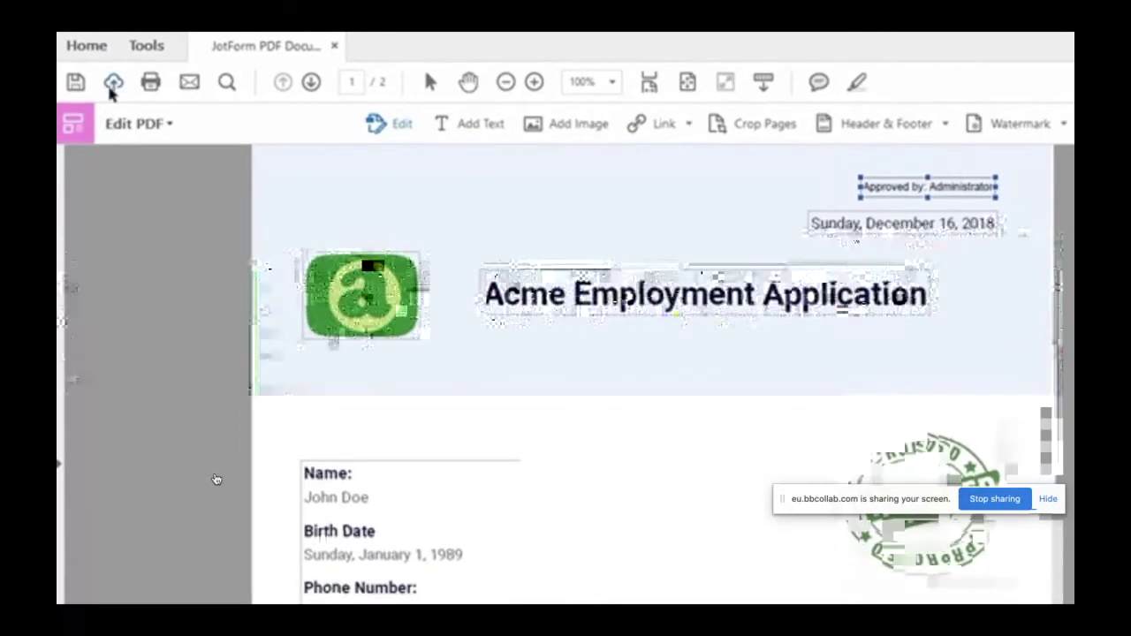
pyautogui.click(77, 86)
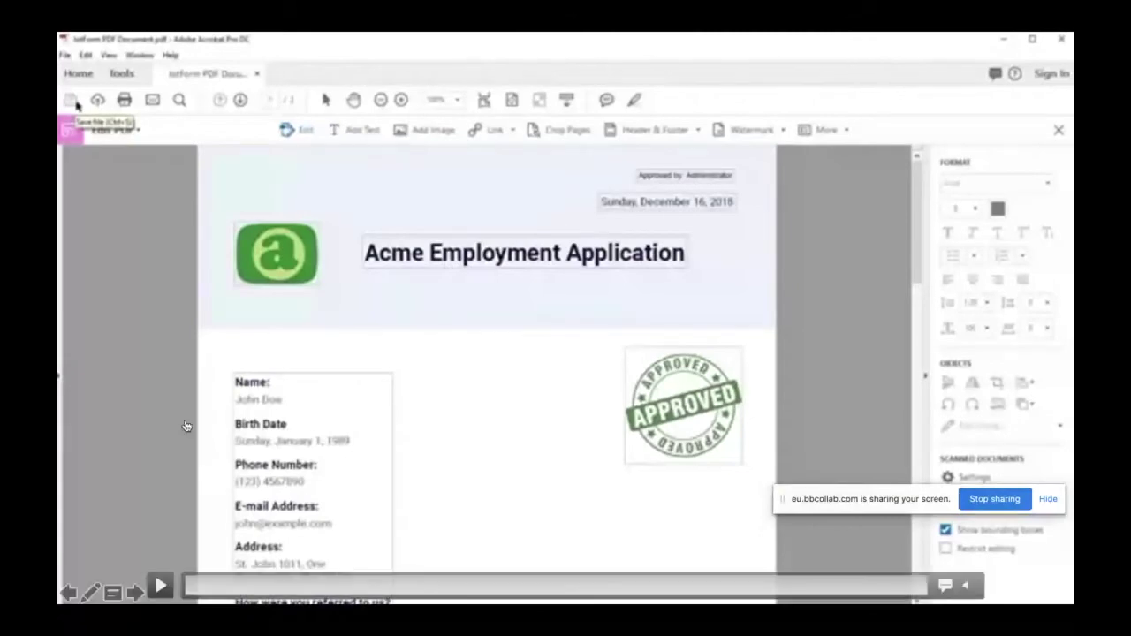
# Step: Finish the demo video, leave the slide show and go to slide 12 on PDF Escape
pyautogui.click(159, 587)
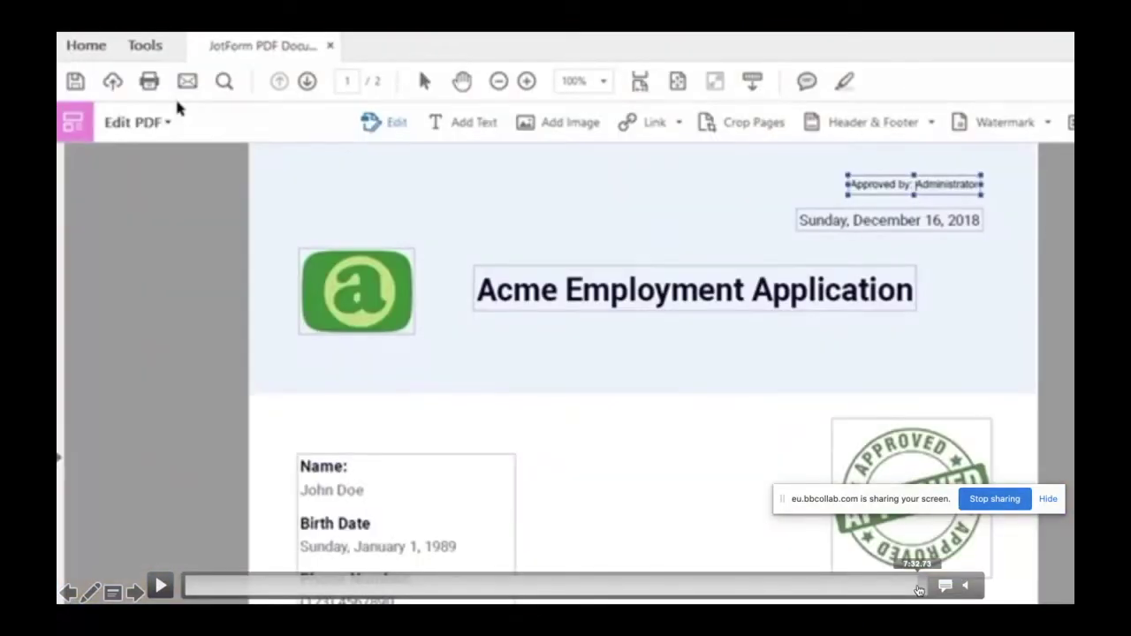
pyautogui.click(160, 594)
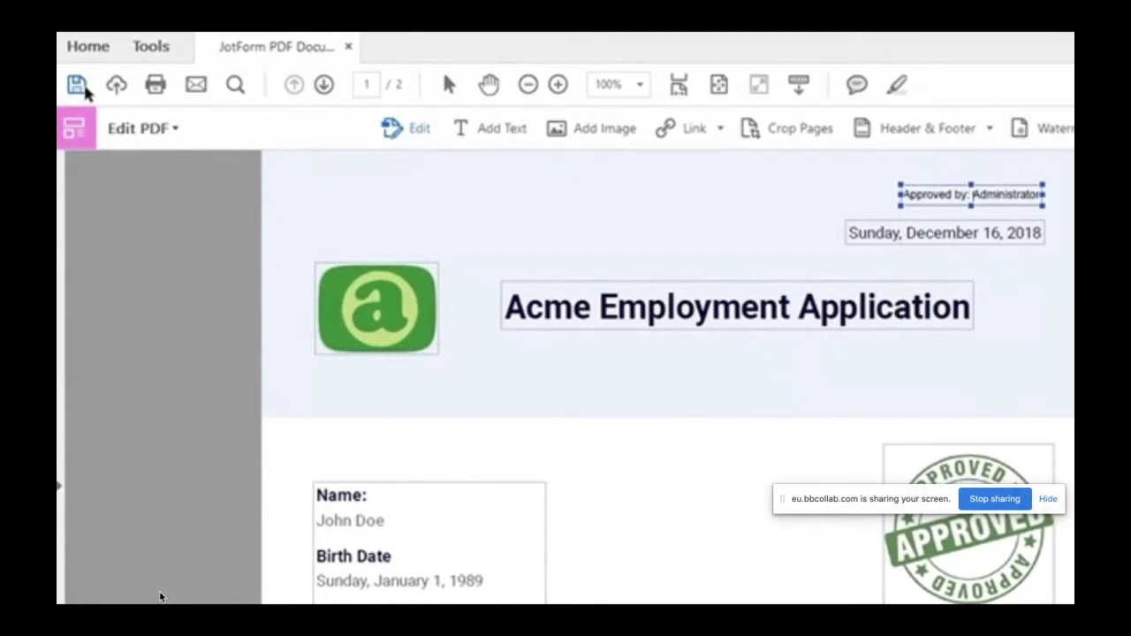
pyautogui.press('Escape')
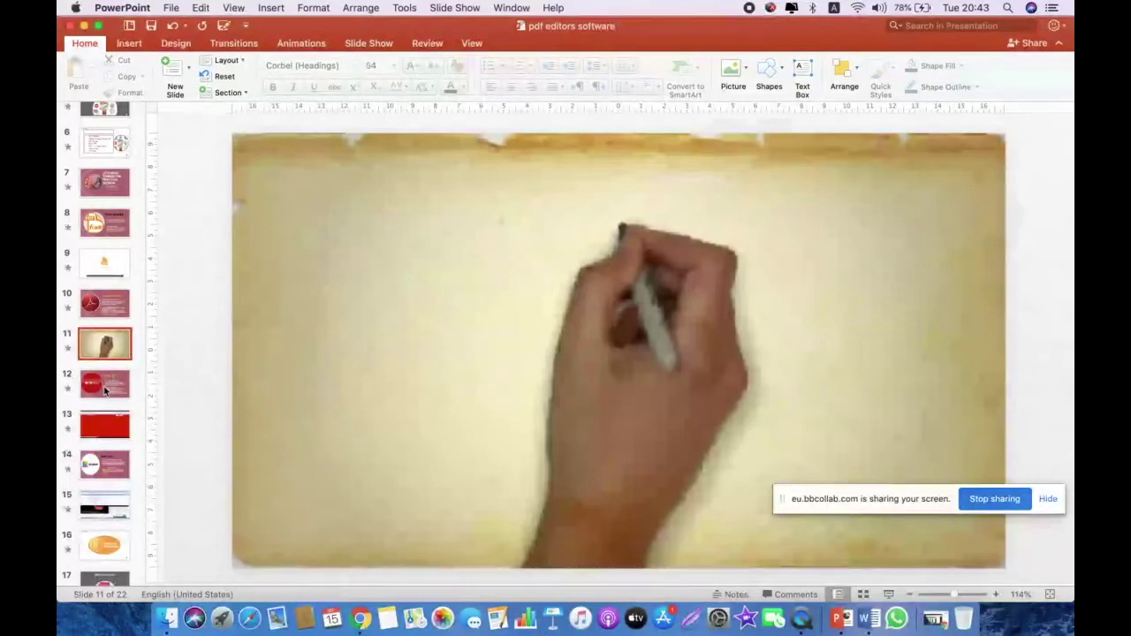
pyautogui.click(104, 391)
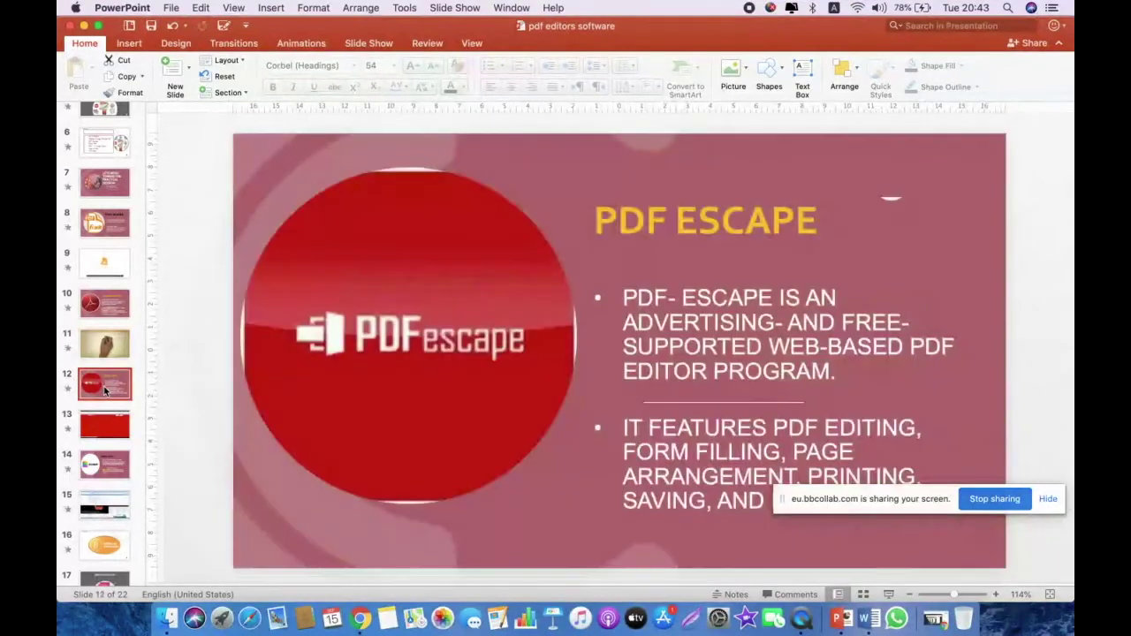
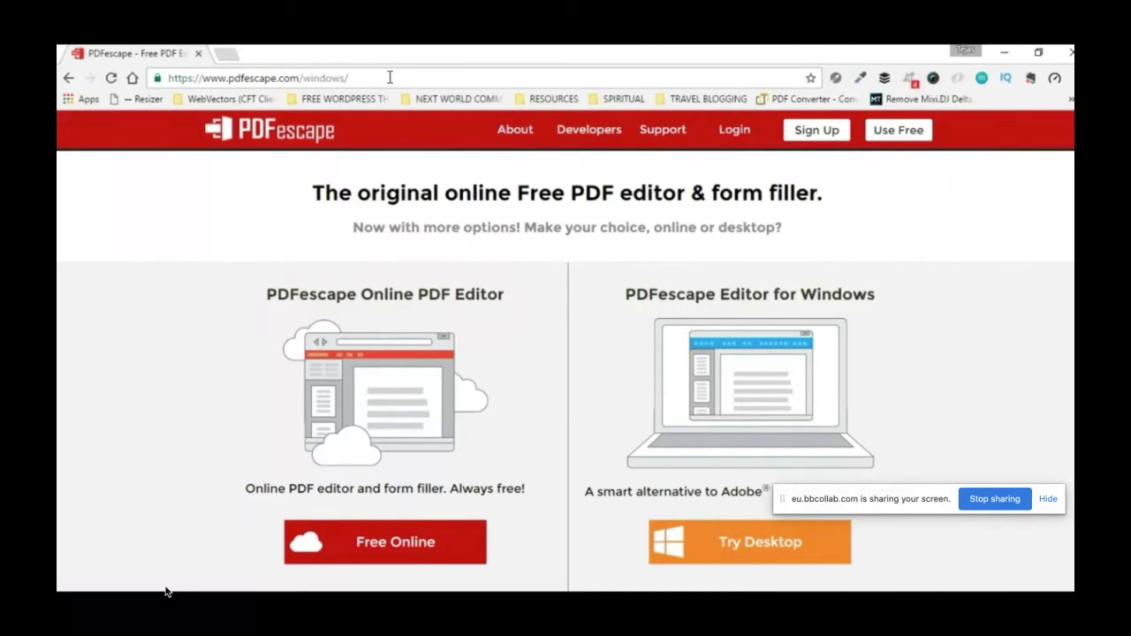
# Step: Upload the Cash Advance Pre Approval Sheet PDF into PDFescape's Free Online editor
pyautogui.moveTo(123, 545)
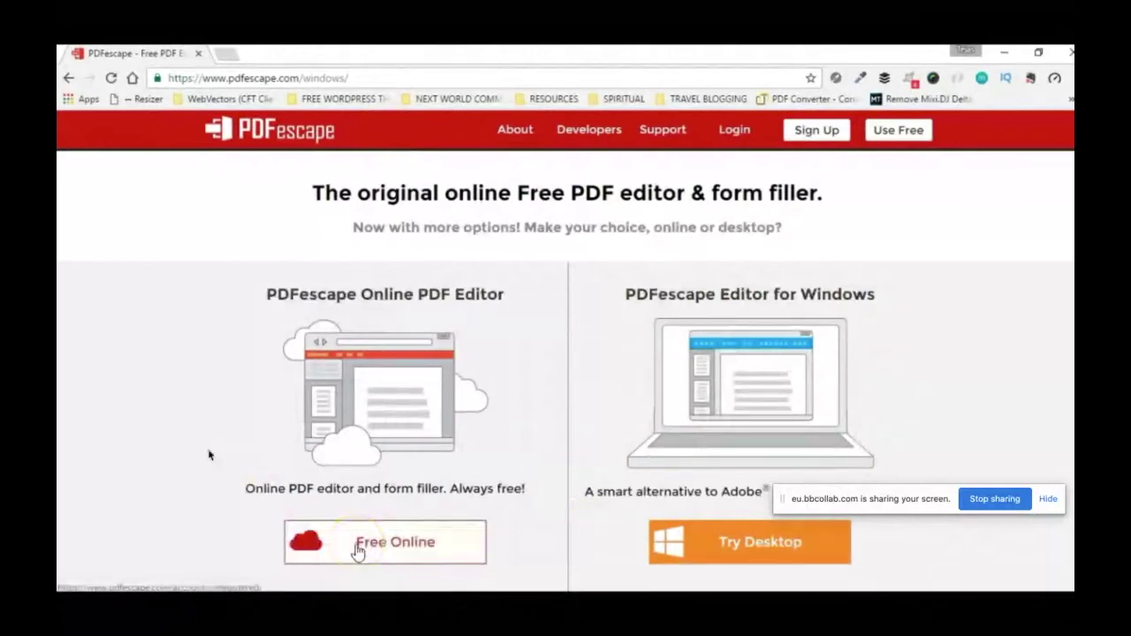
pyautogui.moveTo(155, 586)
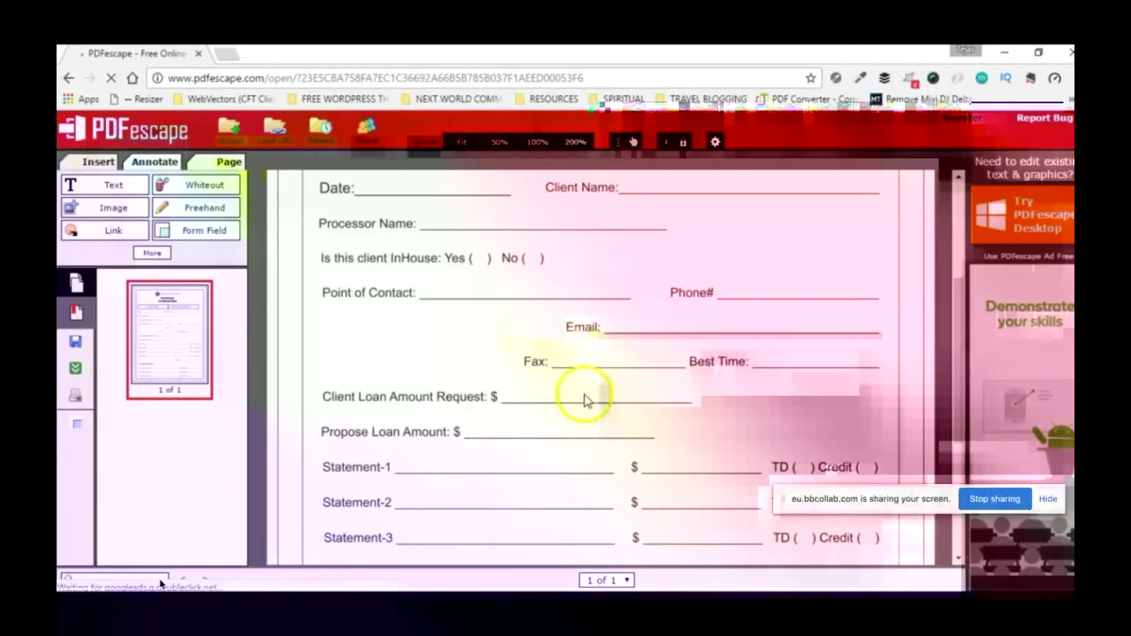
# Step: Look over the Insert tools, then expand Annotate's More list to show shapes and checkmark
pyautogui.scroll(3, 584, 395)
pyautogui.scroll(-2, 689, 341)
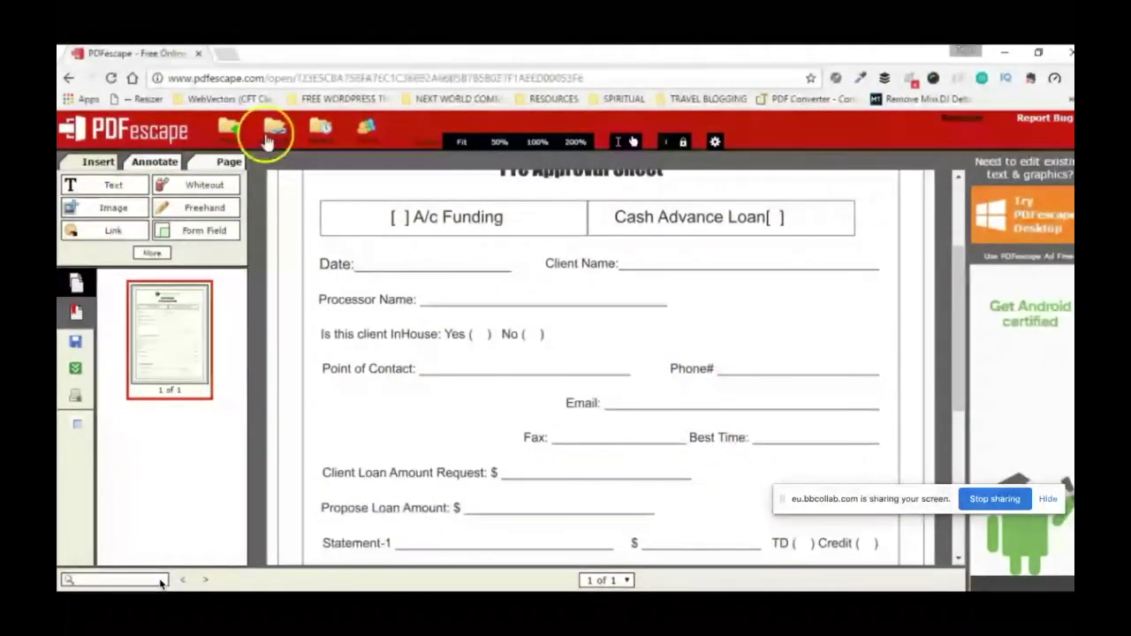
pyautogui.click(106, 186)
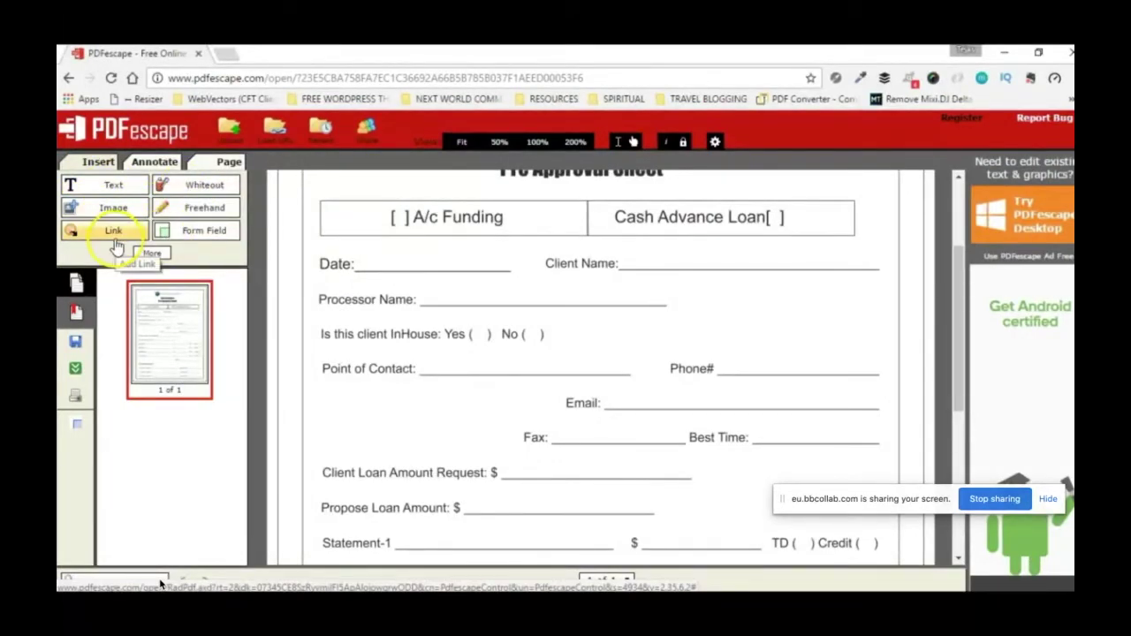
pyautogui.click(153, 254)
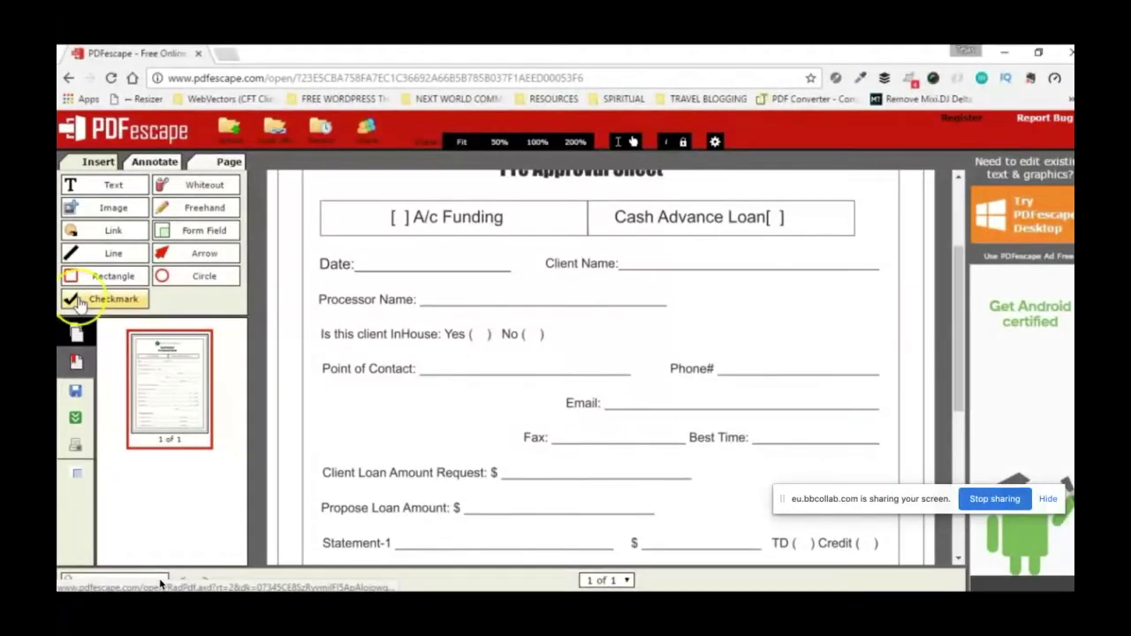
# Step: Place checkmarks at the A/c Funding box and a few other spots on the form
pyautogui.click(78, 301)
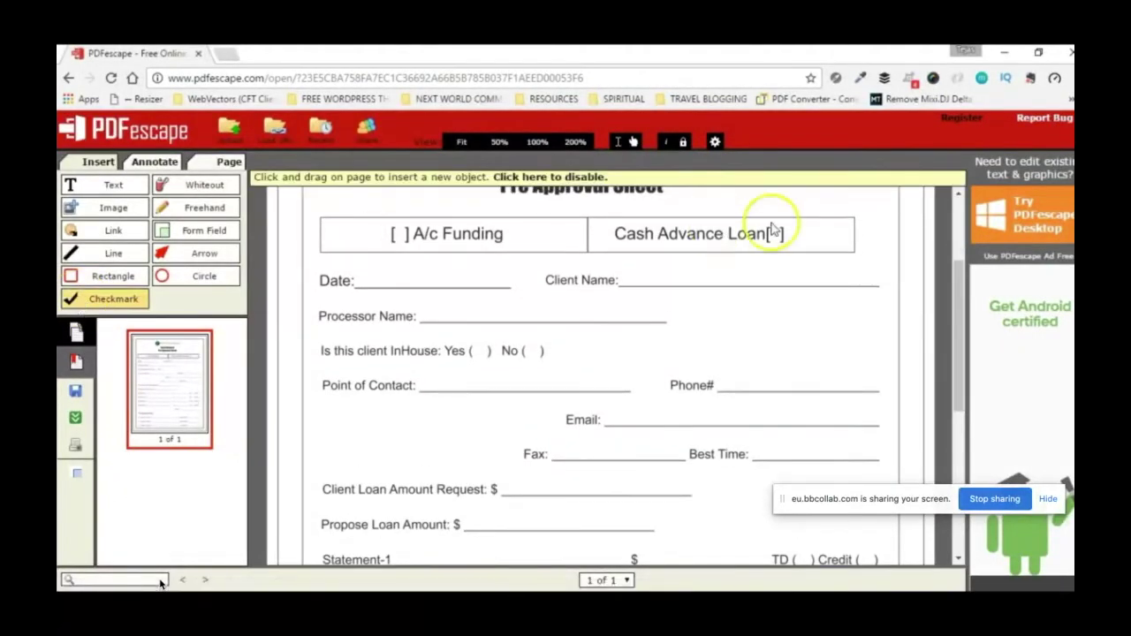
pyautogui.click(399, 235)
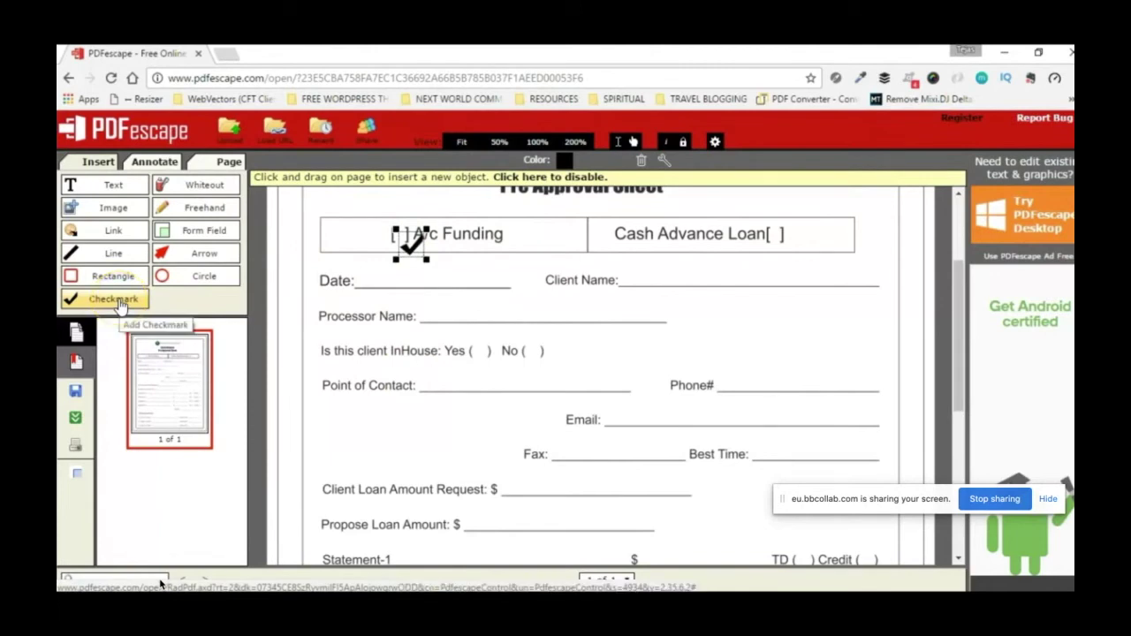
pyautogui.click(119, 302)
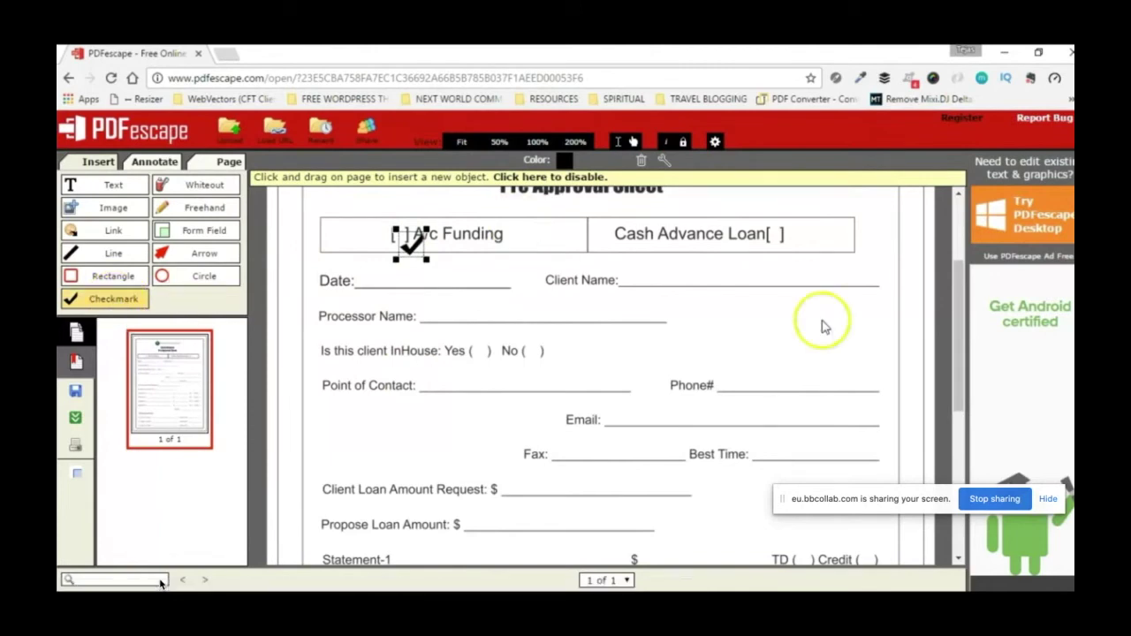
pyautogui.click(800, 358)
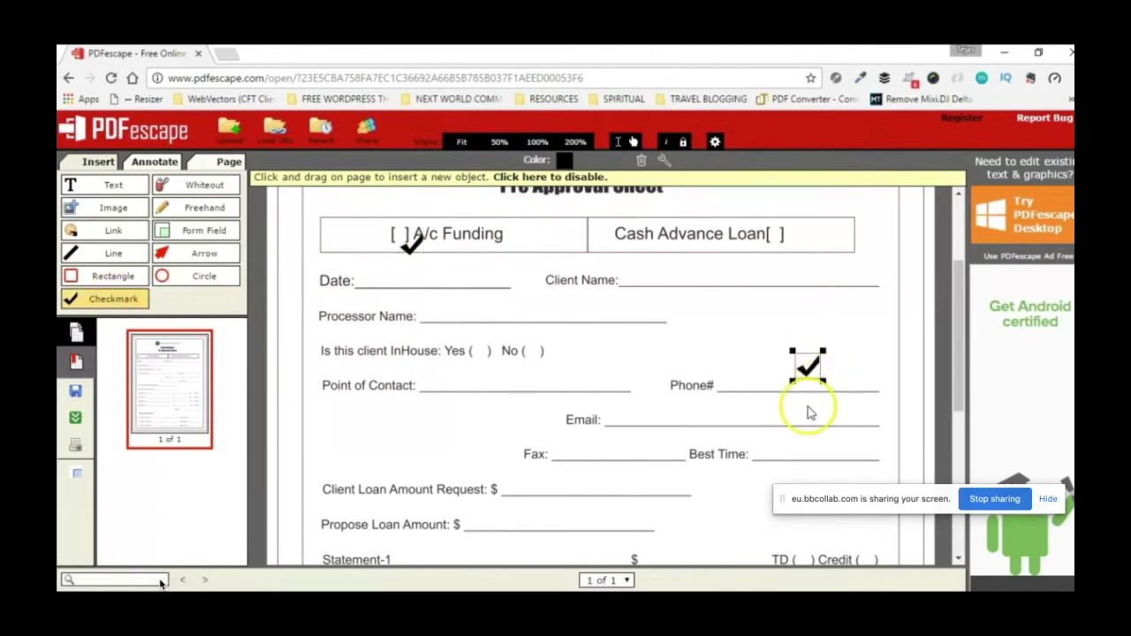
pyautogui.click(606, 339)
pyautogui.click(757, 326)
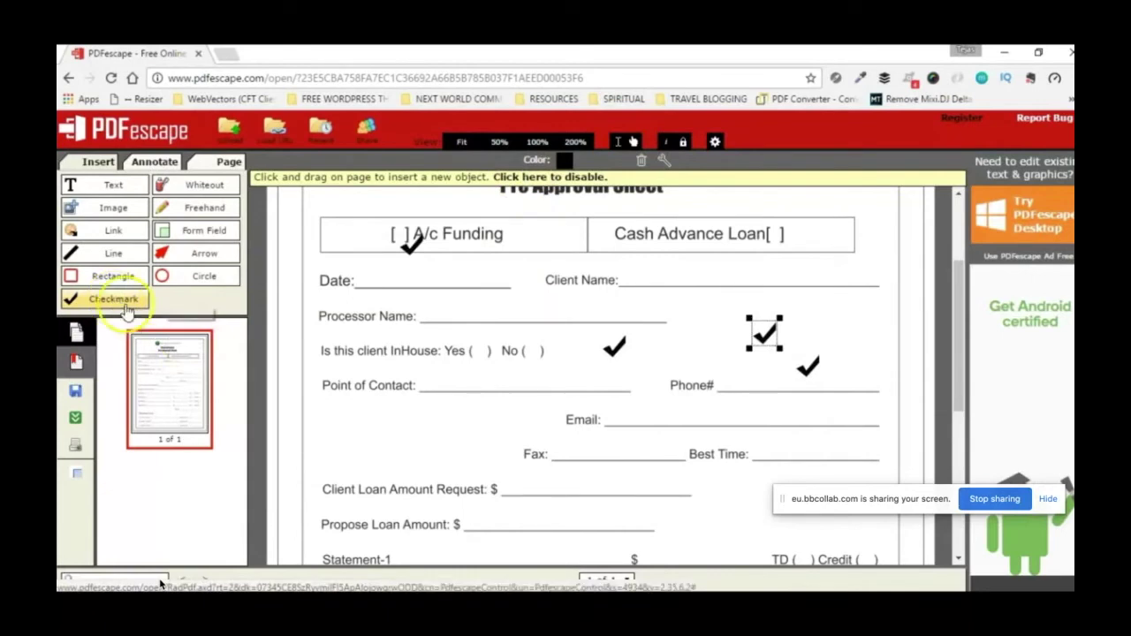
# Step: Delete the stray checkmarks near Client Name, the Phone# line and InHouse No
pyautogui.click(112, 307)
pyautogui.click(766, 334)
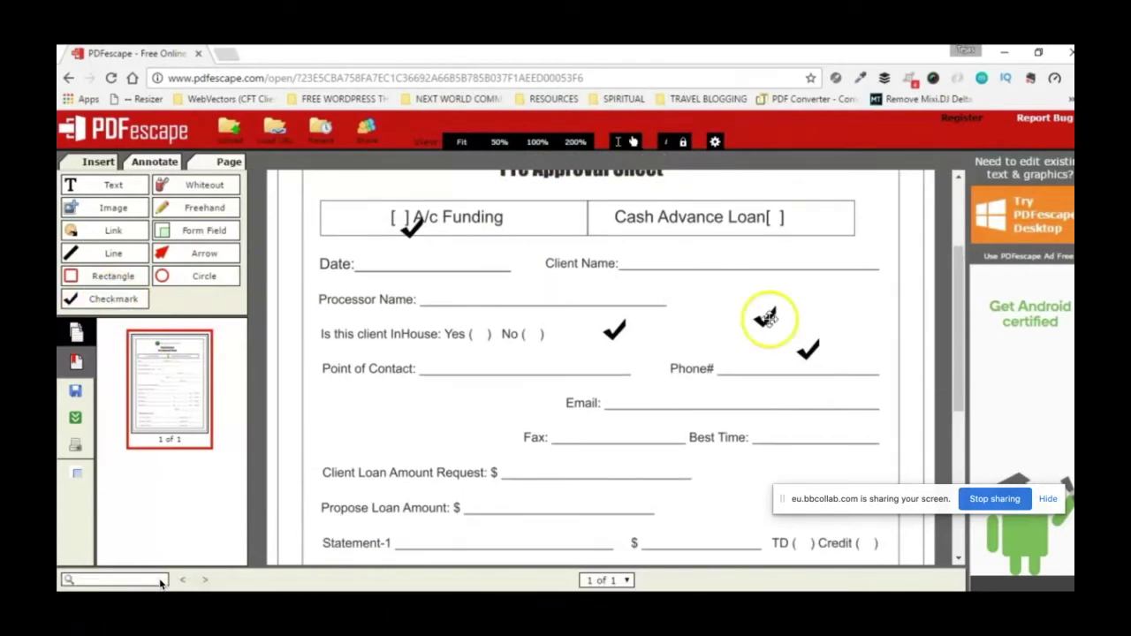
pyautogui.click(765, 318)
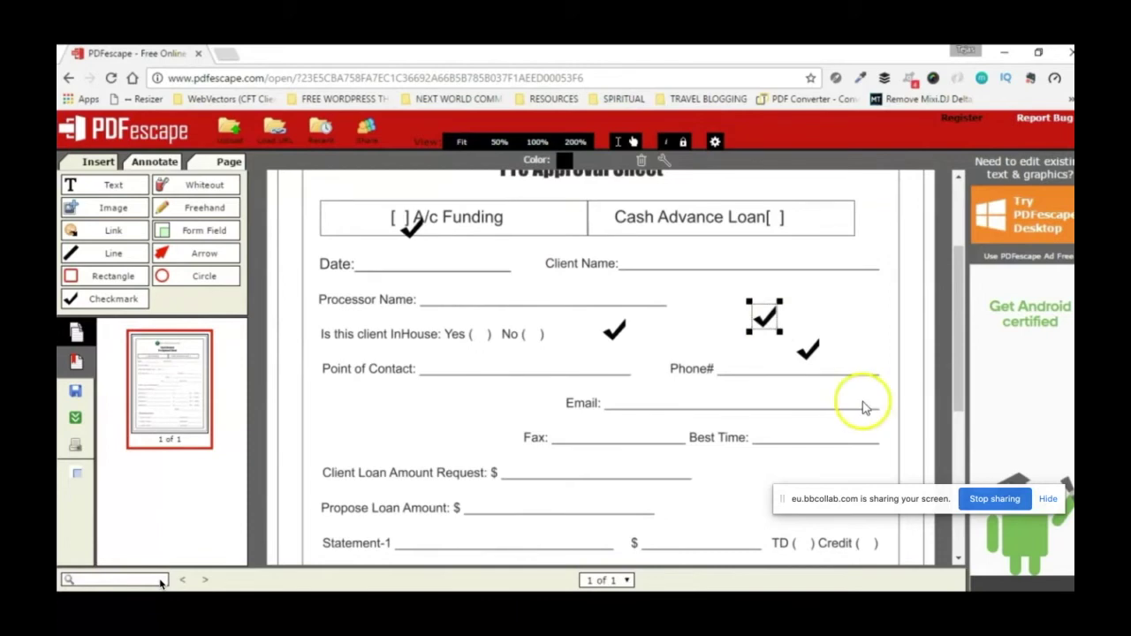
pyautogui.press('Delete')
pyautogui.click(806, 351)
pyautogui.press('Delete')
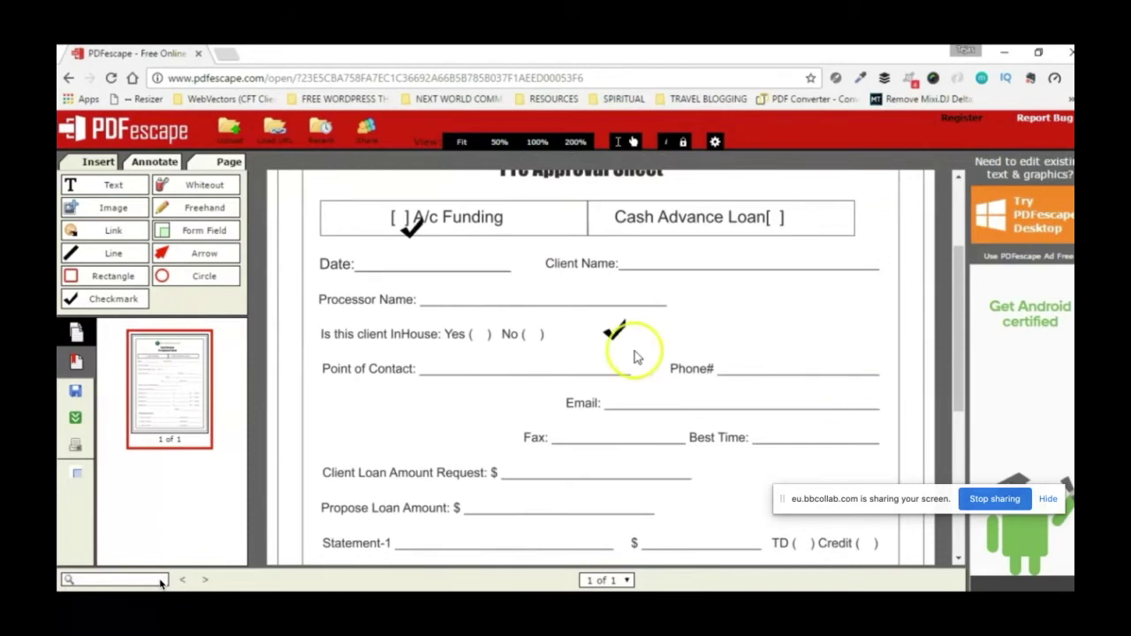
pyautogui.click(617, 334)
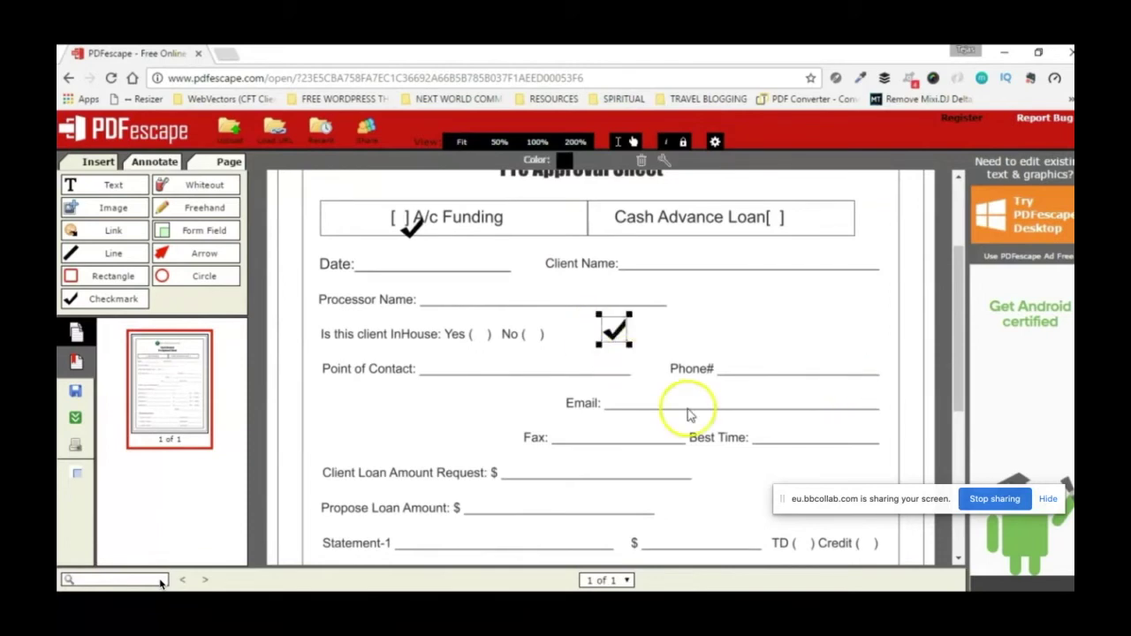
pyautogui.press('Delete')
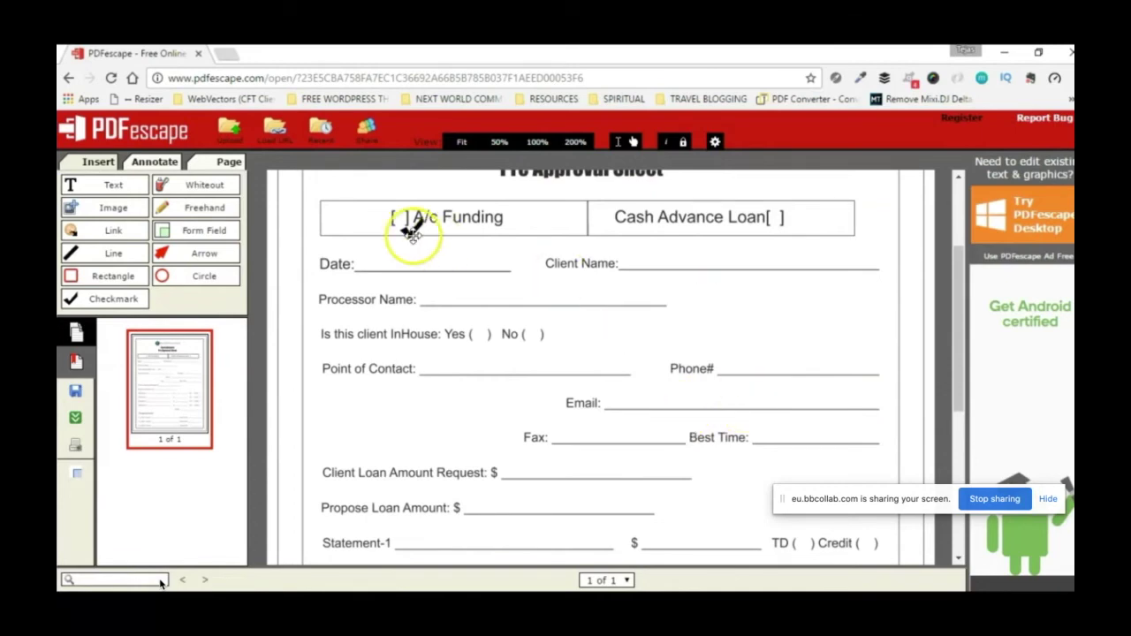
# Step: Move the remaining checkmark into the A/c Funding brackets and resize it to fit
pyautogui.moveTo(412, 233)
pyautogui.mouseDown()
pyautogui.moveTo(404, 228)
pyautogui.moveTo(442, 241)
pyautogui.moveTo(428, 225)
pyautogui.moveTo(393, 246)
pyautogui.moveTo(423, 269)
pyautogui.moveTo(416, 221)
pyautogui.moveTo(422, 231)
pyautogui.moveTo(398, 218)
pyautogui.mouseUp()
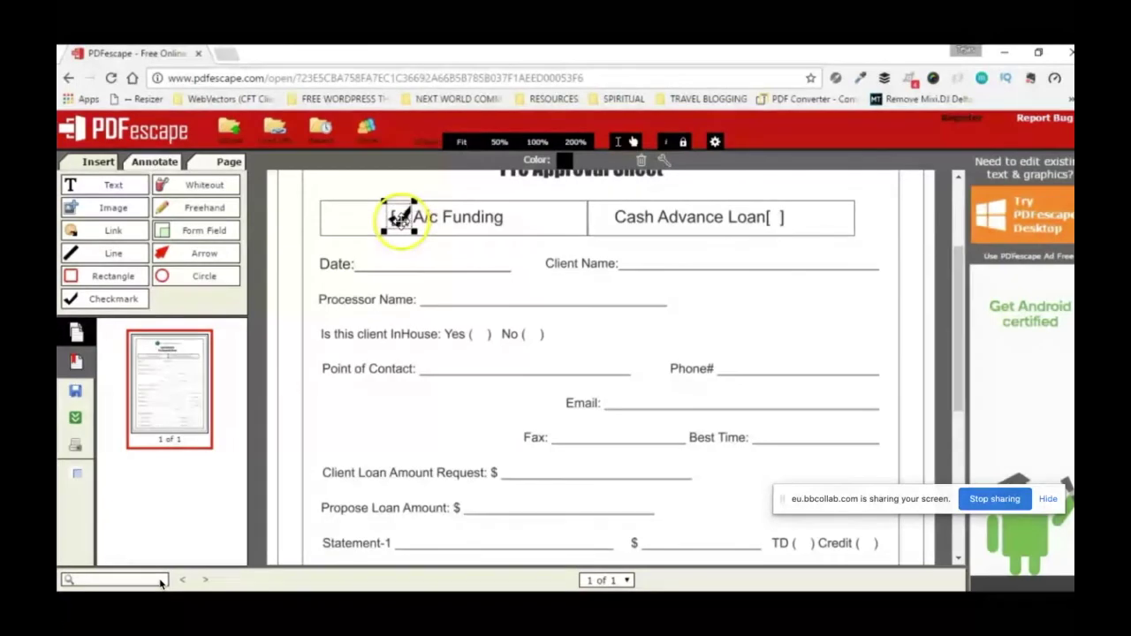
pyautogui.click(531, 449)
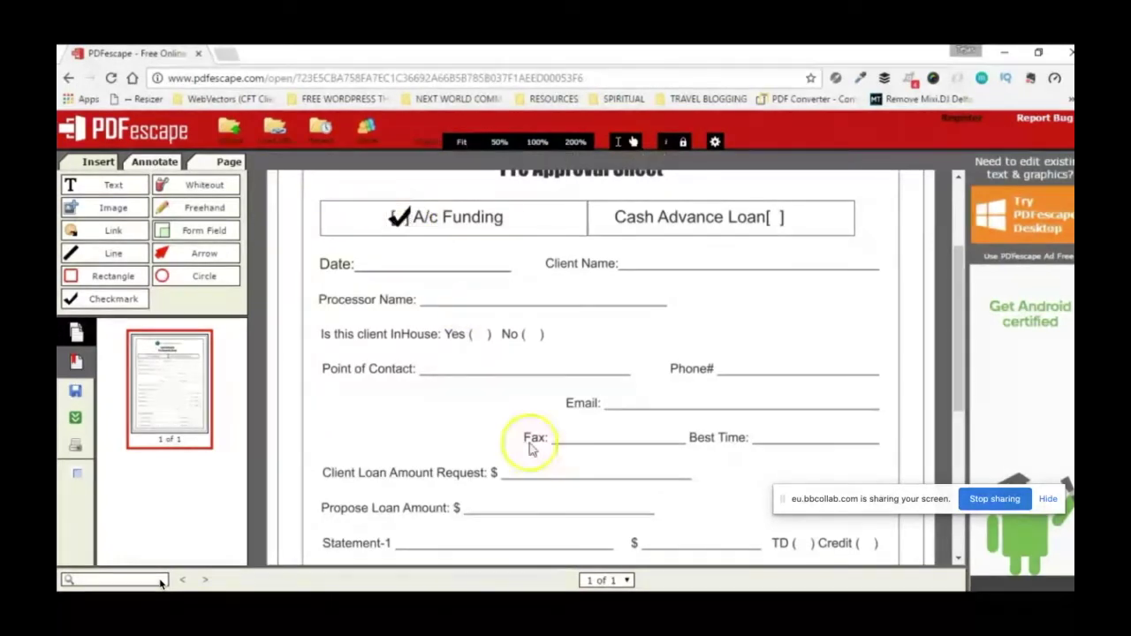
pyautogui.click(397, 216)
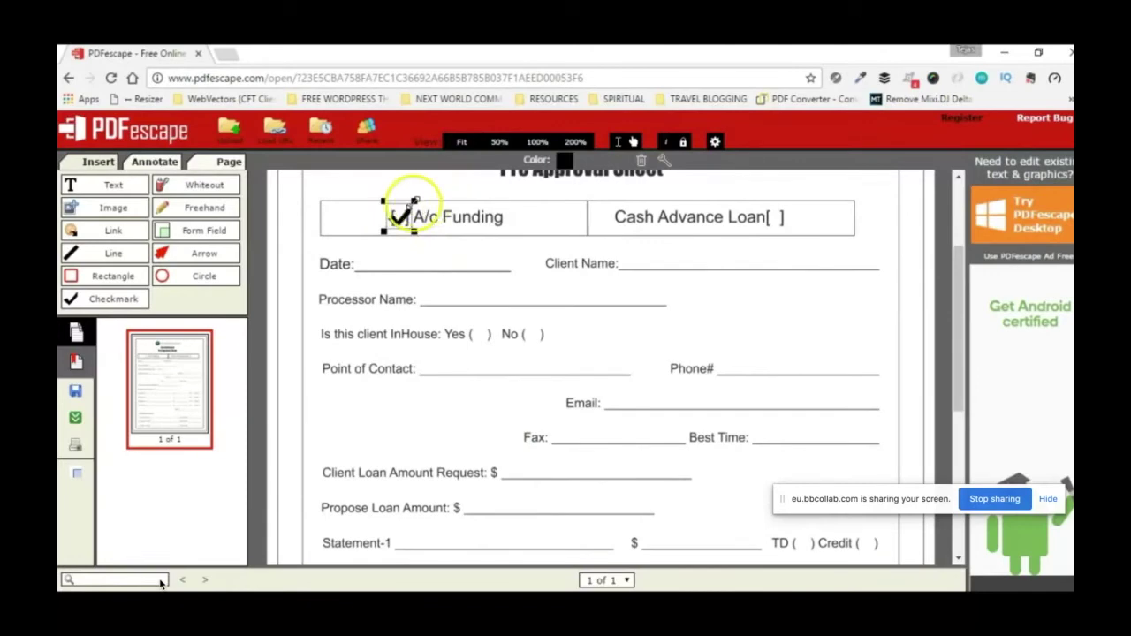
pyautogui.moveTo(416, 201); pyautogui.dragTo(397, 217)
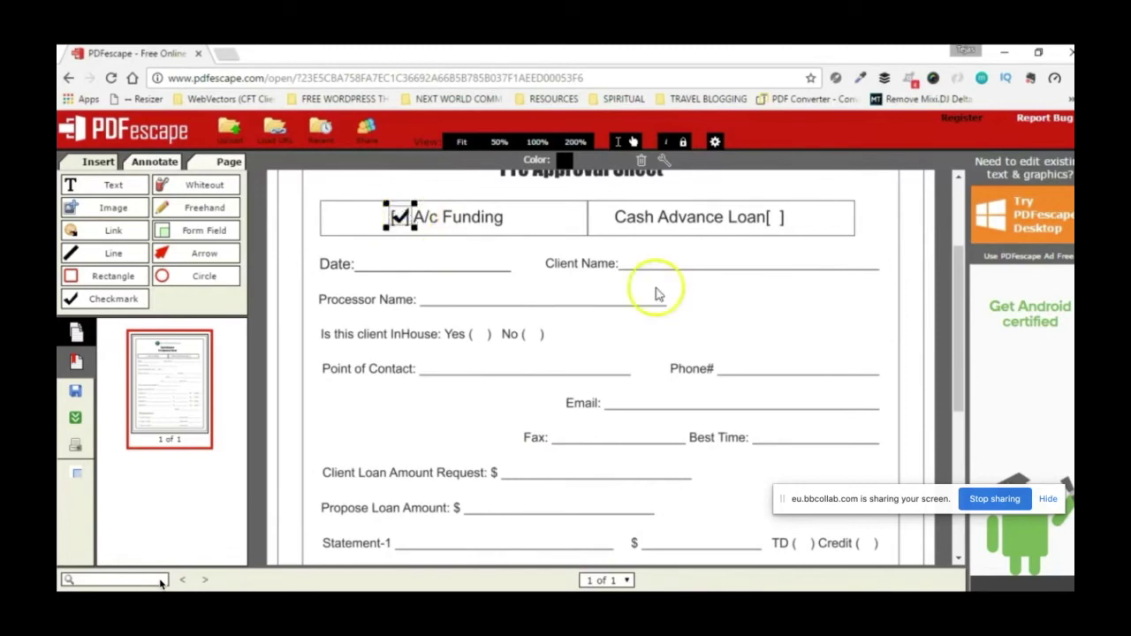
# Step: Compare the page at 50%, 100% and 200% zoom, ending at 100%
pyautogui.click(499, 142)
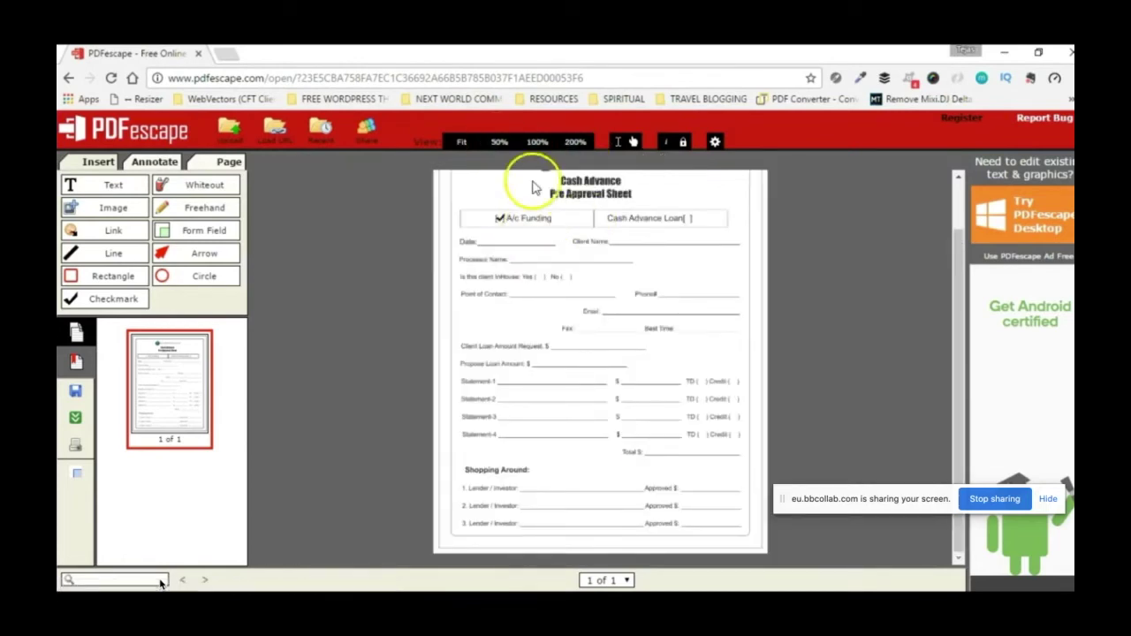
pyautogui.click(540, 146)
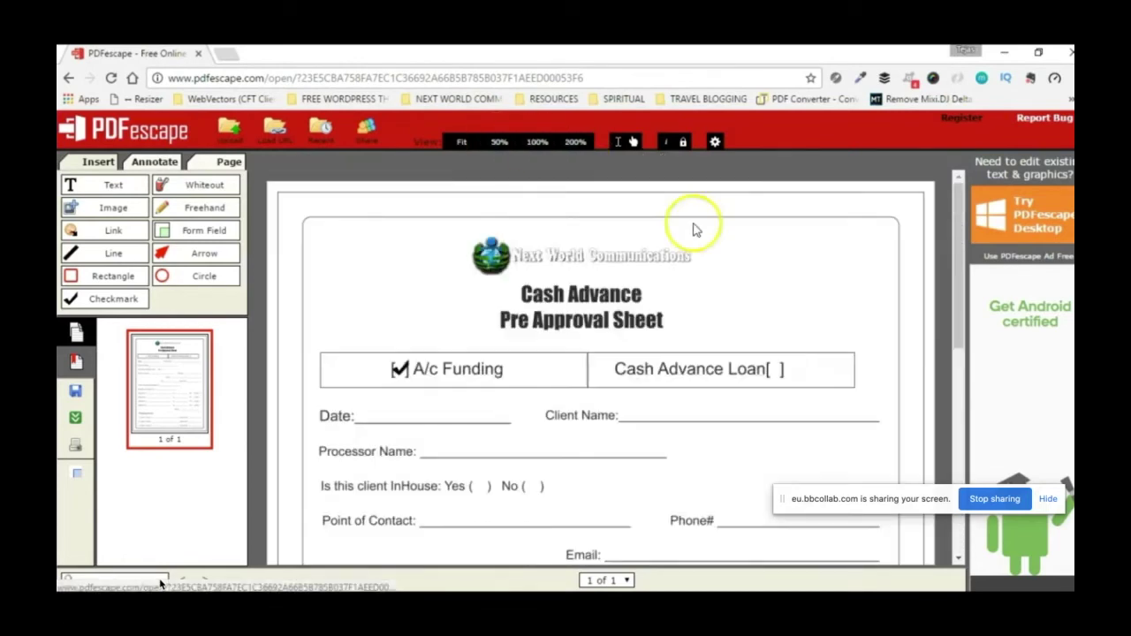
pyautogui.click(579, 141)
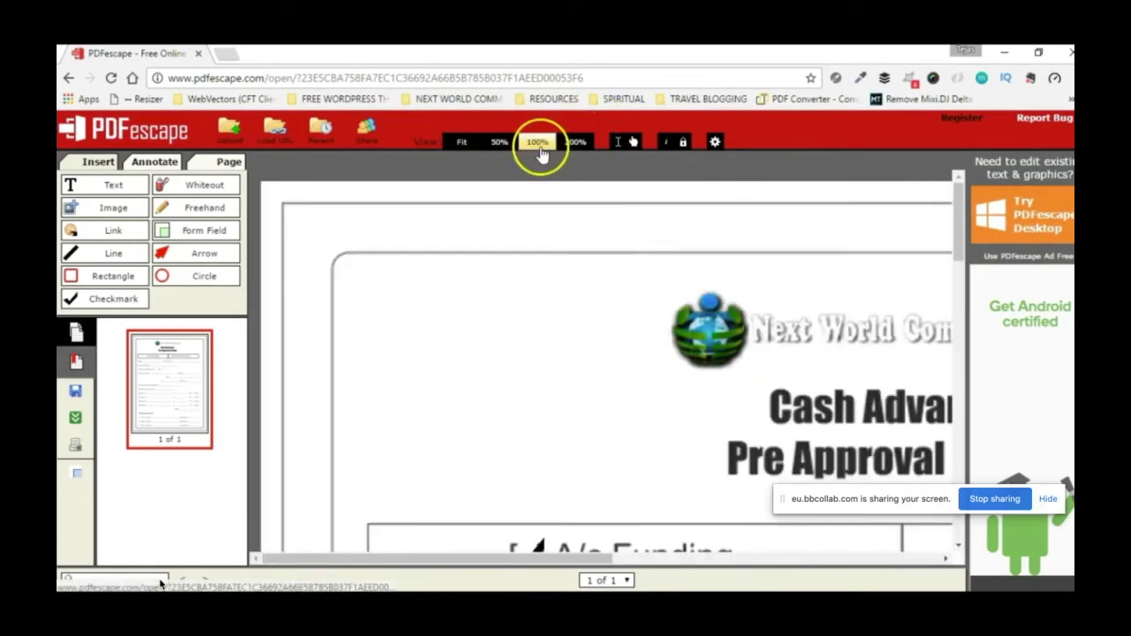
pyautogui.click(541, 149)
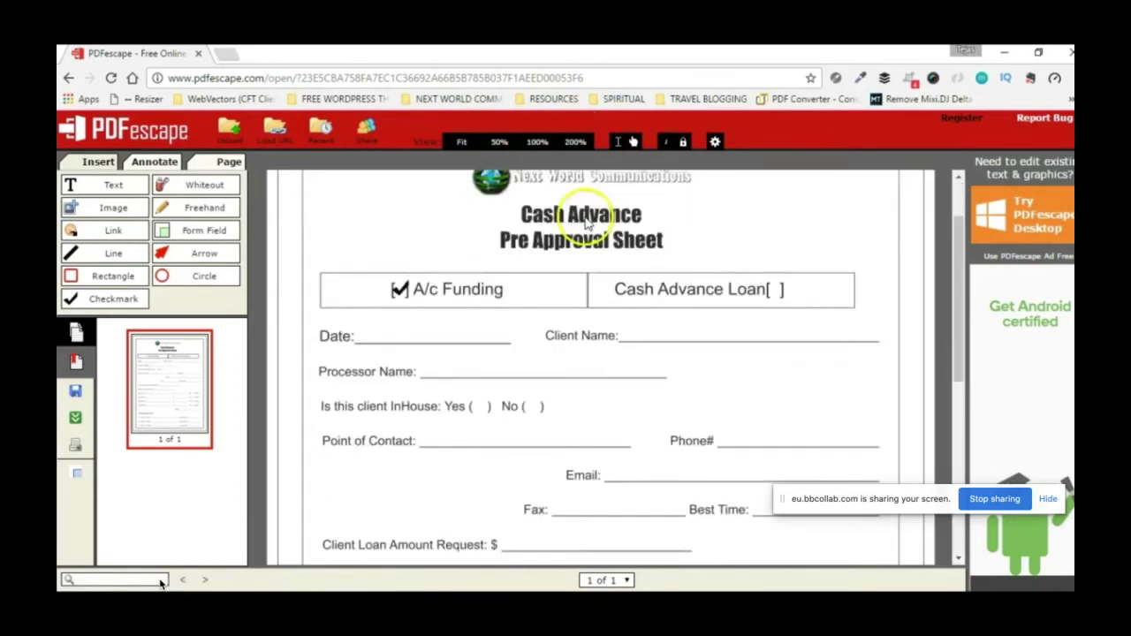
pyautogui.scroll(1, 586, 224)
pyautogui.scroll(-3, 544, 303)
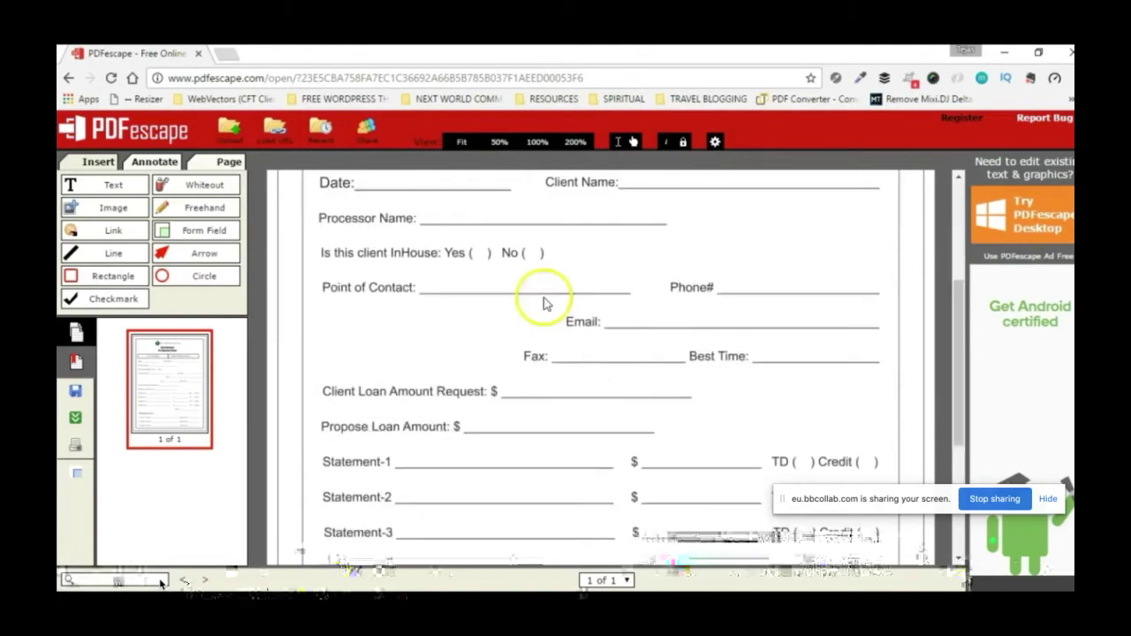
pyautogui.scroll(1, 547, 304)
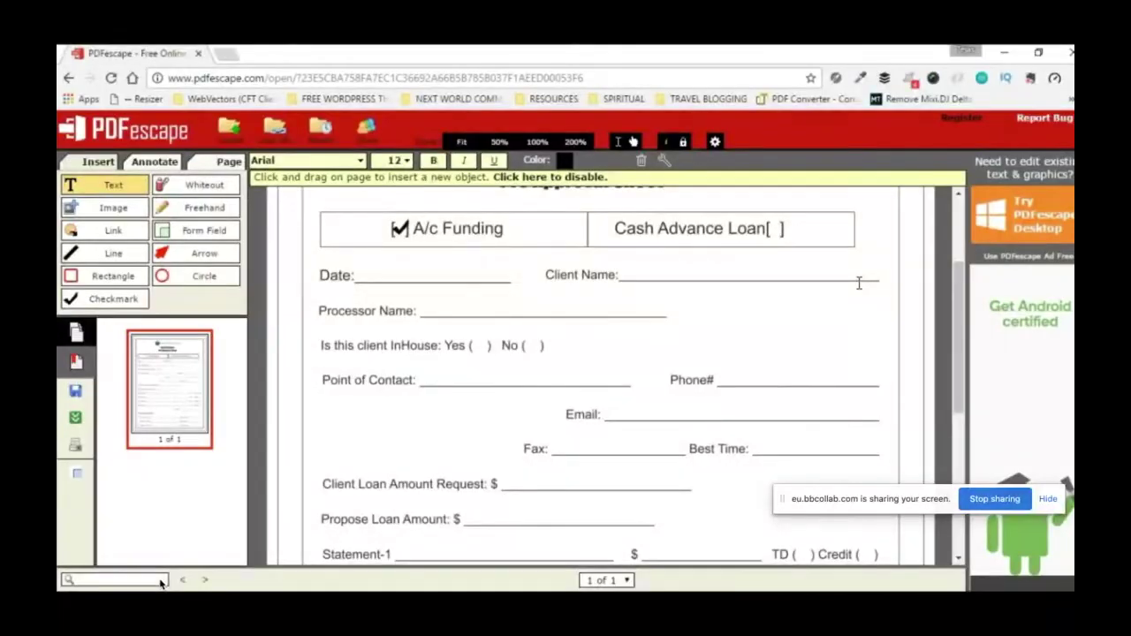
# Step: Type the date 12-16-2016, client name 'My Customer' and processor name 'Mr Processor'
pyautogui.write('12-16-2016')
pyautogui.click(625, 230)
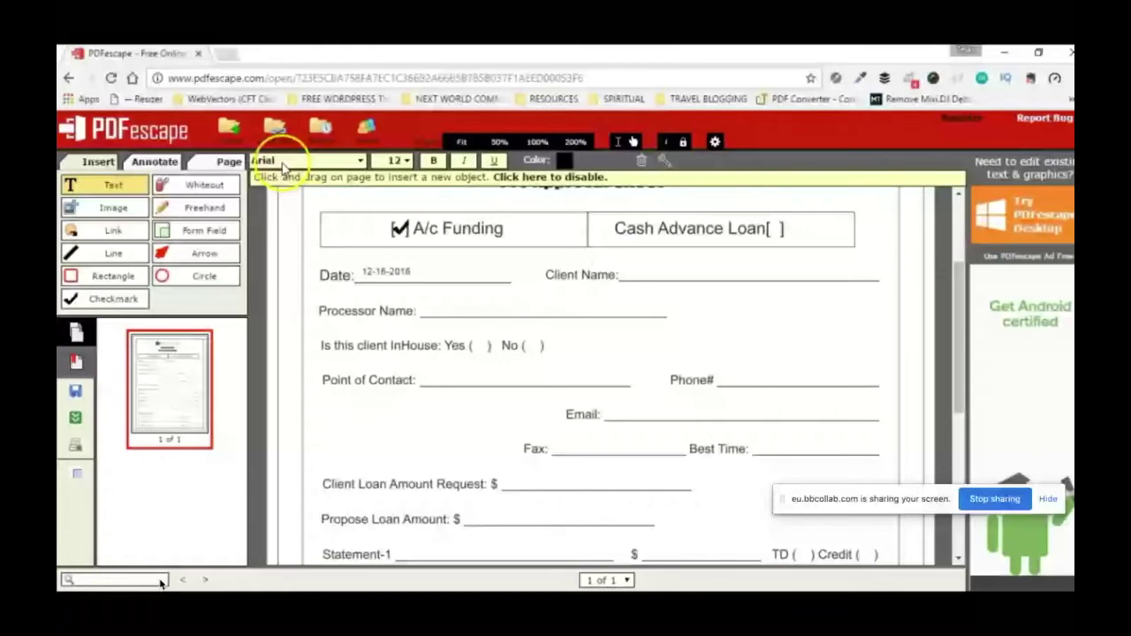
pyautogui.click(342, 265)
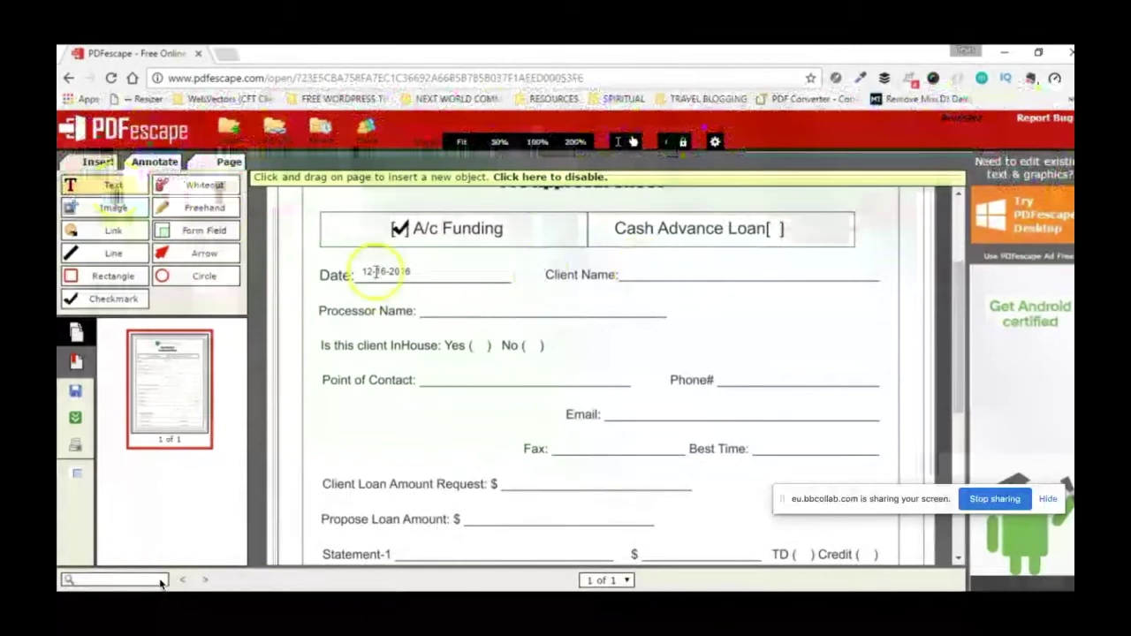
pyautogui.click(627, 274)
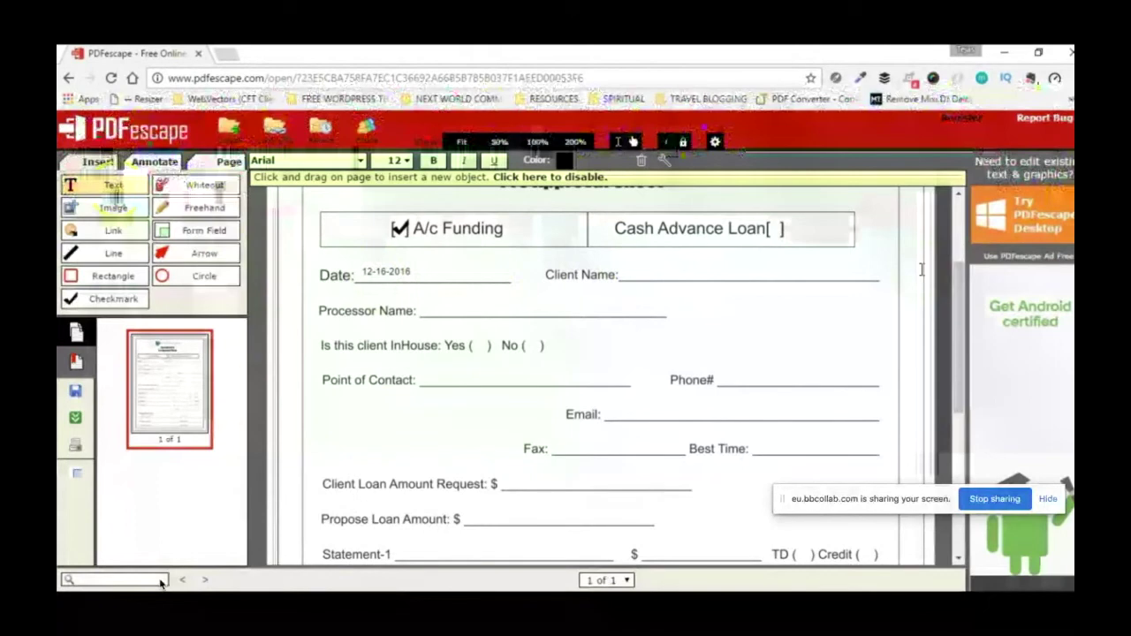
pyautogui.write('My Customer')
pyautogui.click(442, 309)
pyautogui.write('Mr Pro')
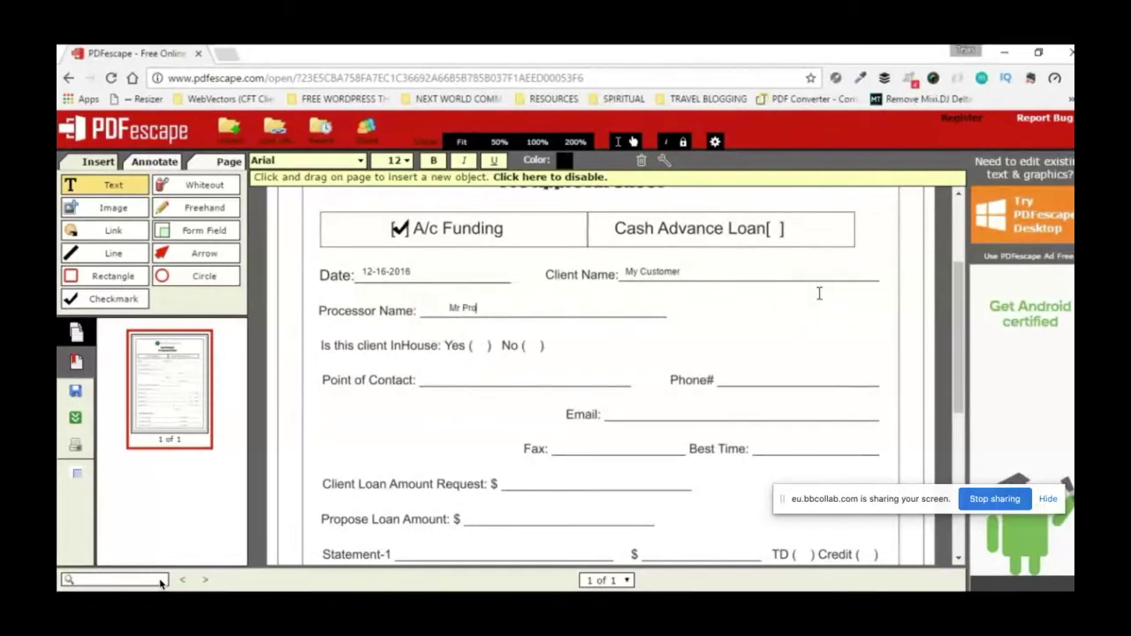
pyautogui.write('cessor')
pyautogui.click(319, 381)
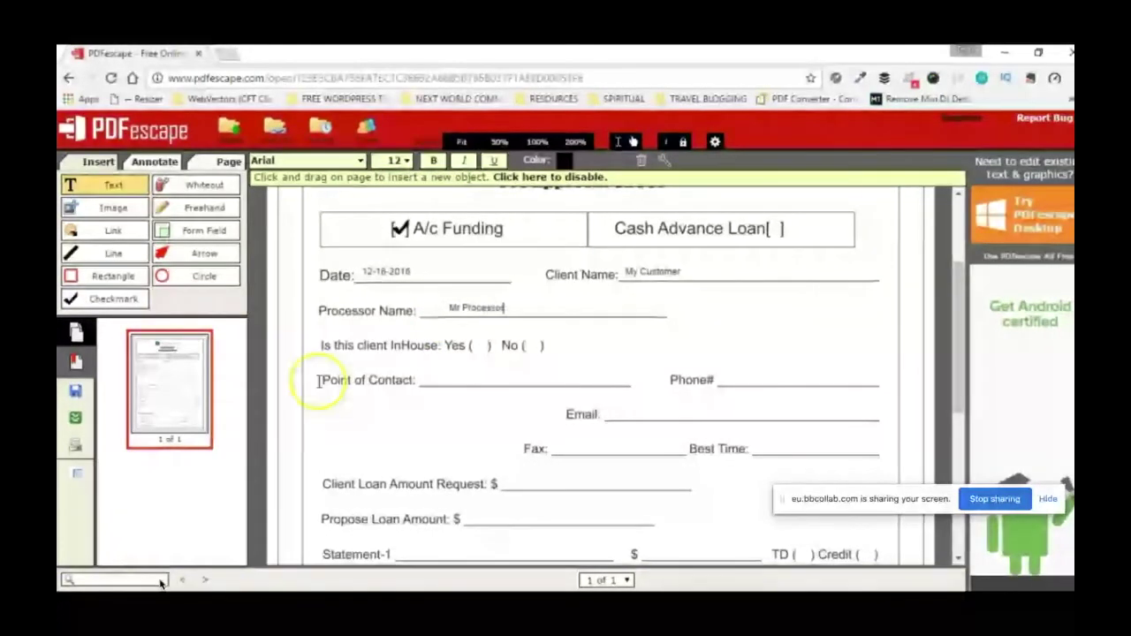
# Step: Tick the InHouse Yes box with a checkmark nudged inside its brackets
pyautogui.click(100, 300)
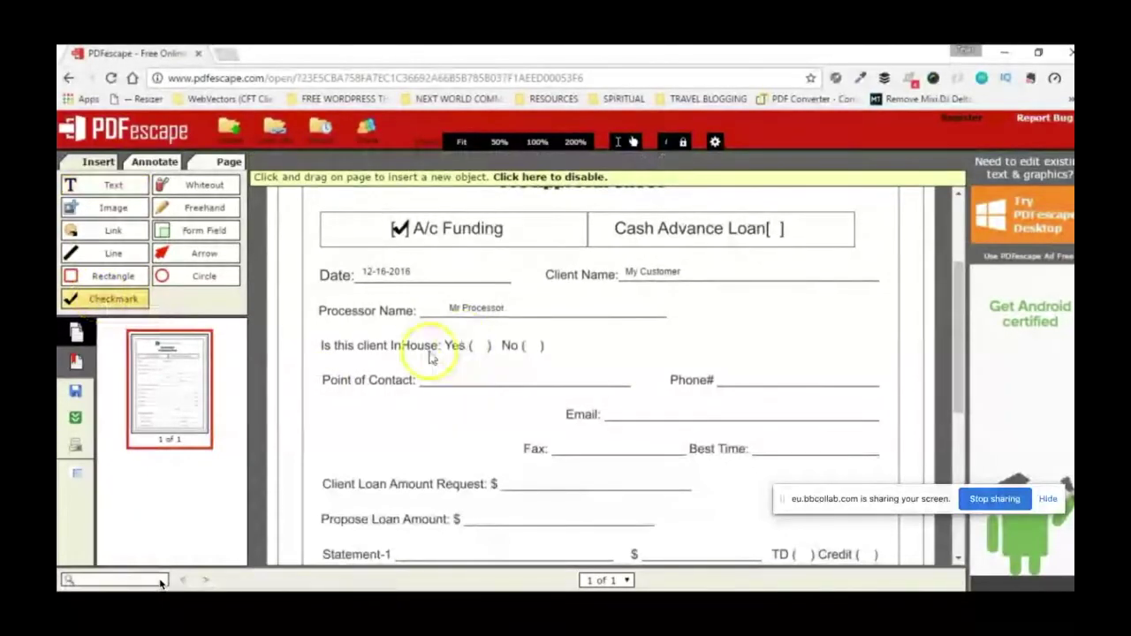
pyautogui.click(478, 345)
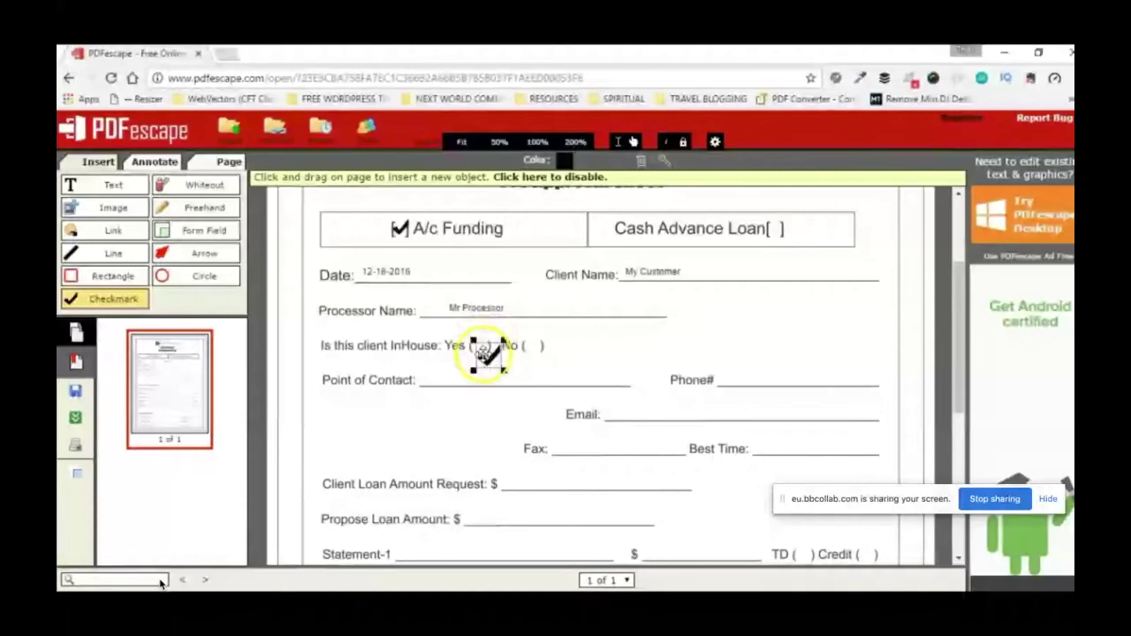
pyautogui.moveTo(477, 354); pyautogui.dragTo(472, 343)
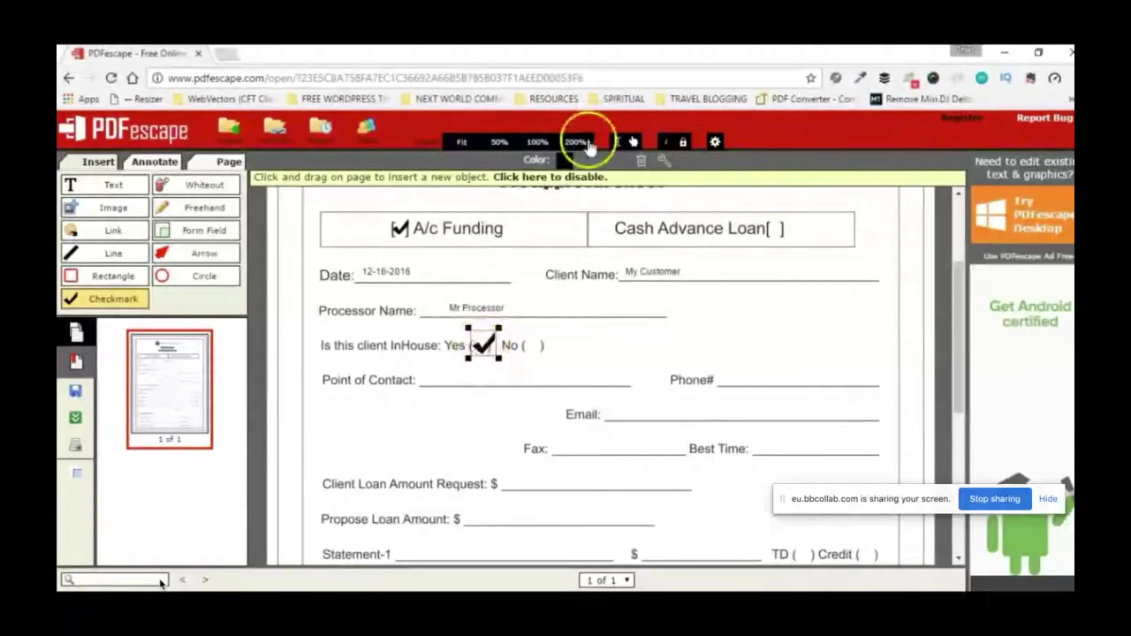
pyautogui.click(570, 176)
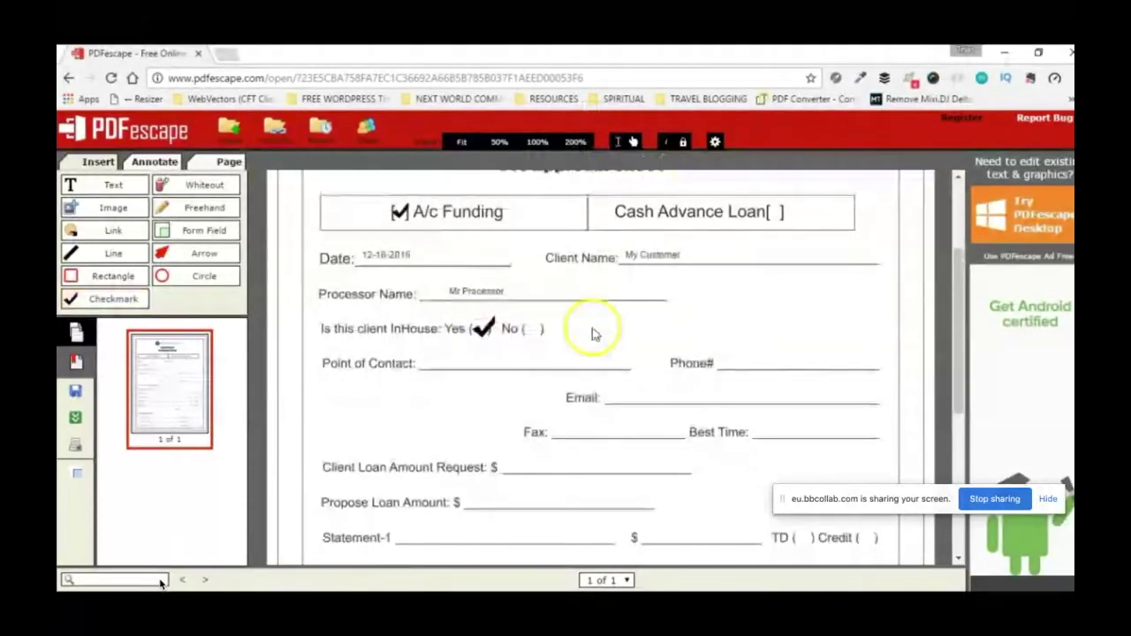
pyautogui.scroll(1, 599, 334)
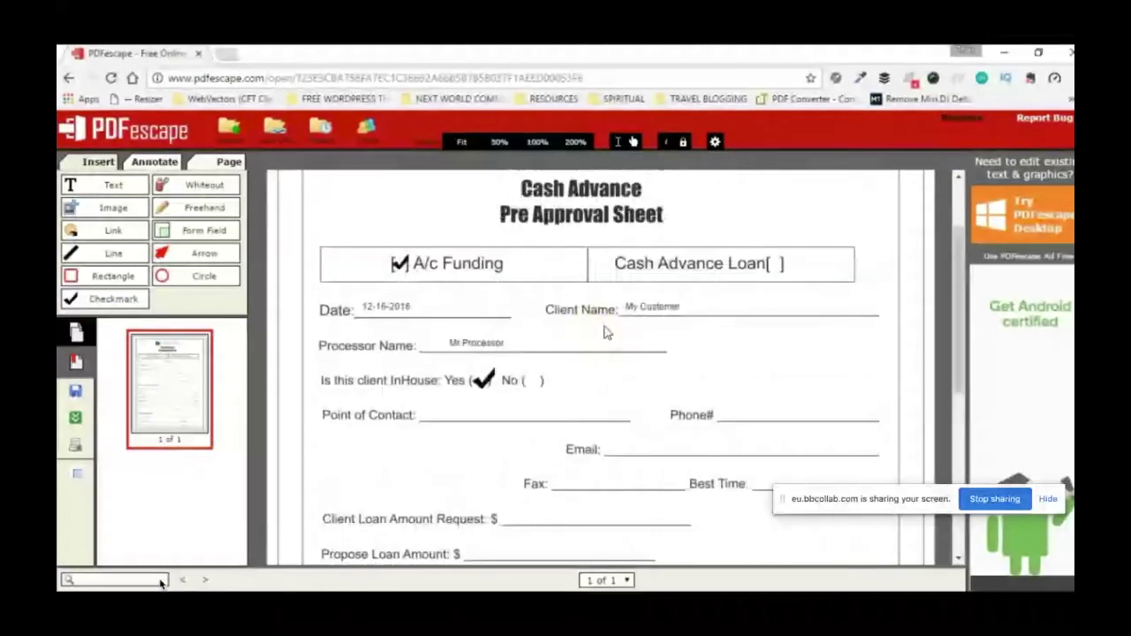
pyautogui.scroll(2, 605, 333)
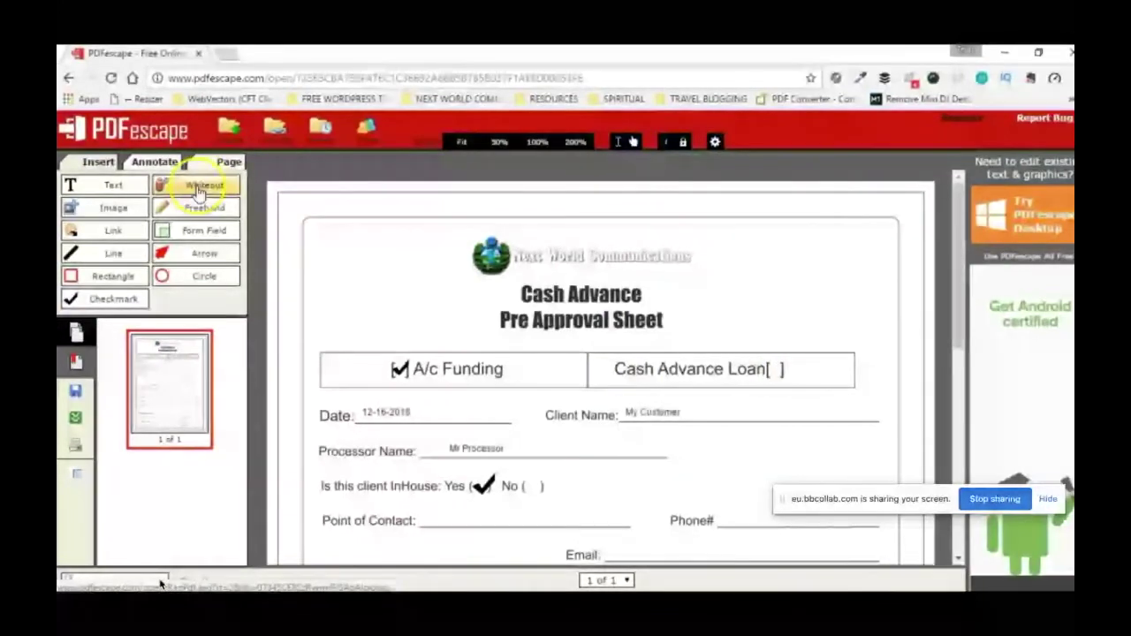
pyautogui.click(198, 190)
pyautogui.moveTo(608, 375); pyautogui.dragTo(798, 405)
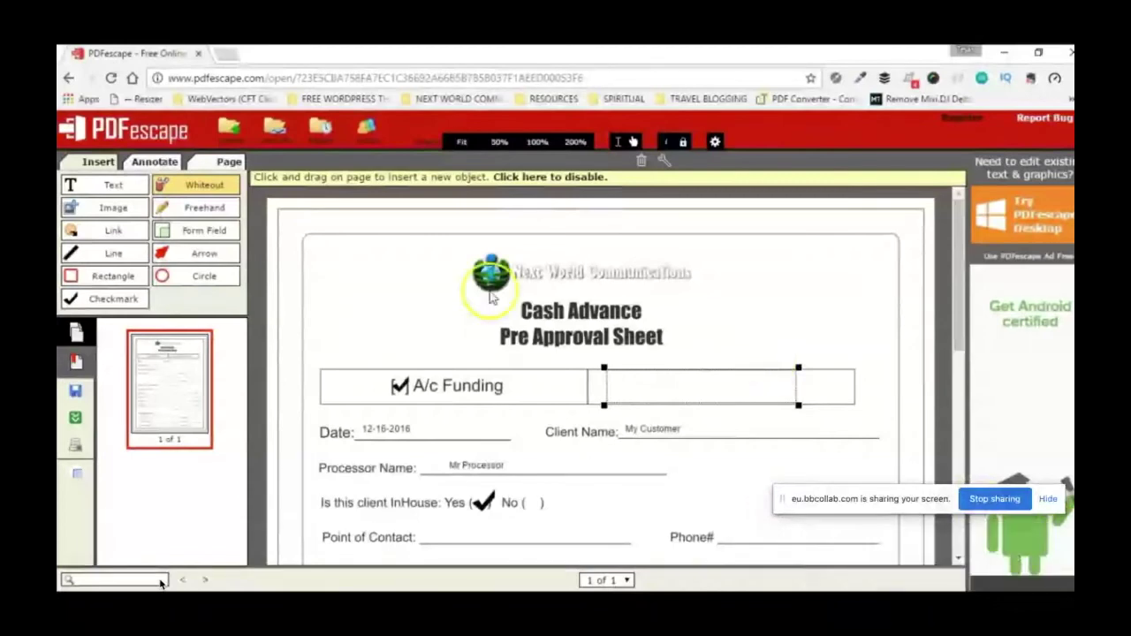
pyautogui.click(182, 192)
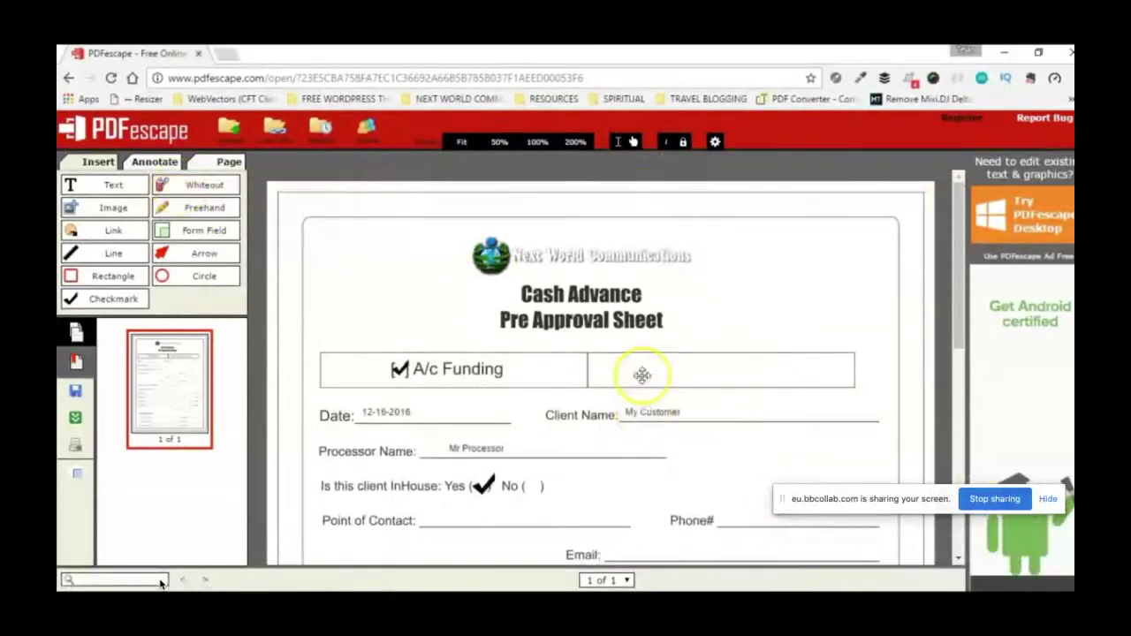
pyautogui.click(646, 373)
pyautogui.moveTo(646, 373)
pyautogui.mouseDown()
pyautogui.moveTo(728, 366)
pyautogui.moveTo(640, 382)
pyautogui.mouseUp()
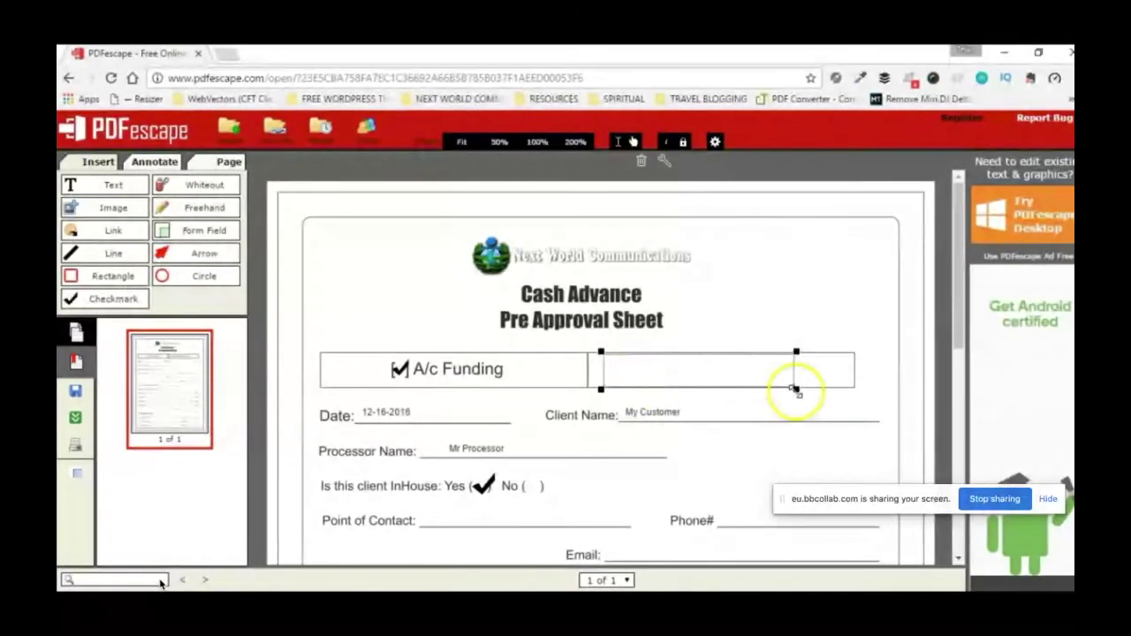
pyautogui.moveTo(795, 390); pyautogui.dragTo(798, 384)
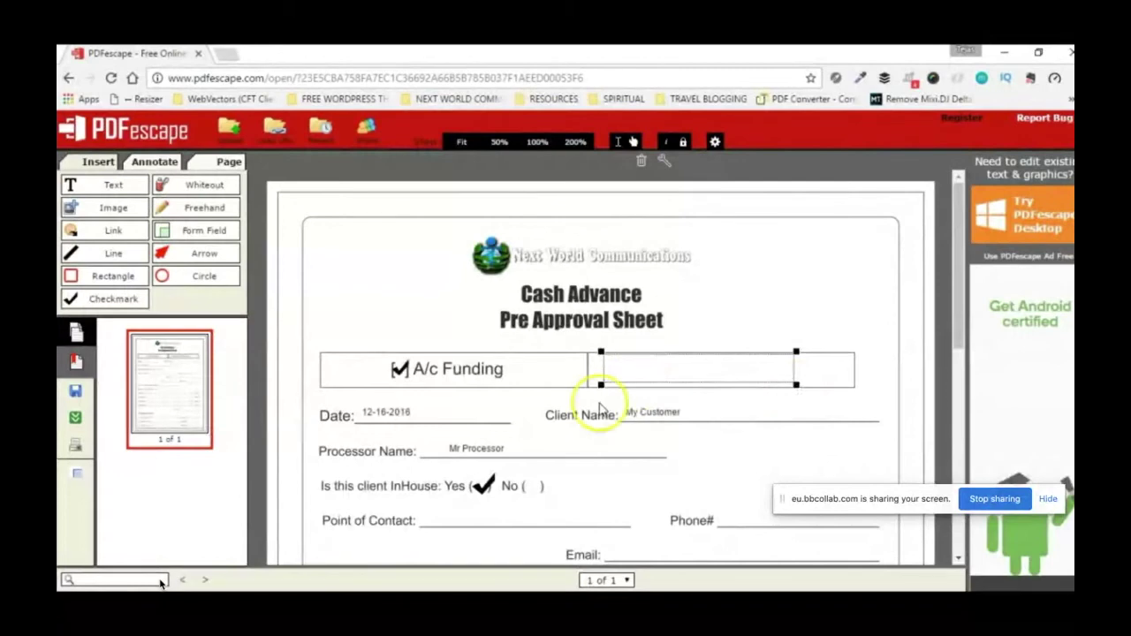
pyautogui.click(112, 186)
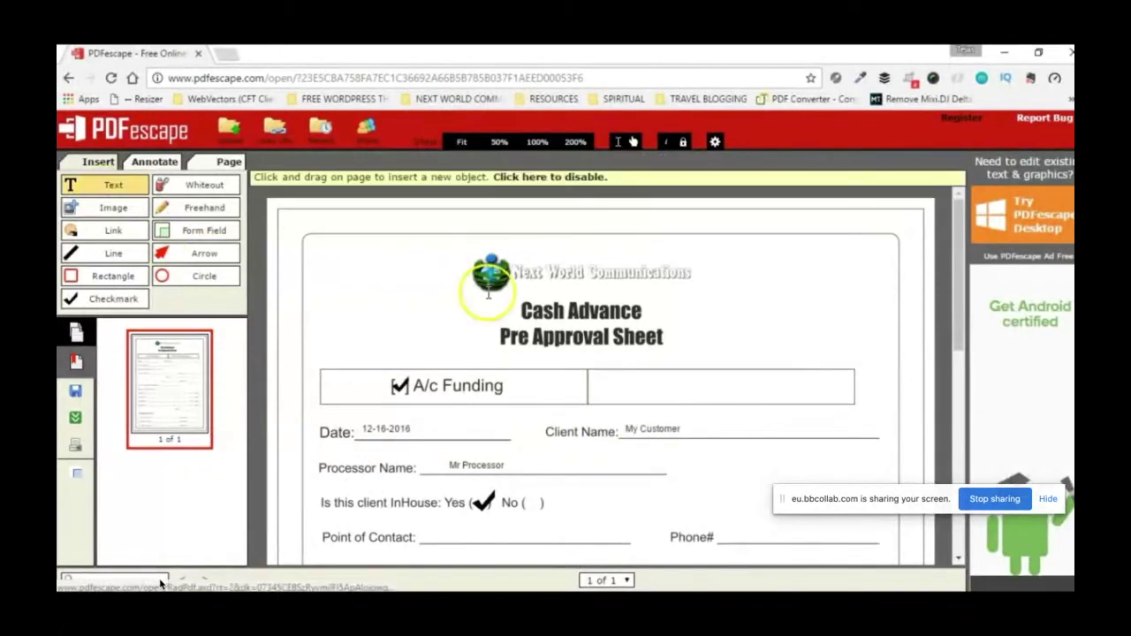
pyautogui.click(619, 387)
pyautogui.write('k;')
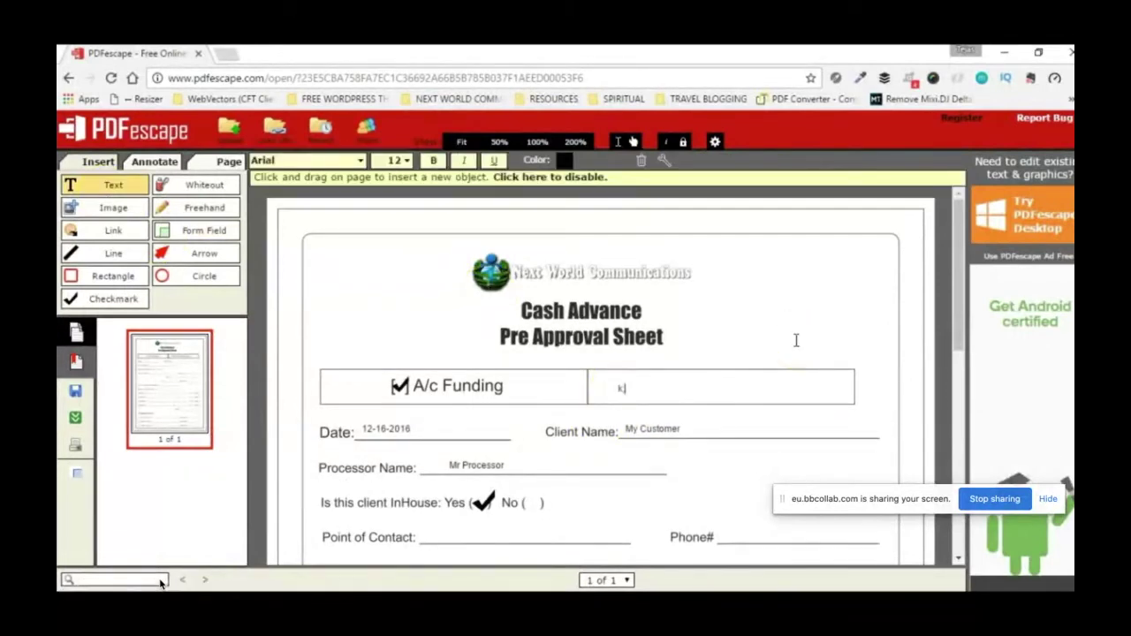
pyautogui.write('asdfkjasljdf;lasdjf')
pyautogui.click(797, 341)
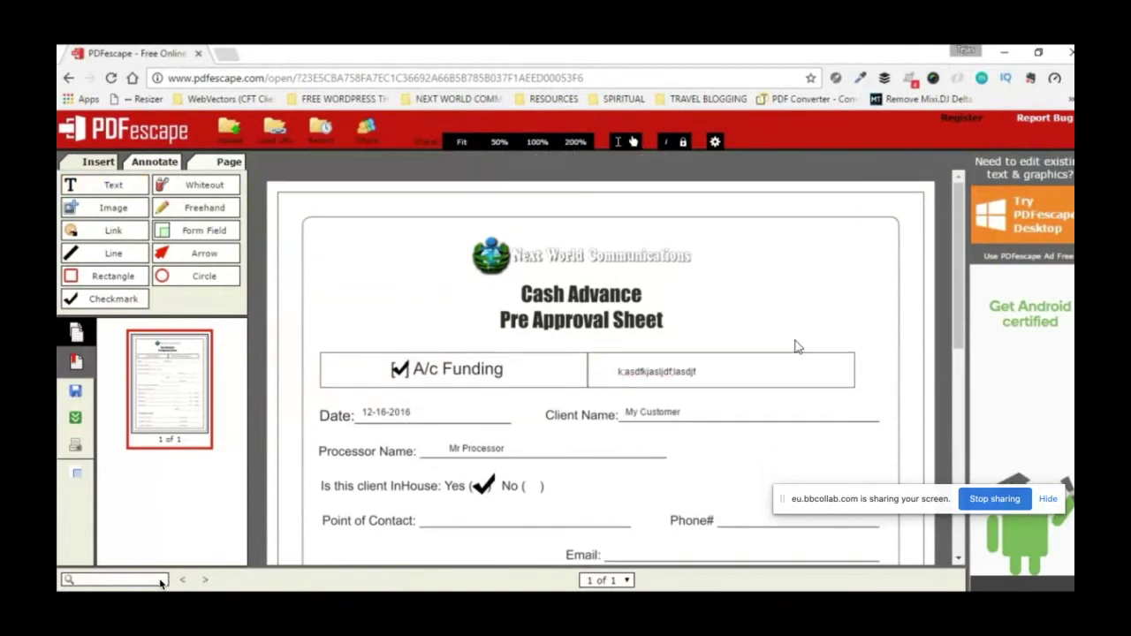
pyautogui.click(682, 373)
pyautogui.click(646, 369)
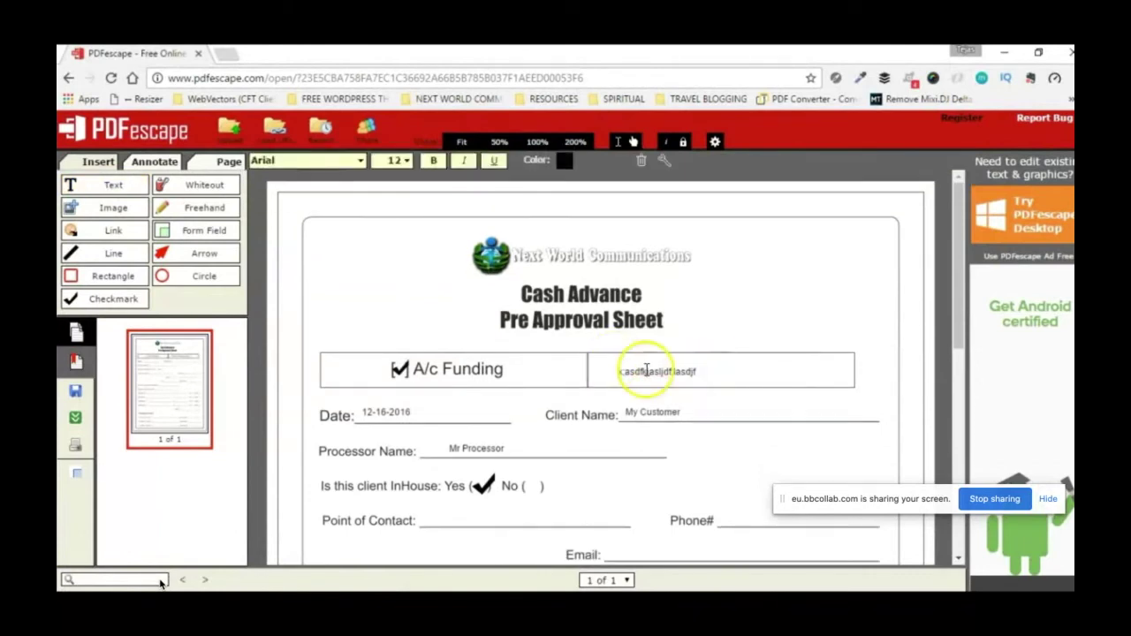
pyautogui.click(203, 229)
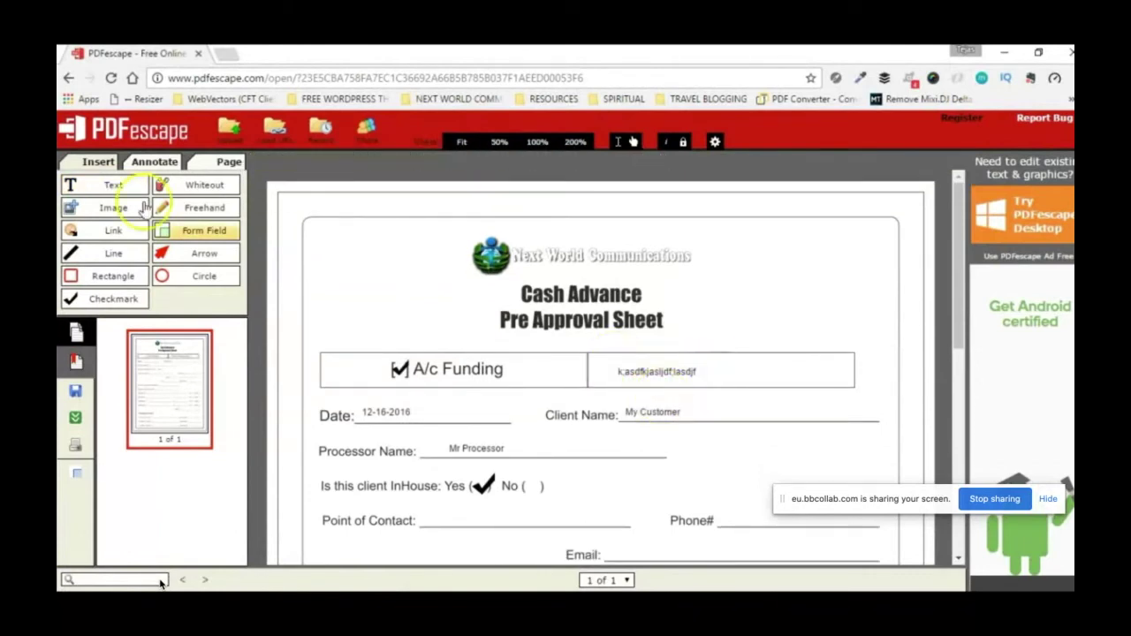
pyautogui.click(662, 371)
pyautogui.press('BackSpace')
pyautogui.press('BackSpace')
pyautogui.press('BackSpace')
pyautogui.press('BackSpace')
pyautogui.press('BackSpace')
pyautogui.press('BackSpace')
pyautogui.press('BackSpace')
pyautogui.press('BackSpace')
pyautogui.press('BackSpace')
pyautogui.press('BackSpace')
pyautogui.press('BackSpace')
pyautogui.press('BackSpace')
pyautogui.press('BackSpace')
pyautogui.press('BackSpace')
pyautogui.press('BackSpace')
pyautogui.press('BackSpace')
pyautogui.press('BackSpace')
pyautogui.press('BackSpace')
pyautogui.press('BackSpace')
pyautogui.press('BackSpace')
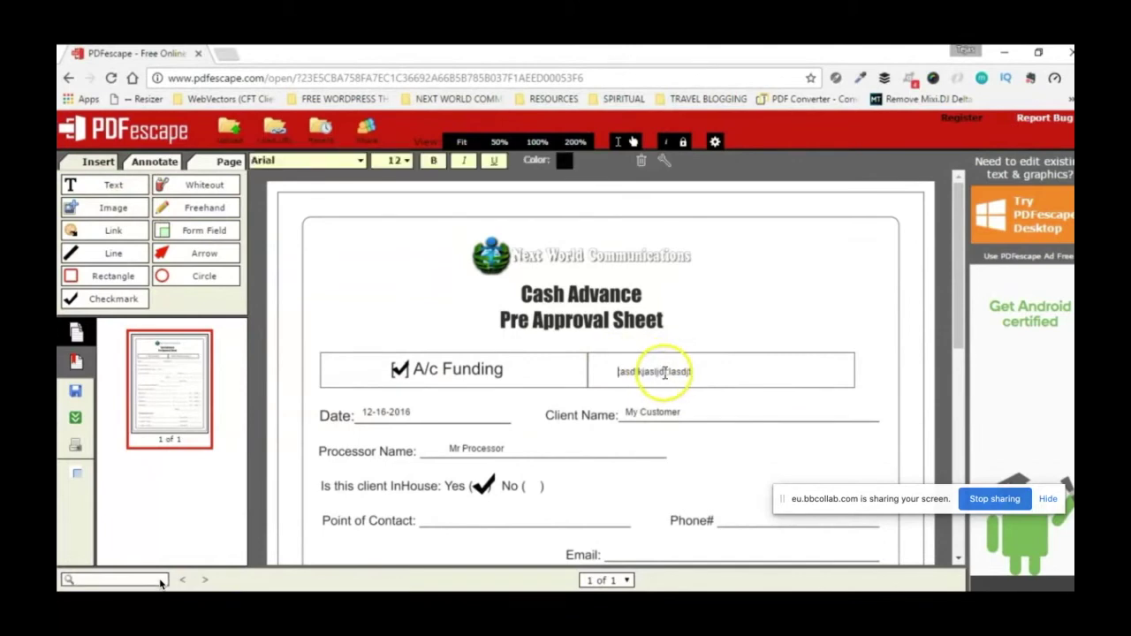
pyautogui.click(699, 365)
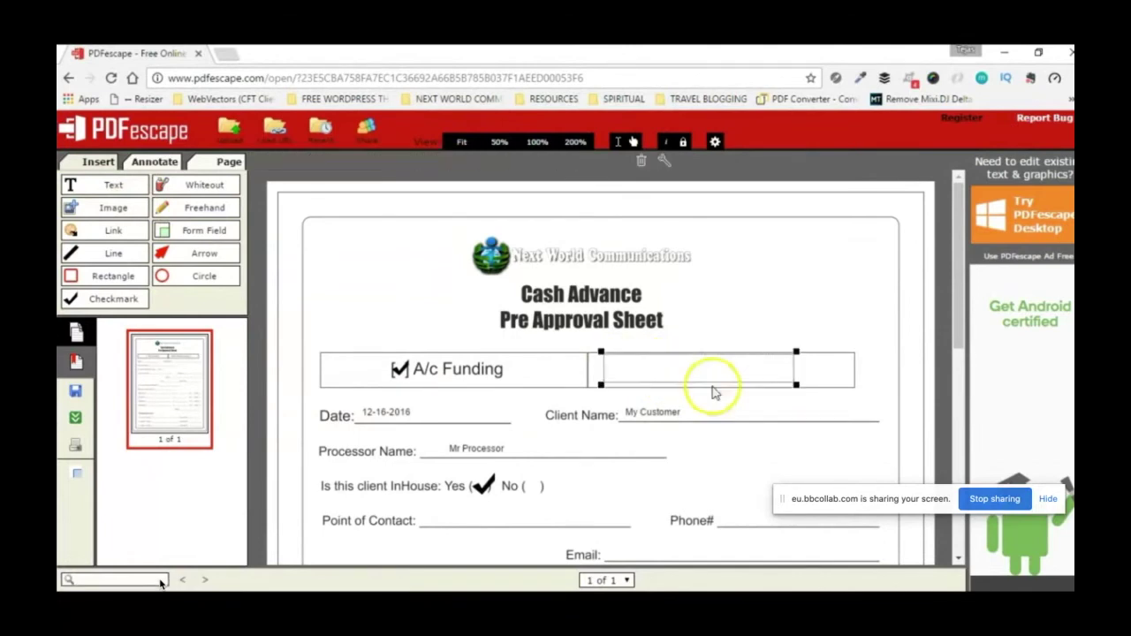
pyautogui.press('Delete')
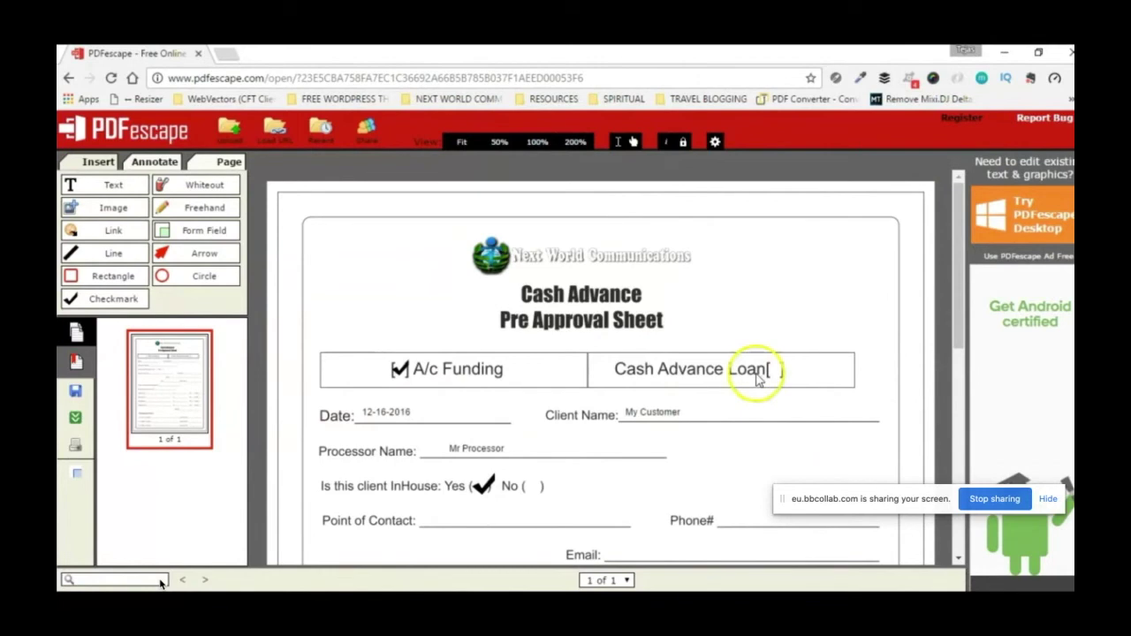
# Step: Upload the Home icon image from the png/96x96 folder as a new page image
pyautogui.scroll(-3, 705, 322)
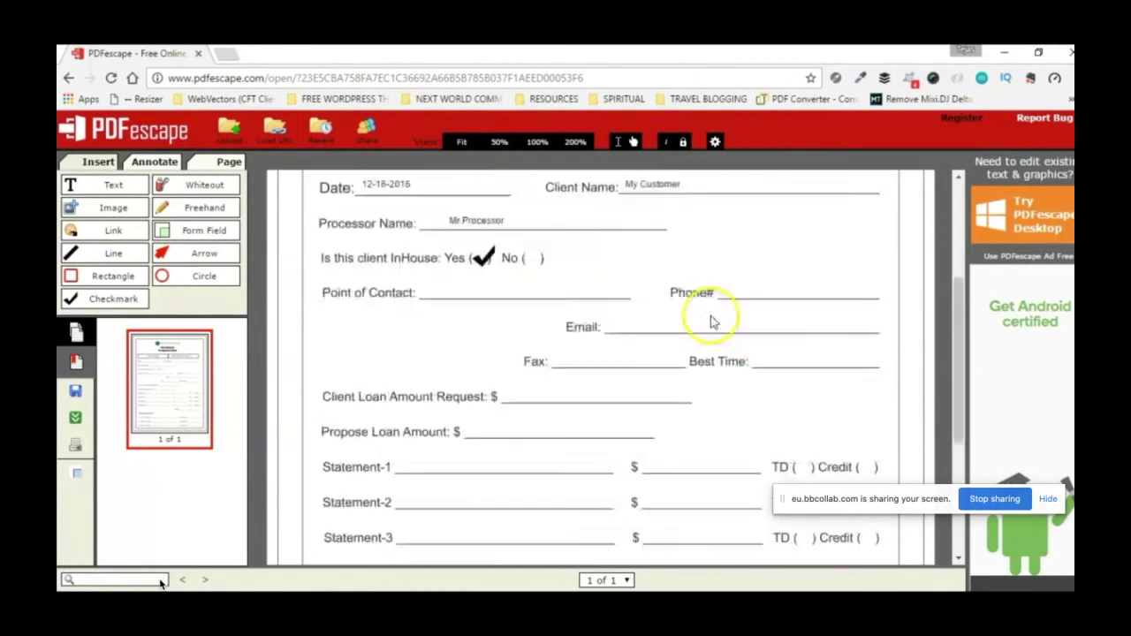
pyautogui.scroll(3, 714, 322)
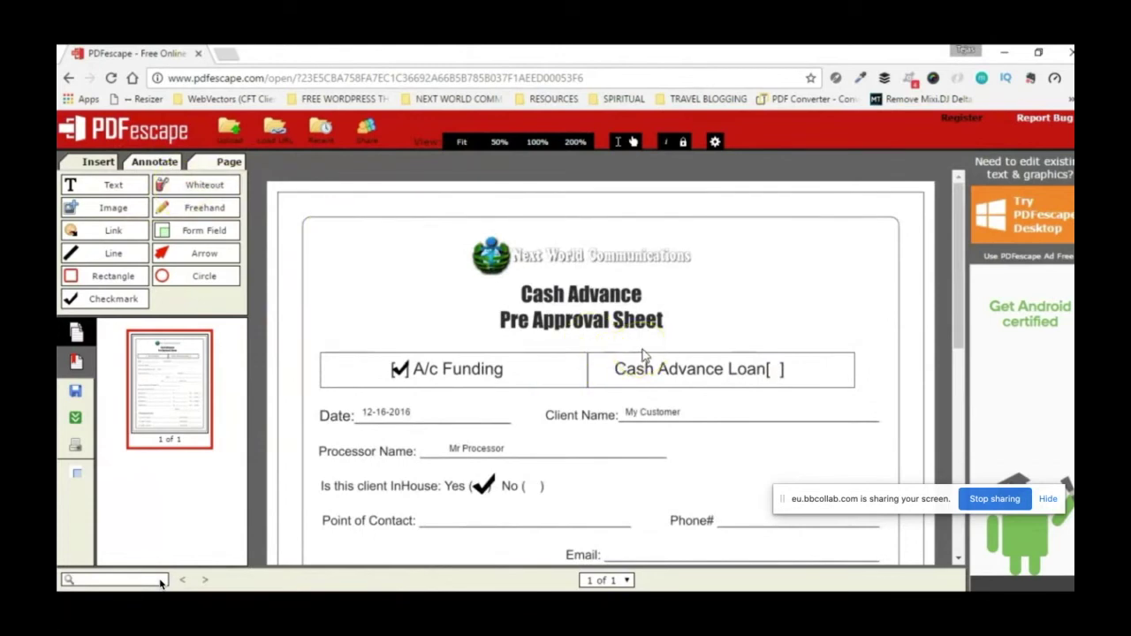
pyautogui.scroll(-1, 645, 355)
pyautogui.scroll(-5, 654, 345)
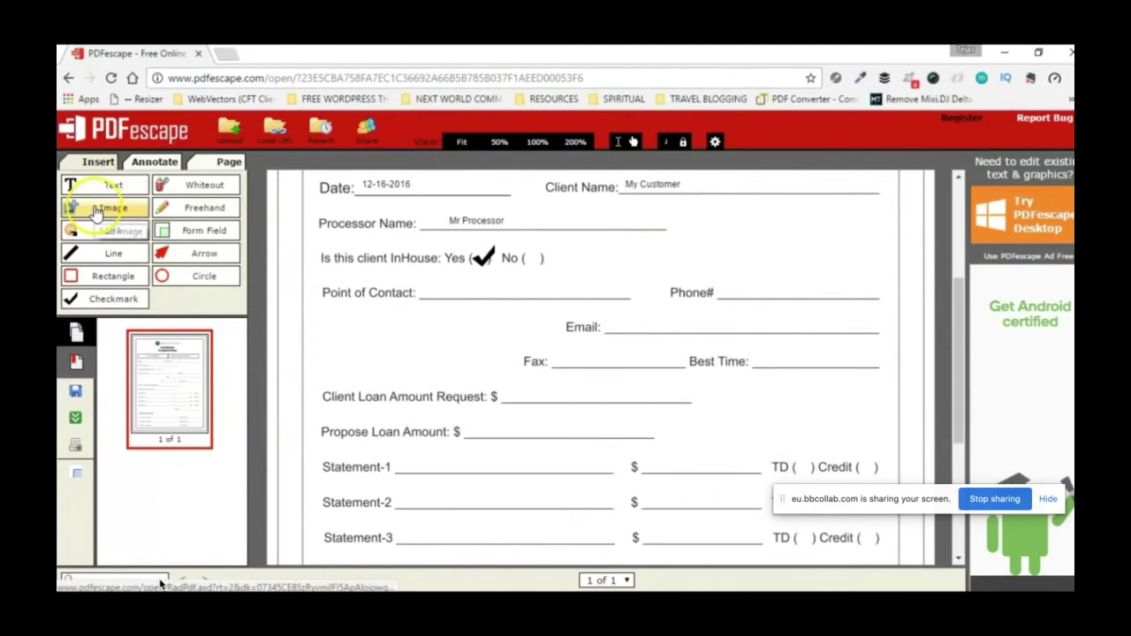
pyautogui.scroll(-5, 292, 273)
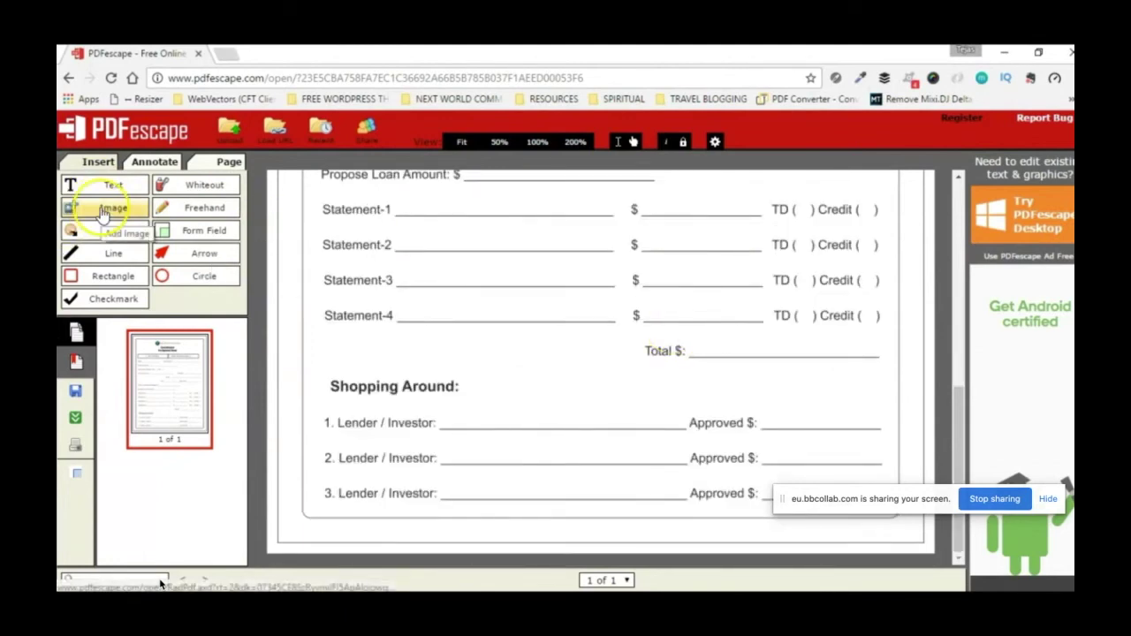
pyautogui.click(103, 214)
pyautogui.click(519, 297)
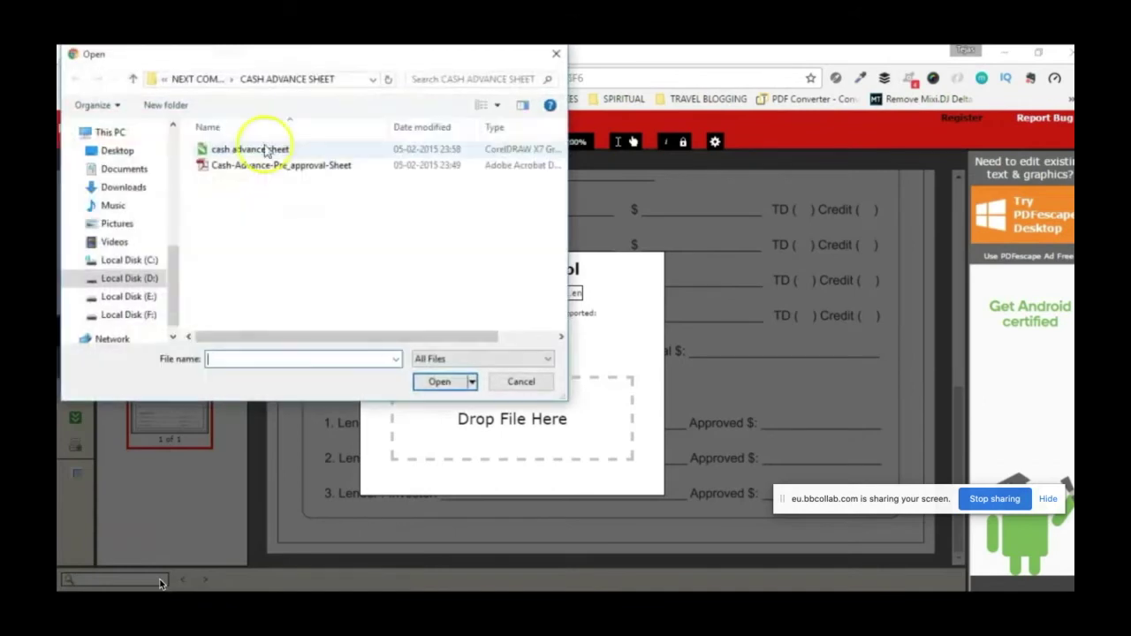
pyautogui.click(133, 80)
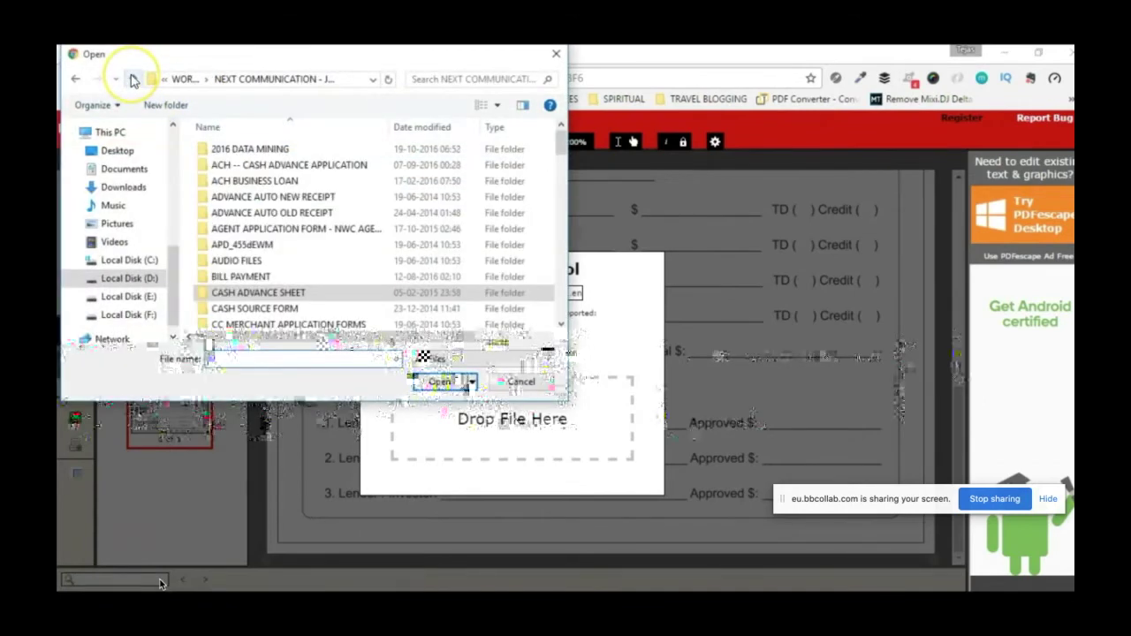
pyautogui.scroll(-5, 244, 227)
pyautogui.scroll(-4, 244, 227)
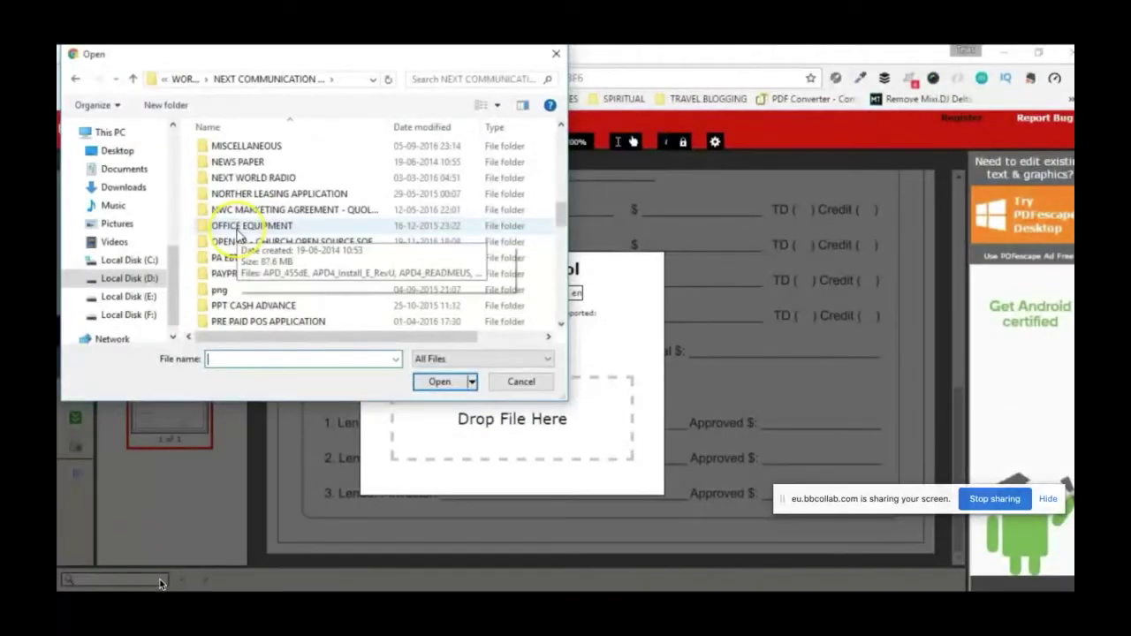
pyautogui.doubleClick(219, 290)
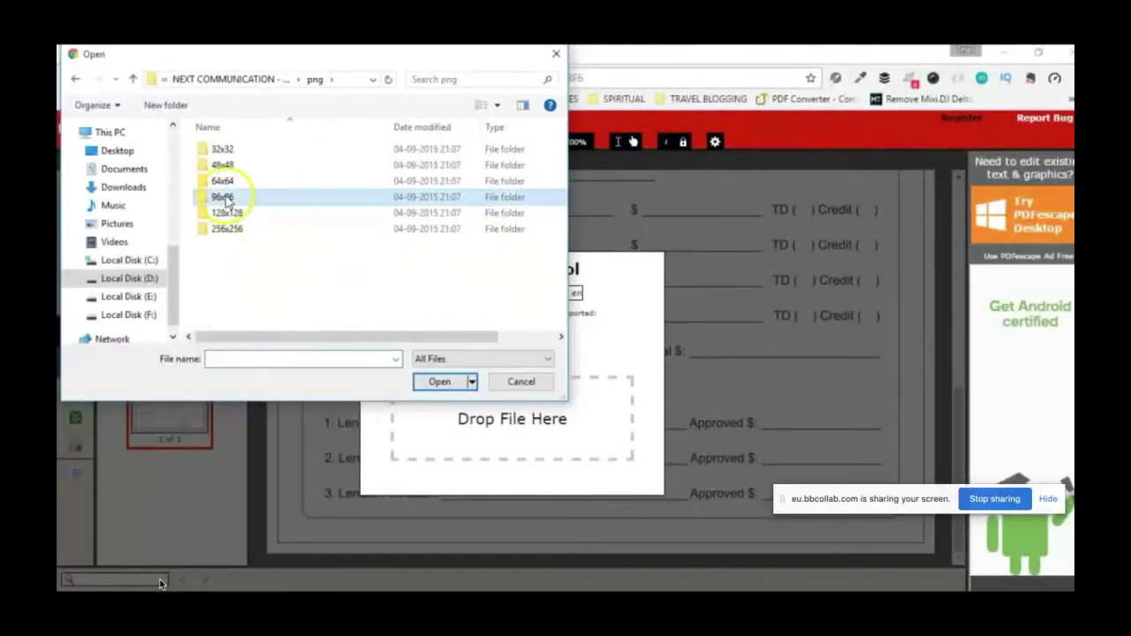
pyautogui.doubleClick(228, 195)
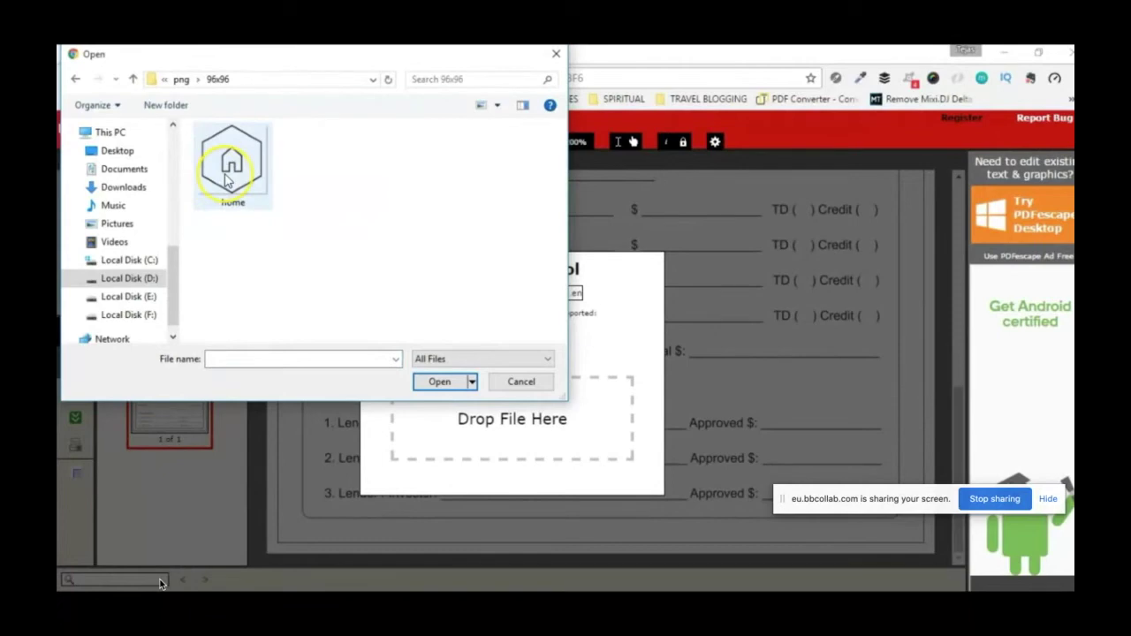
pyautogui.click(227, 181)
pyautogui.click(437, 380)
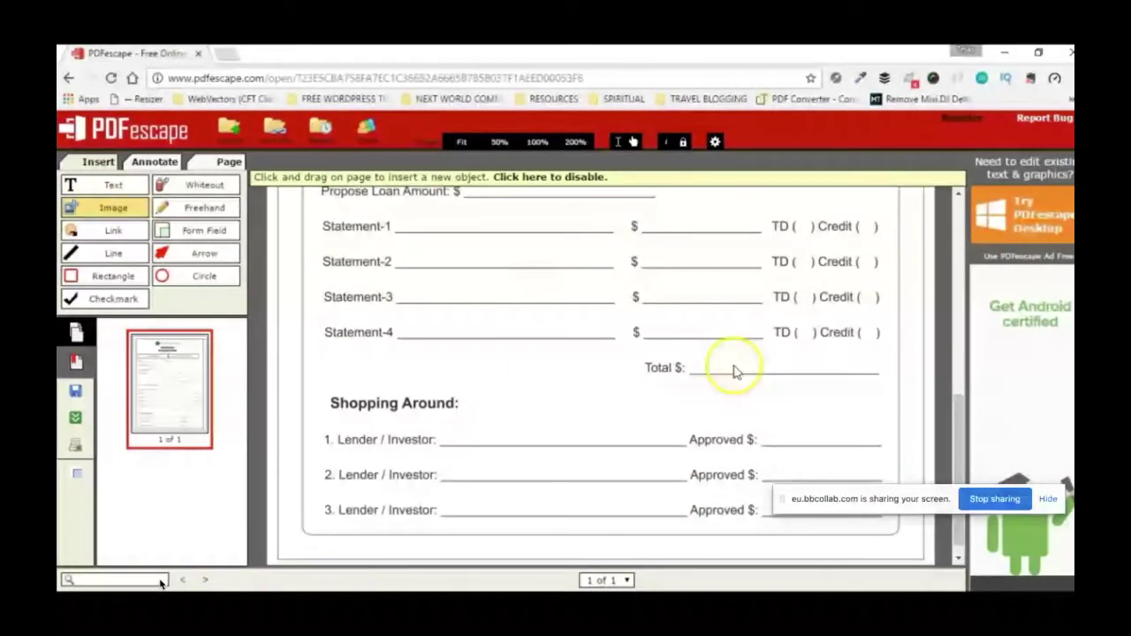
# Step: Place, shrink and move the house image toward Total $, then delete it
pyautogui.click(492, 375)
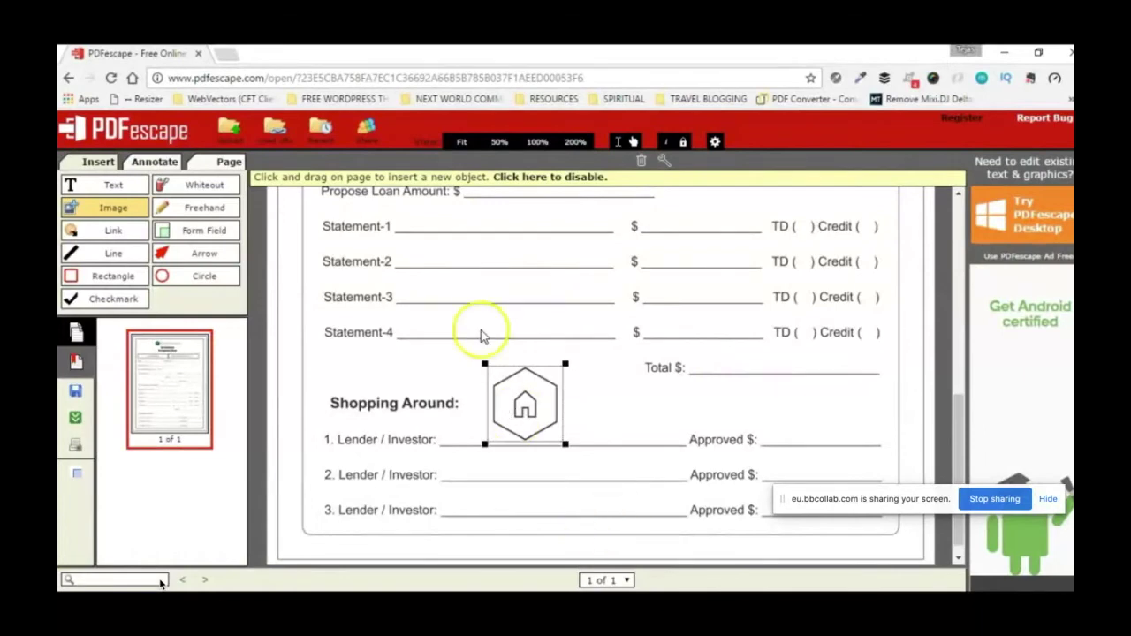
pyautogui.click(525, 177)
pyautogui.click(561, 446)
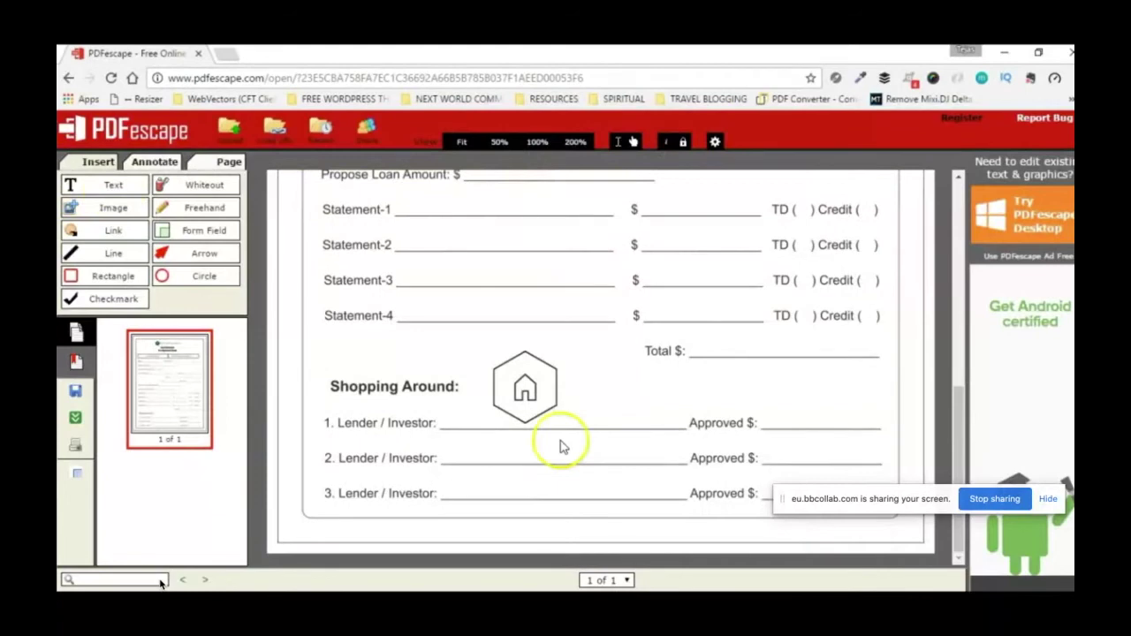
pyautogui.moveTo(529, 391); pyautogui.dragTo(507, 371)
pyautogui.moveTo(545, 405)
pyautogui.mouseDown()
pyautogui.moveTo(507, 360)
pyautogui.moveTo(556, 425)
pyautogui.moveTo(537, 392)
pyautogui.mouseUp()
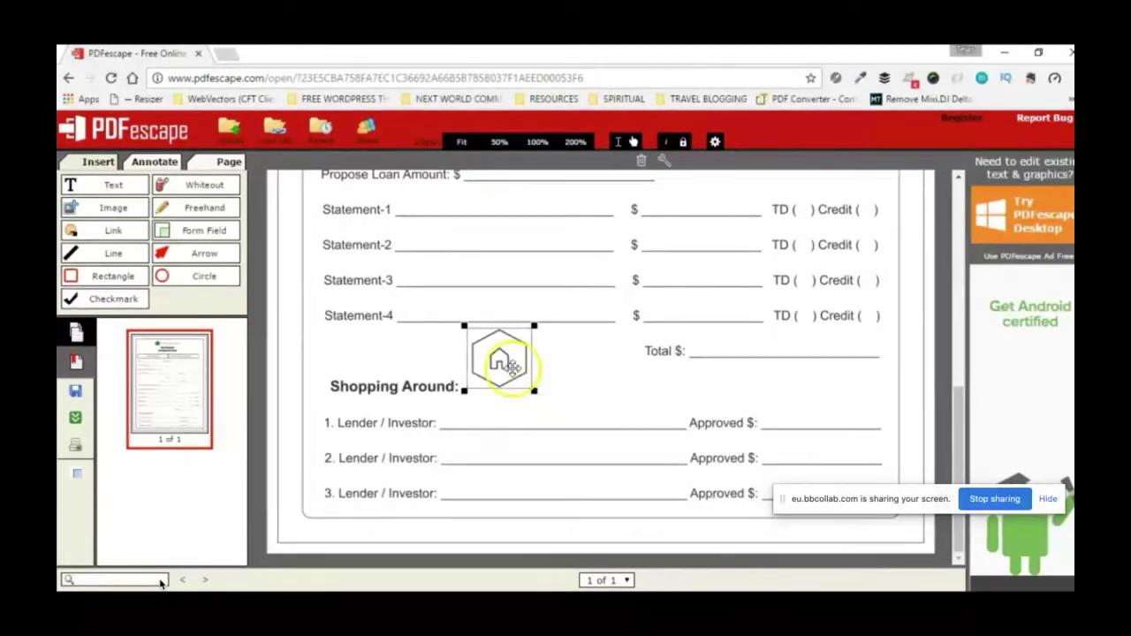
pyautogui.moveTo(504, 363); pyautogui.dragTo(563, 369)
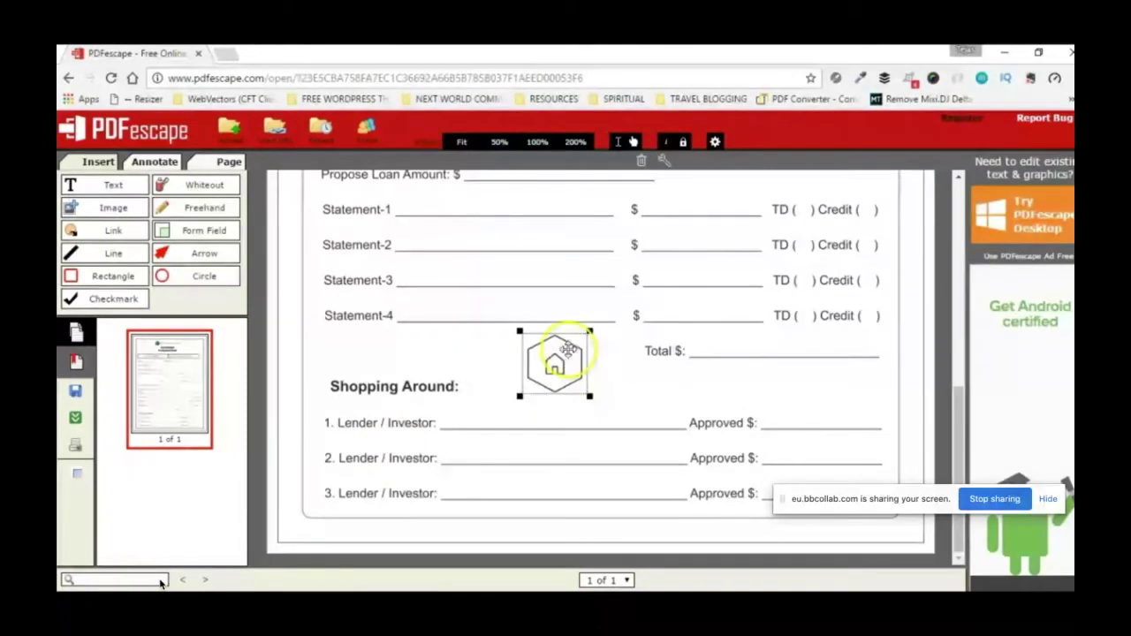
pyautogui.press('Delete')
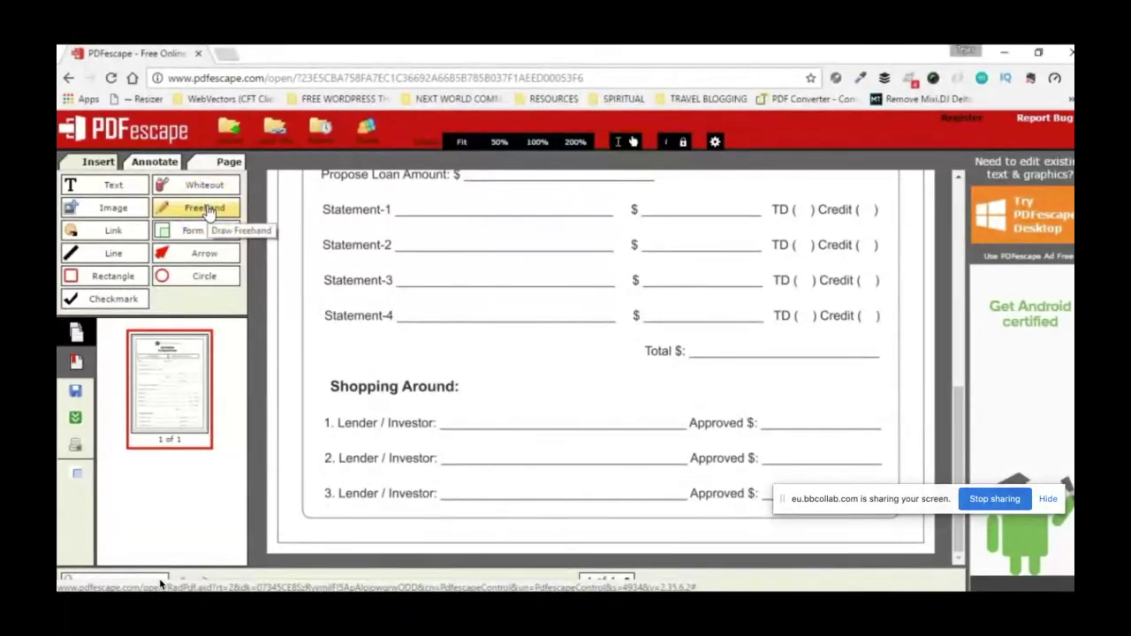
pyautogui.click(209, 212)
pyautogui.moveTo(511, 314)
pyautogui.mouseDown()
pyautogui.moveTo(485, 371)
pyautogui.moveTo(523, 386)
pyautogui.moveTo(493, 311)
pyautogui.mouseUp()
pyautogui.scroll(3, 566, 353)
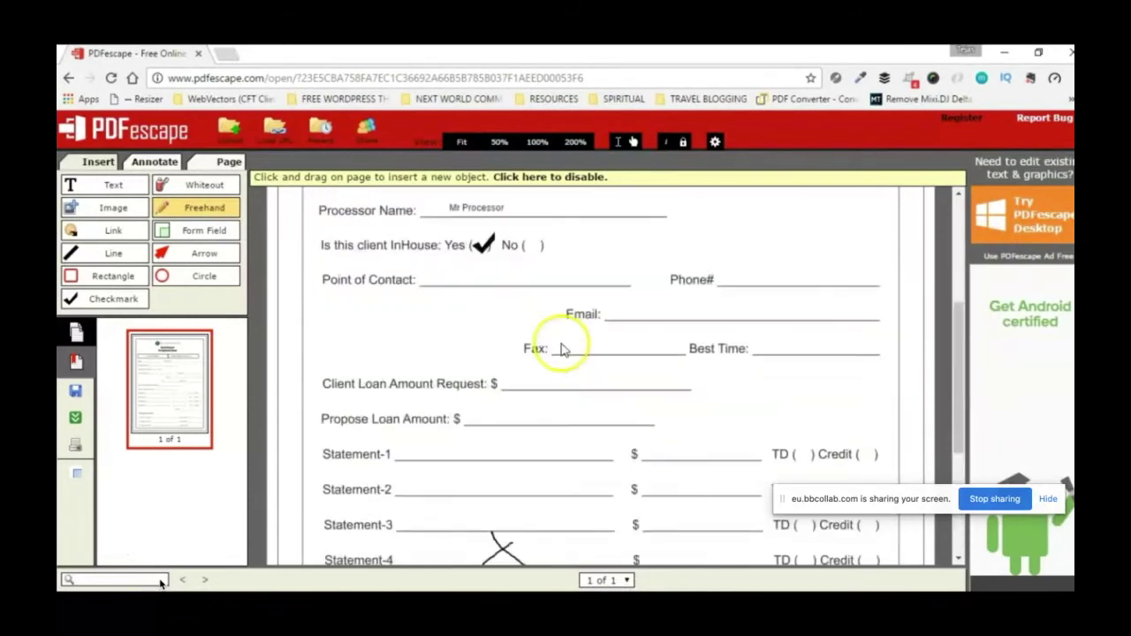
pyautogui.scroll(-2, 560, 366)
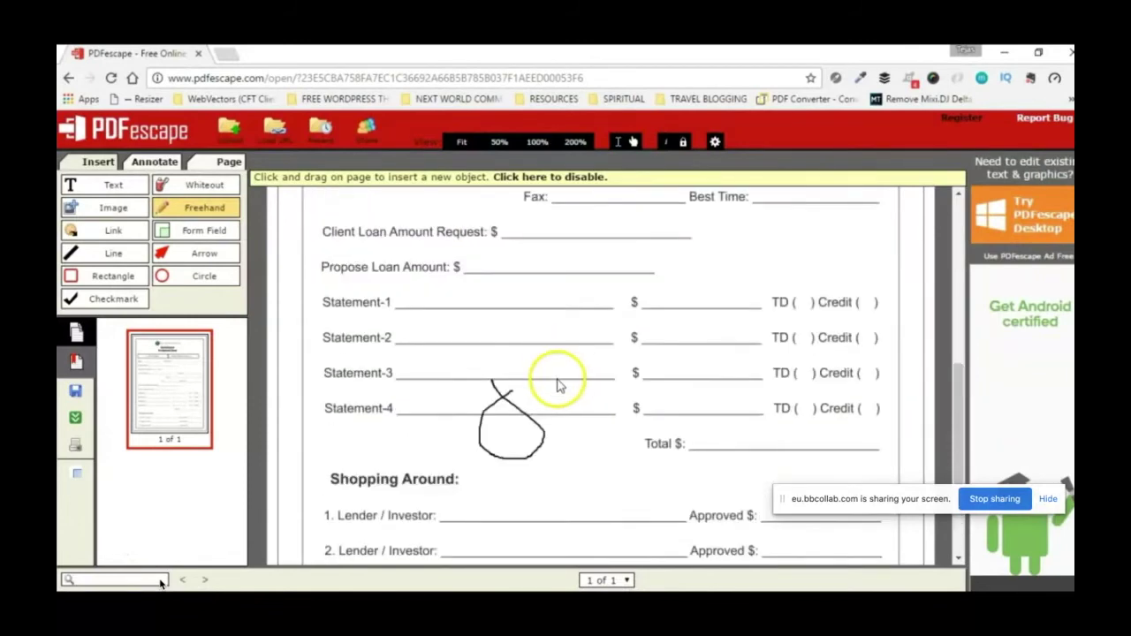
pyautogui.click(212, 214)
pyautogui.click(484, 415)
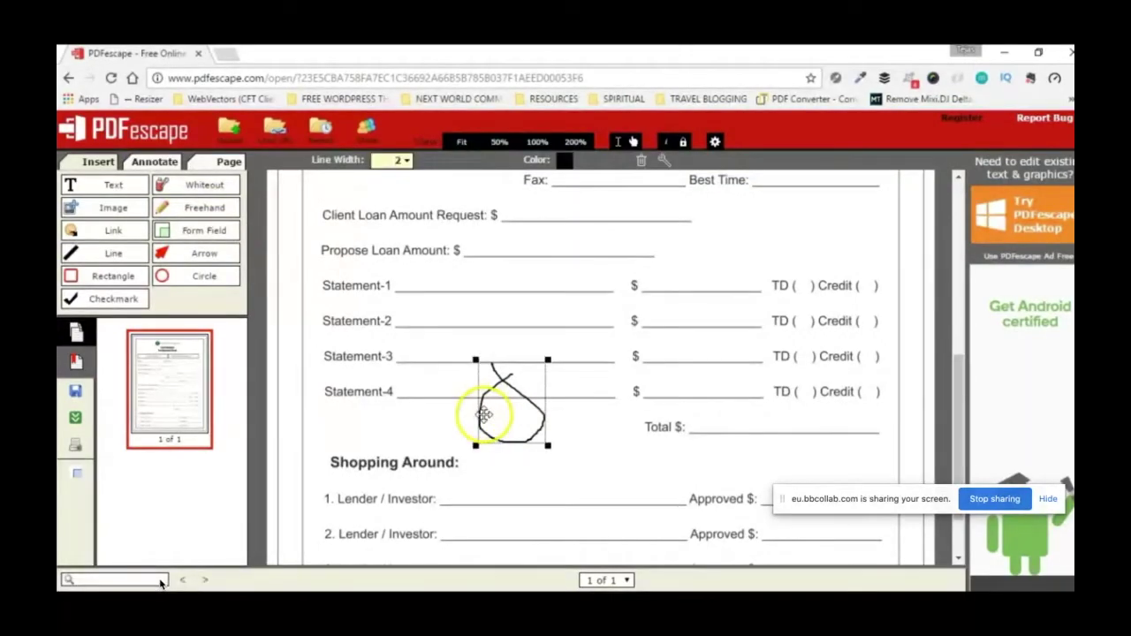
pyautogui.press('Delete')
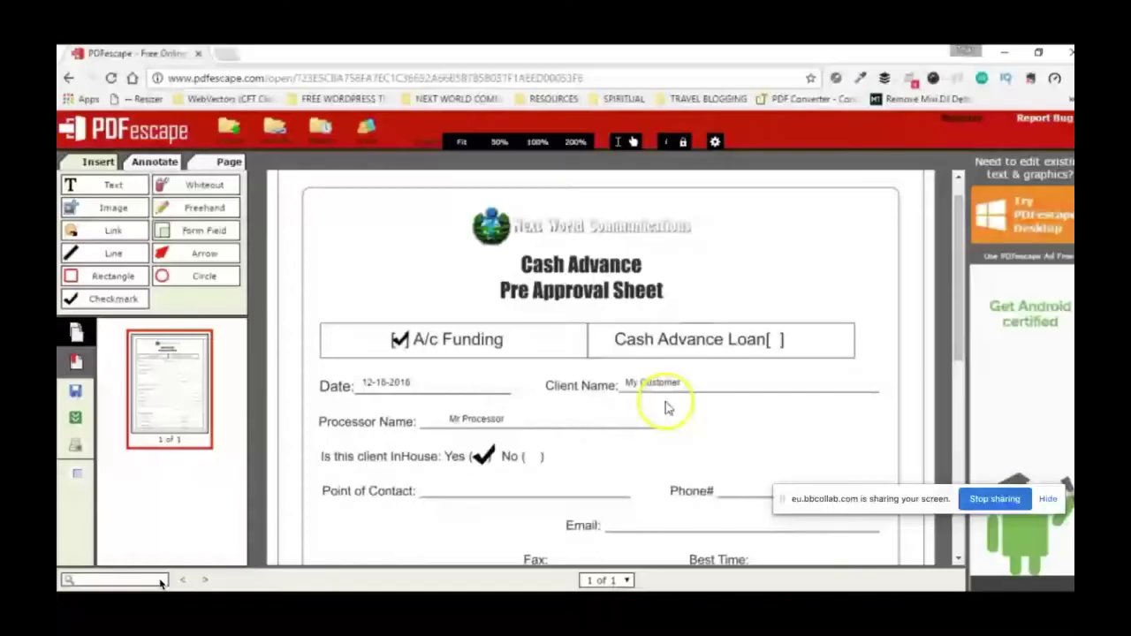
pyautogui.click(204, 208)
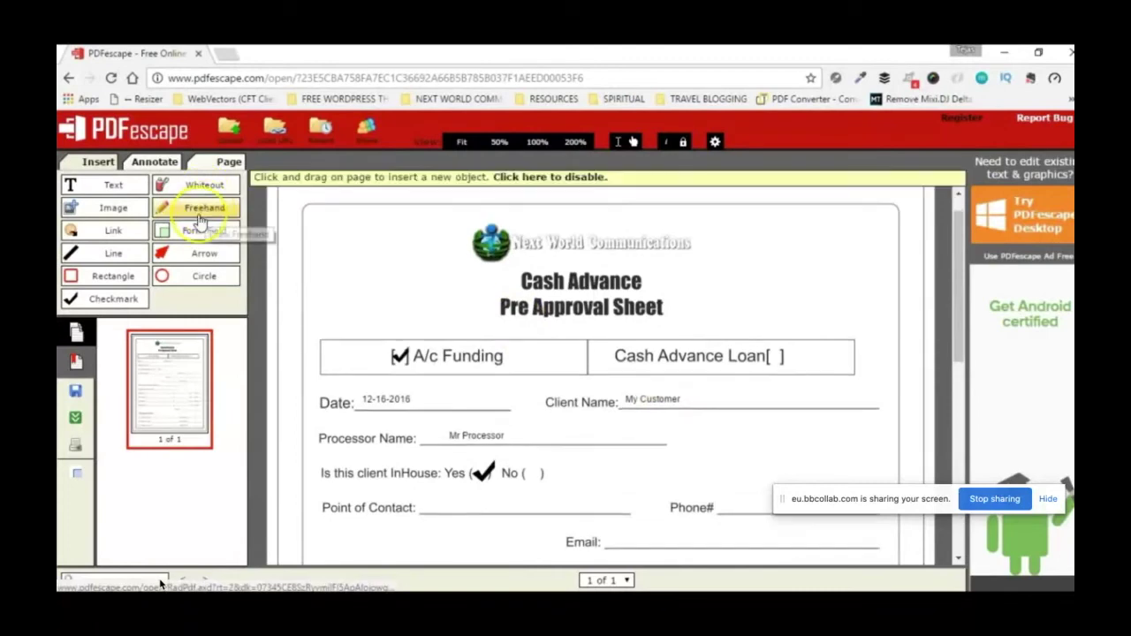
pyautogui.moveTo(619, 399); pyautogui.dragTo(650, 435)
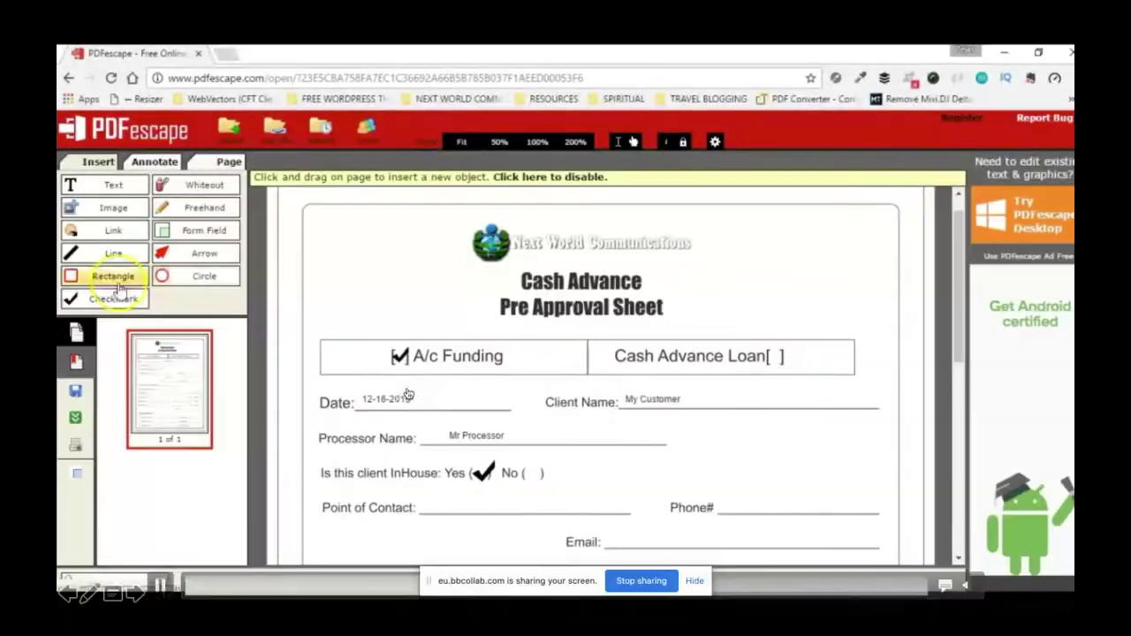
pyautogui.click(113, 279)
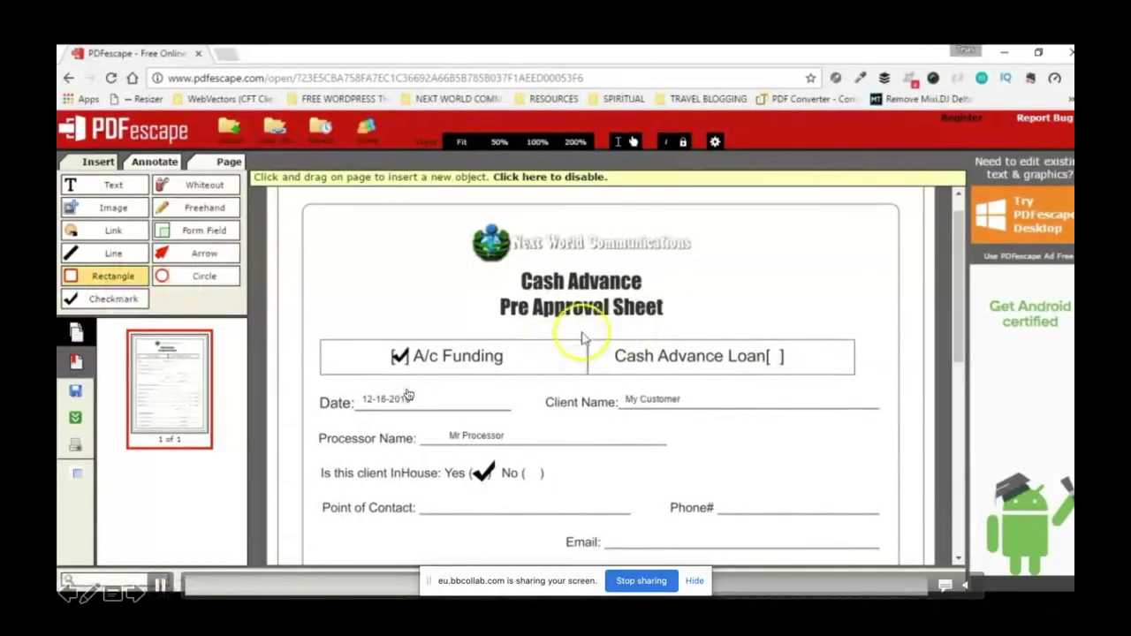
pyautogui.moveTo(584, 333); pyautogui.dragTo(841, 390)
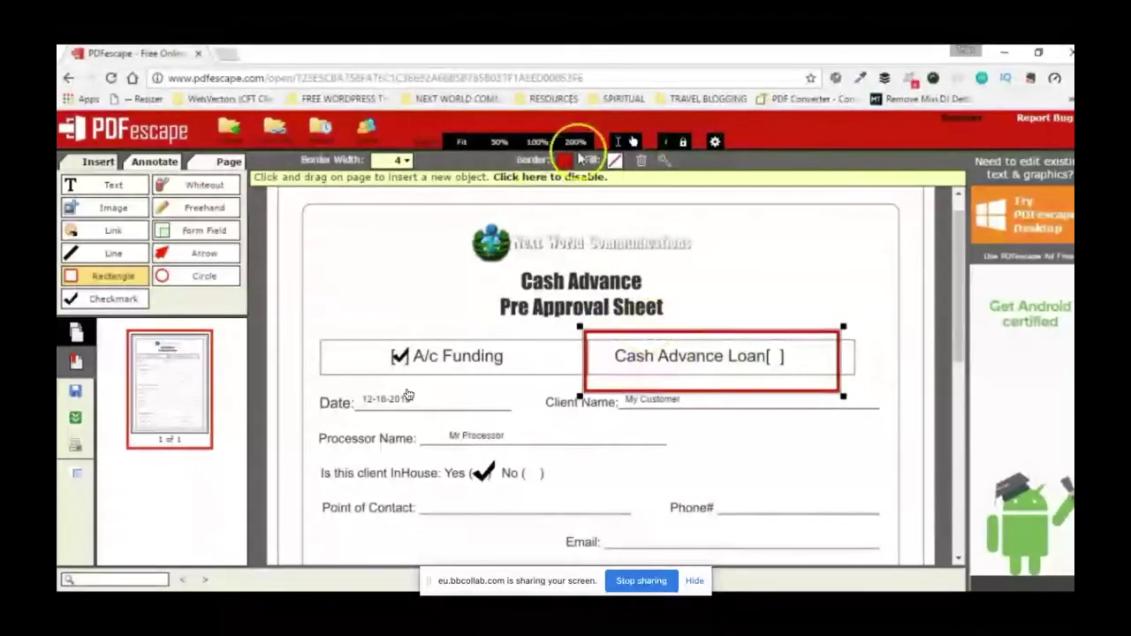
pyautogui.click(406, 160)
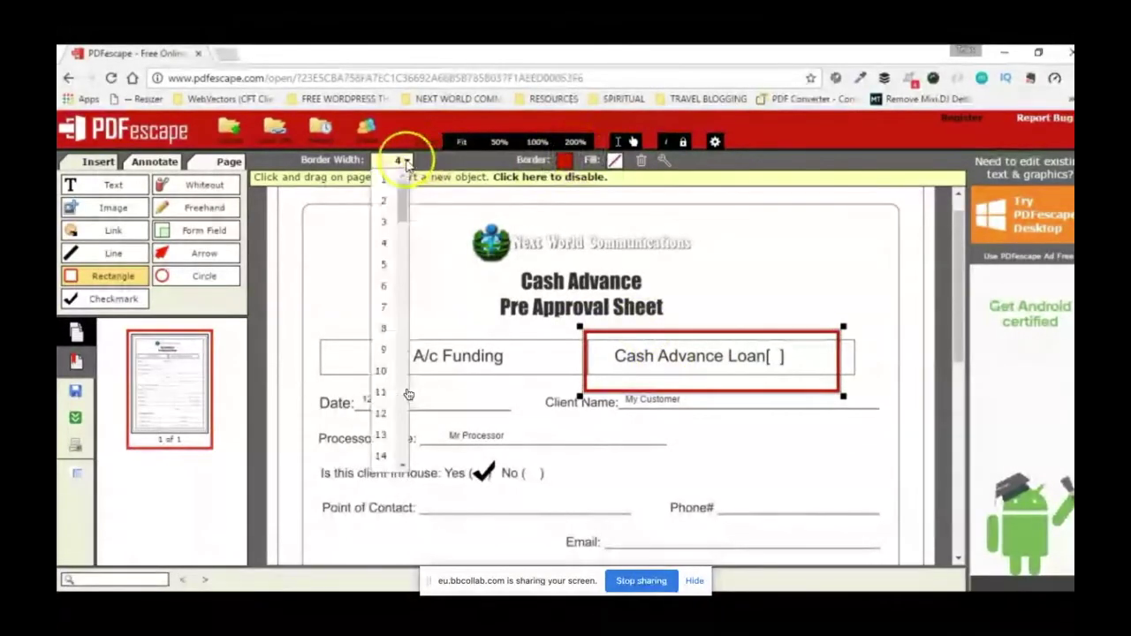
pyautogui.click(384, 221)
pyautogui.click(565, 160)
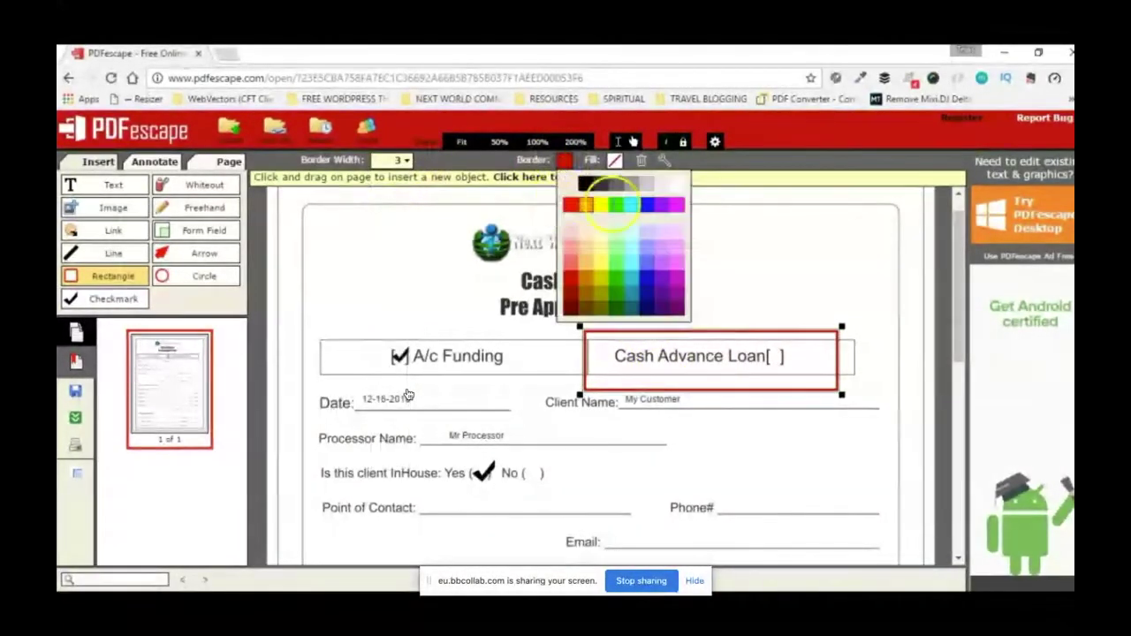
pyautogui.click(617, 205)
pyautogui.click(615, 160)
pyautogui.click(656, 205)
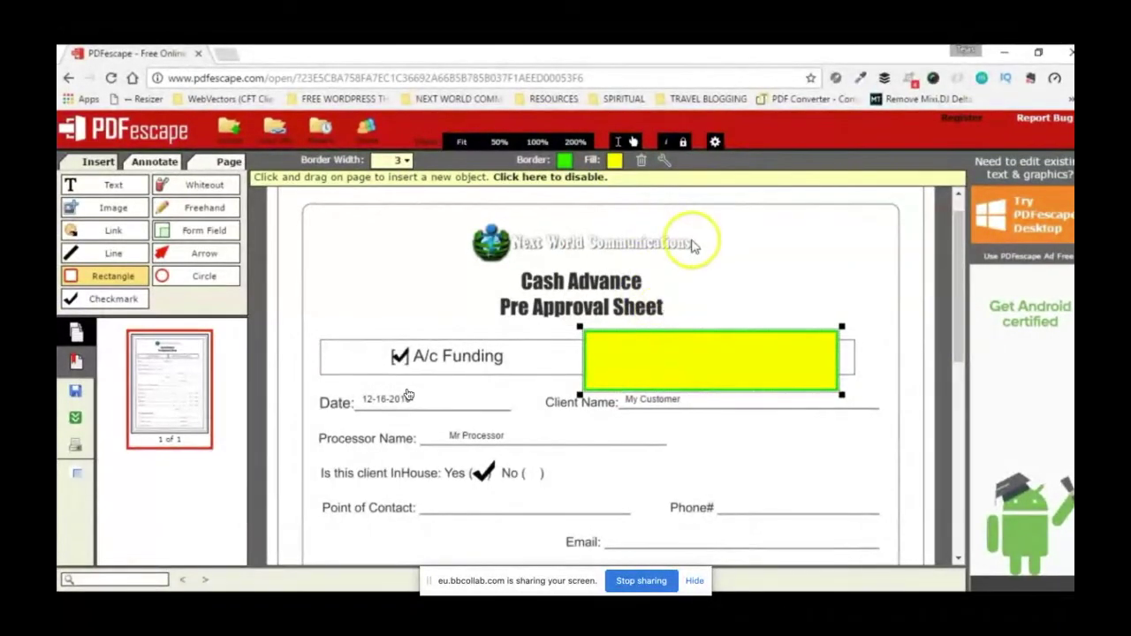
pyautogui.press('Delete')
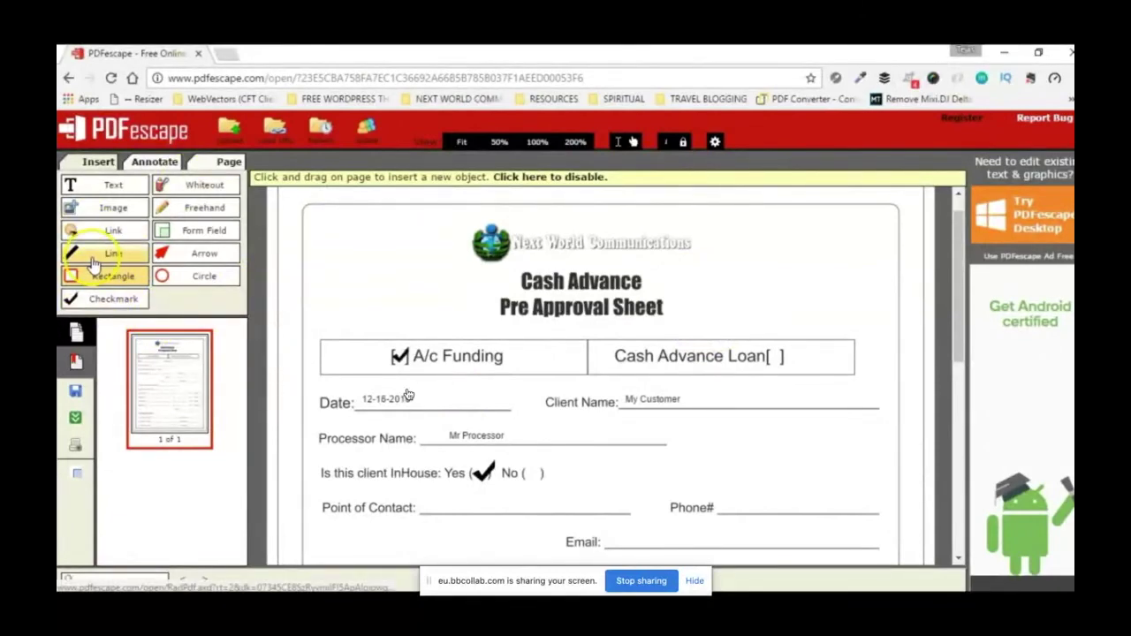
pyautogui.click(92, 257)
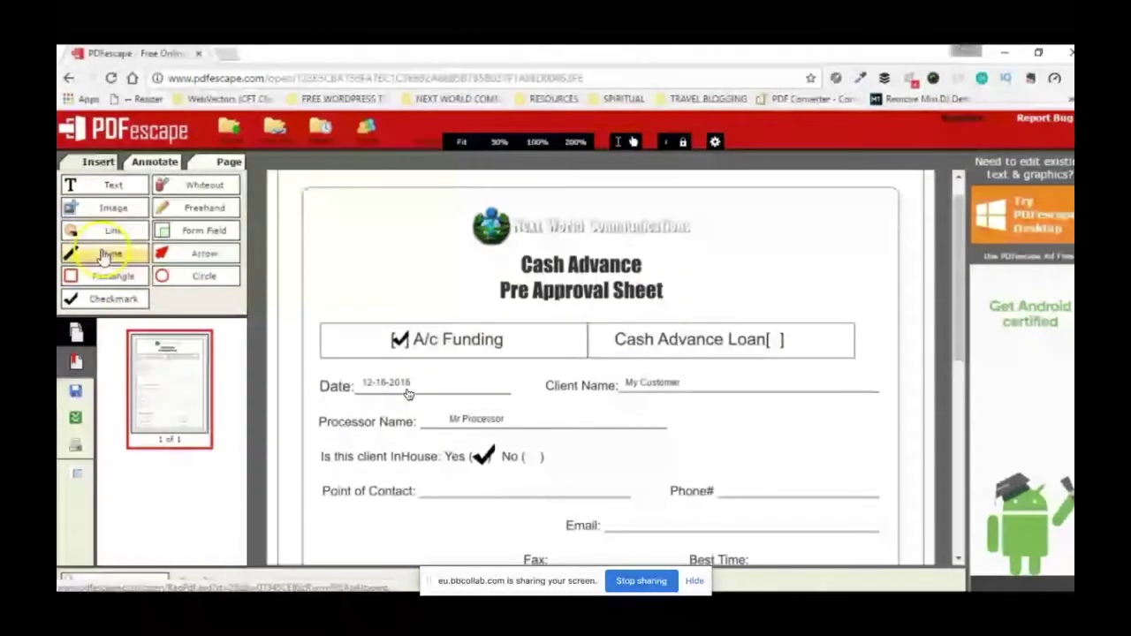
pyautogui.click(104, 254)
pyautogui.moveTo(493, 329); pyautogui.dragTo(683, 327)
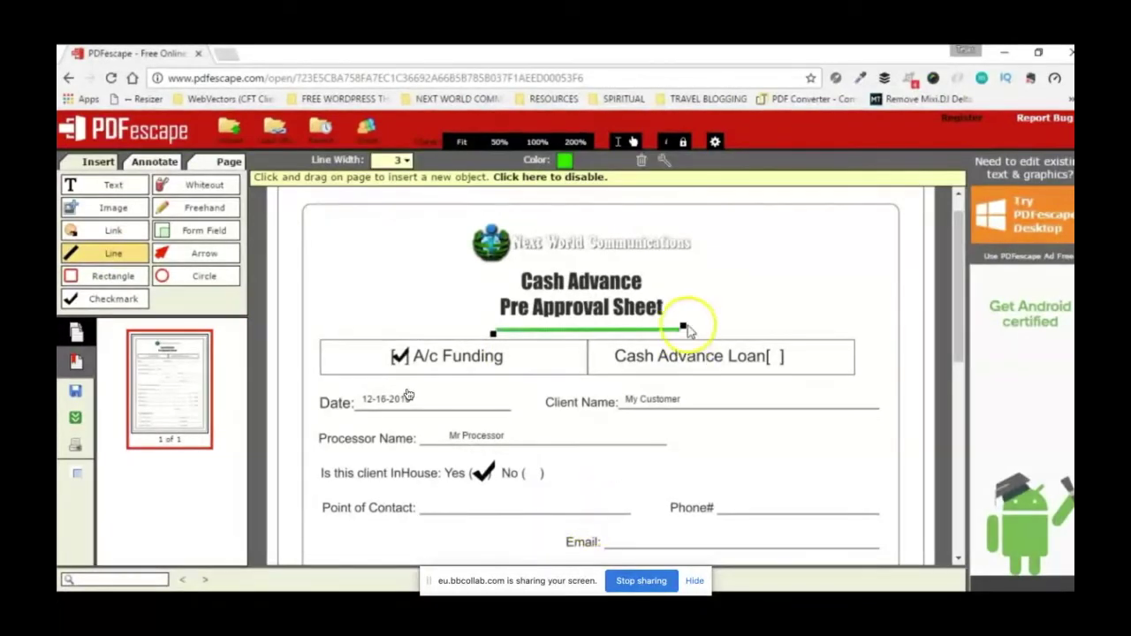
pyautogui.moveTo(687, 326); pyautogui.dragTo(721, 326)
pyautogui.press('Delete')
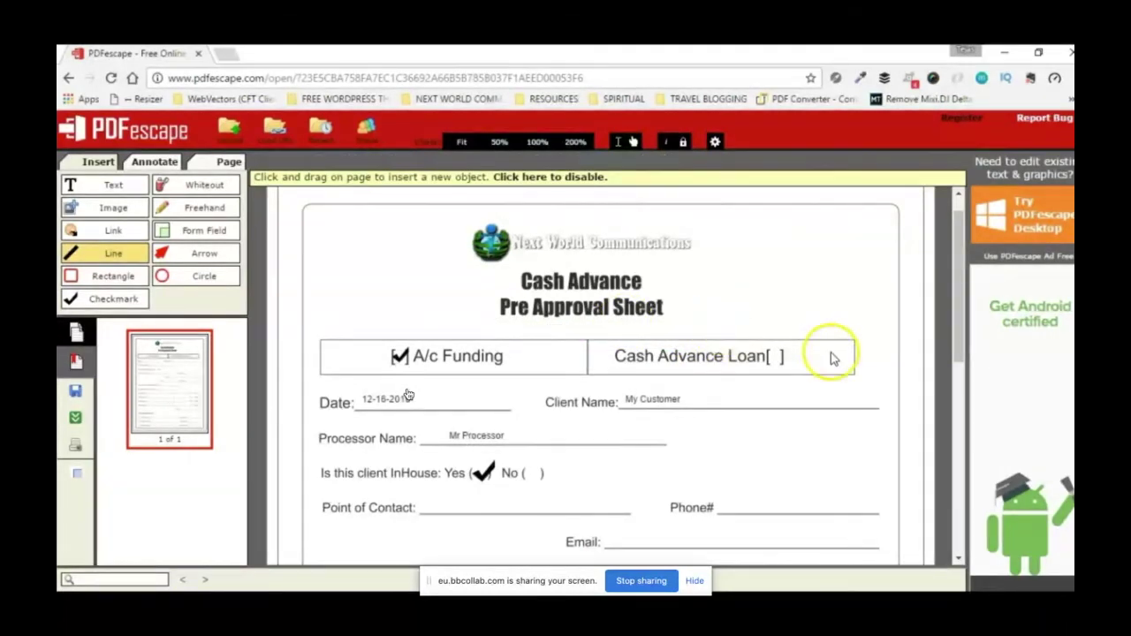
pyautogui.click(116, 257)
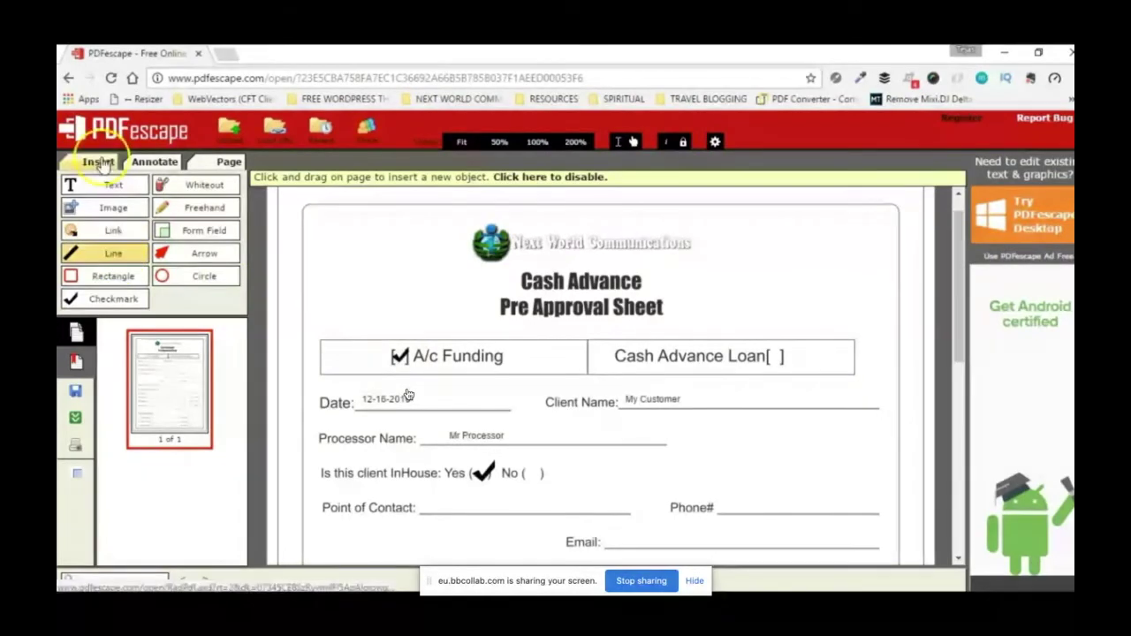
# Step: Place a sticky note reading 'this is my note' beside the form's title and logo
pyautogui.click(99, 162)
pyautogui.click(157, 164)
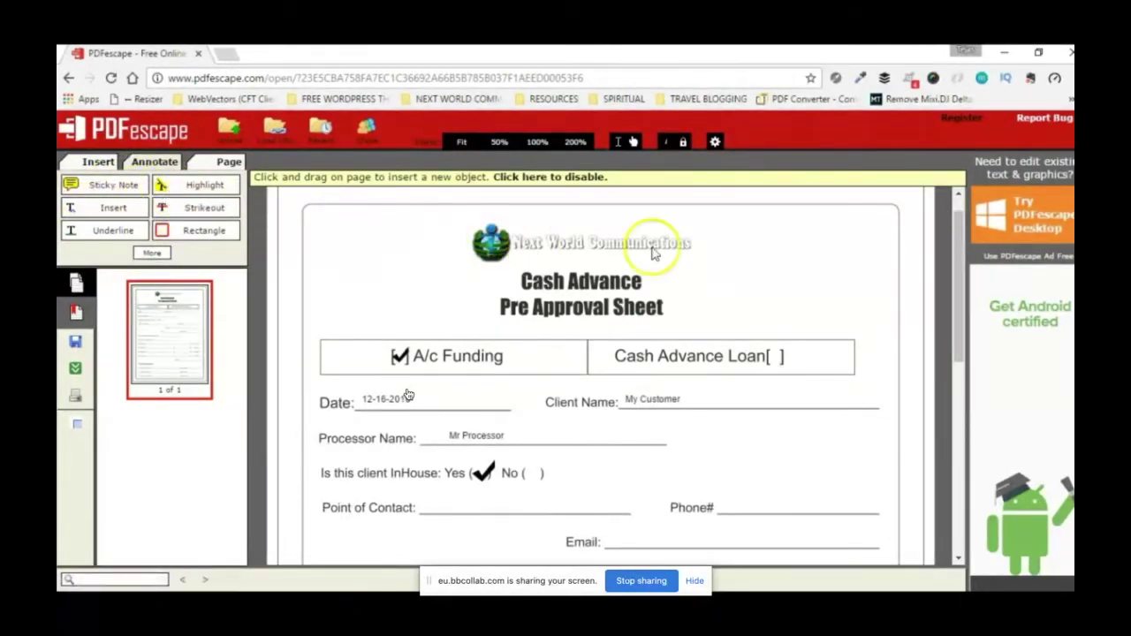
pyautogui.click(88, 208)
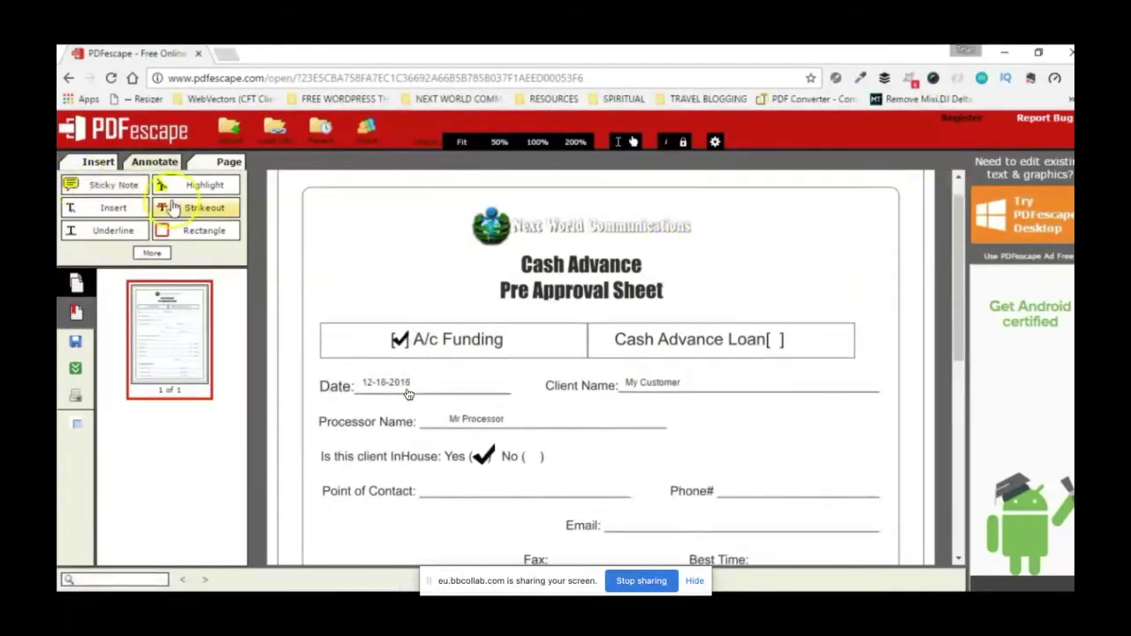
pyautogui.click(106, 185)
pyautogui.click(733, 234)
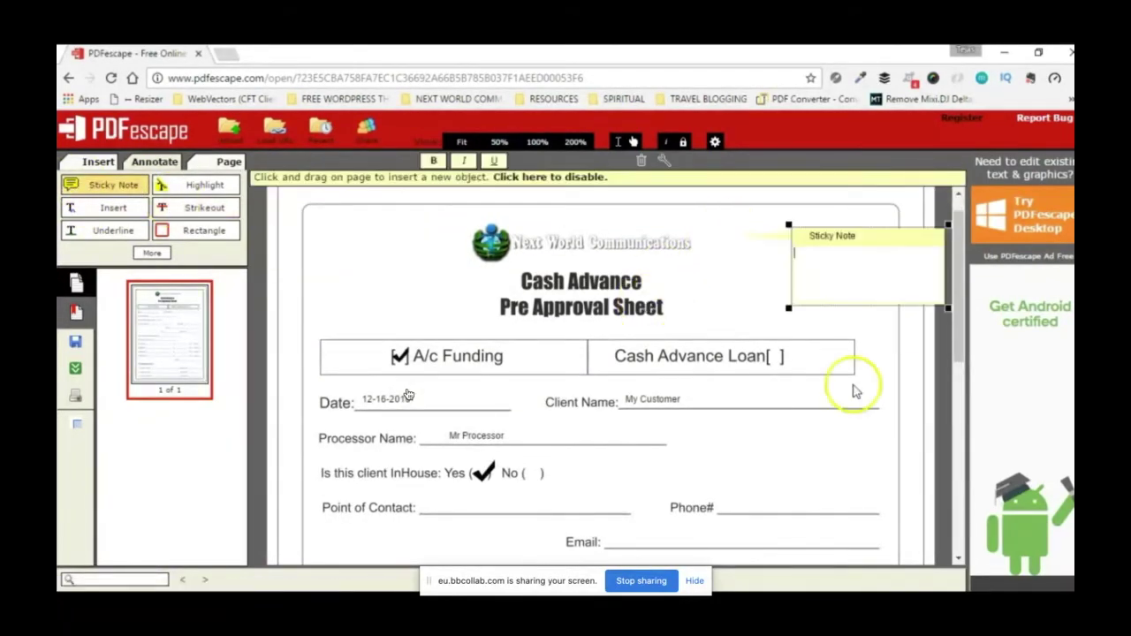
pyautogui.write('this is')
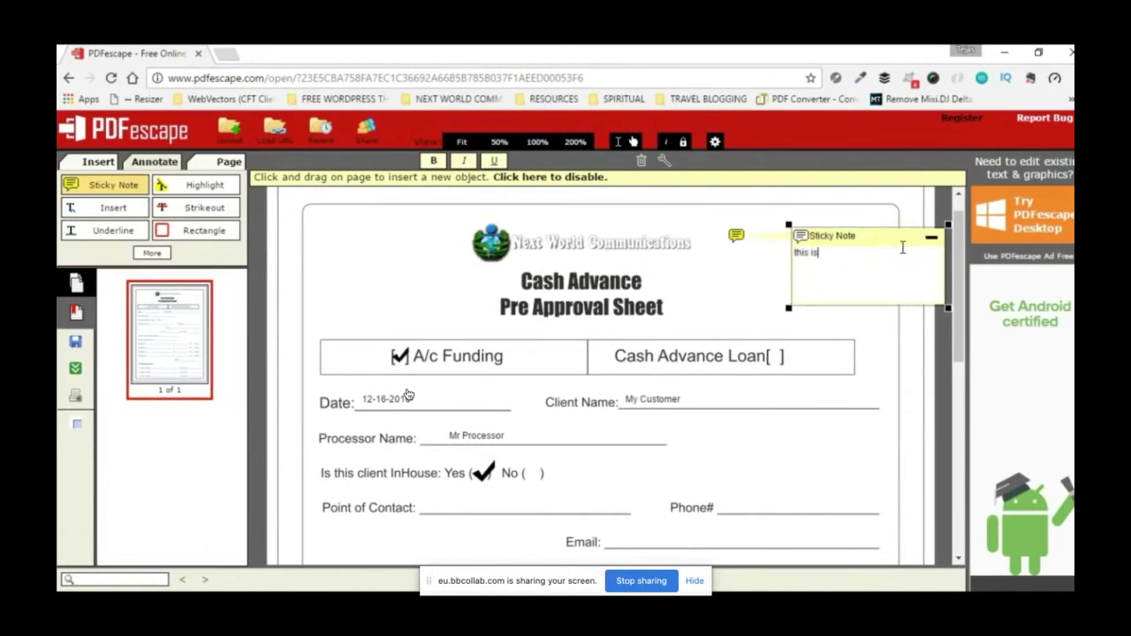
pyautogui.write(' my note')
pyautogui.click(894, 265)
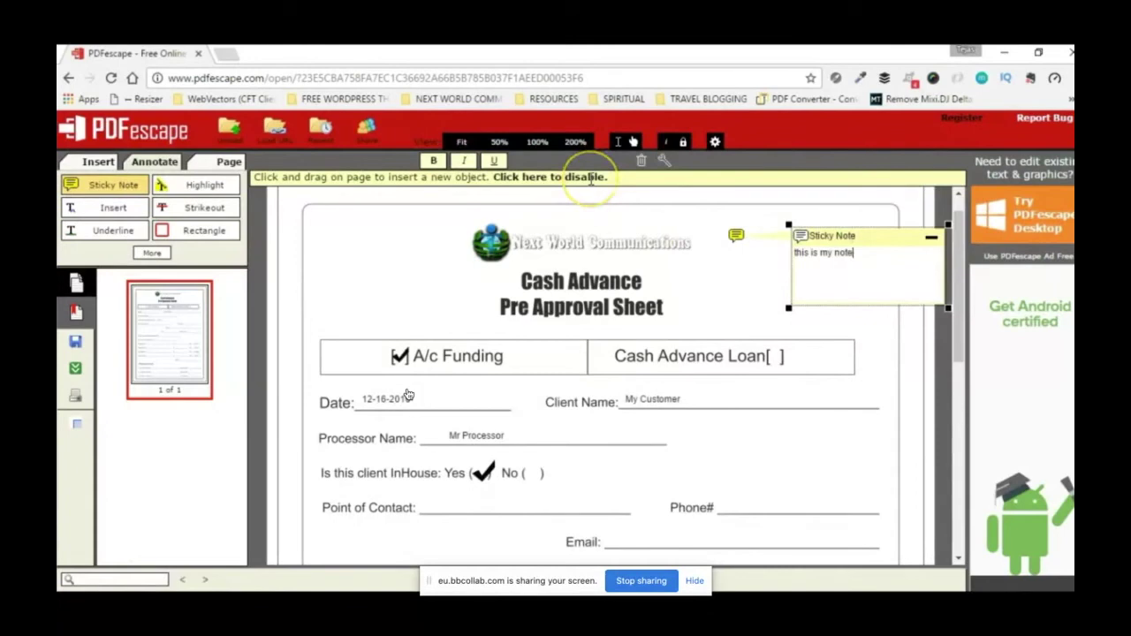
pyautogui.click(585, 212)
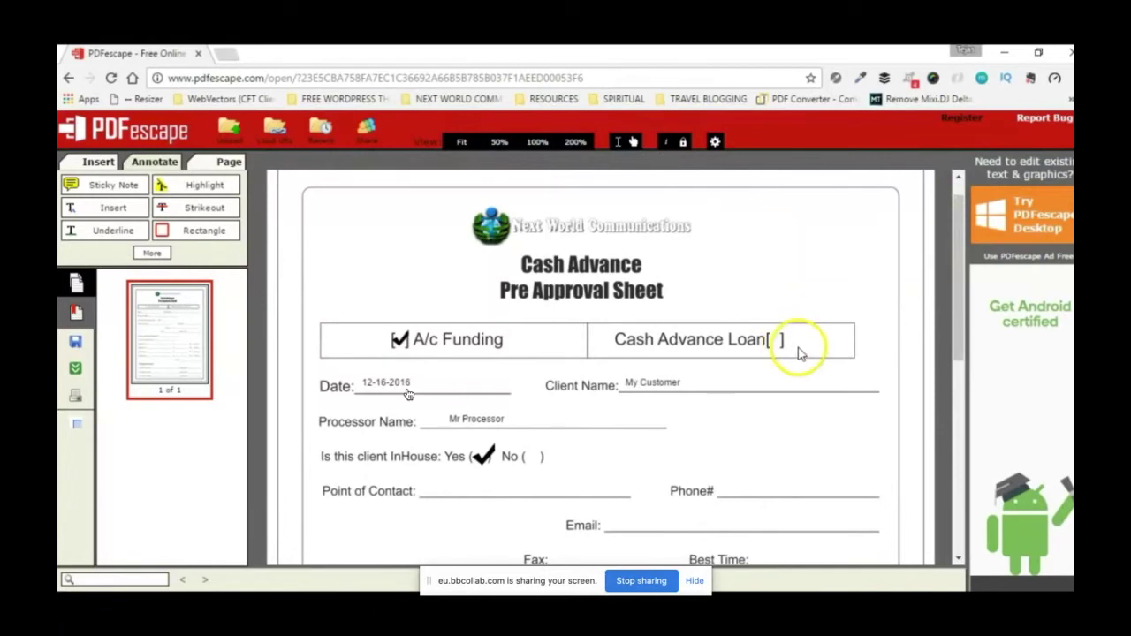
pyautogui.click(200, 193)
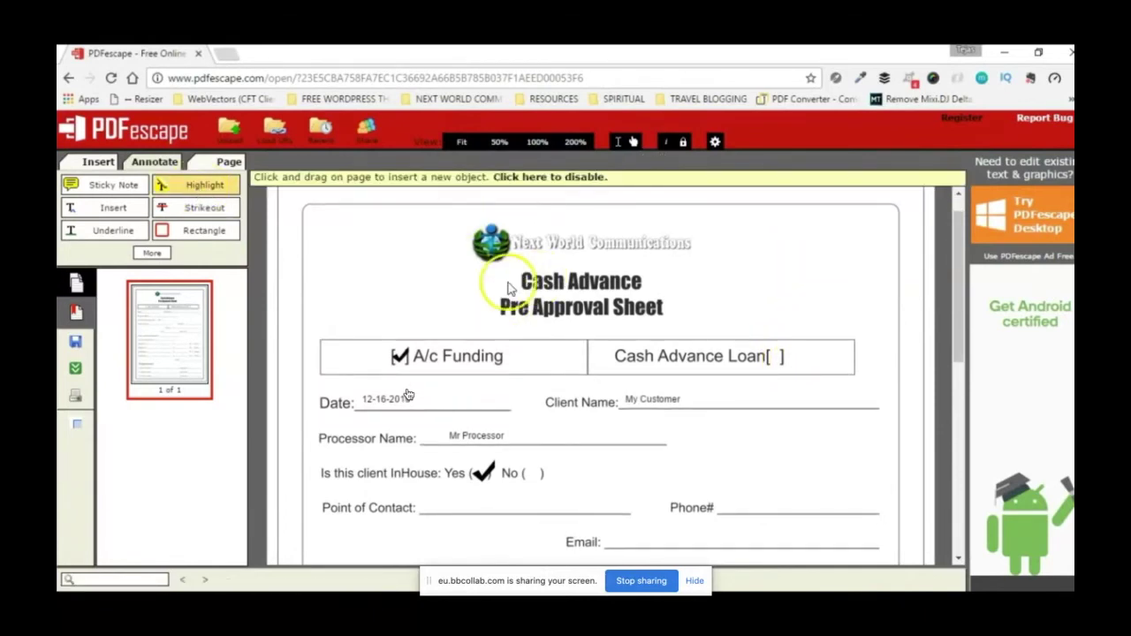
pyautogui.moveTo(673, 290); pyautogui.dragTo(732, 319)
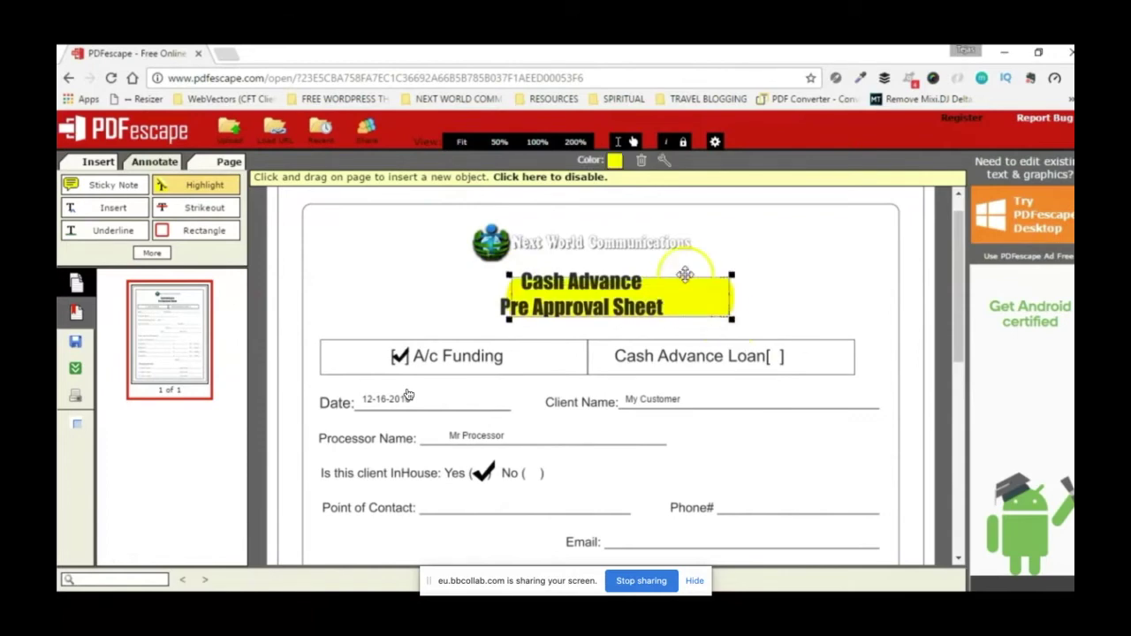
pyautogui.moveTo(685, 274)
pyautogui.mouseDown()
pyautogui.moveTo(657, 270)
pyautogui.moveTo(716, 250)
pyautogui.moveTo(713, 271)
pyautogui.moveTo(704, 265)
pyautogui.mouseUp()
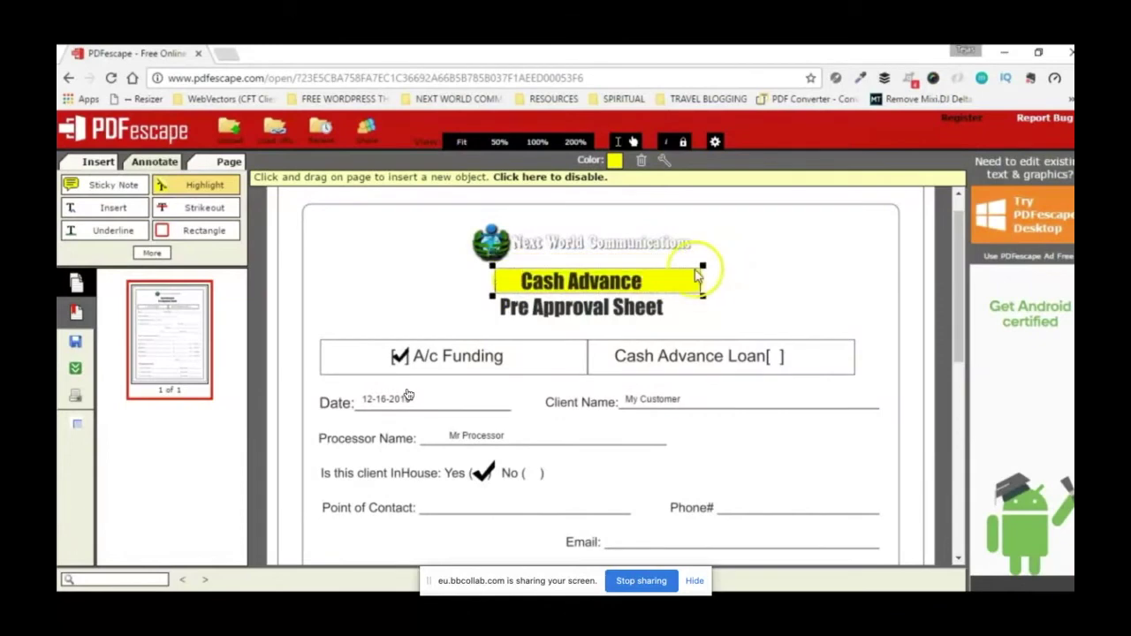
pyautogui.click(780, 468)
pyautogui.click(590, 188)
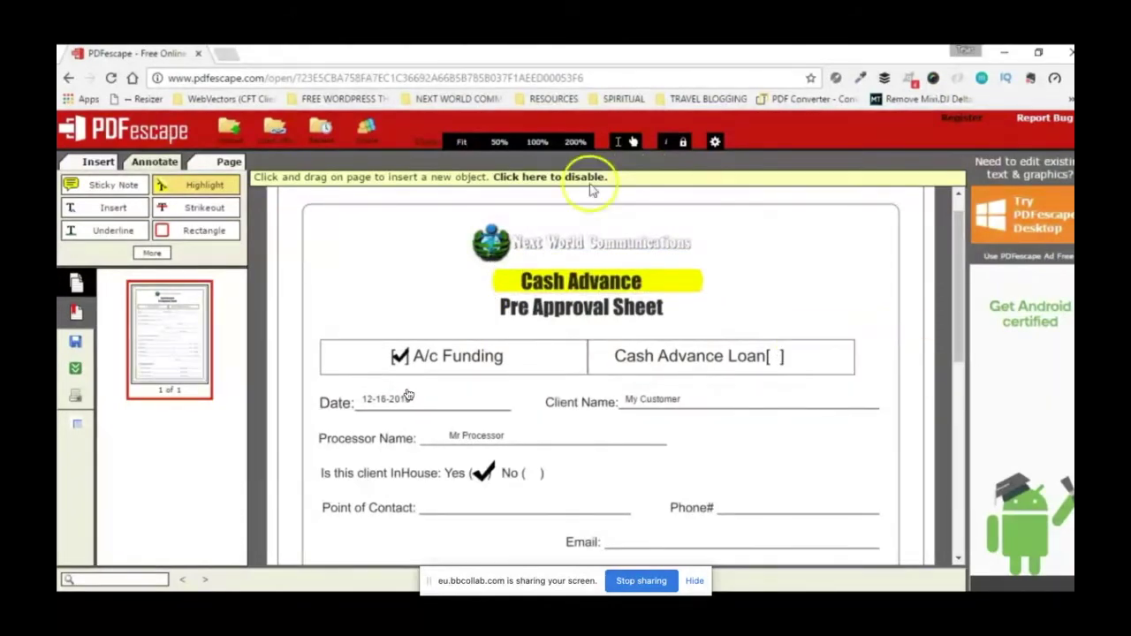
pyautogui.click(678, 264)
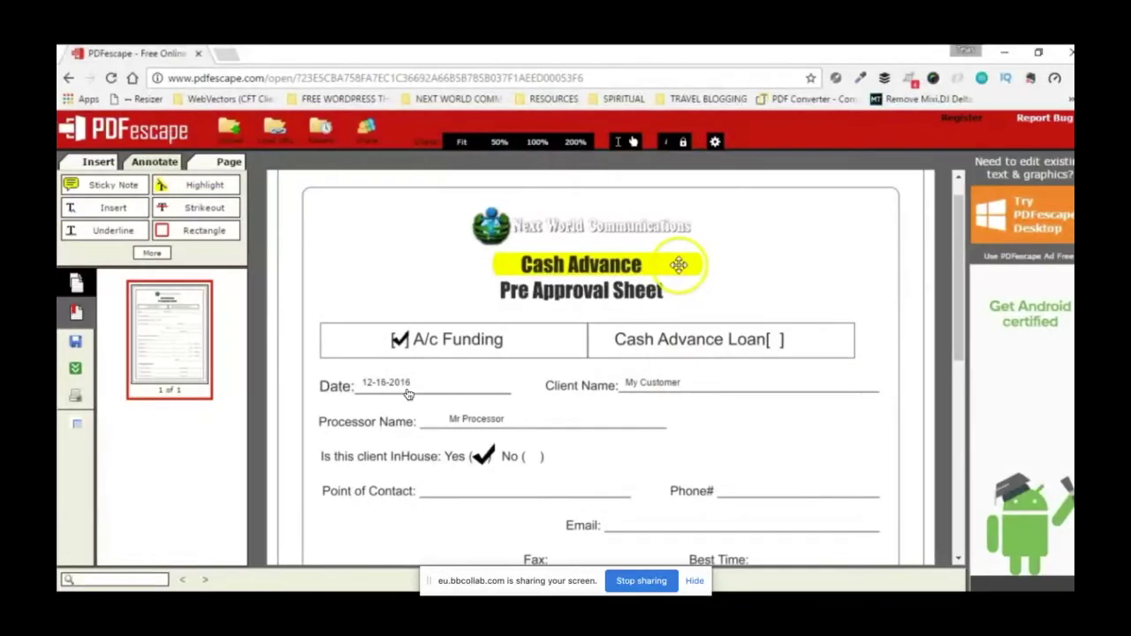
pyautogui.moveTo(678, 264)
pyautogui.mouseDown()
pyautogui.moveTo(659, 285)
pyautogui.moveTo(665, 268)
pyautogui.mouseUp()
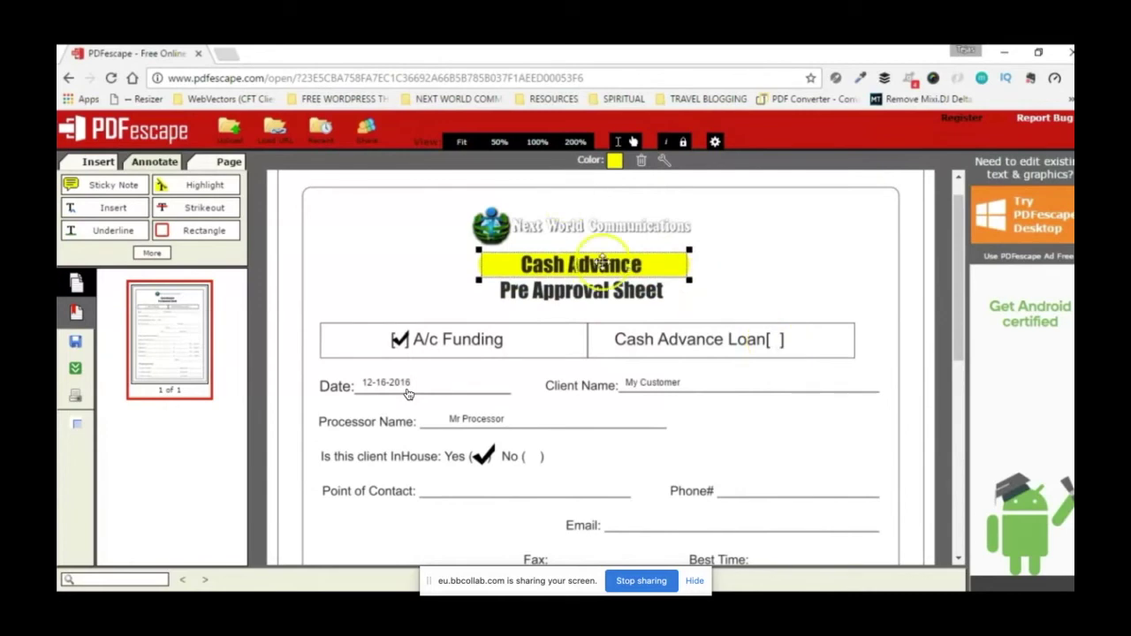
pyautogui.press('Delete')
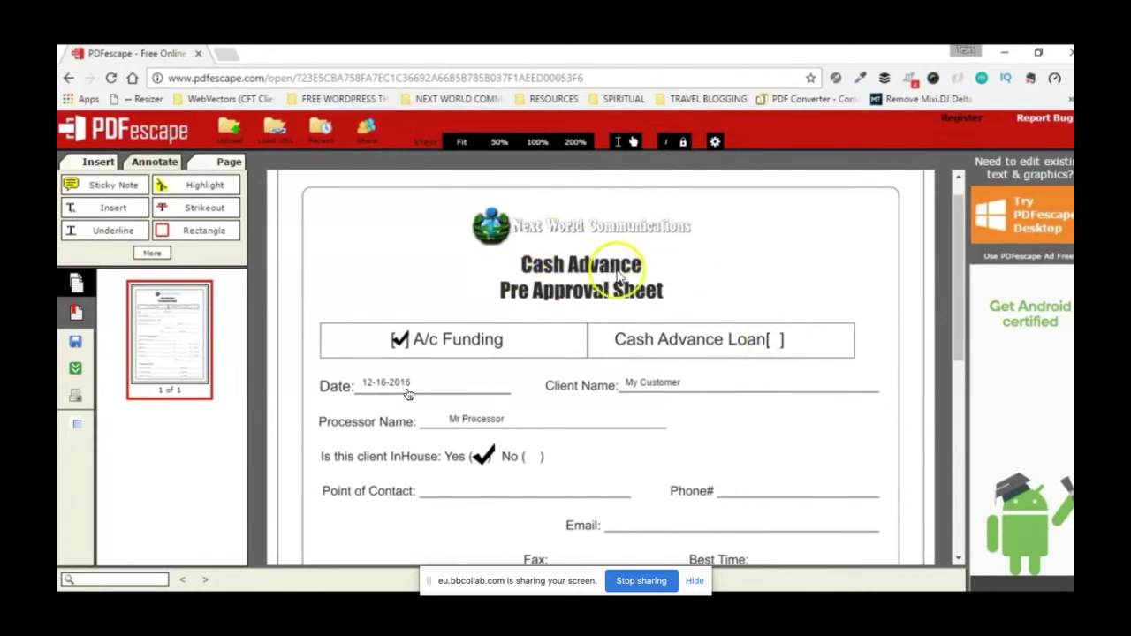
# Step: In the Page tools, disable the insertion hint and choose Append to add another PDF
pyautogui.click(201, 210)
pyautogui.click(157, 255)
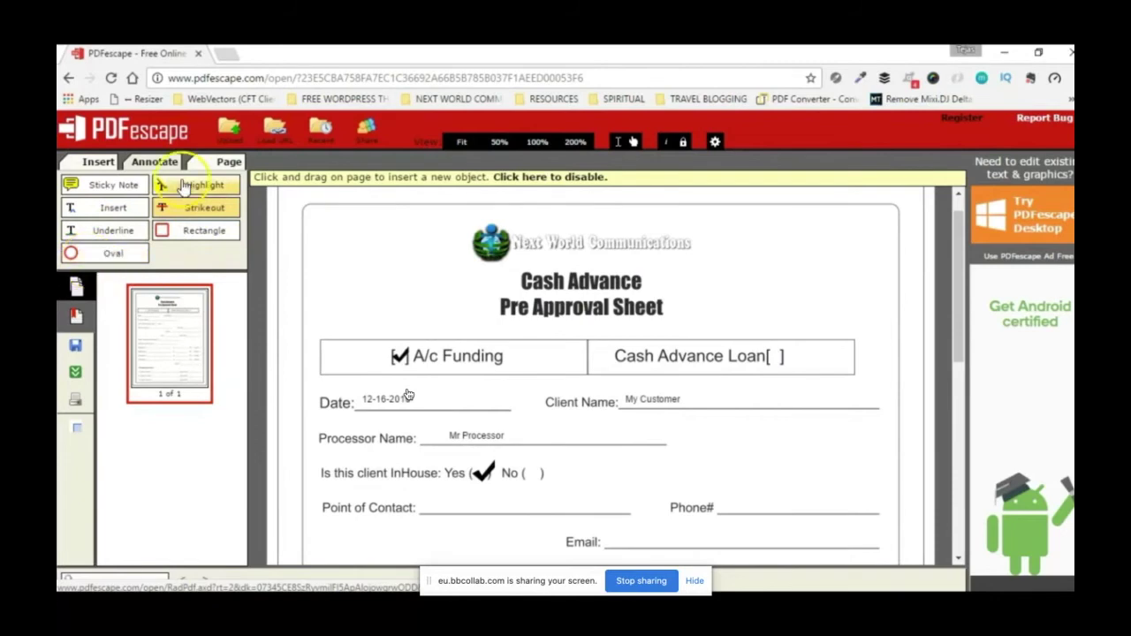
pyautogui.click(232, 162)
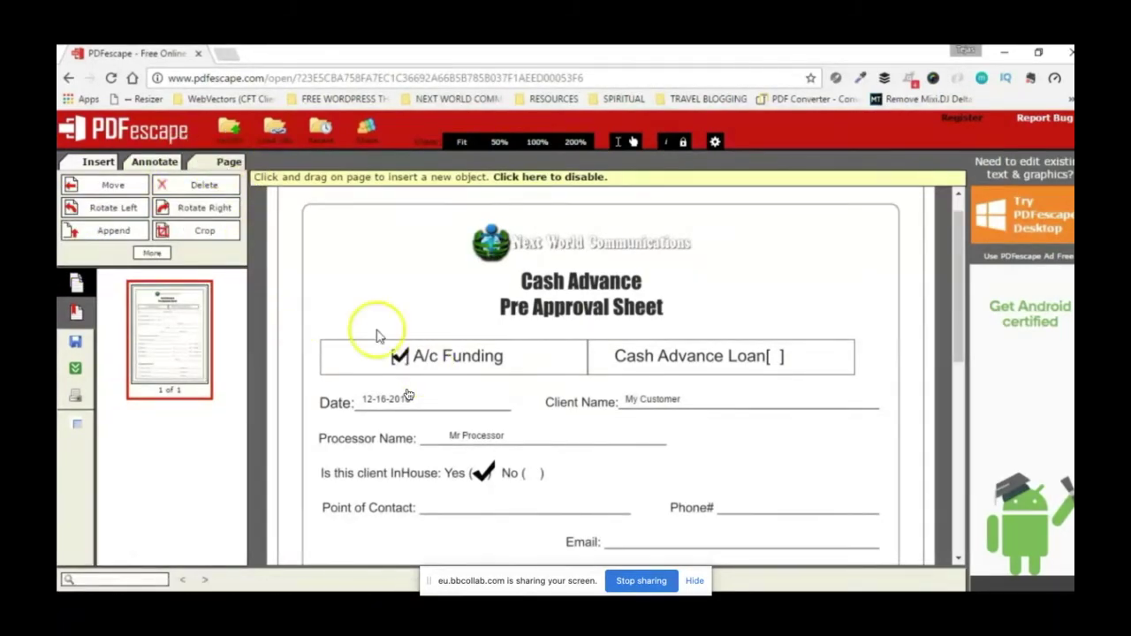
pyautogui.click(157, 254)
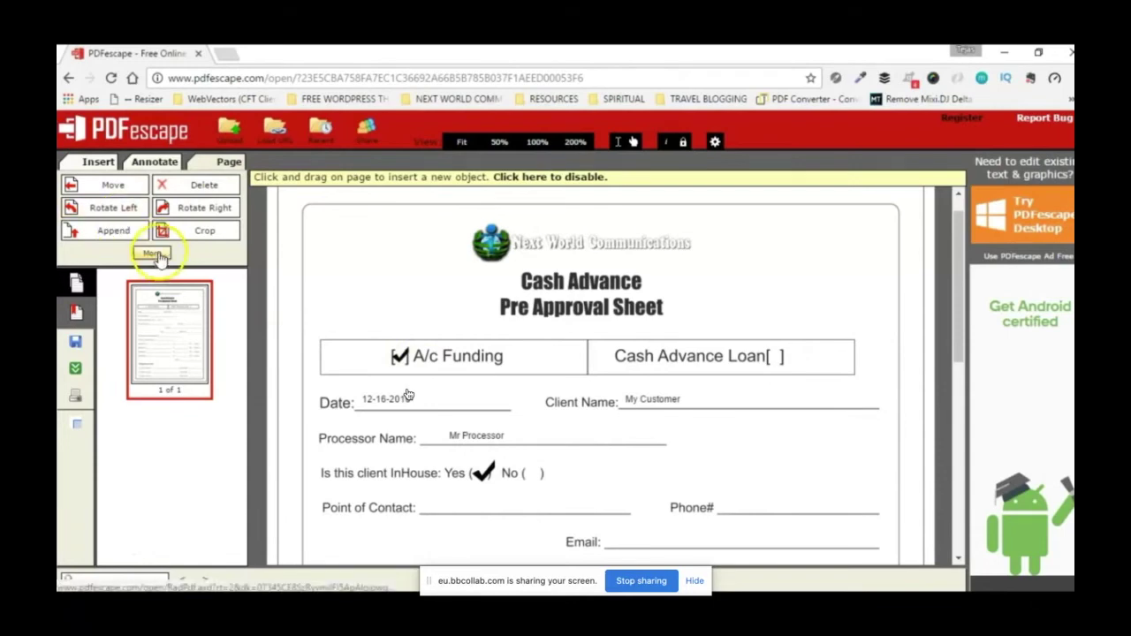
pyautogui.click(575, 176)
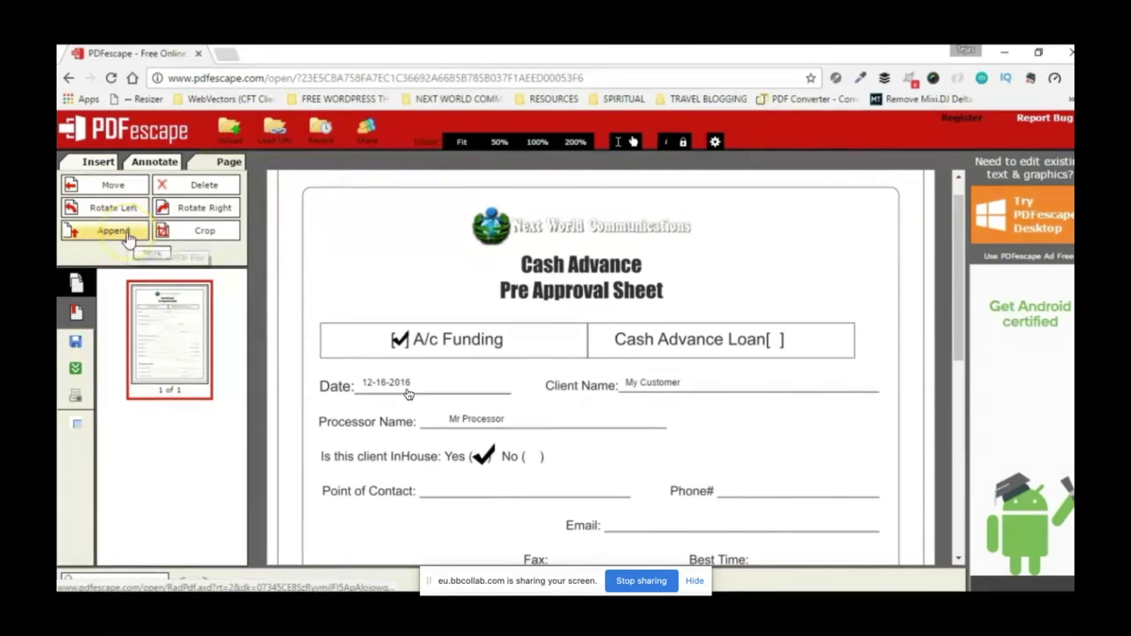
pyautogui.click(116, 240)
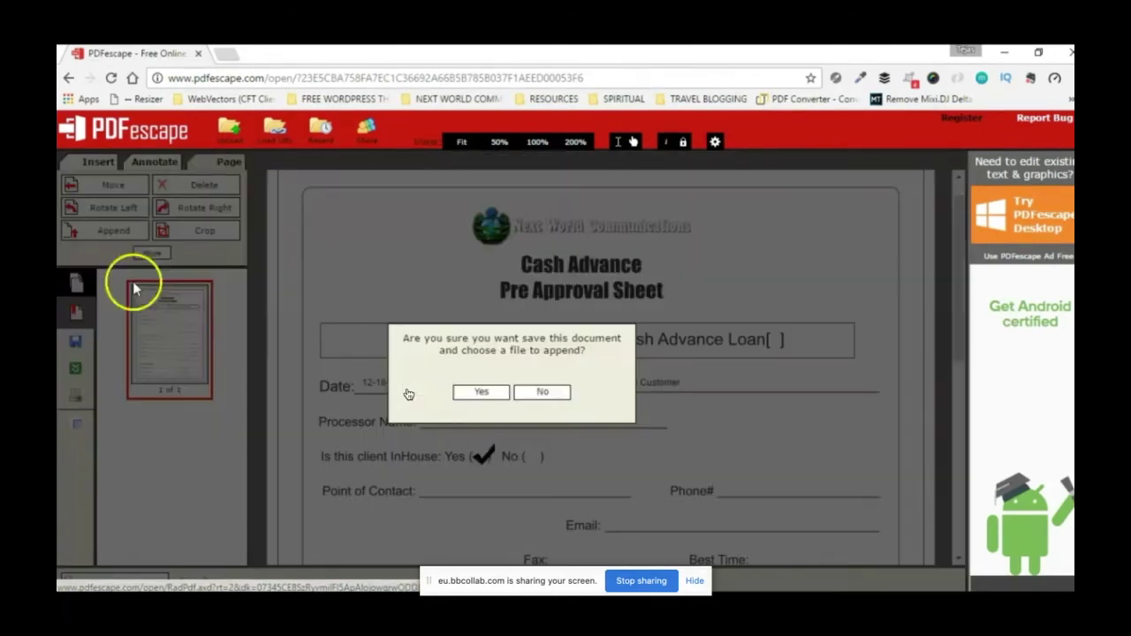
# Step: Save the Cash Advance document when prompted before appending
pyautogui.click(507, 389)
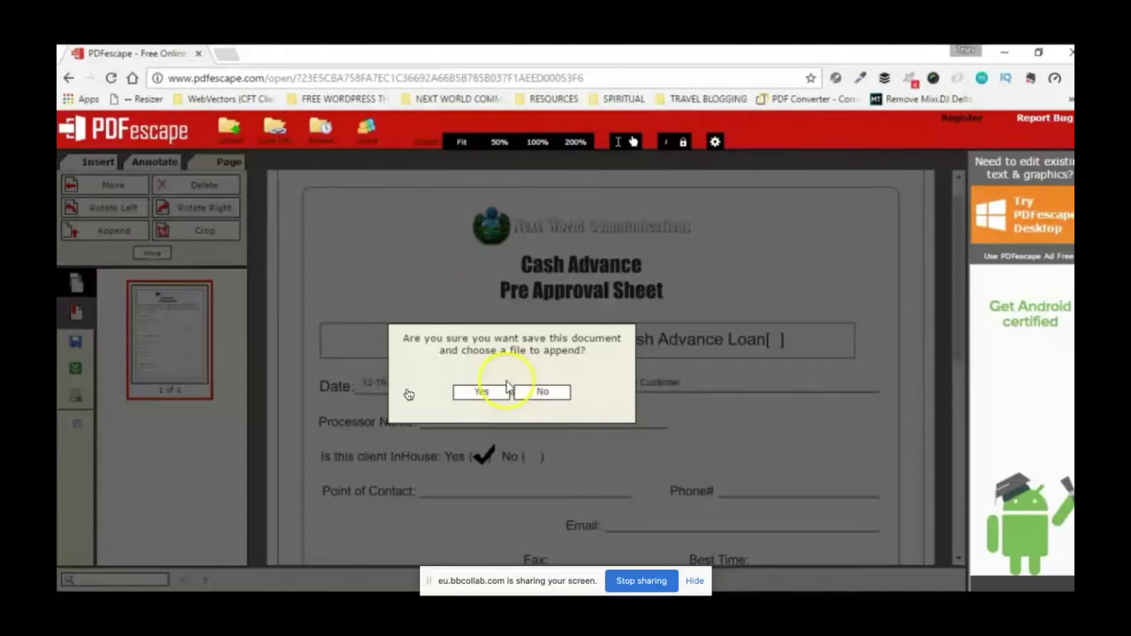
pyautogui.click(548, 392)
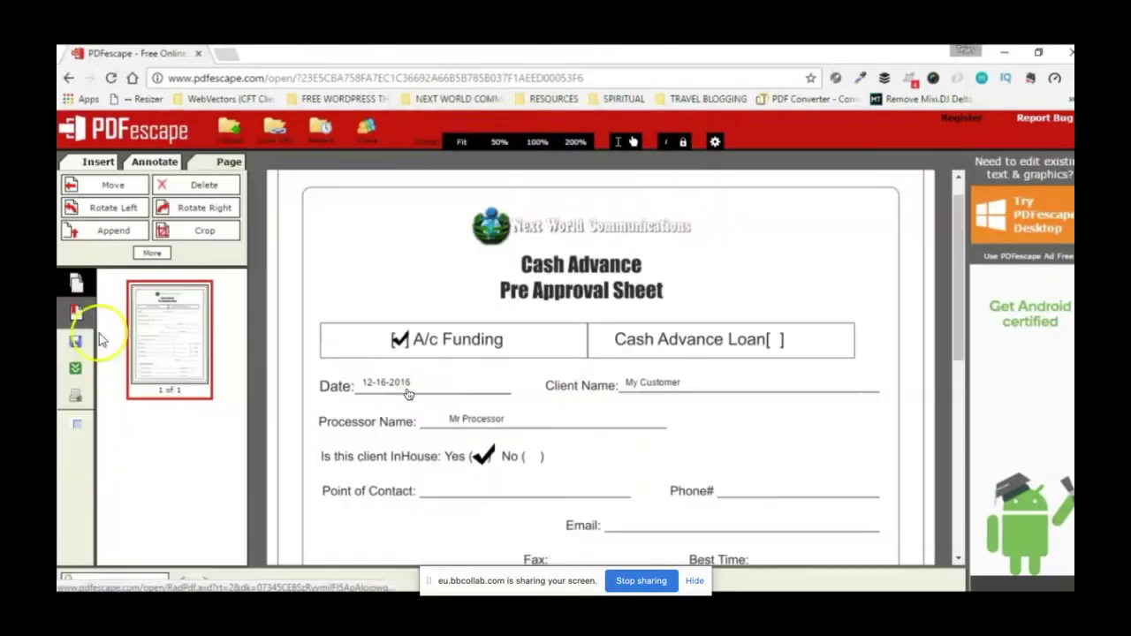
pyautogui.click(99, 233)
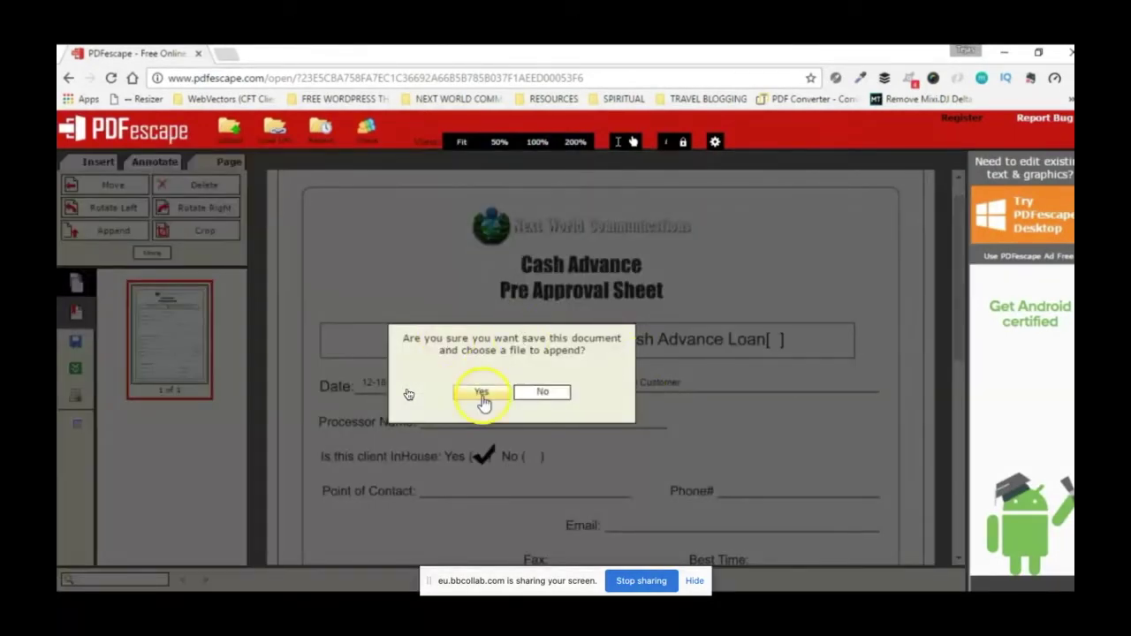
pyautogui.click(543, 393)
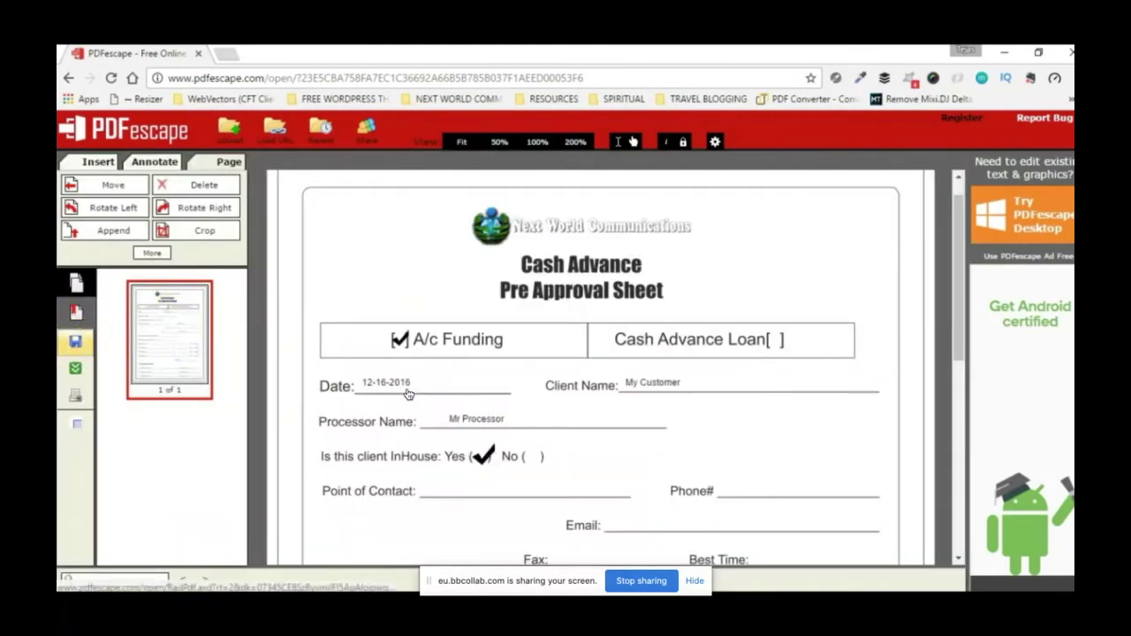
pyautogui.click(75, 343)
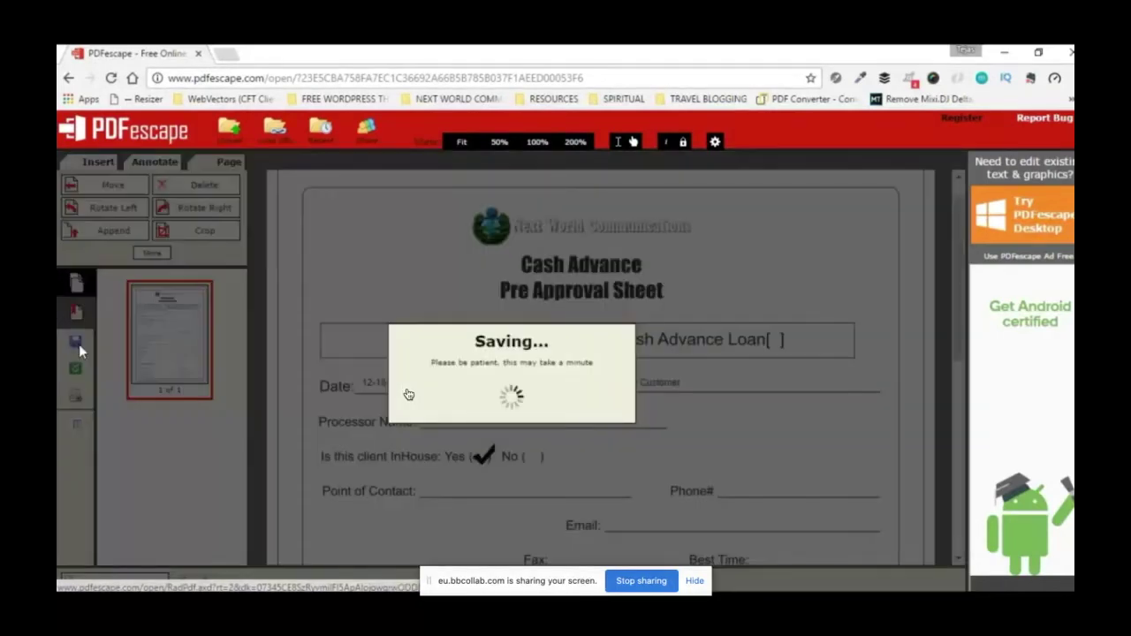
pyautogui.click(517, 374)
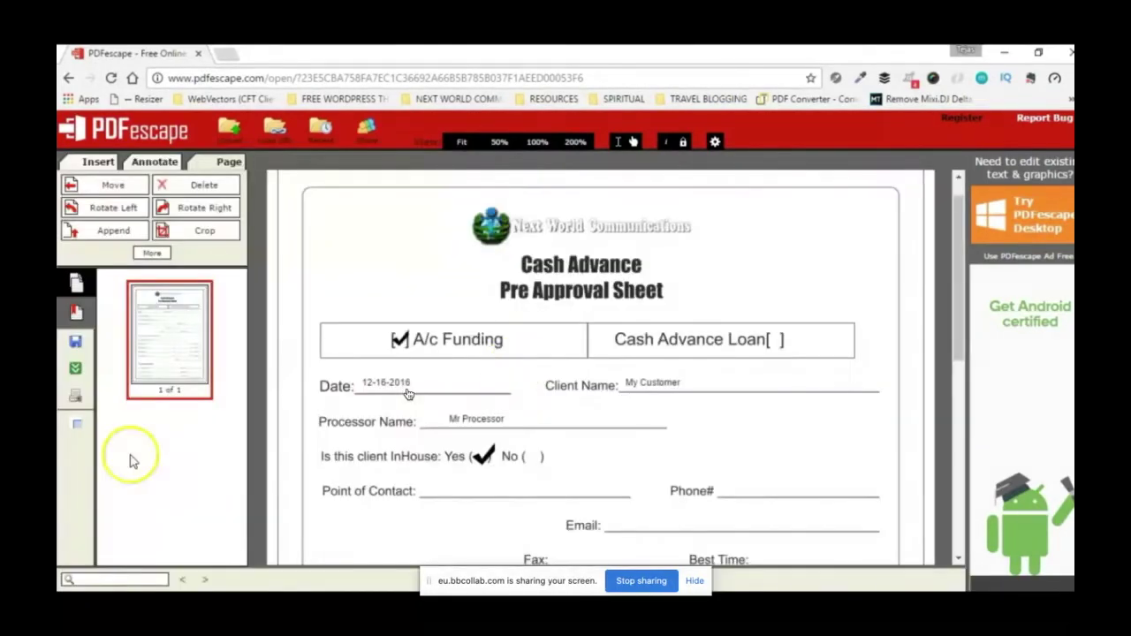
# Step: Append the proposal letter PDF from the PROPOSAL LETTER folder as page 2
pyautogui.click(113, 232)
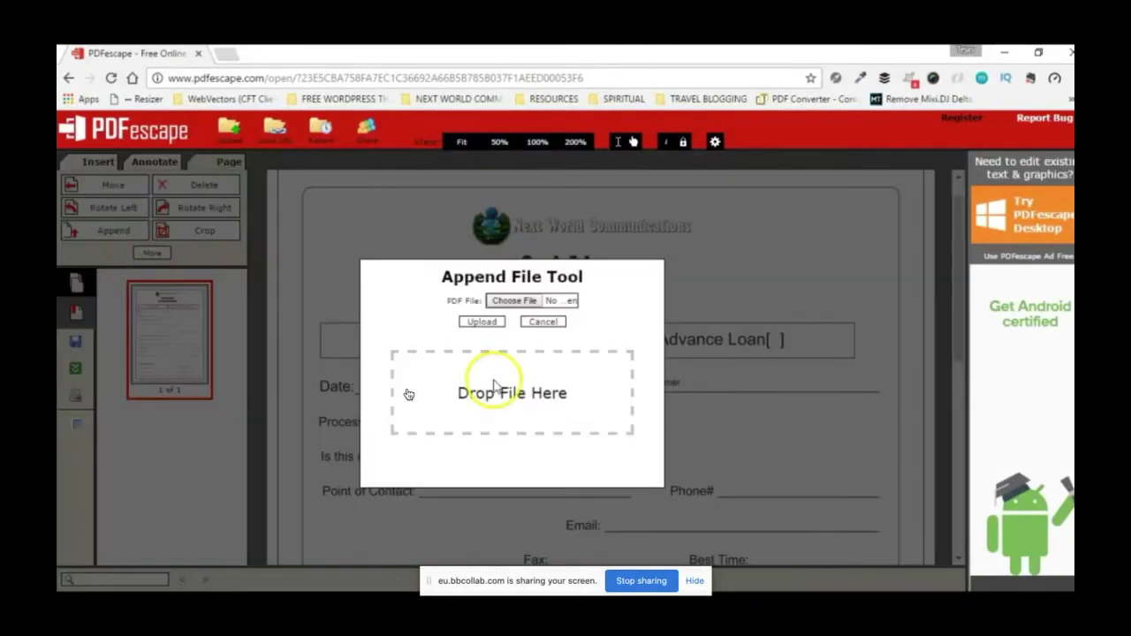
pyautogui.click(506, 303)
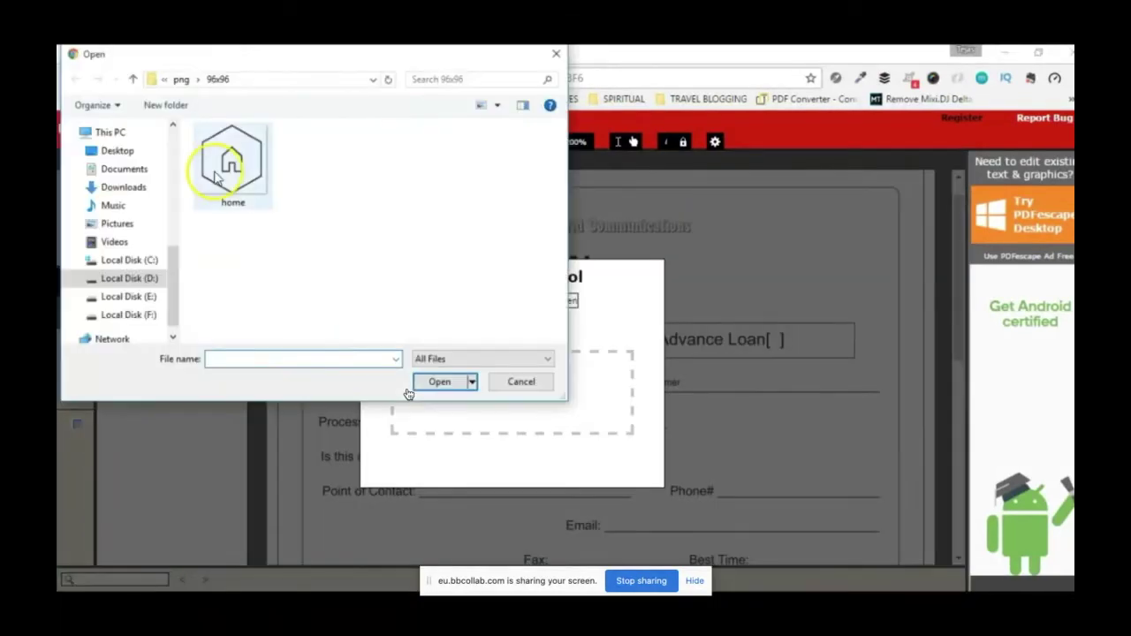
pyautogui.click(182, 80)
pyautogui.click(181, 87)
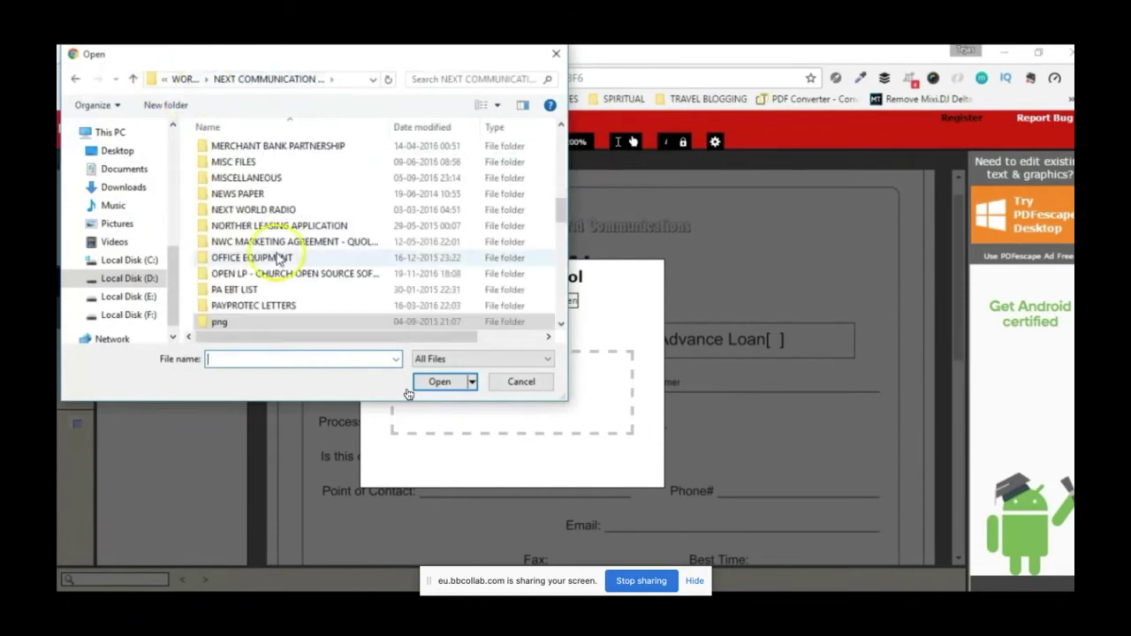
pyautogui.scroll(-3, 279, 258)
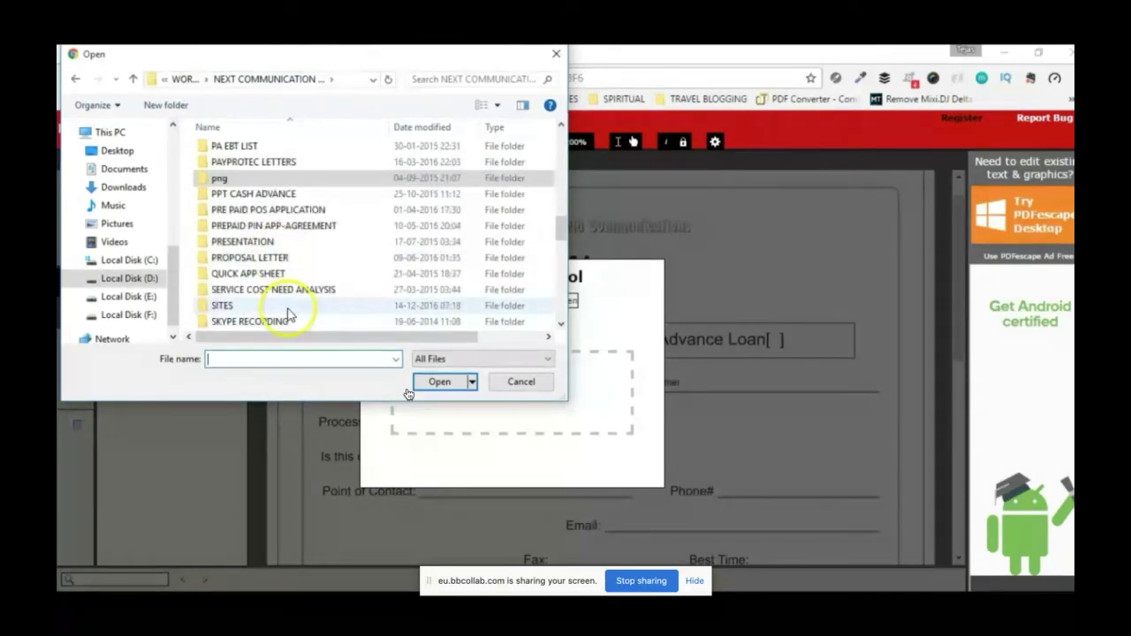
pyautogui.doubleClick(256, 257)
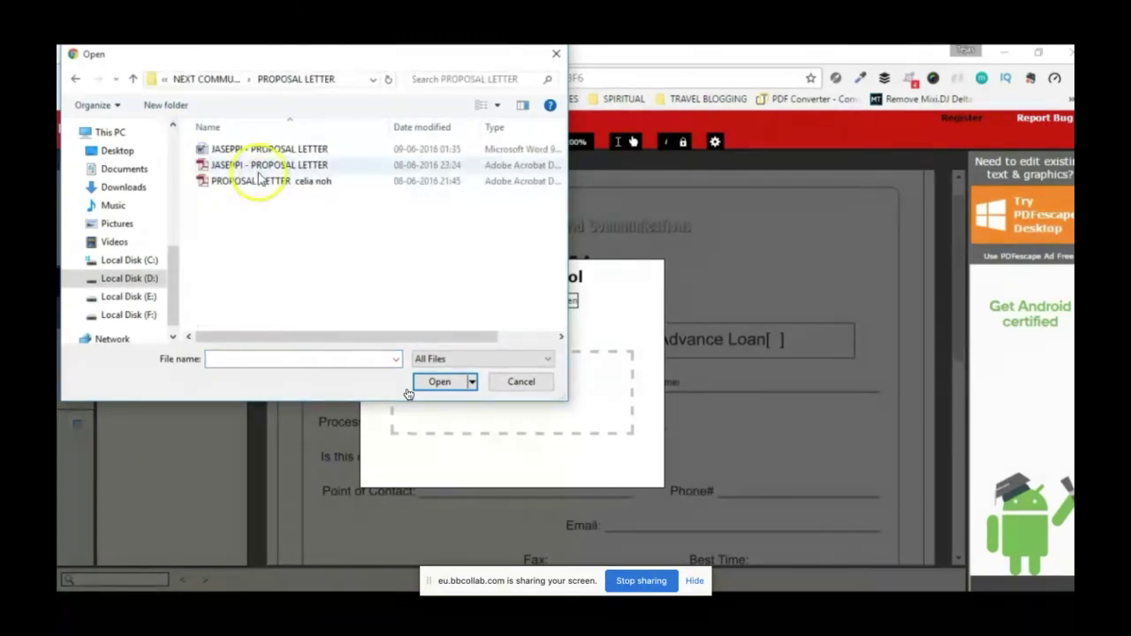
pyautogui.click(261, 180)
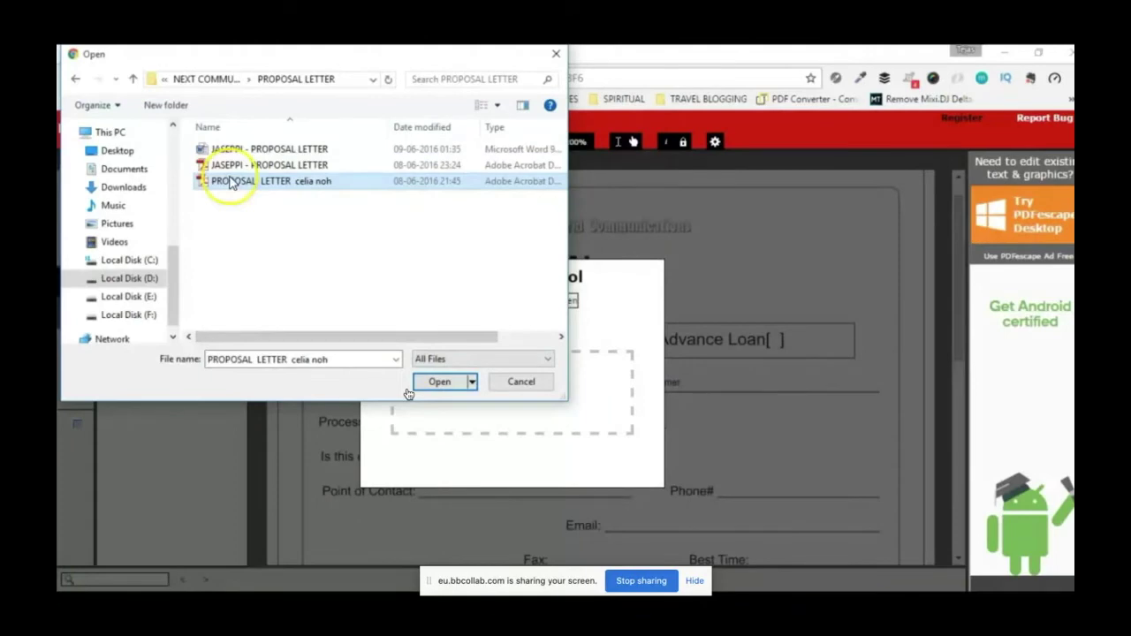
pyautogui.click(423, 389)
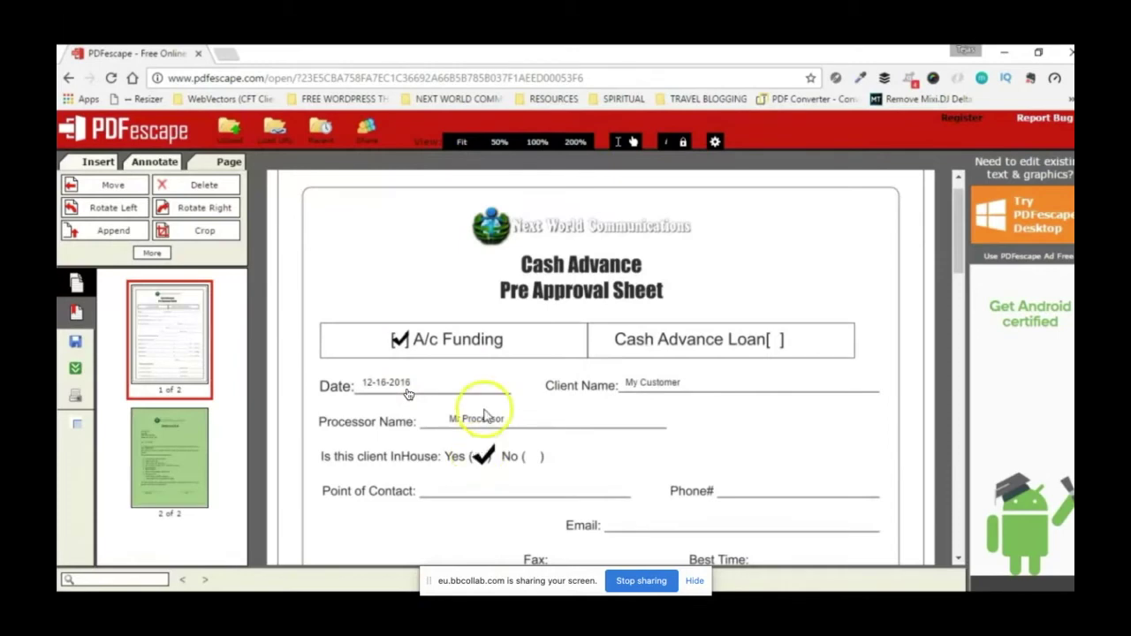
# Step: Check page 2, the appended Proposal Letter, then return to page 1
pyautogui.scroll(-5, 606, 405)
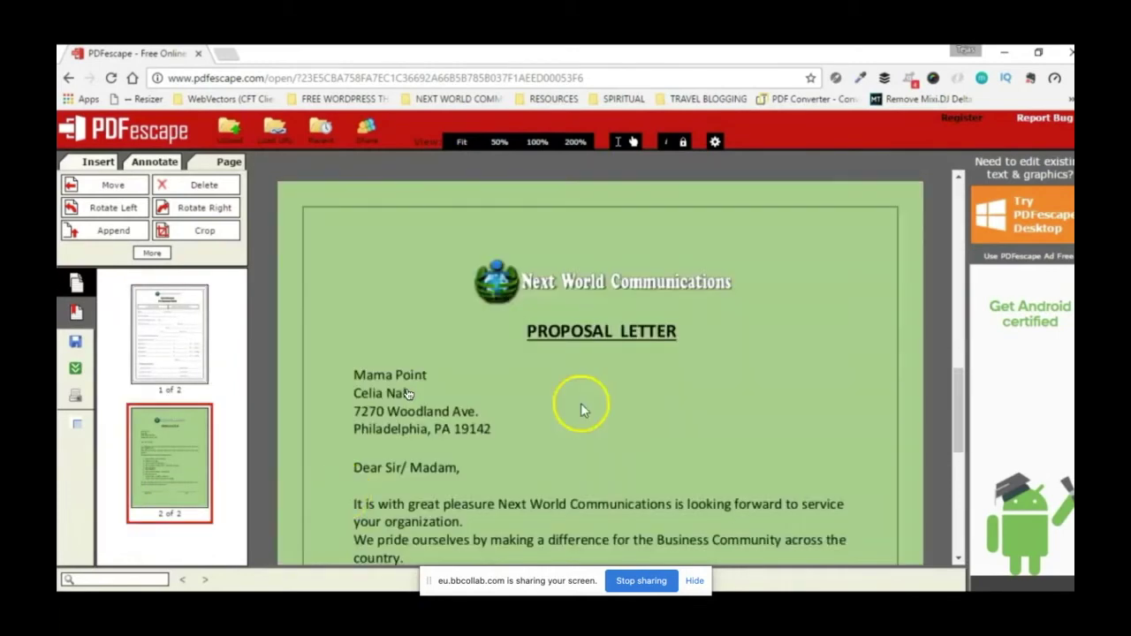
pyautogui.scroll(-5, 581, 408)
pyautogui.scroll(10, 574, 417)
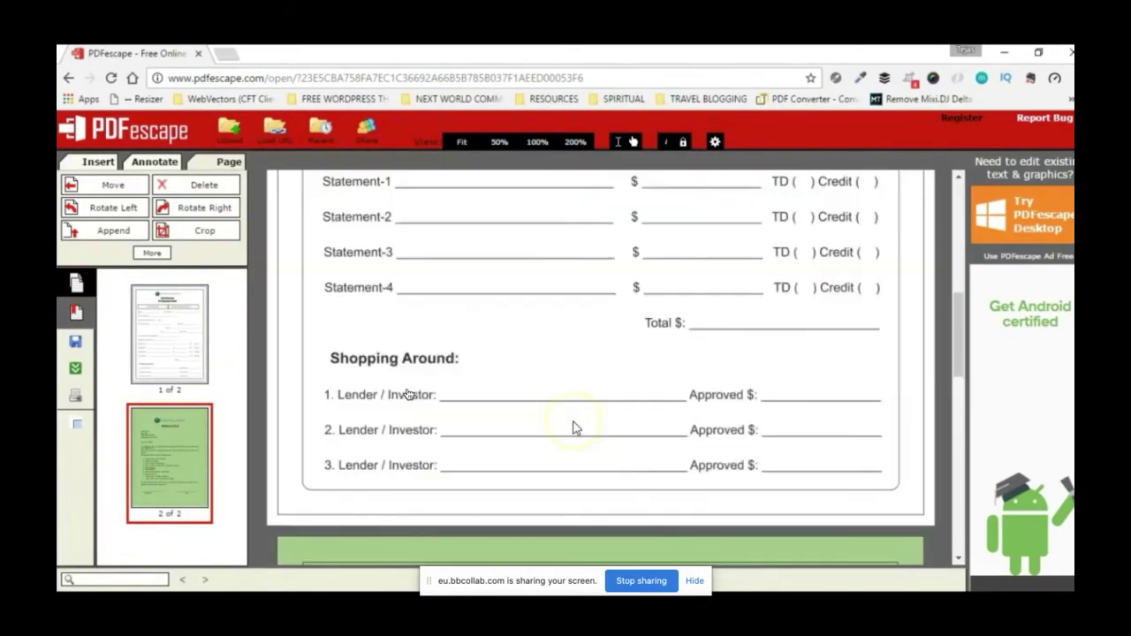
pyautogui.click(168, 460)
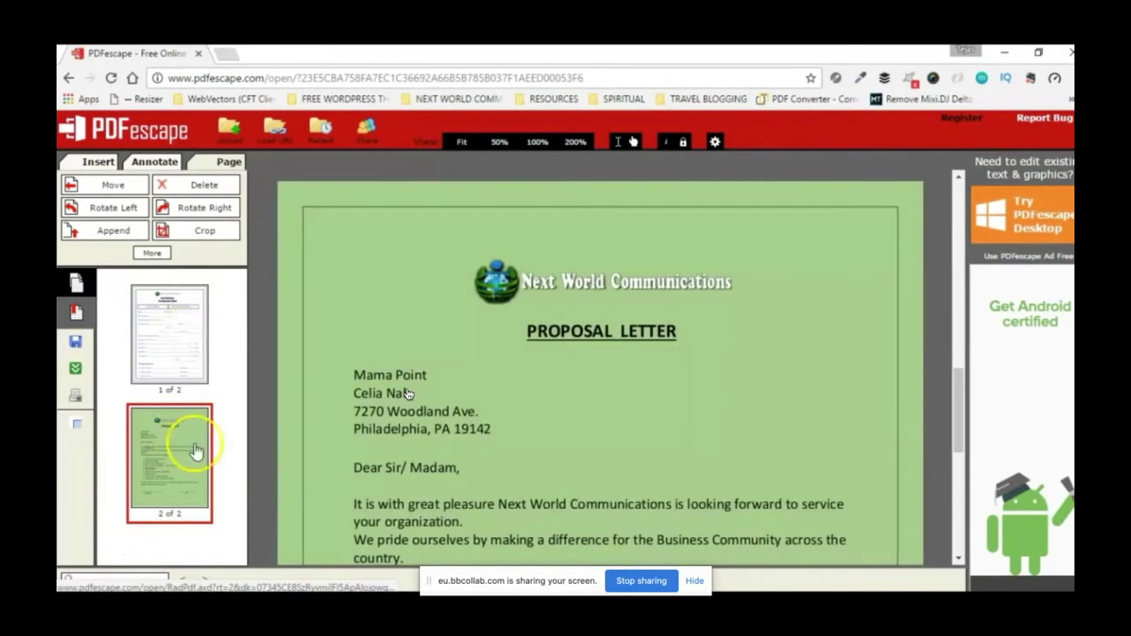
pyautogui.click(169, 316)
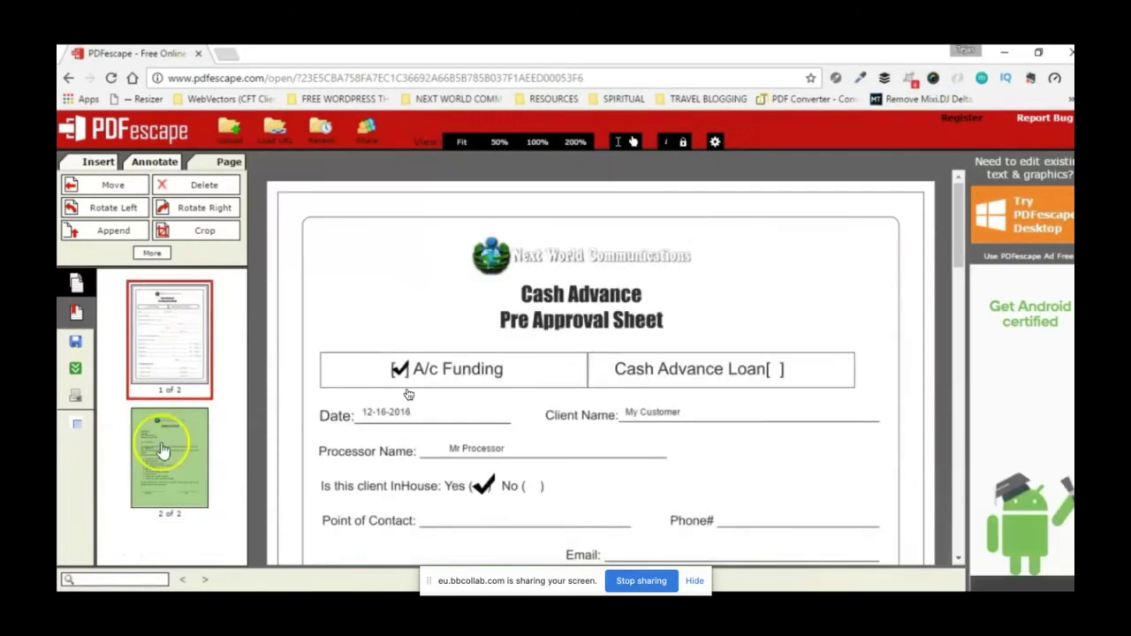
pyautogui.click(113, 188)
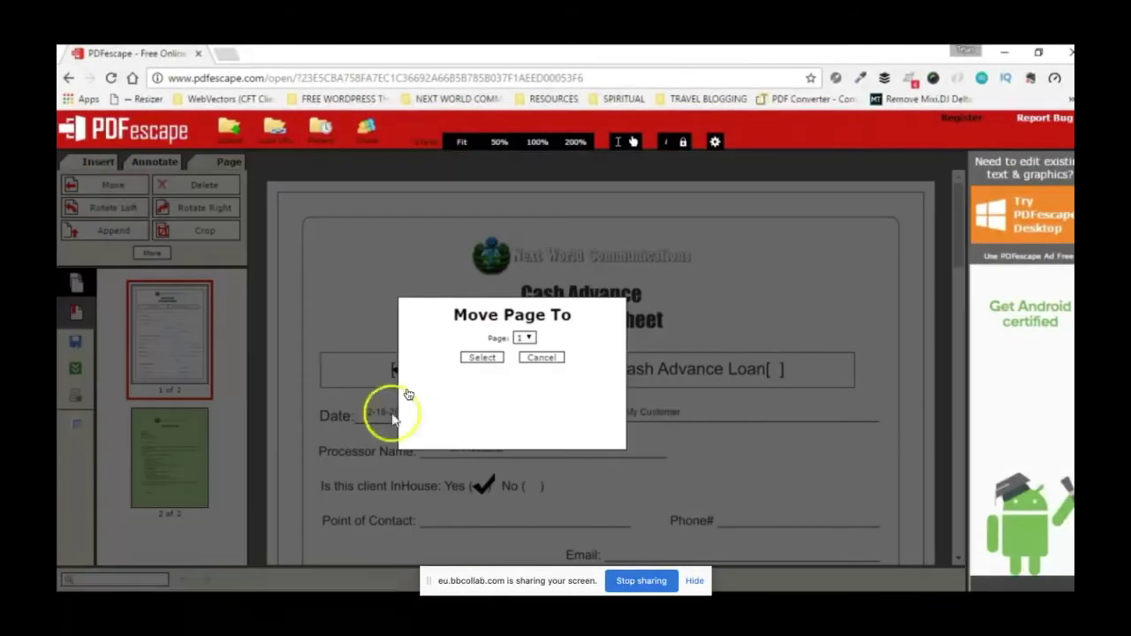
pyautogui.click(524, 339)
pyautogui.click(527, 361)
pyautogui.click(526, 364)
pyautogui.click(526, 340)
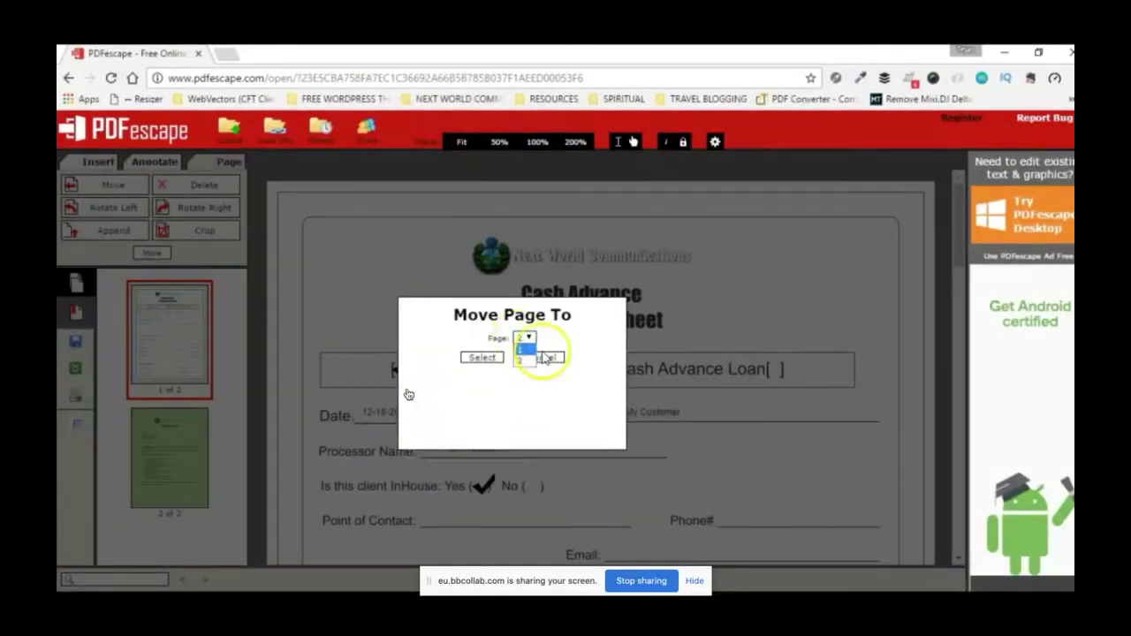
pyautogui.click(547, 358)
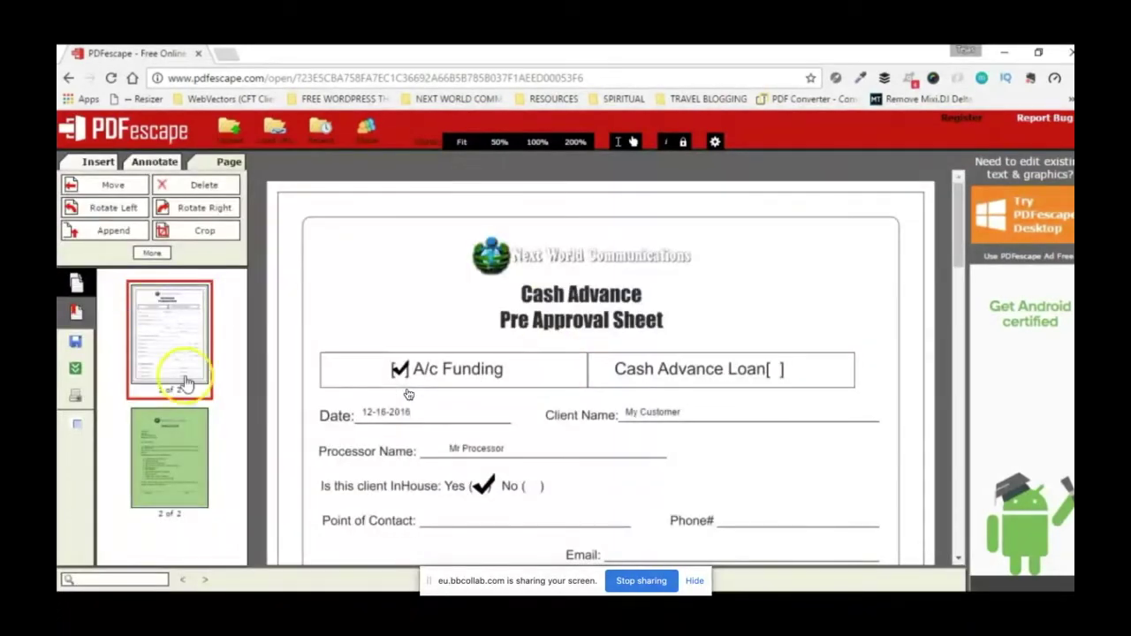
pyautogui.click(113, 185)
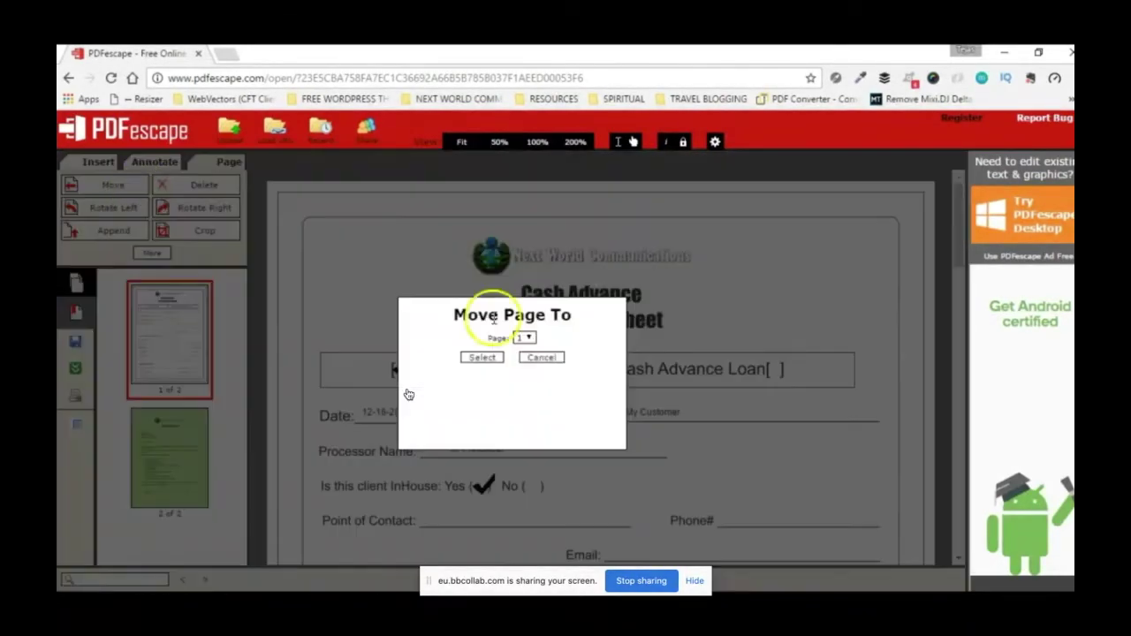
pyautogui.click(542, 358)
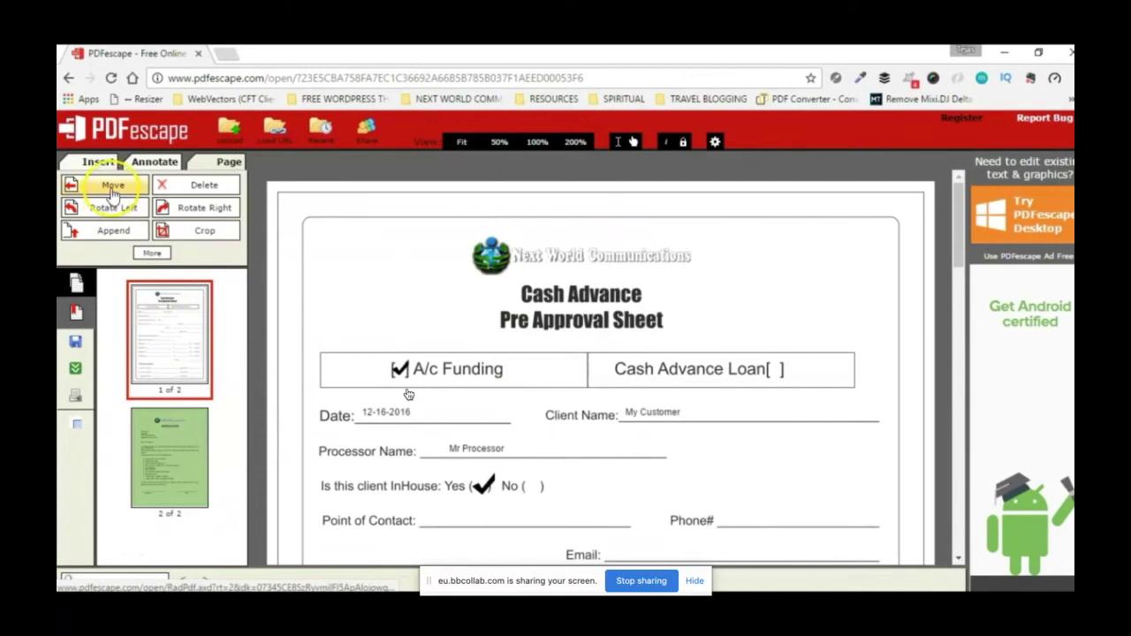
pyautogui.click(113, 188)
pyautogui.click(523, 340)
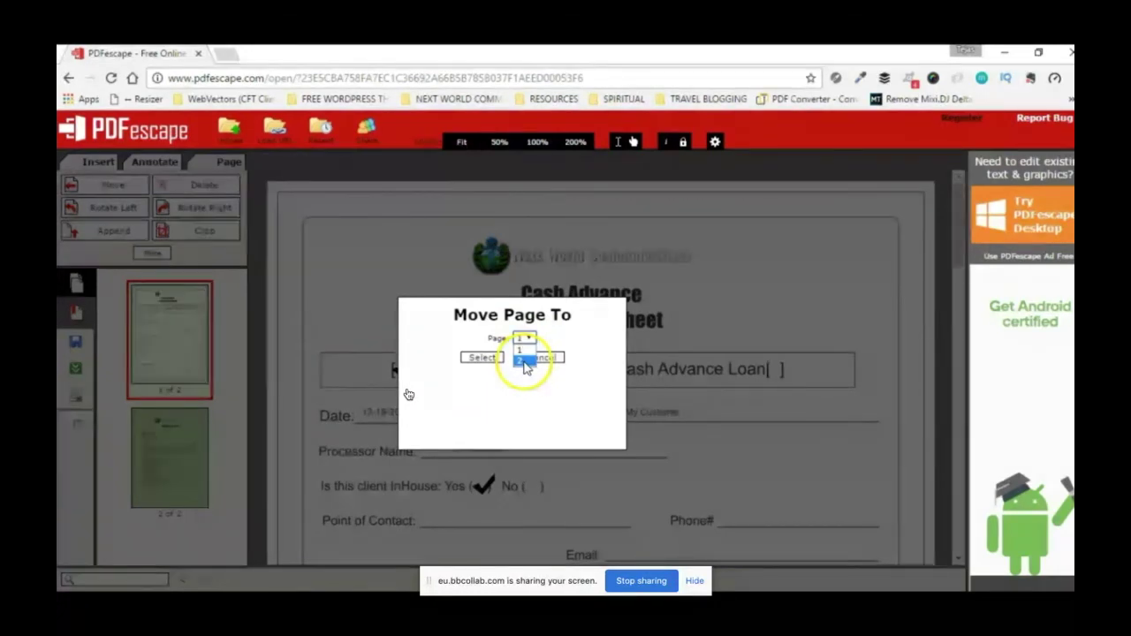
pyautogui.click(525, 363)
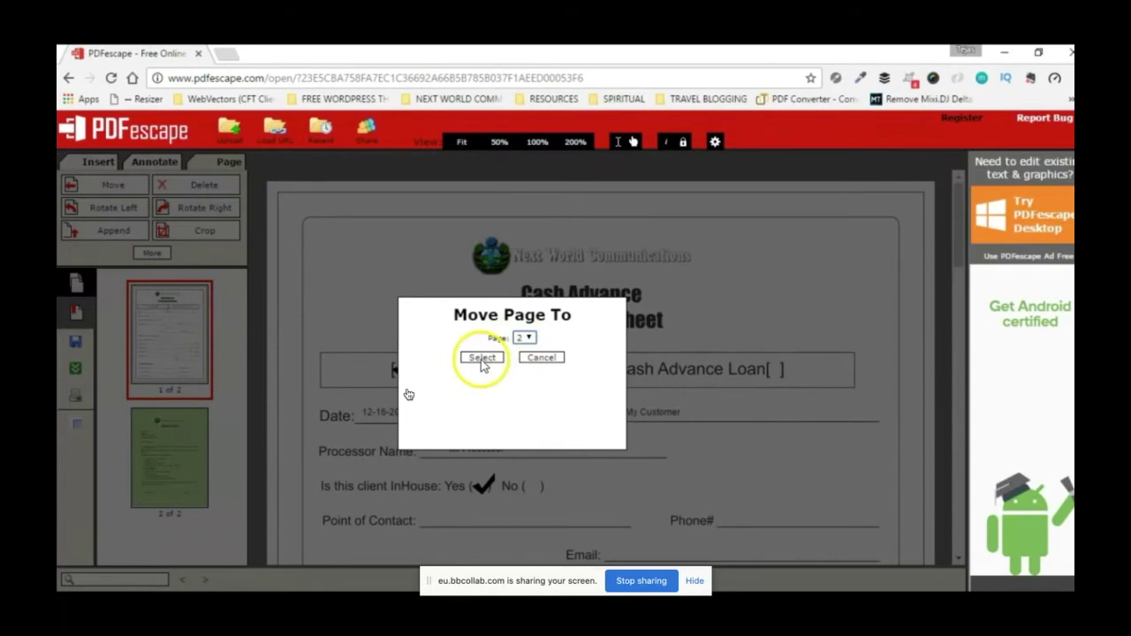
pyautogui.click(483, 358)
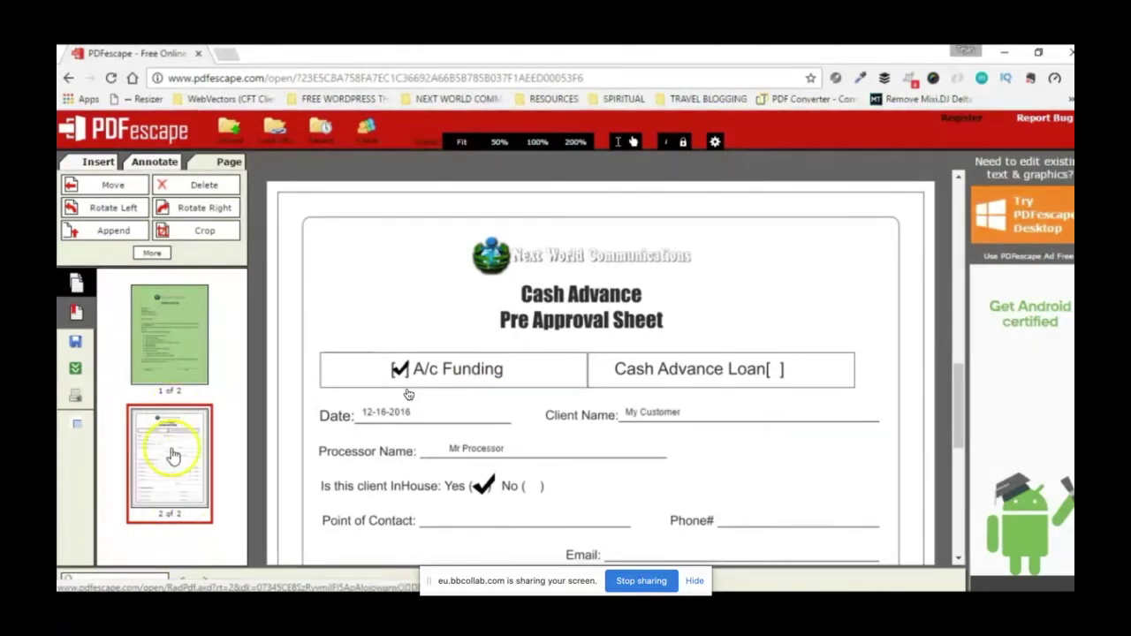
pyautogui.click(171, 354)
pyautogui.click(182, 478)
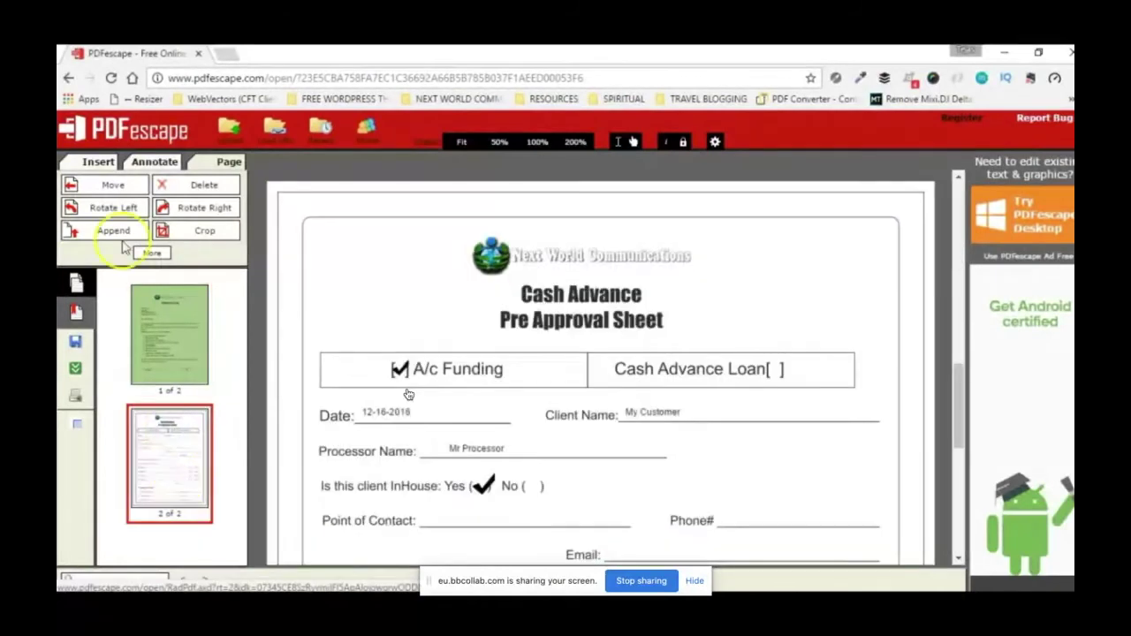
pyautogui.click(113, 187)
pyautogui.click(524, 338)
pyautogui.click(522, 351)
pyautogui.click(467, 359)
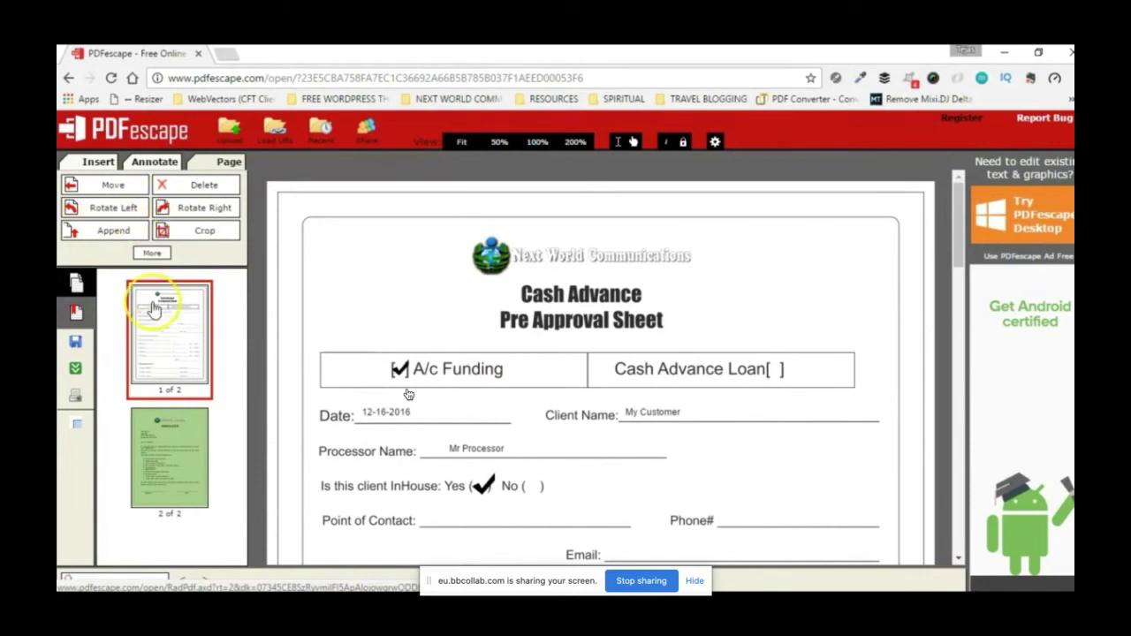
# Step: Rotate the page 2 Proposal Letter left, then right again so it stands upright
pyautogui.click(176, 442)
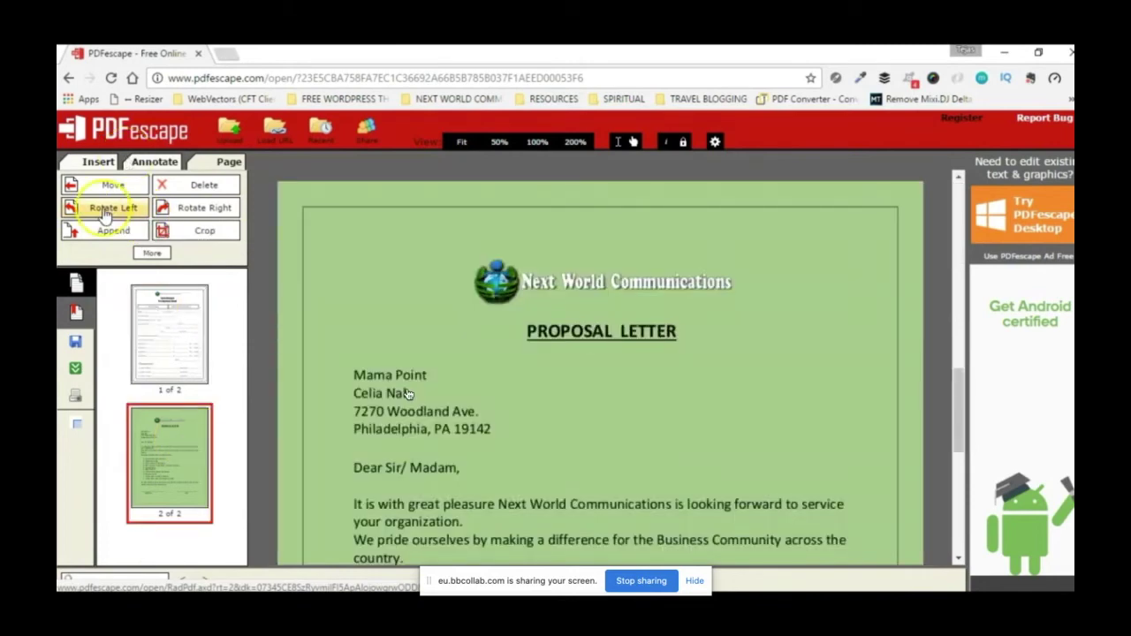
pyautogui.click(104, 209)
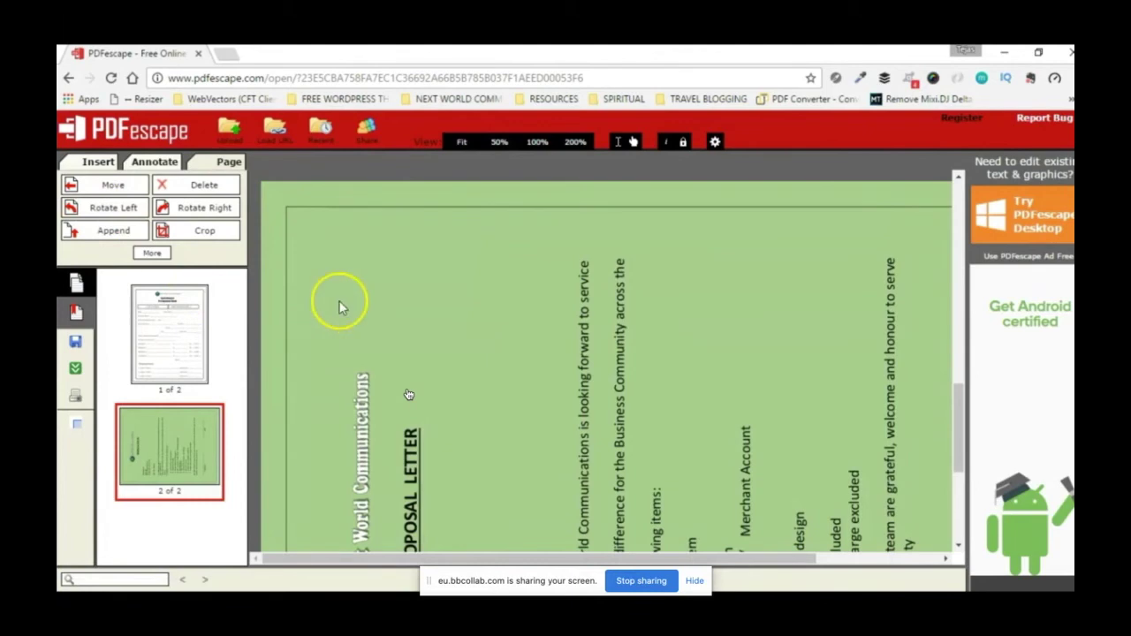
pyautogui.click(179, 217)
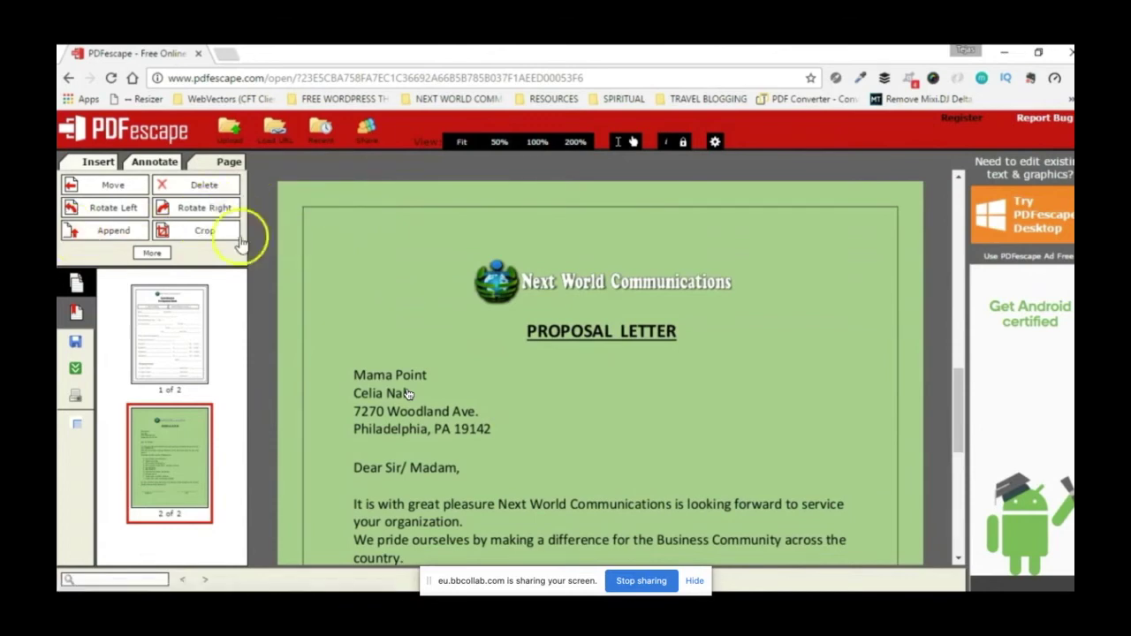
pyautogui.click(222, 234)
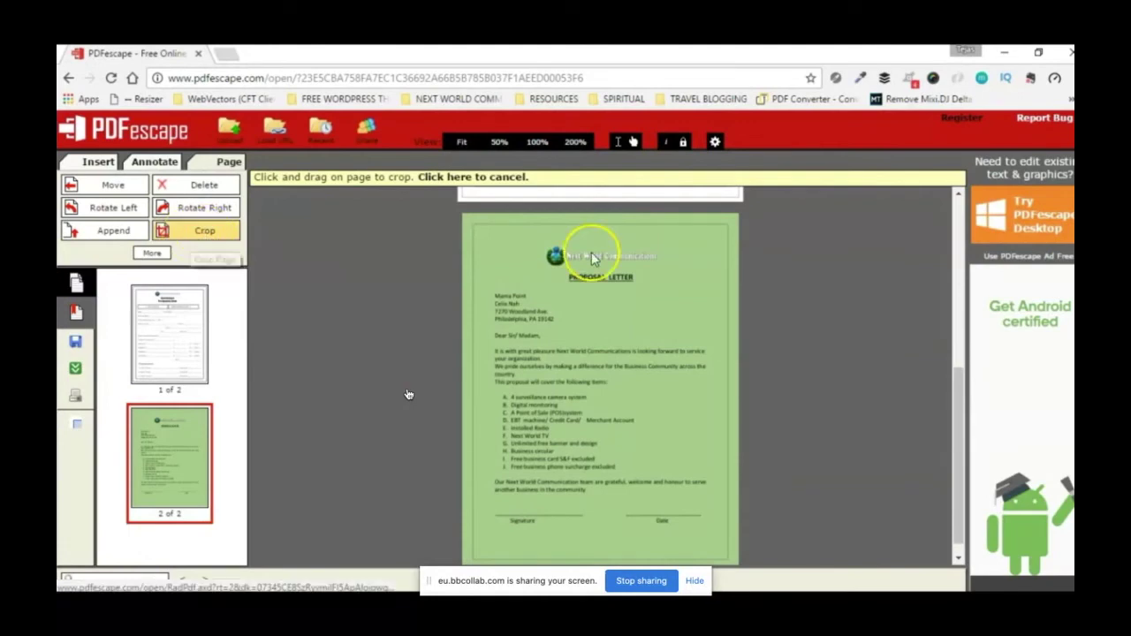
# Step: Drag a crop box over most of the Proposal Letter, set Left to 80 px, and apply
pyautogui.moveTo(529, 236); pyautogui.dragTo(686, 267)
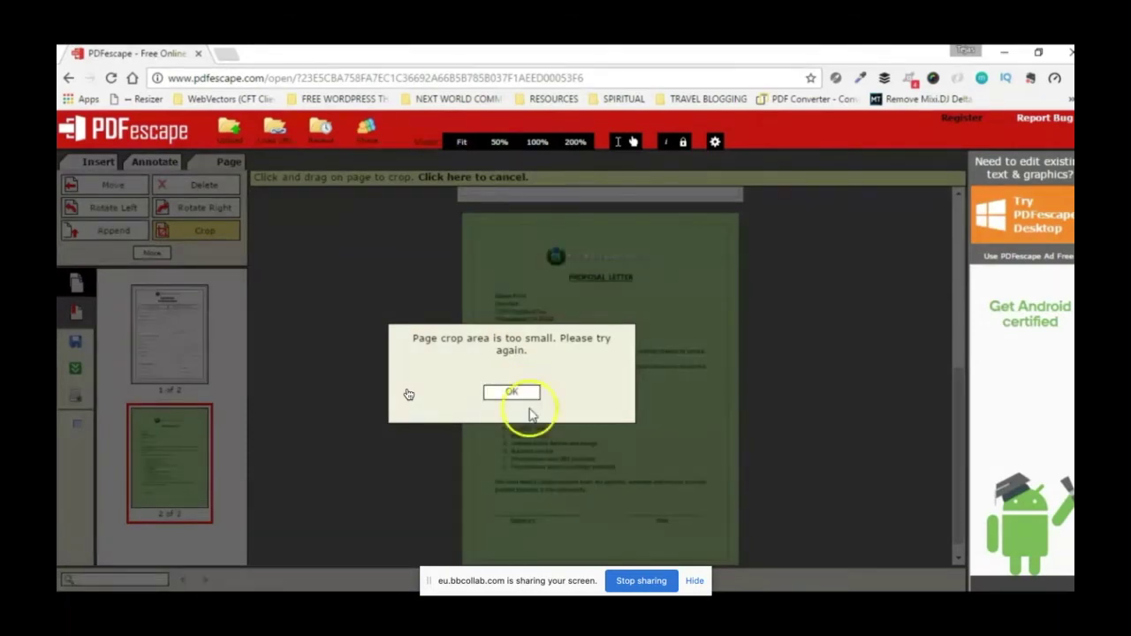
pyautogui.click(518, 396)
pyautogui.moveTo(487, 230); pyautogui.dragTo(719, 533)
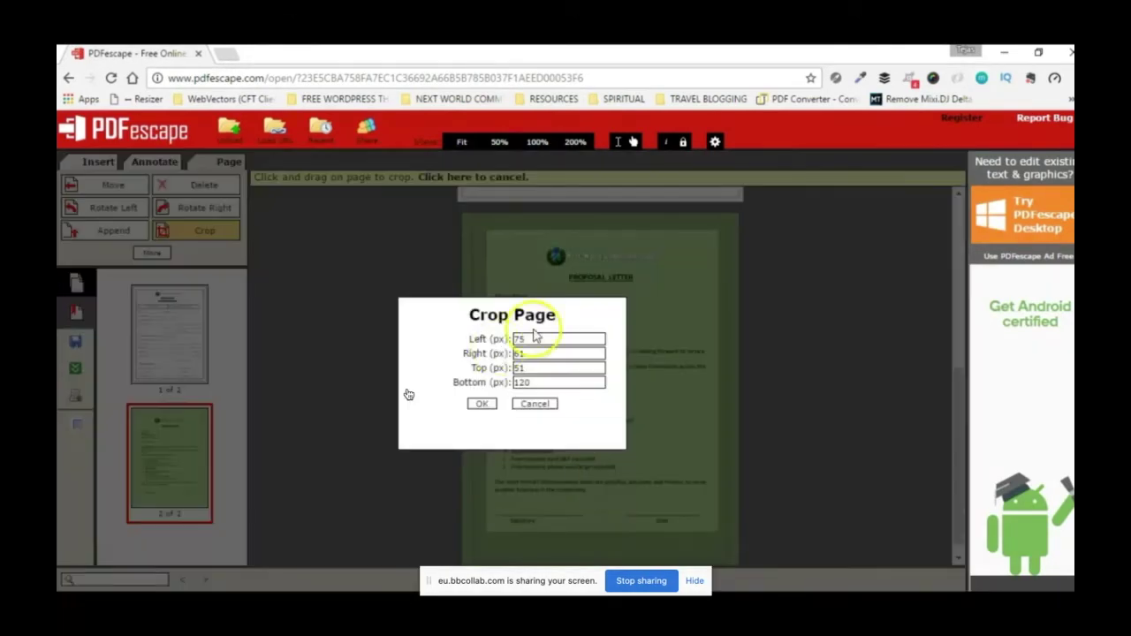
pyautogui.moveTo(533, 339); pyautogui.dragTo(506, 337)
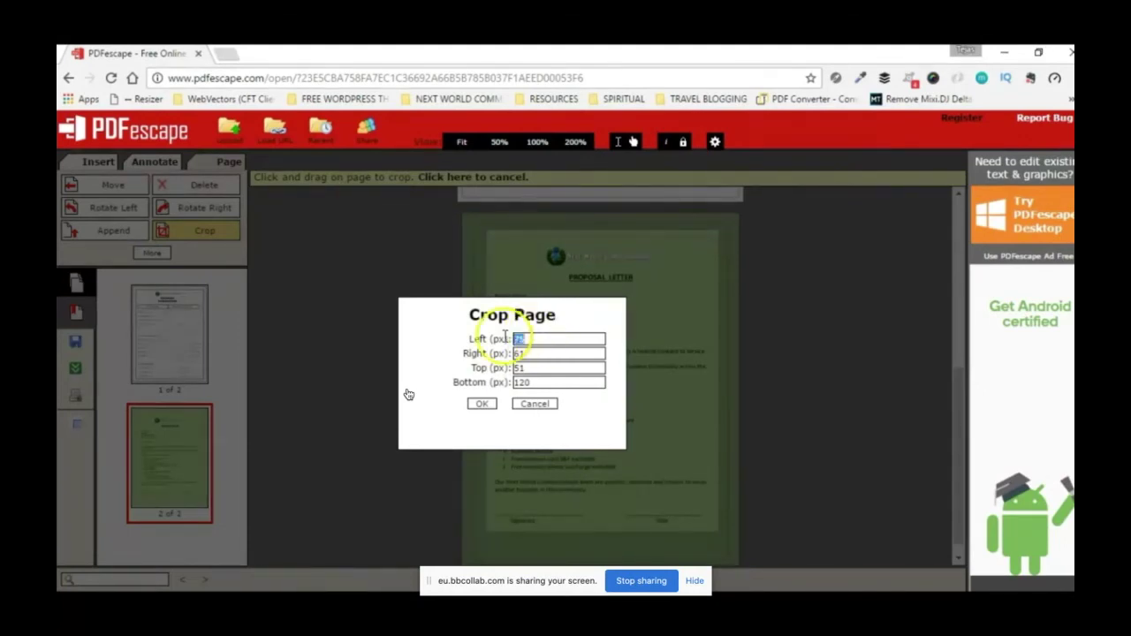
pyautogui.write('80')
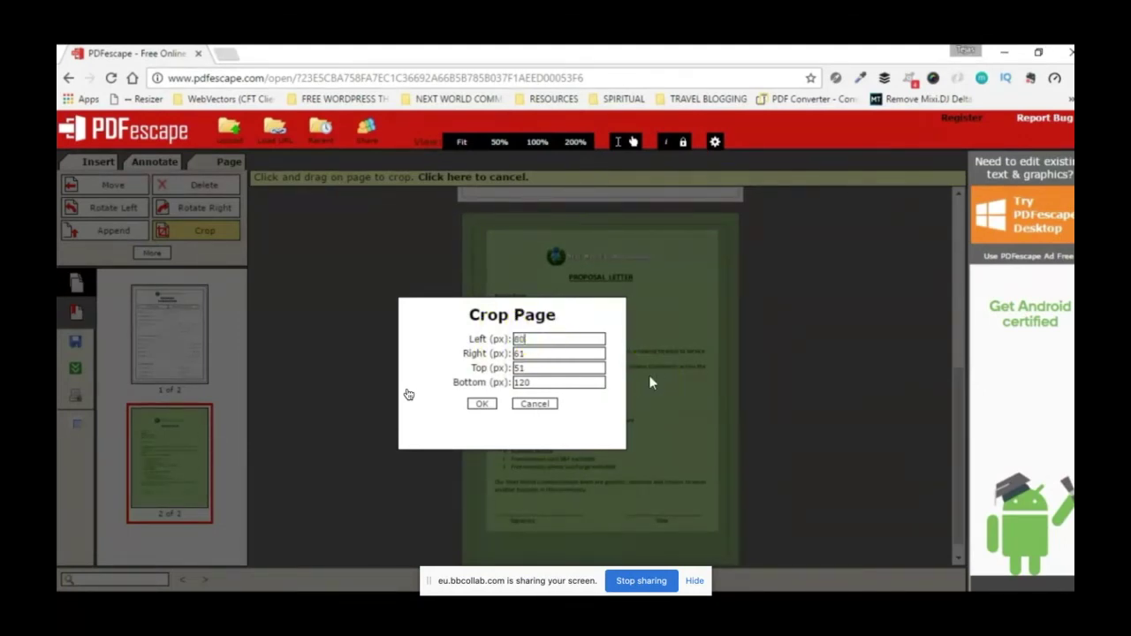
pyautogui.press('Tab')
pyautogui.press('Tab')
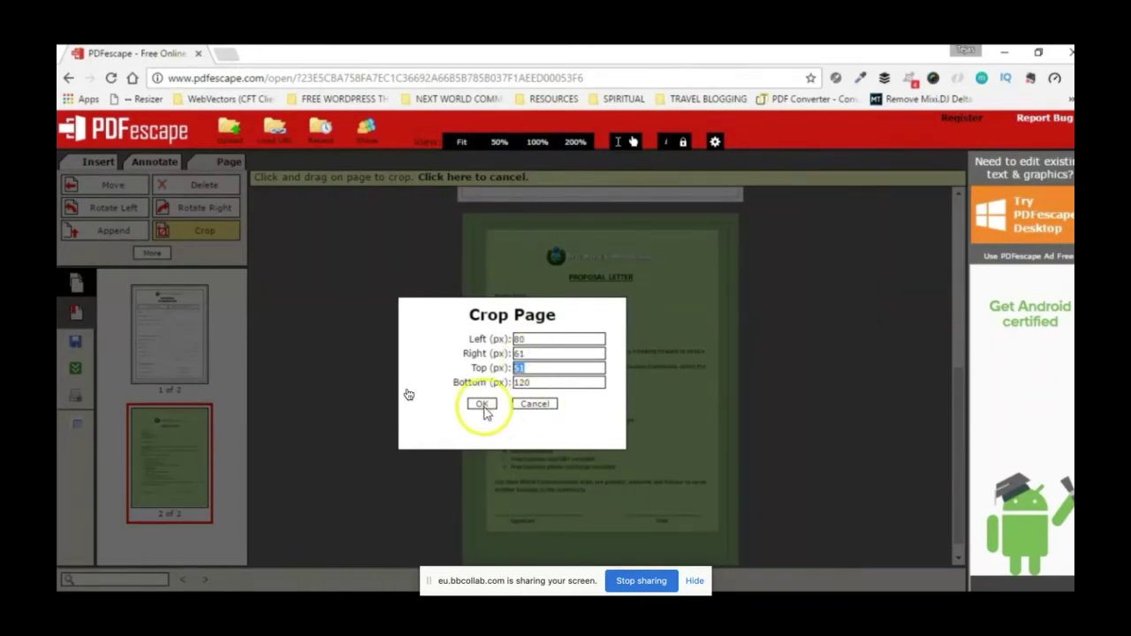
pyautogui.click(482, 406)
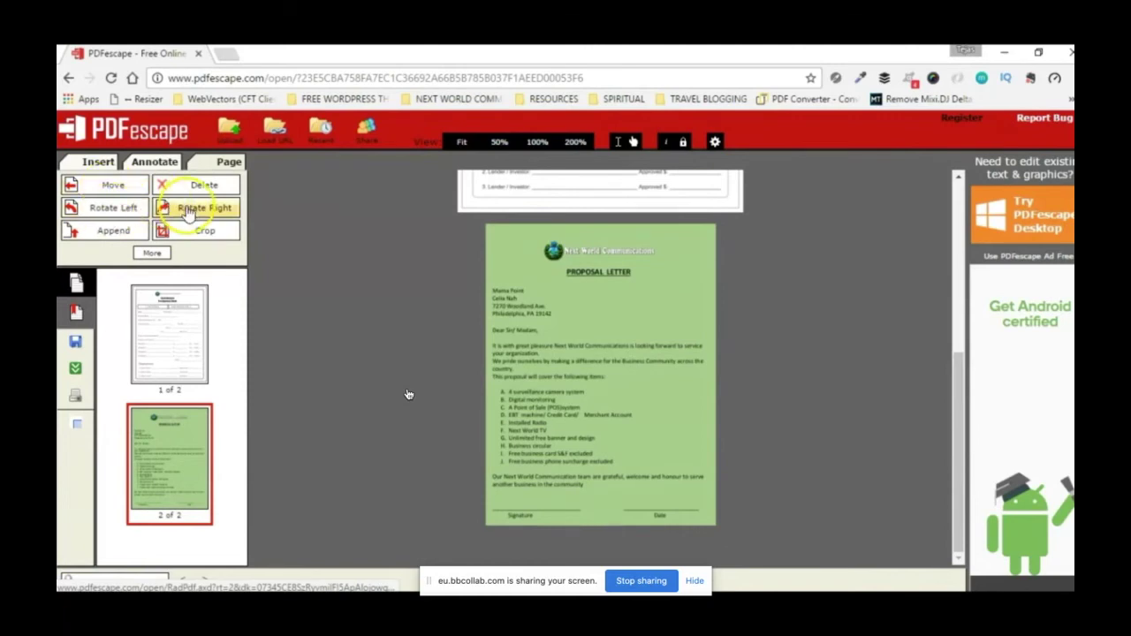
# Step: Deskew the Proposal Letter page by -8.99°, redrawing the skew line after over-45° warnings
pyautogui.click(151, 253)
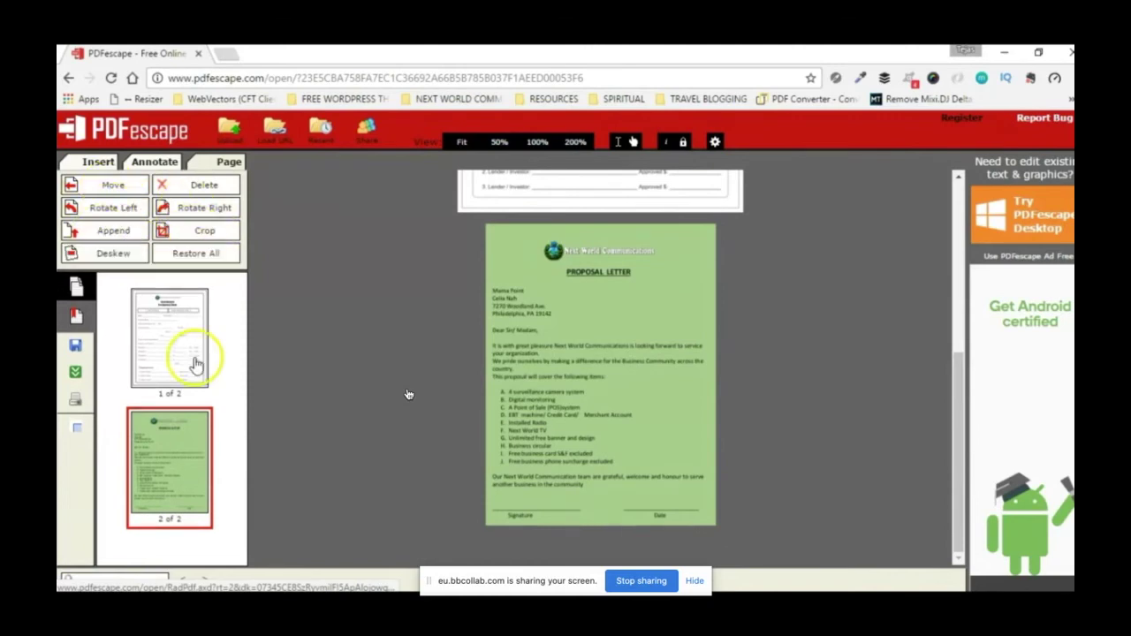
pyautogui.click(110, 253)
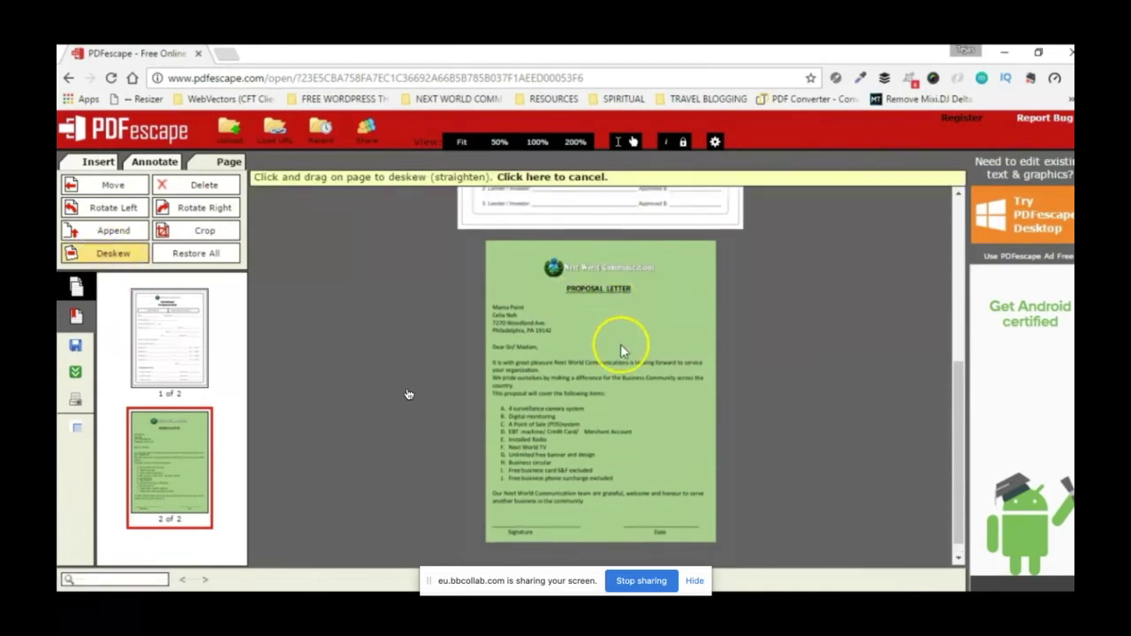
pyautogui.moveTo(621, 344); pyautogui.dragTo(683, 240)
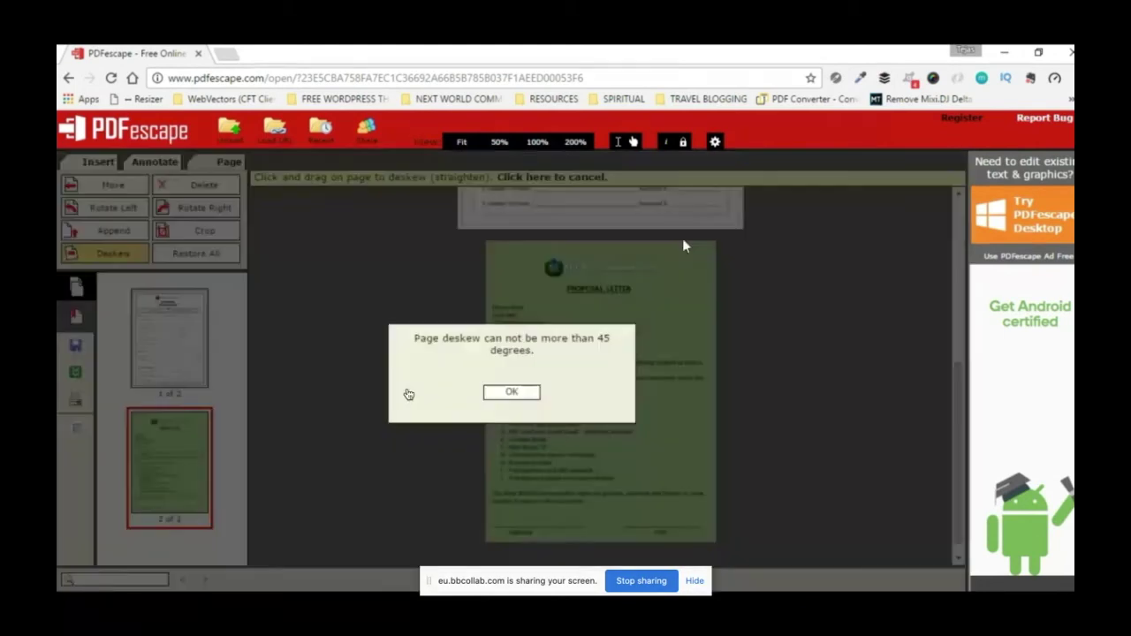
pyautogui.moveTo(512, 393)
pyautogui.mouseDown()
pyautogui.moveTo(433, 371)
pyautogui.moveTo(518, 393)
pyautogui.mouseUp()
pyautogui.moveTo(595, 330); pyautogui.dragTo(617, 235)
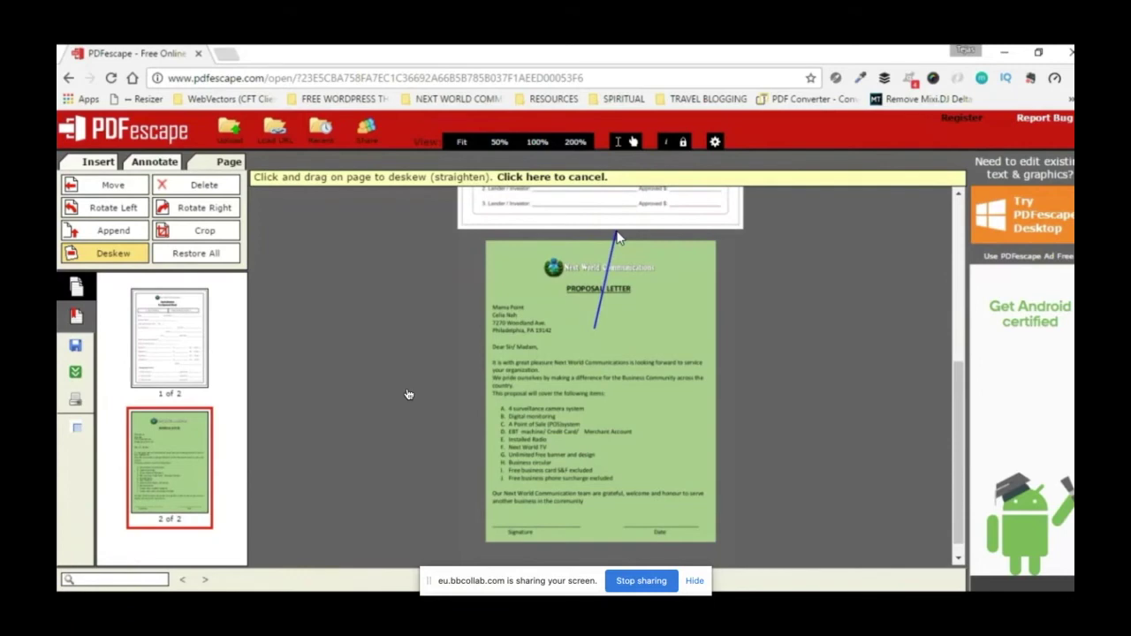
pyautogui.moveTo(618, 237); pyautogui.dragTo(518, 397)
pyautogui.moveTo(518, 321); pyautogui.dragTo(599, 379)
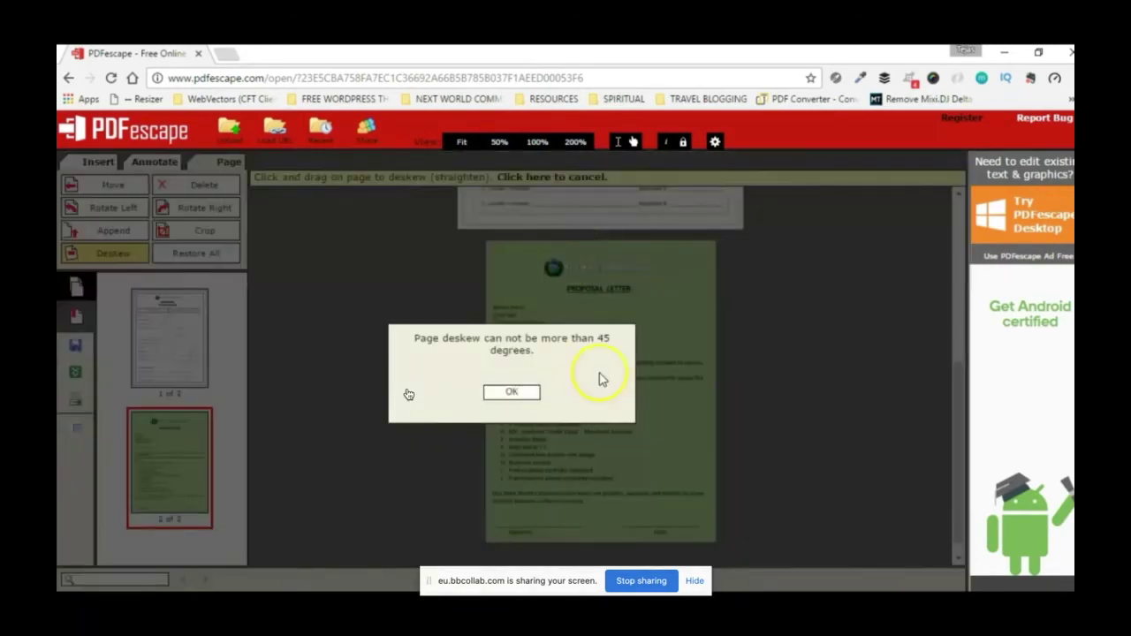
pyautogui.press('Return')
pyautogui.moveTo(652, 304); pyautogui.dragTo(727, 306)
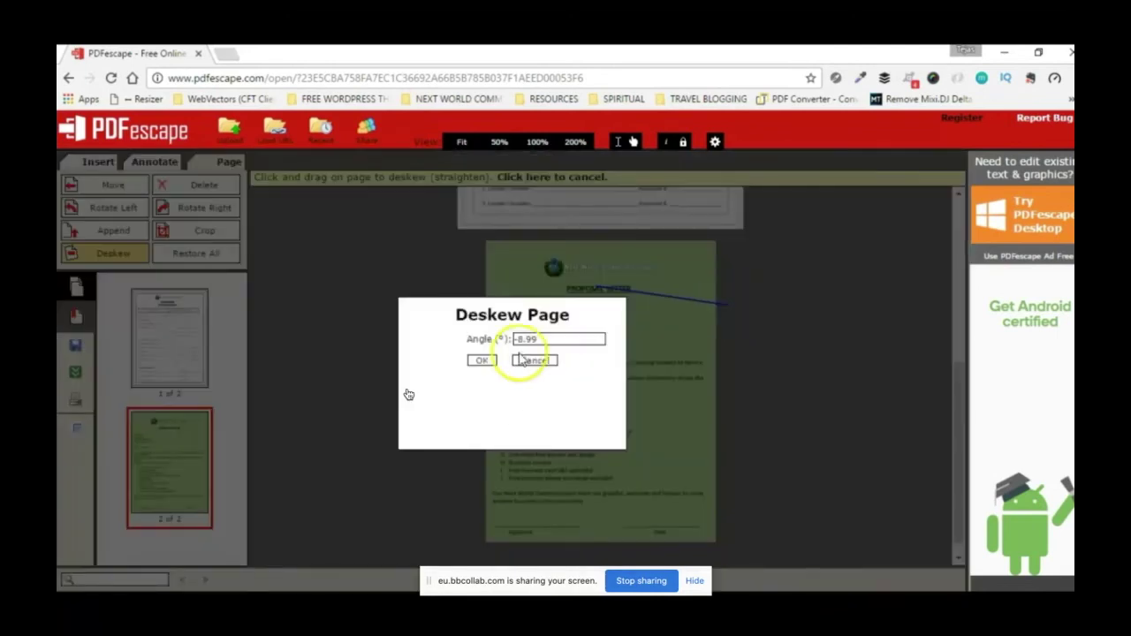
pyautogui.click(481, 361)
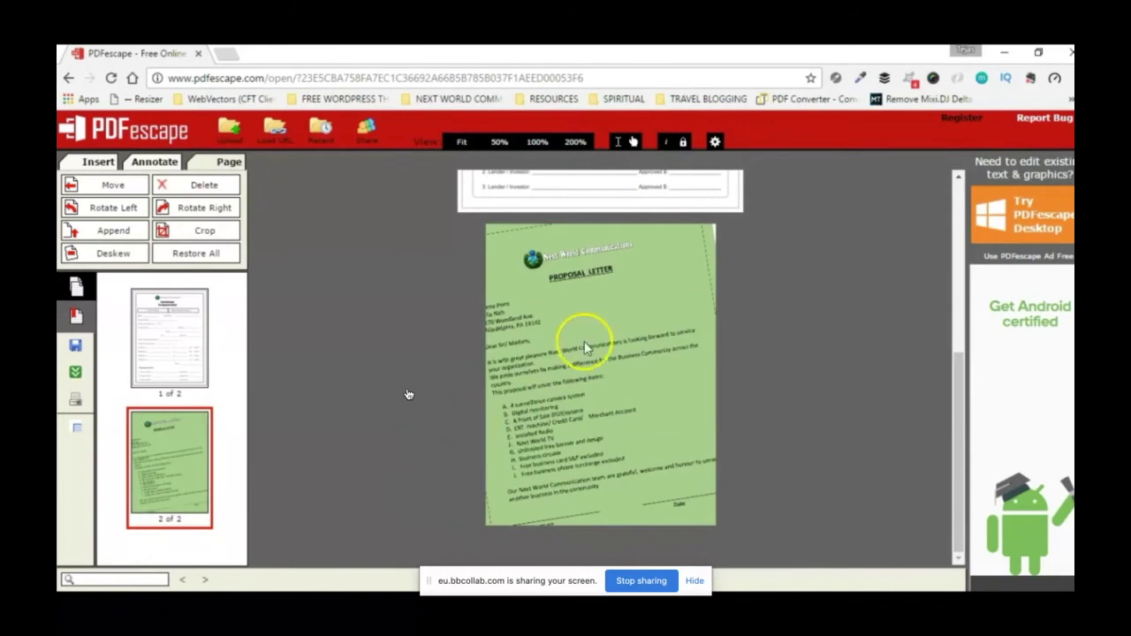
# Step: Deskew the page again with a steeper line, applying -33.11°
pyautogui.click(103, 259)
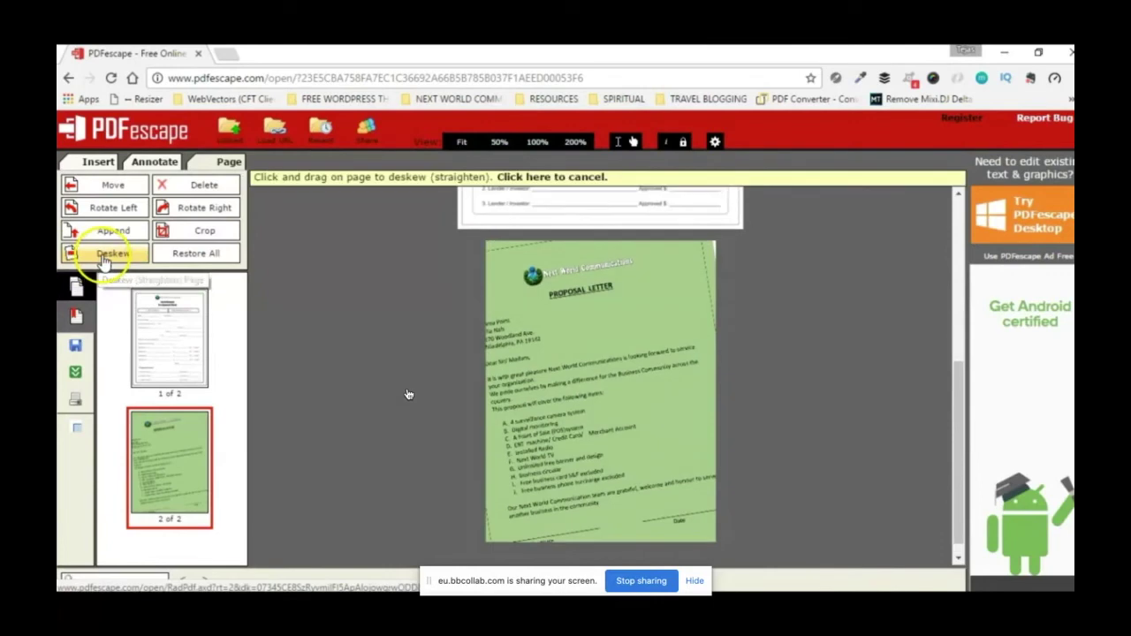
pyautogui.moveTo(586, 409); pyautogui.dragTo(473, 320)
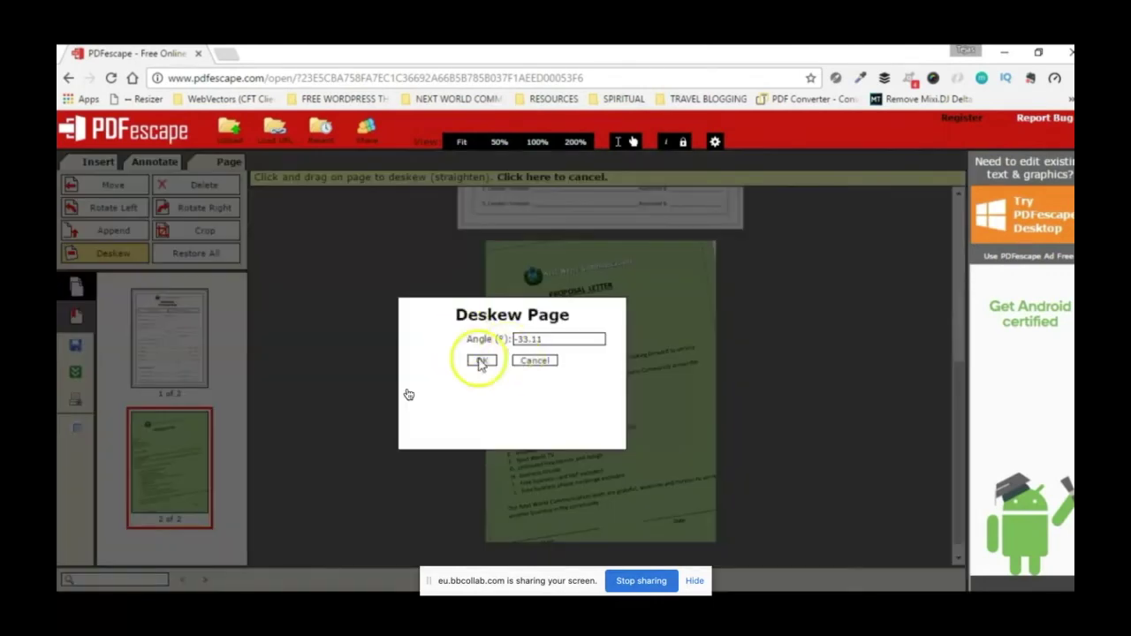
pyautogui.click(480, 363)
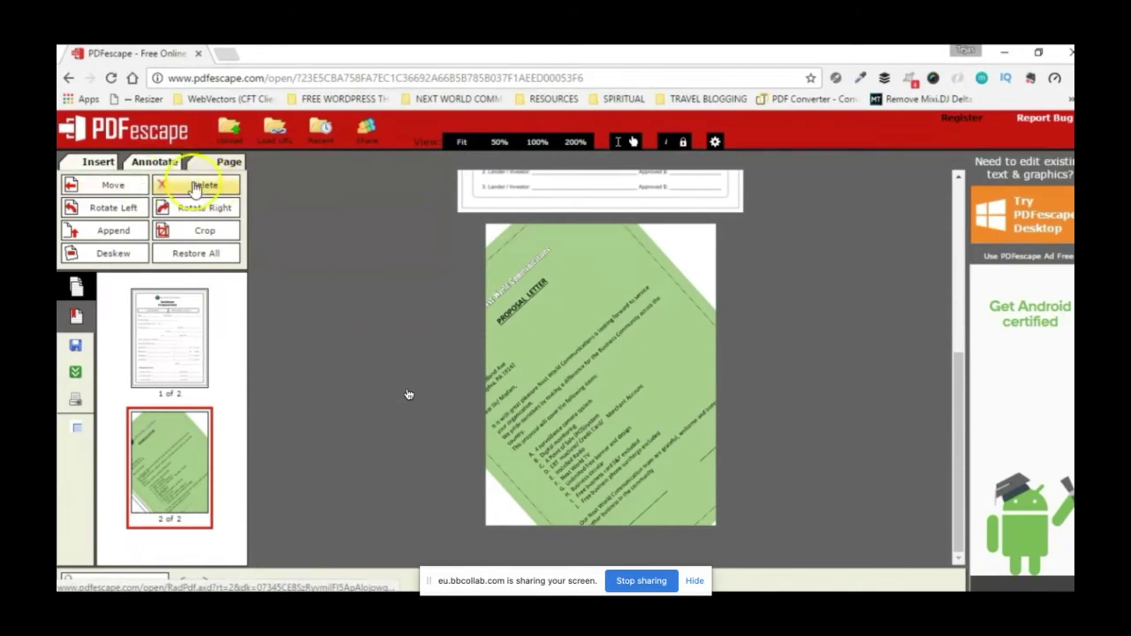
pyautogui.click(195, 185)
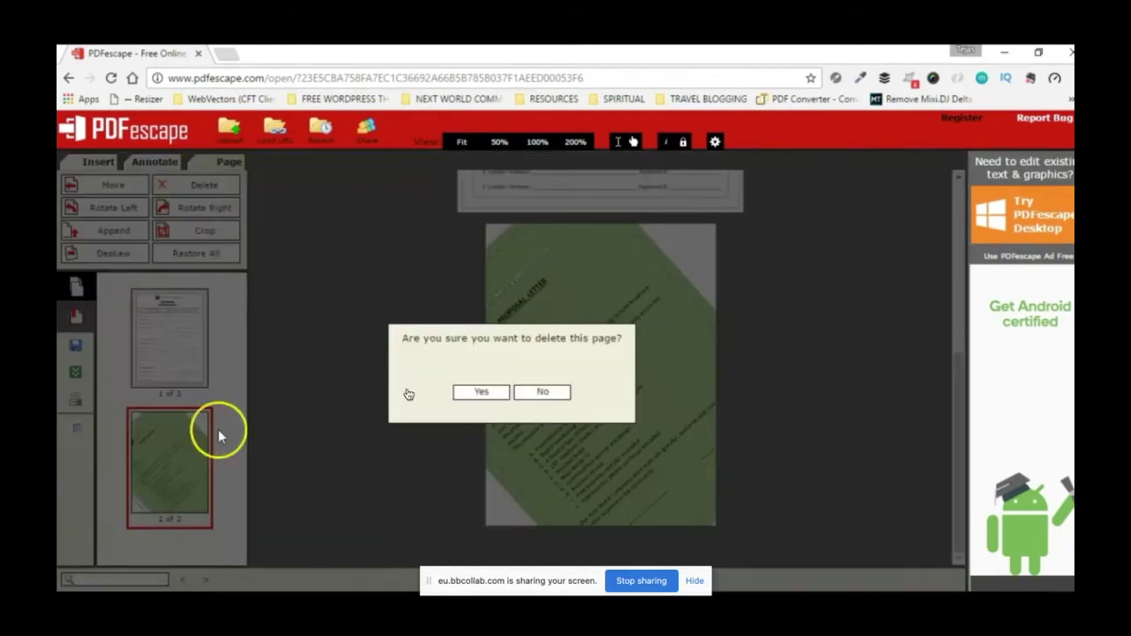
# Step: Reselect page 2, delete the Proposal Letter page, and save the one-page Cash Advance form
pyautogui.click(564, 396)
pyautogui.click(175, 327)
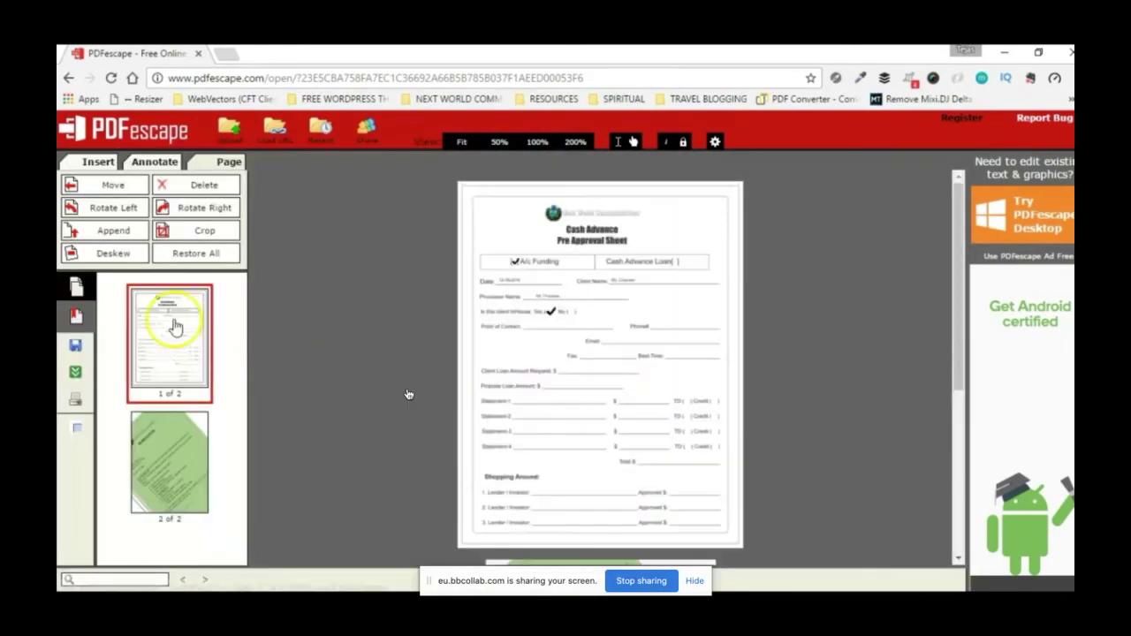
pyautogui.click(185, 457)
pyautogui.click(198, 186)
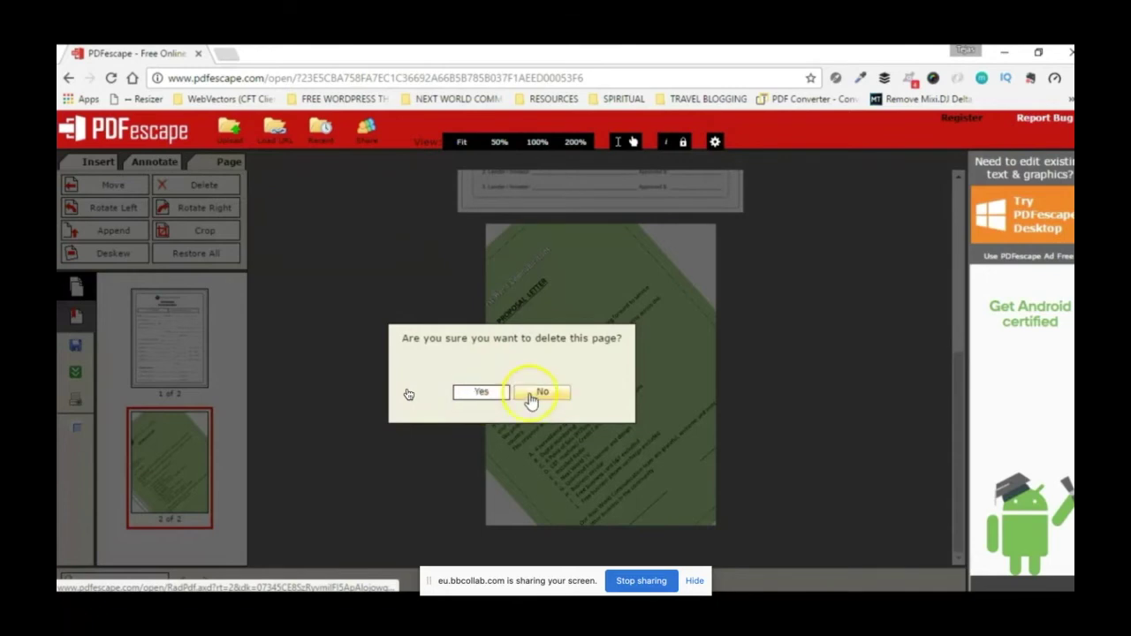
pyautogui.click(483, 394)
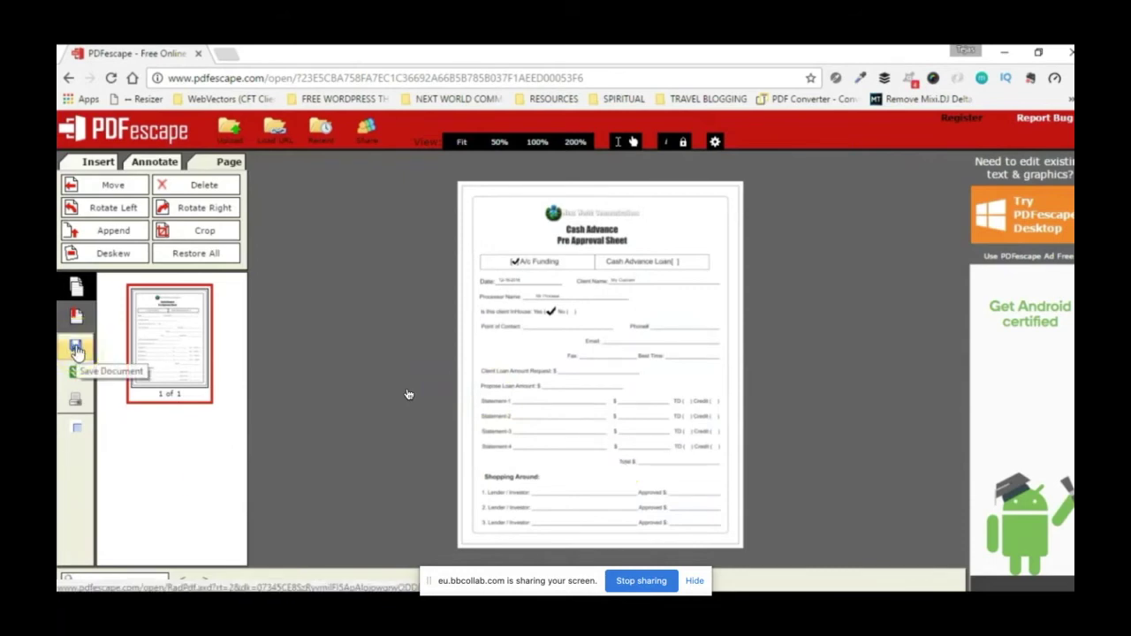
pyautogui.click(77, 350)
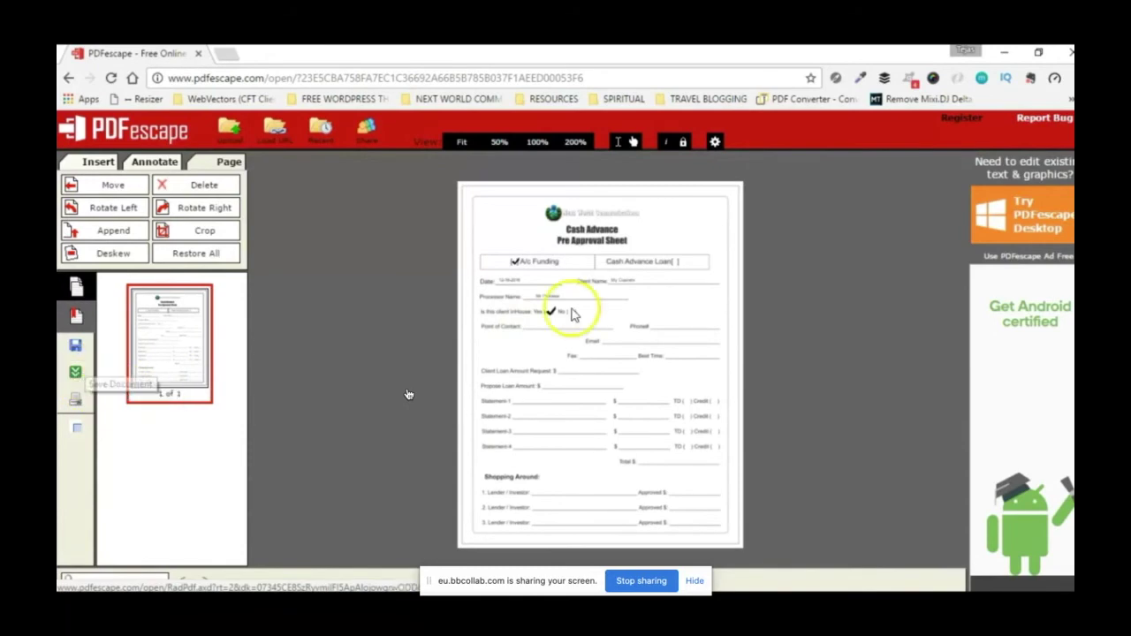
# Step: View the Cash Advance Pre Approval Sheet at 200%, scroll through it, then skip ahead in the video
pyautogui.click(574, 143)
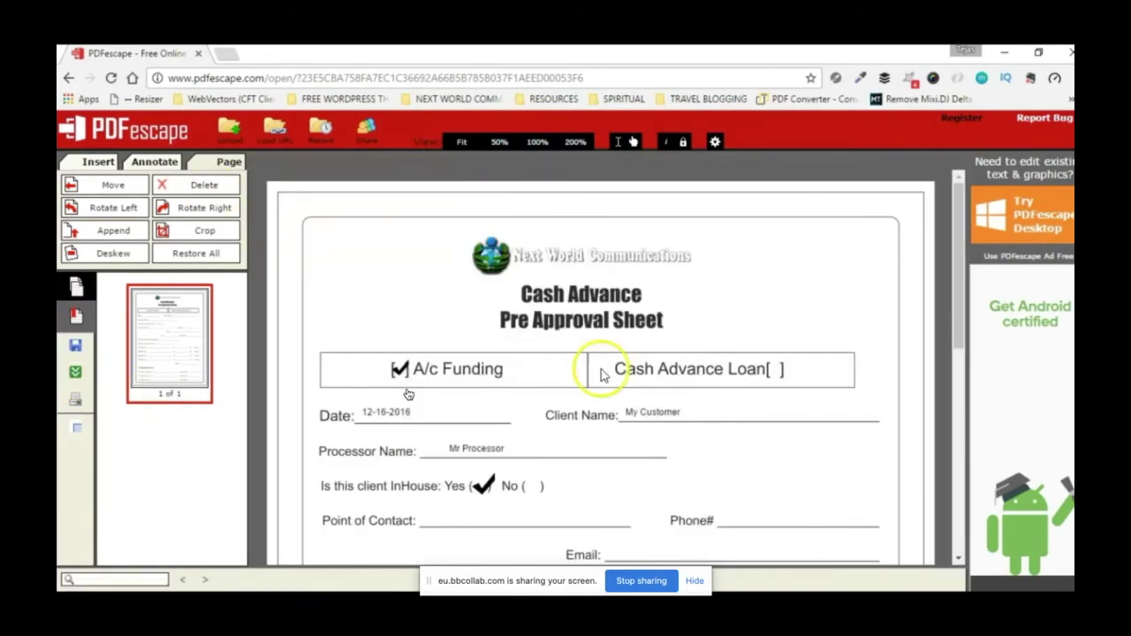
pyautogui.scroll(-10, 601, 376)
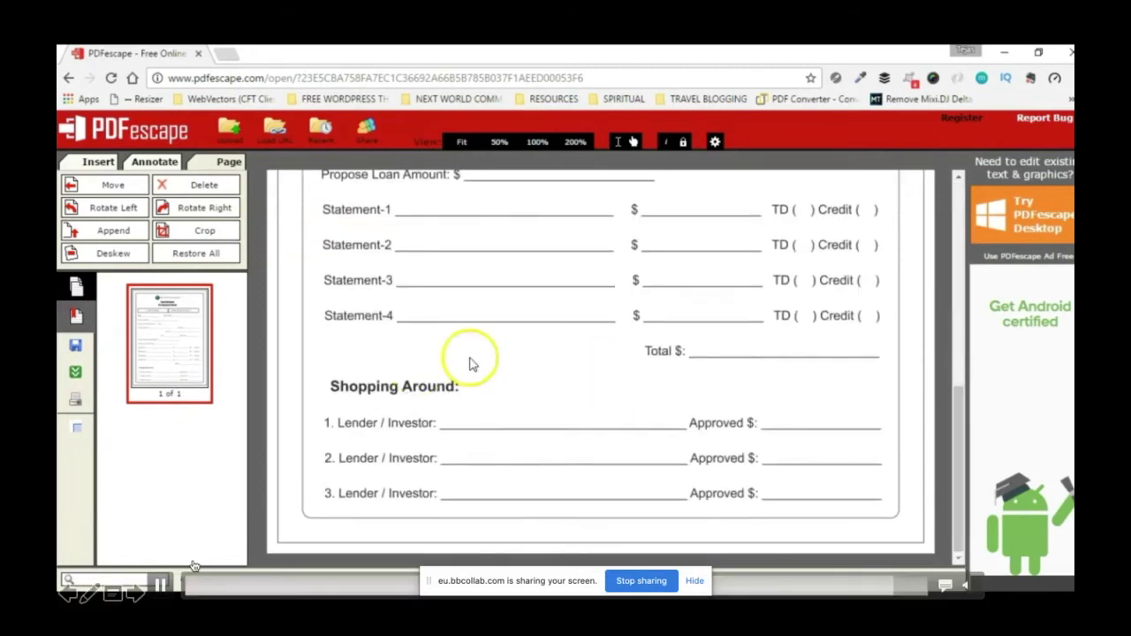
pyautogui.scroll(10, 471, 363)
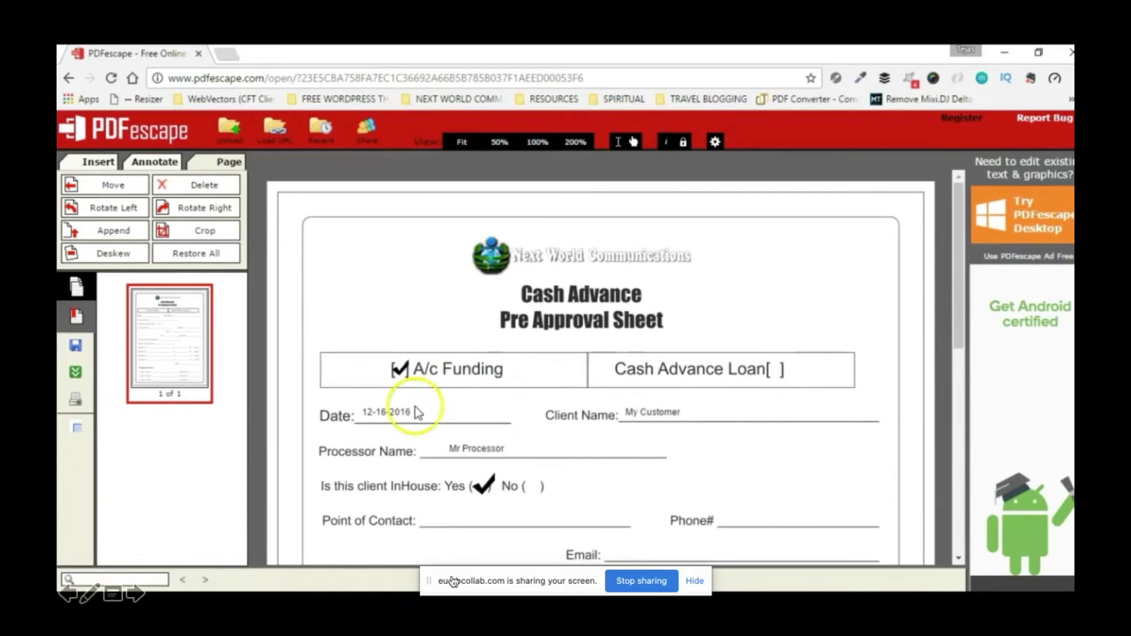
pyautogui.moveTo(452, 580); pyautogui.dragTo(757, 509)
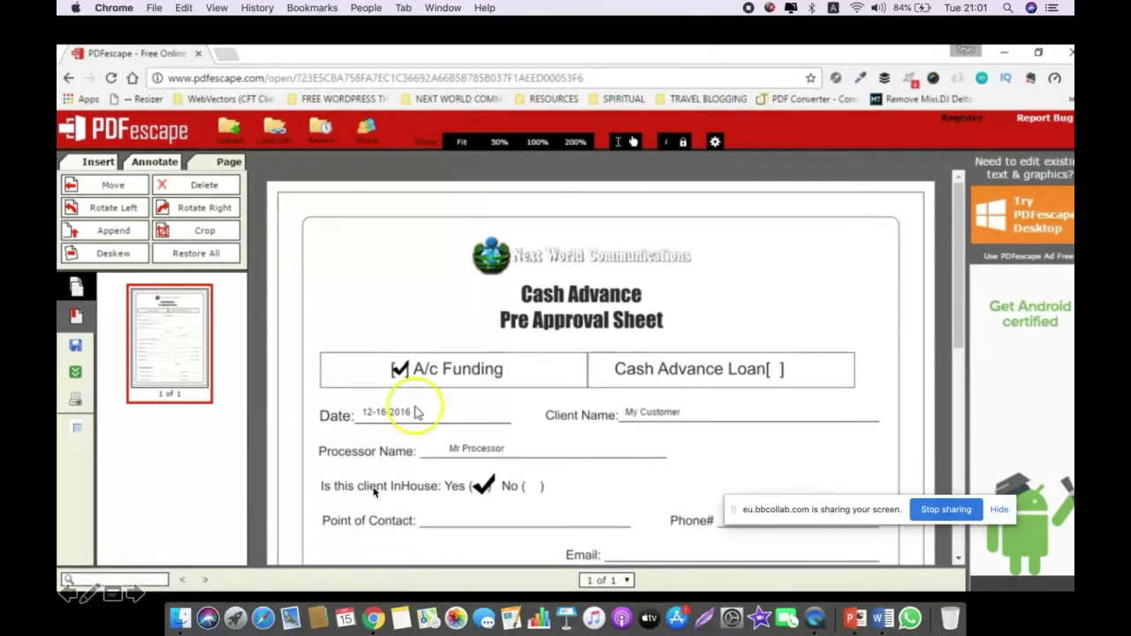
pyautogui.click(881, 590)
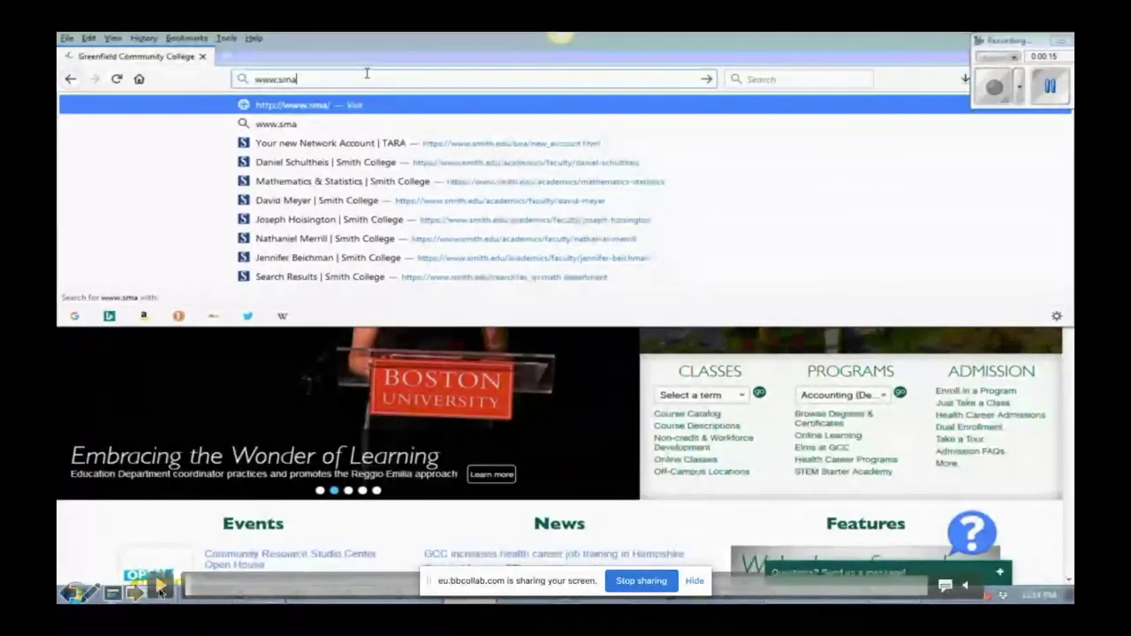
pyautogui.click(160, 589)
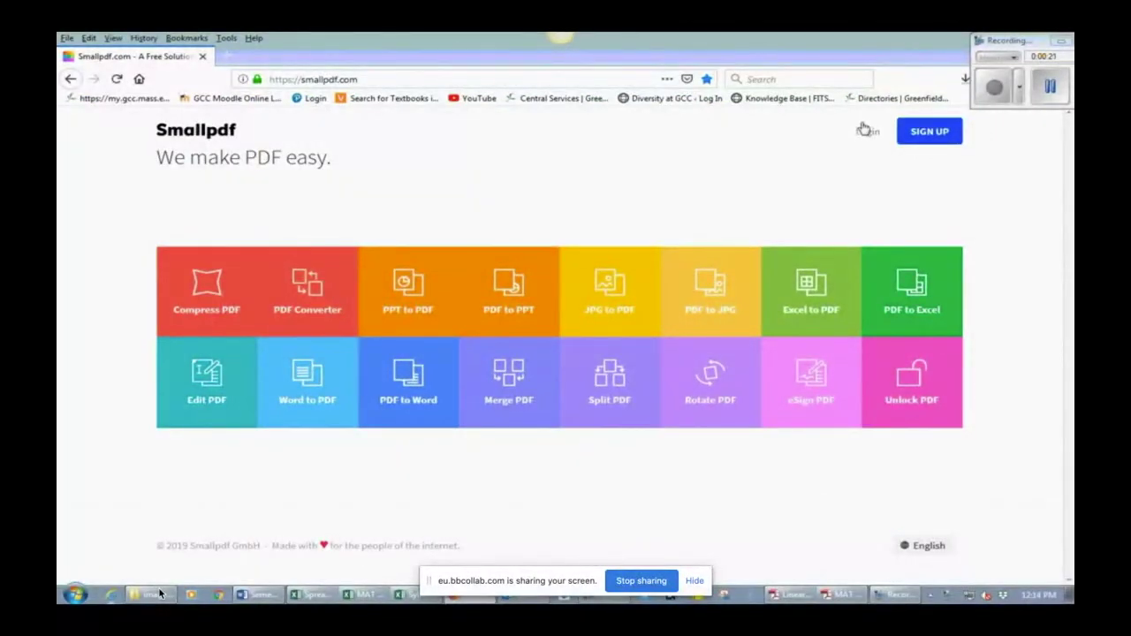
pyautogui.moveTo(162, 588)
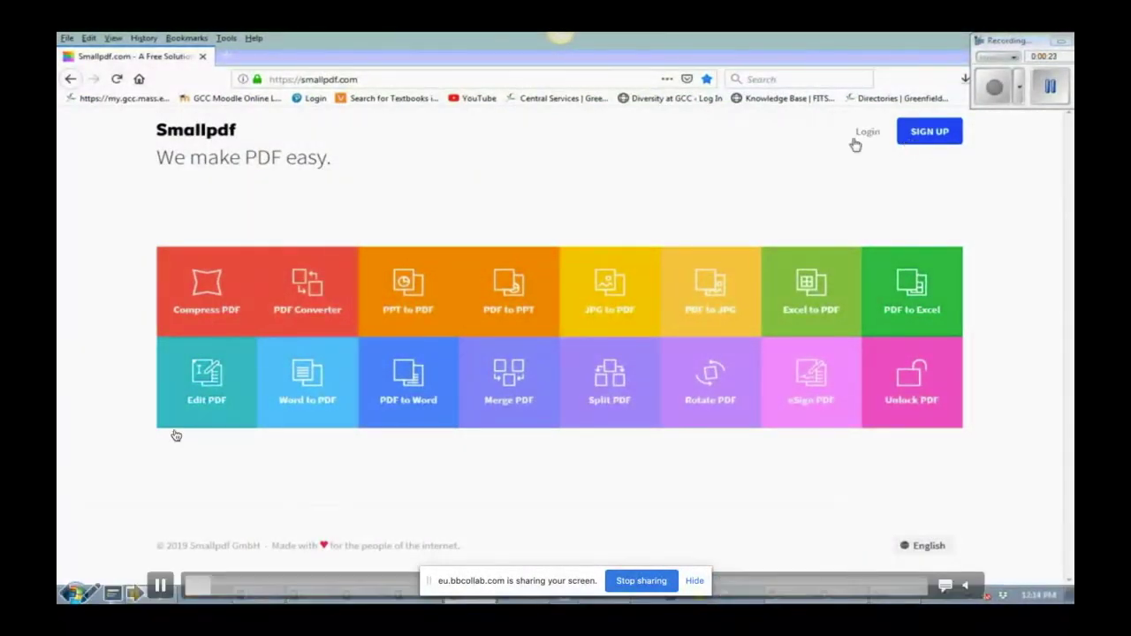
pyautogui.click(162, 587)
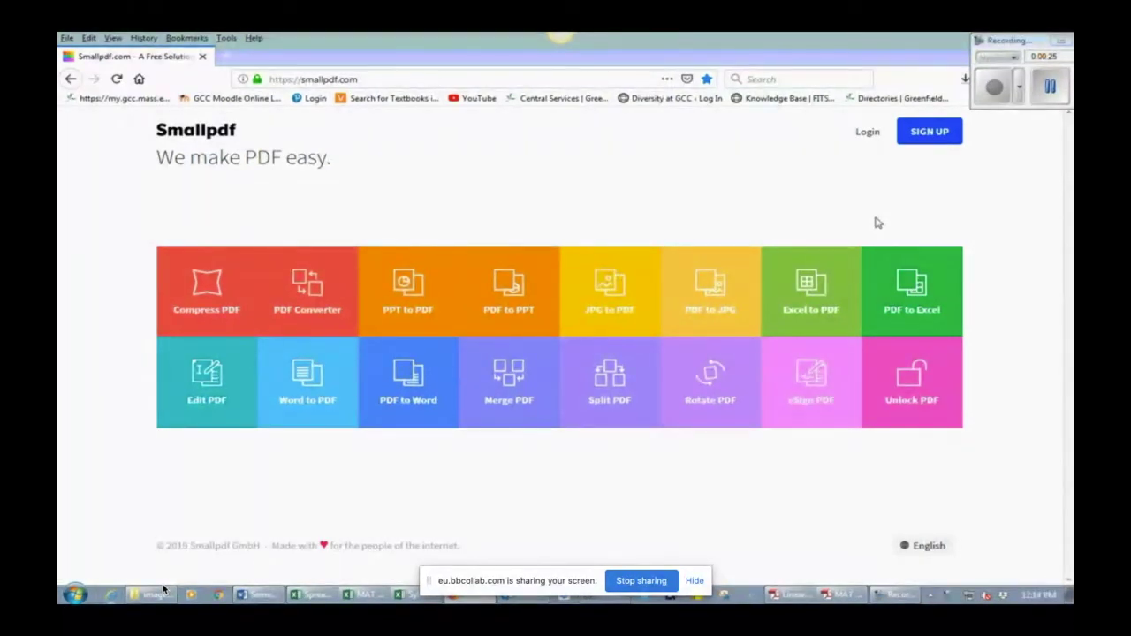
pyautogui.moveTo(111, 623)
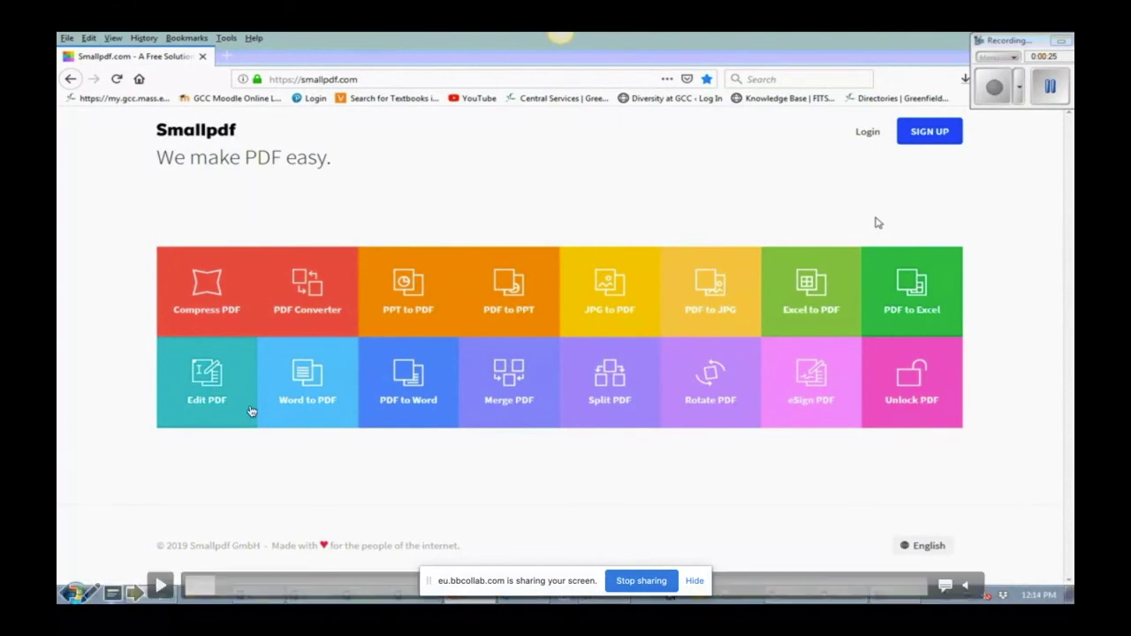
pyautogui.click(160, 585)
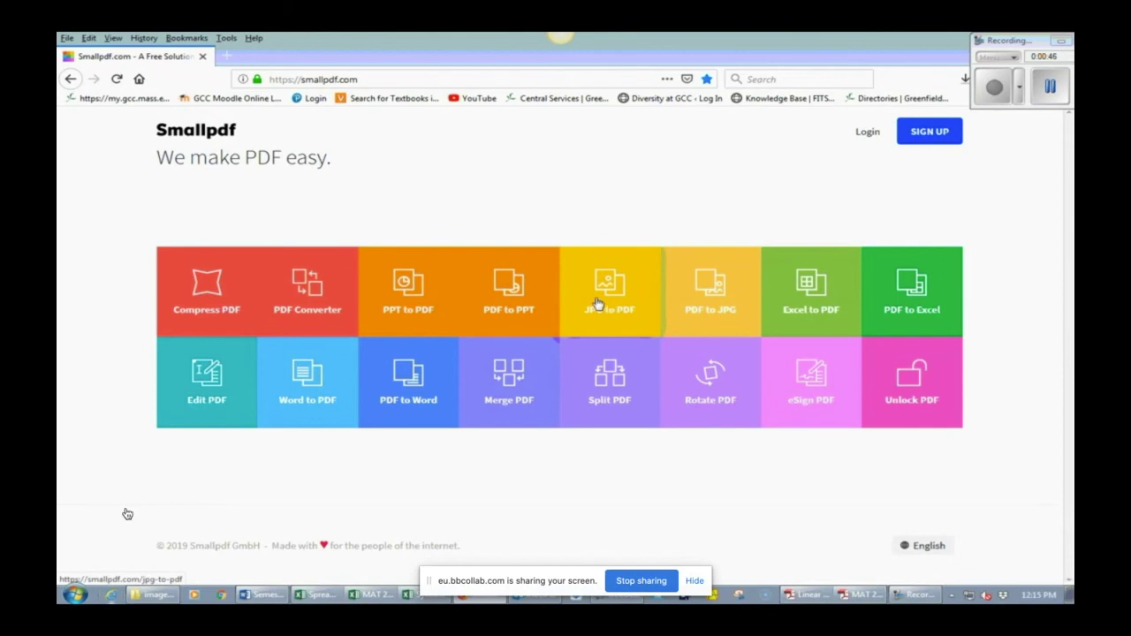
# Step: Drop all three images from the 'images to pdf and merge' folder into Smallpdf's JPG to PDF
pyautogui.click(597, 304)
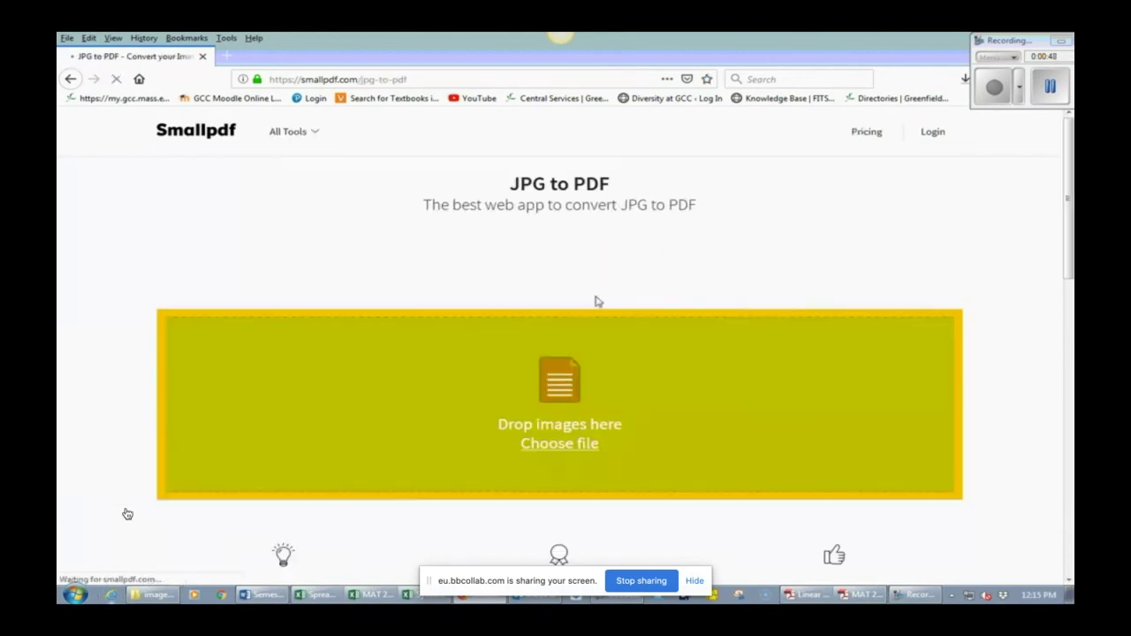
pyautogui.click(168, 599)
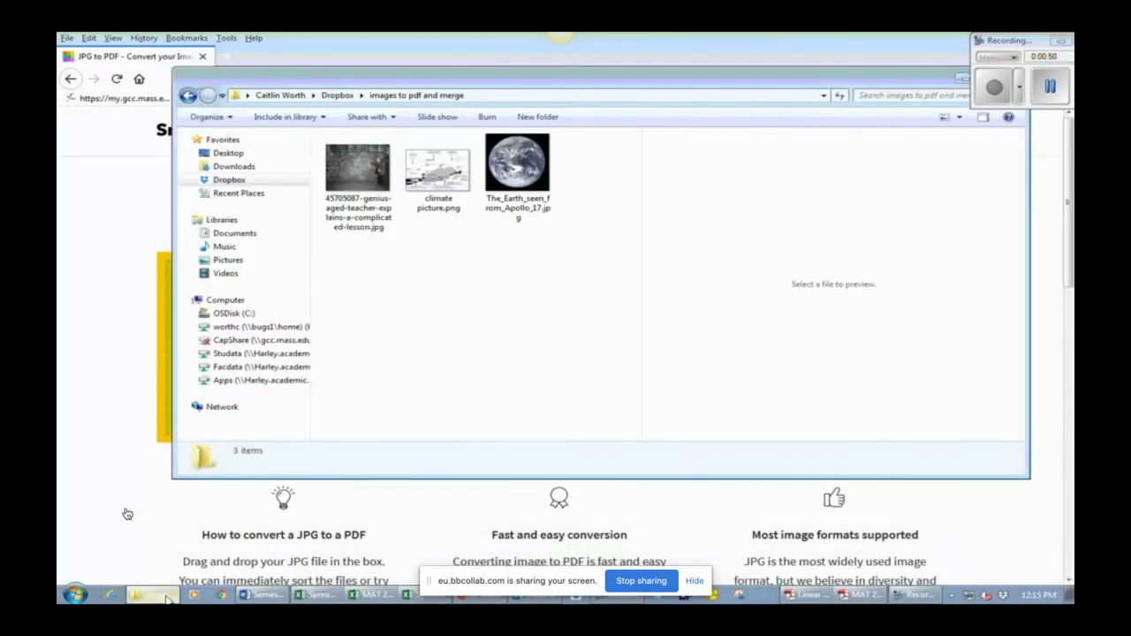
pyautogui.moveTo(605, 85); pyautogui.dragTo(994, 150)
pyautogui.click(729, 161)
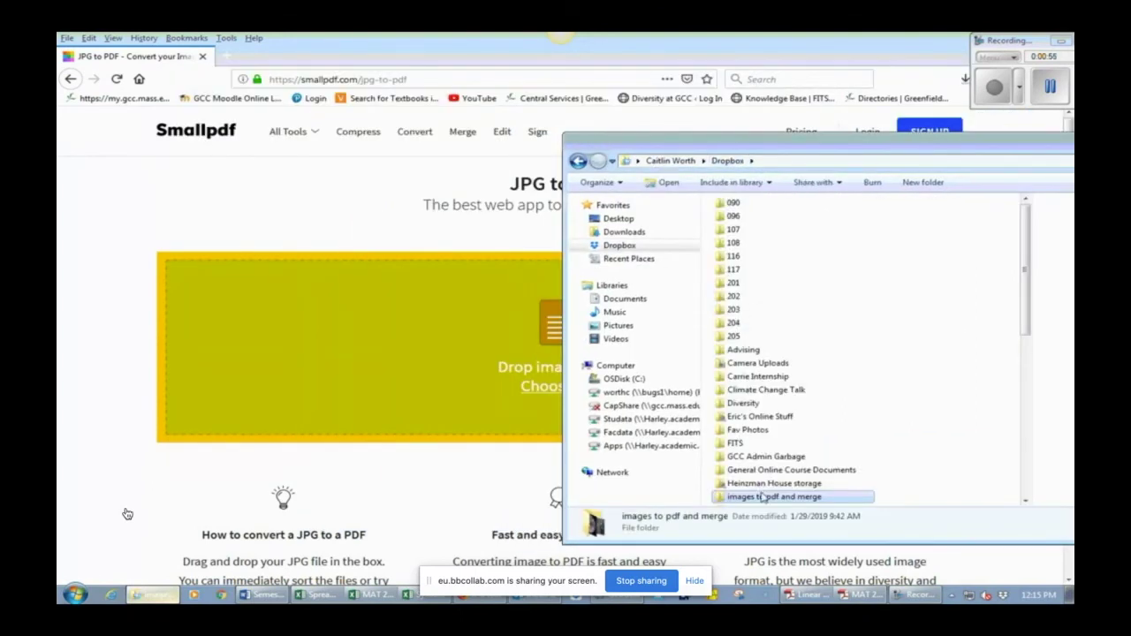
pyautogui.click(778, 470)
pyautogui.doubleClick(805, 498)
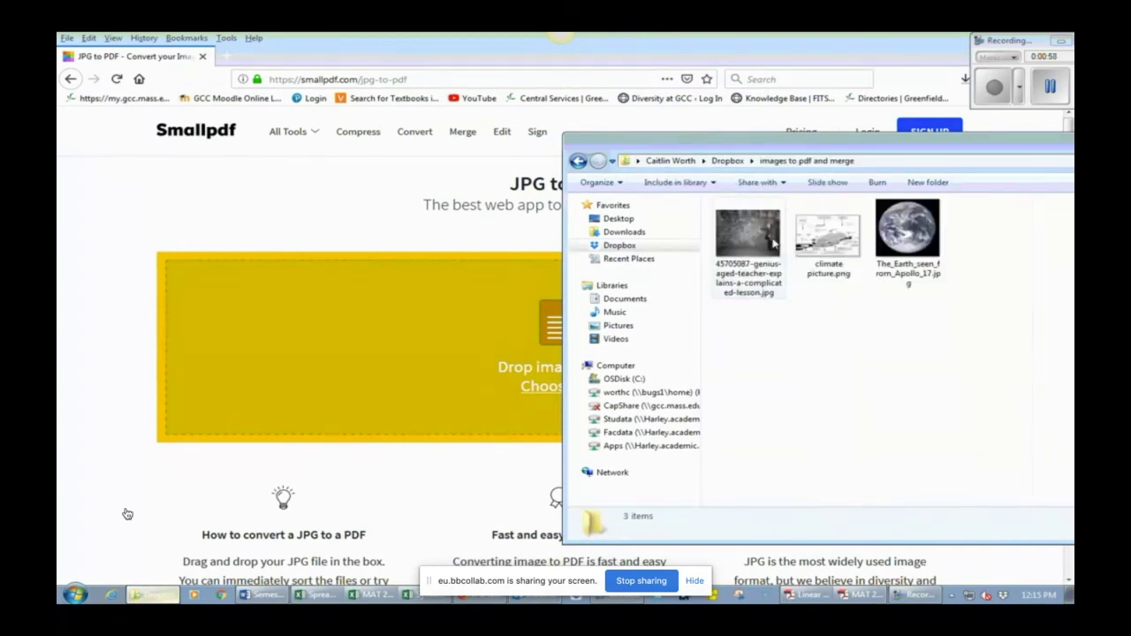
pyautogui.click(774, 244)
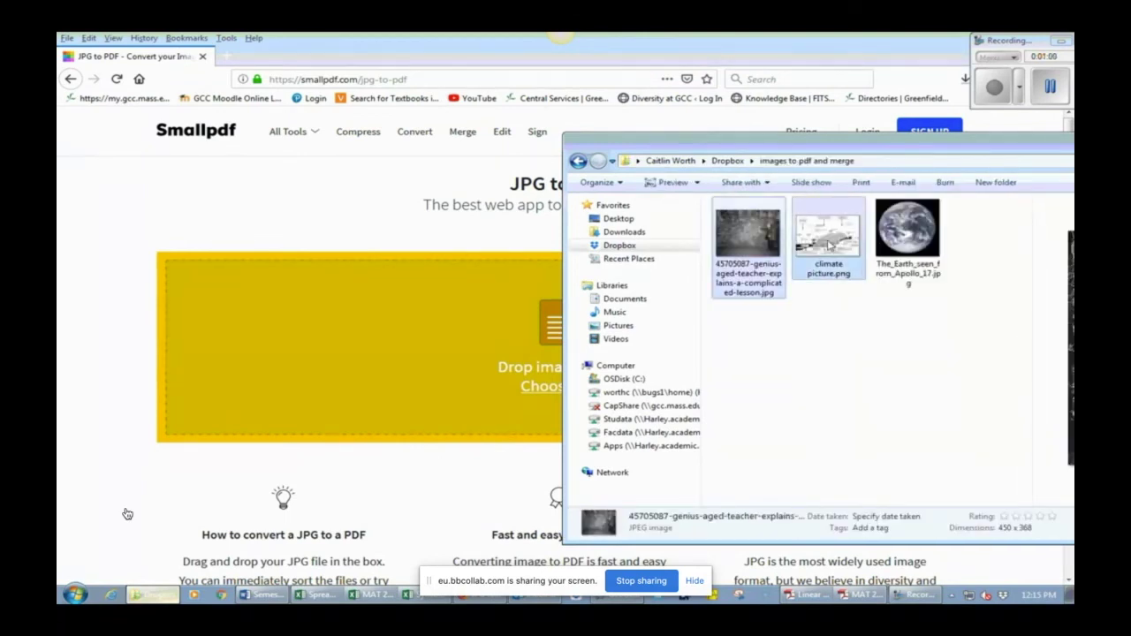
pyautogui.hotkey('ctrl', 'a')
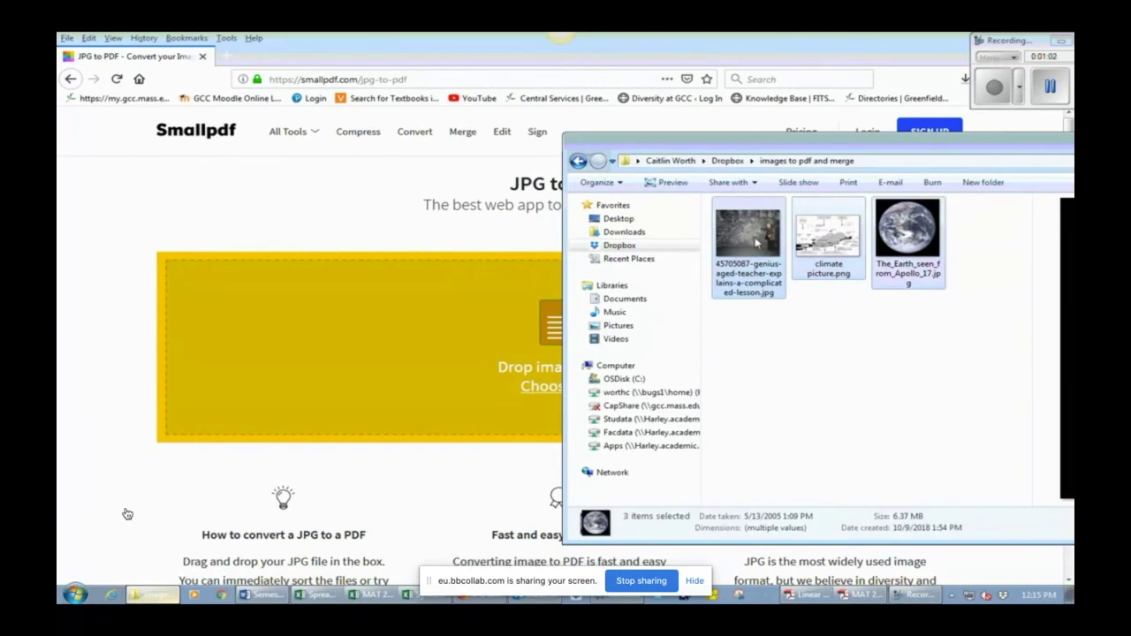
pyautogui.moveTo(756, 243); pyautogui.dragTo(421, 366)
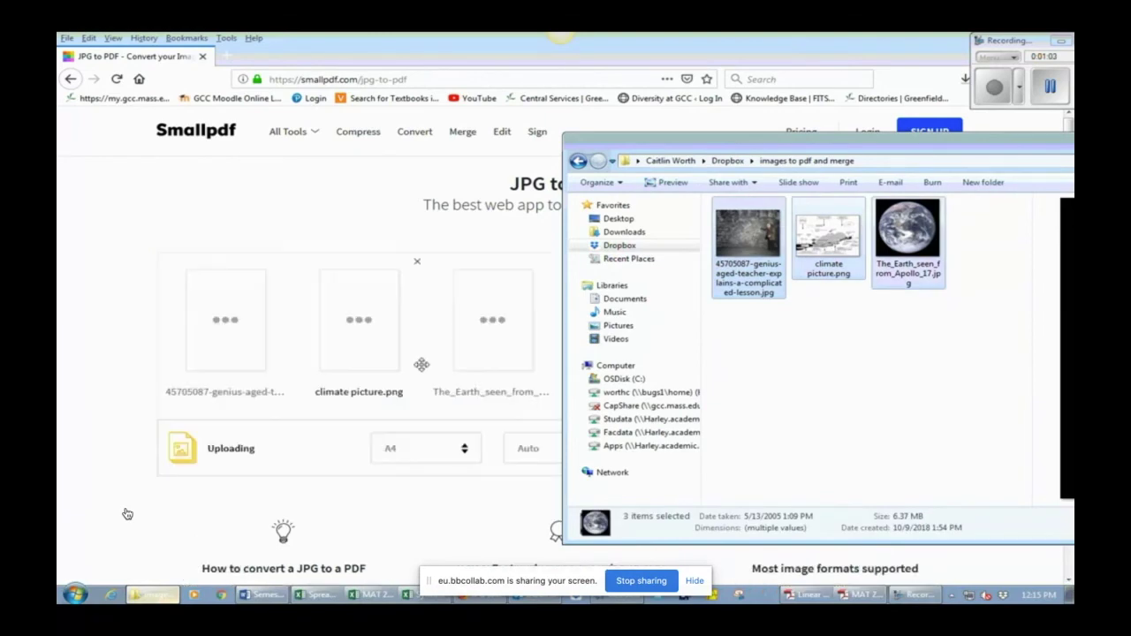
# Step: Create the PDF, download it and open it in Adobe Reader
pyautogui.click(99, 236)
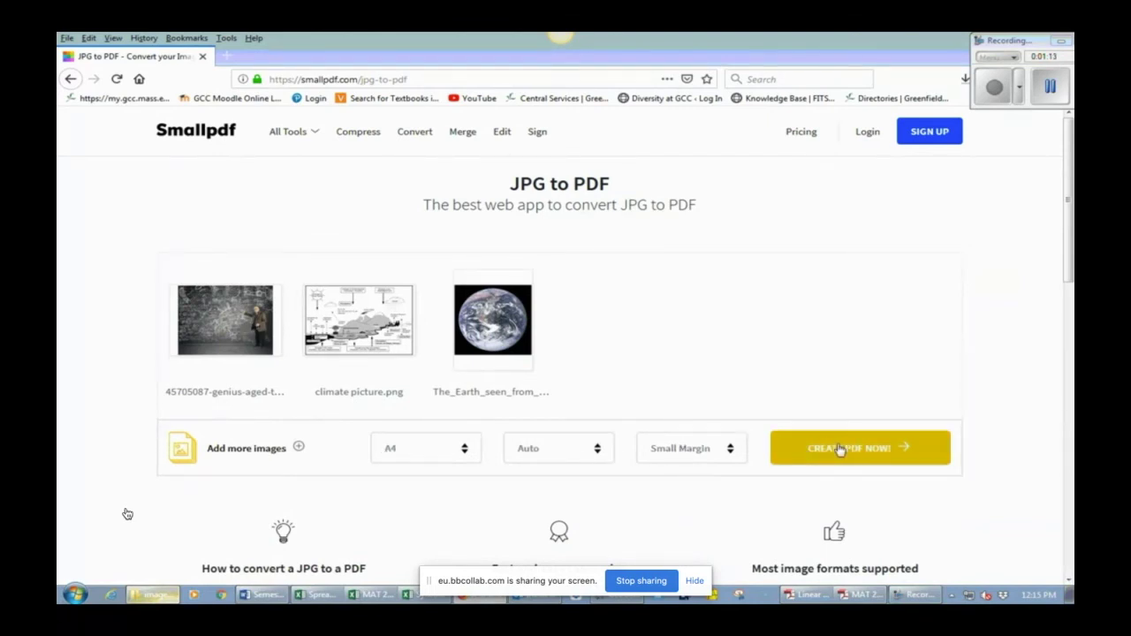
pyautogui.click(892, 456)
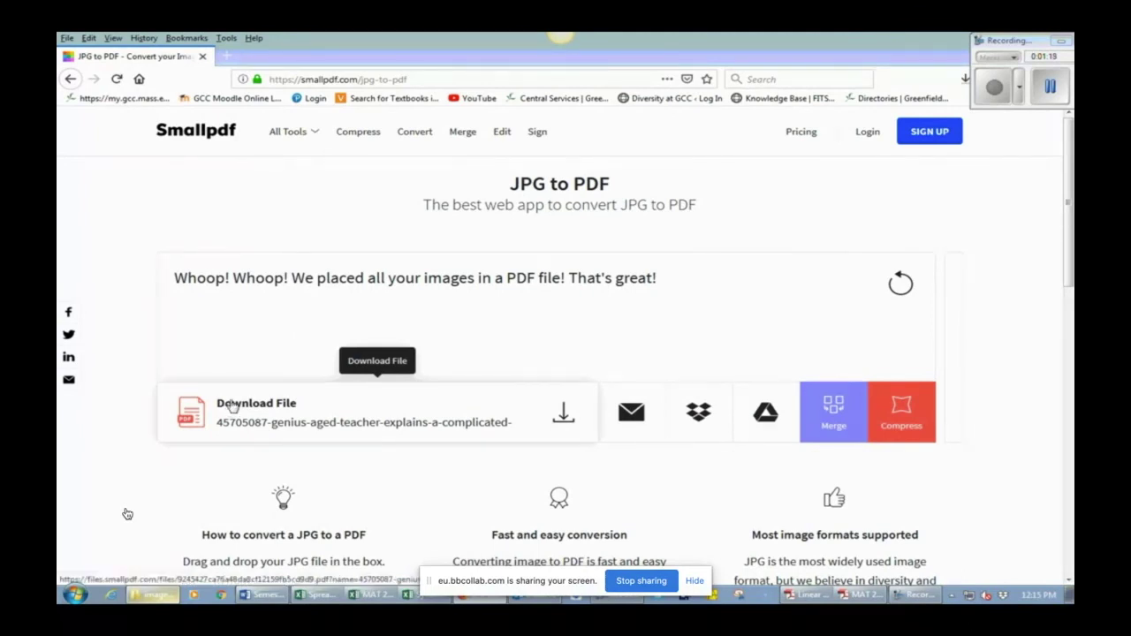
pyautogui.click(563, 414)
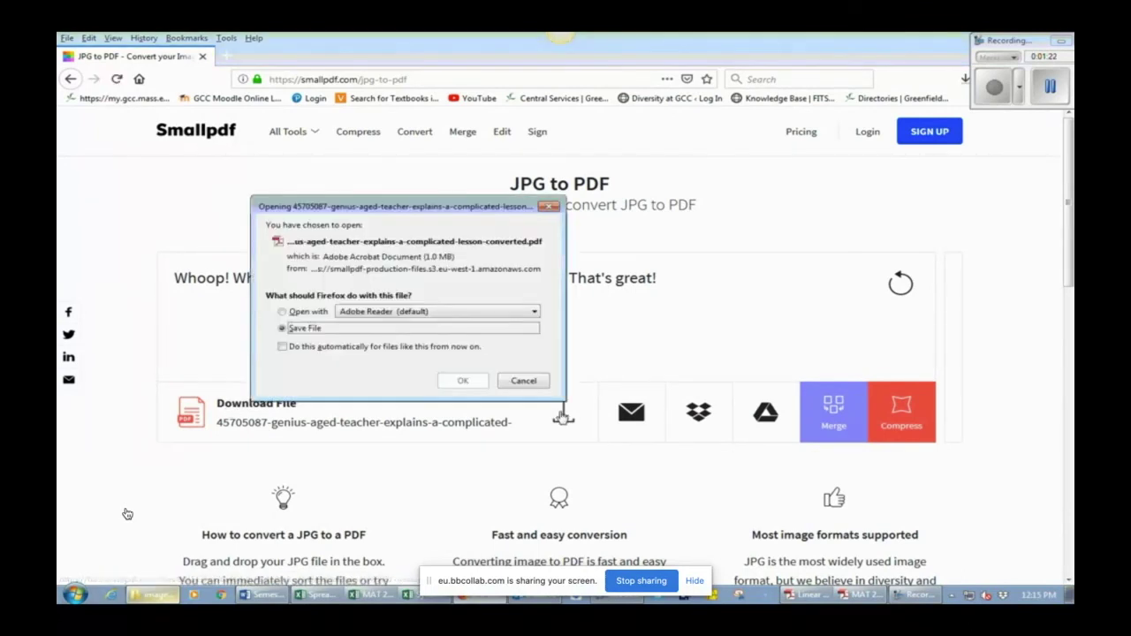
pyautogui.click(283, 311)
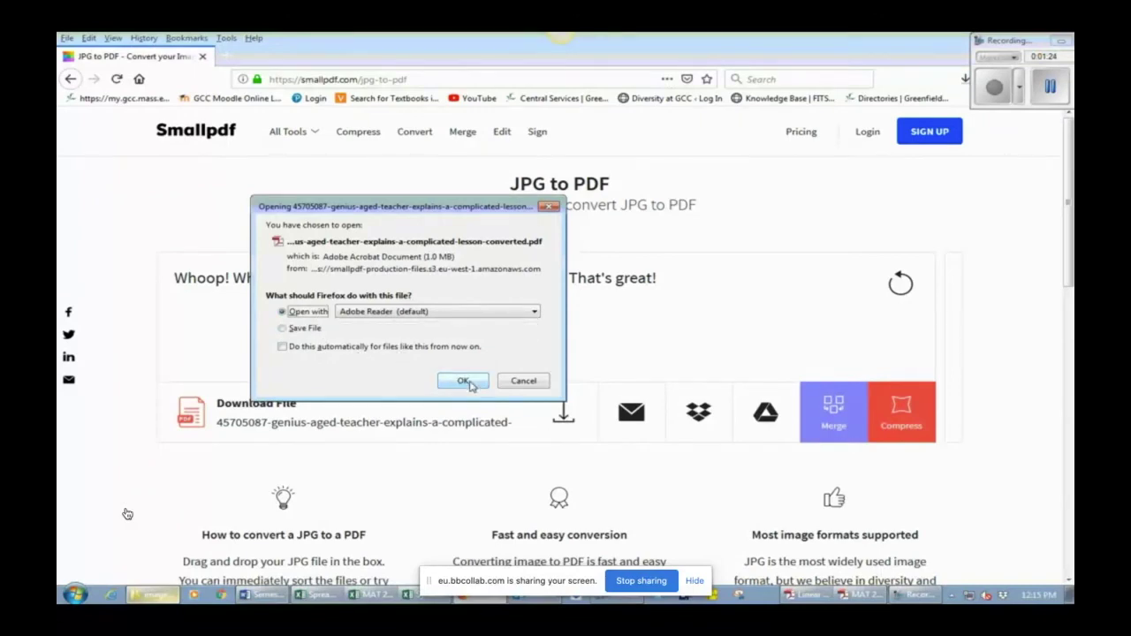
pyautogui.click(466, 381)
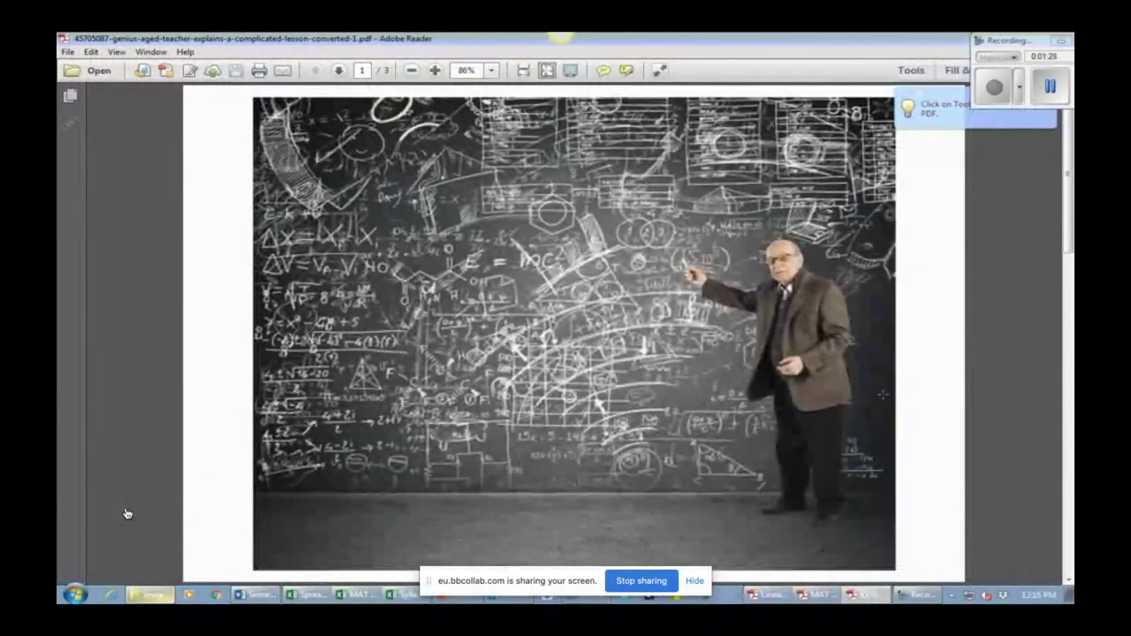
# Step: Page through the PDF and save it to the Desktop as a FakeAssignment file with the student's name
pyautogui.click(1069, 582)
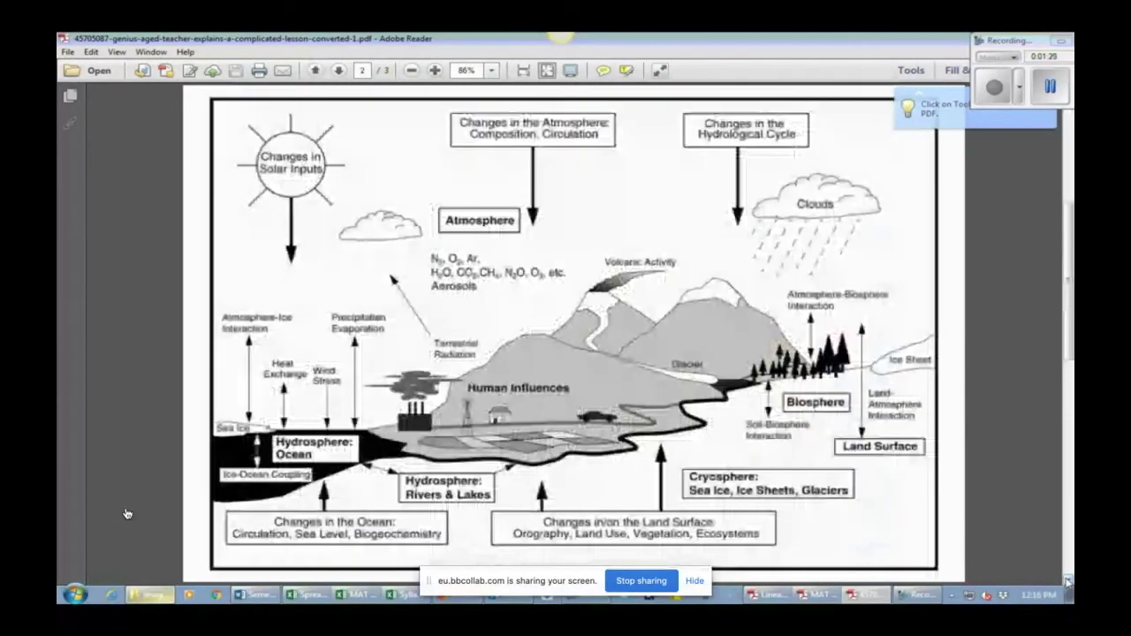
pyautogui.click(1069, 581)
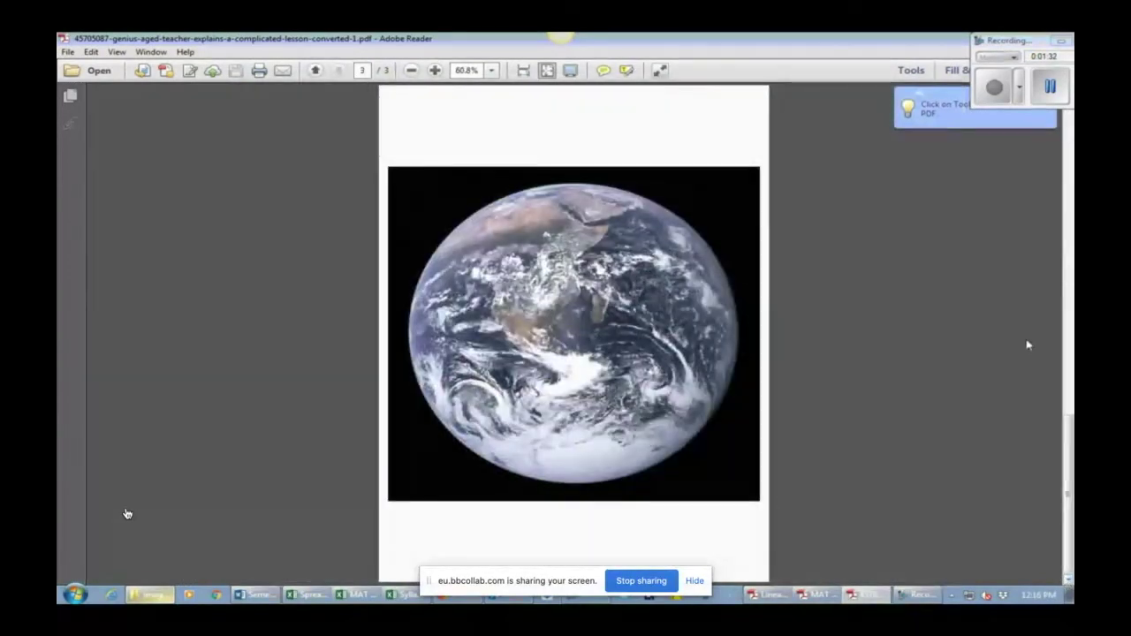
pyautogui.scroll(2, 1028, 344)
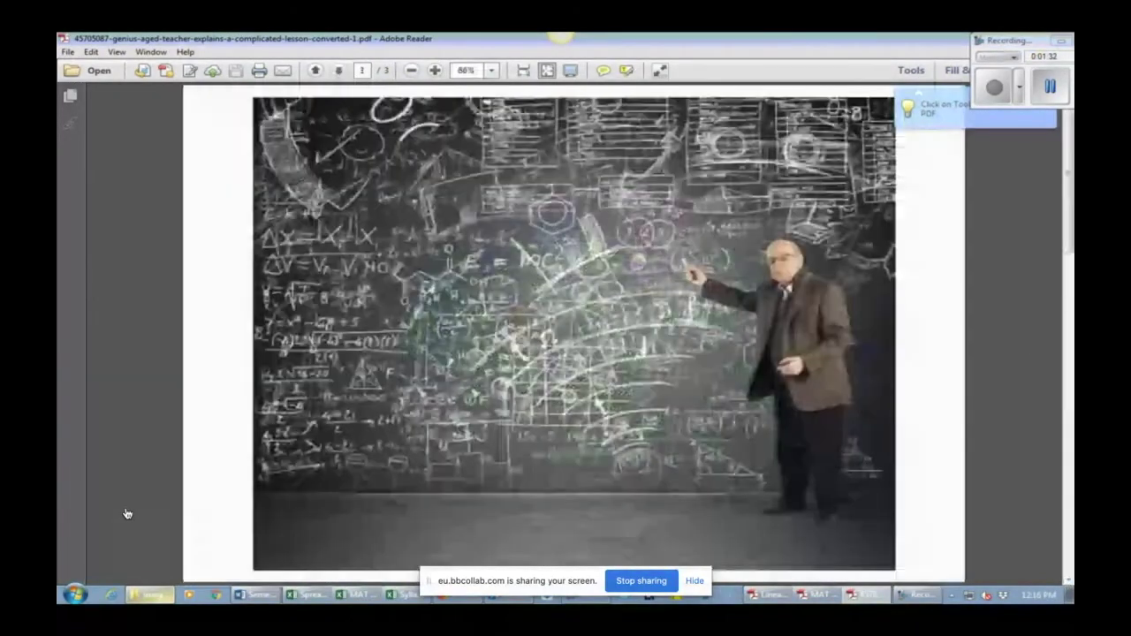
pyautogui.click(67, 51)
pyautogui.click(90, 130)
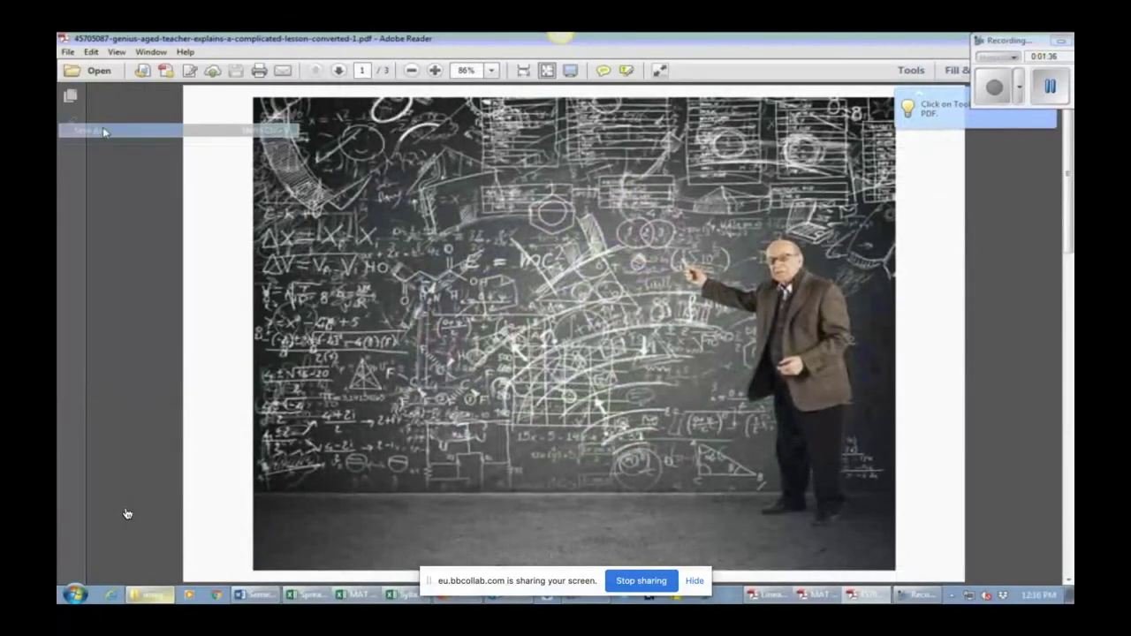
pyautogui.click(113, 146)
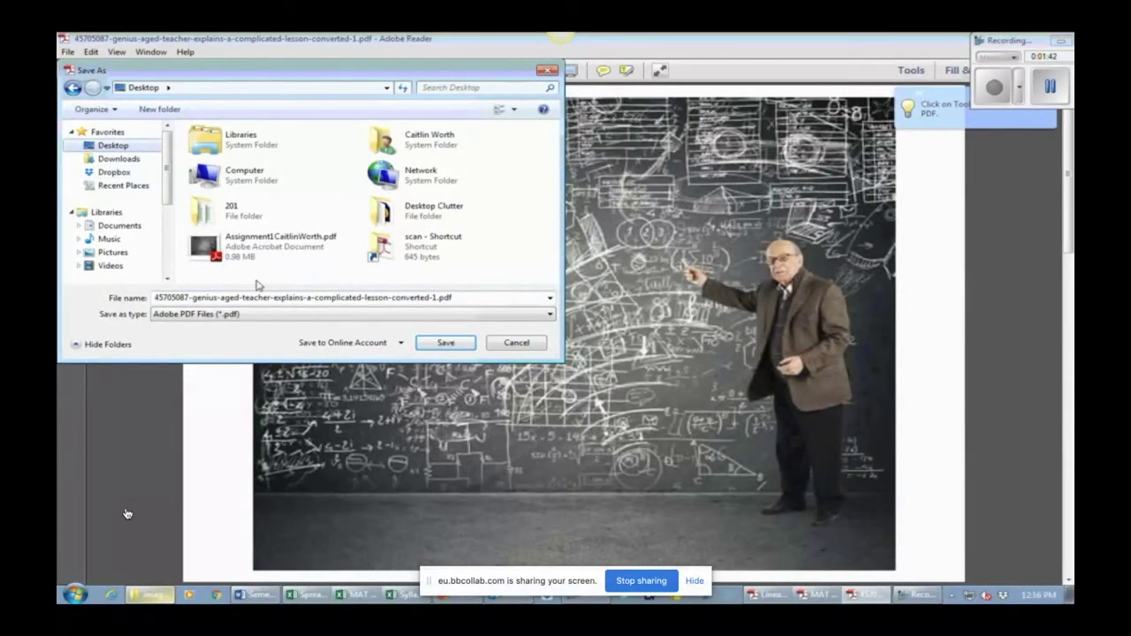
pyautogui.moveTo(438, 298); pyautogui.dragTo(144, 287)
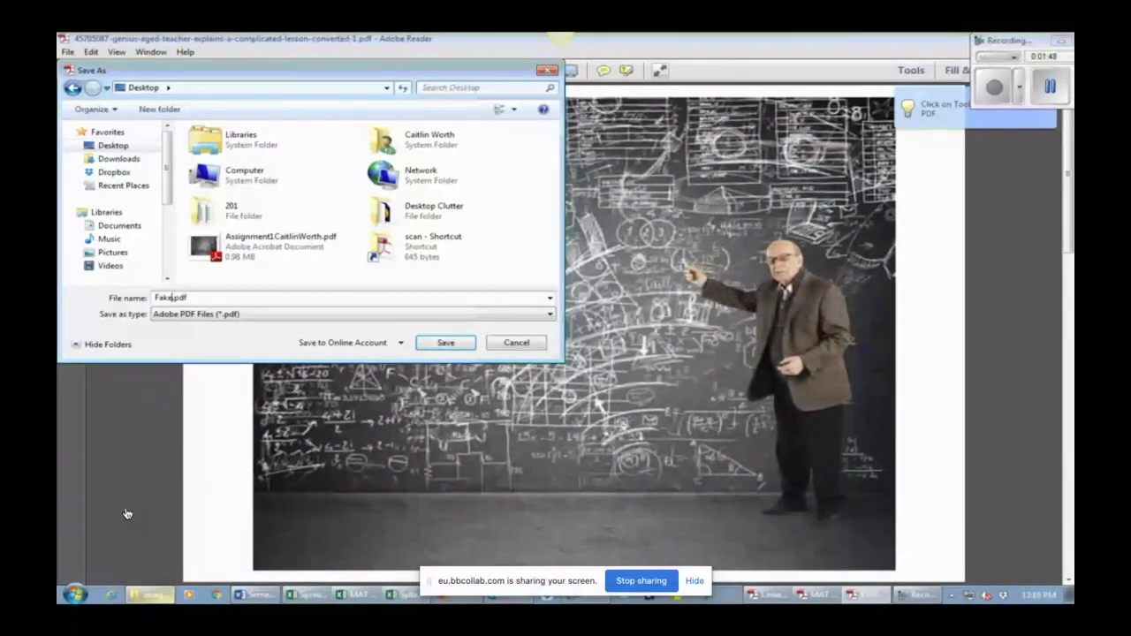
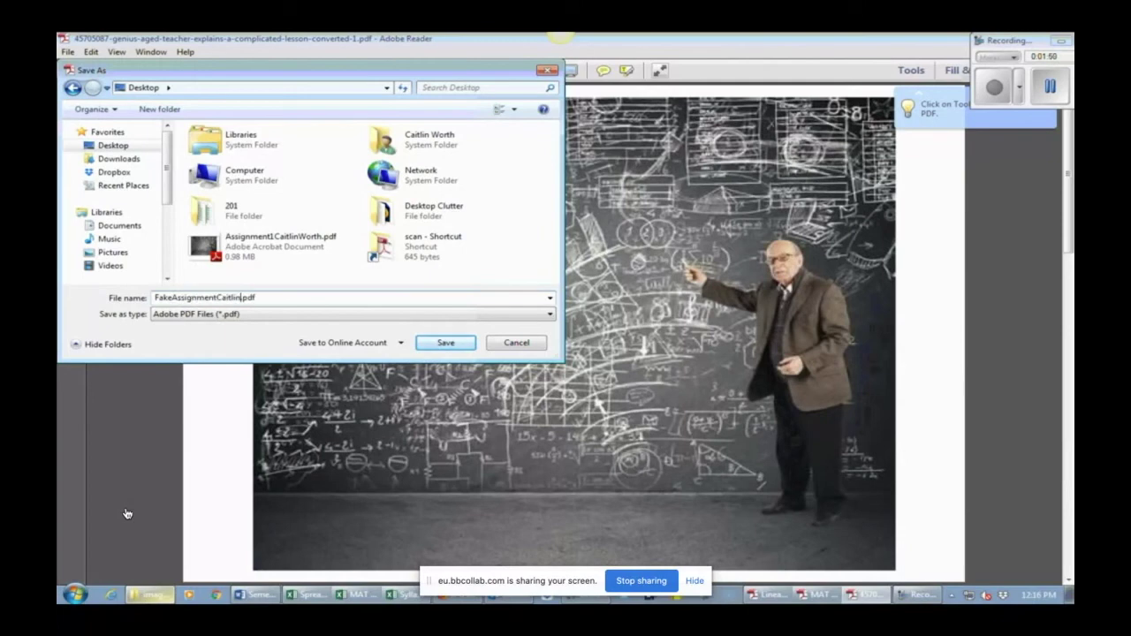
pyautogui.press('Return')
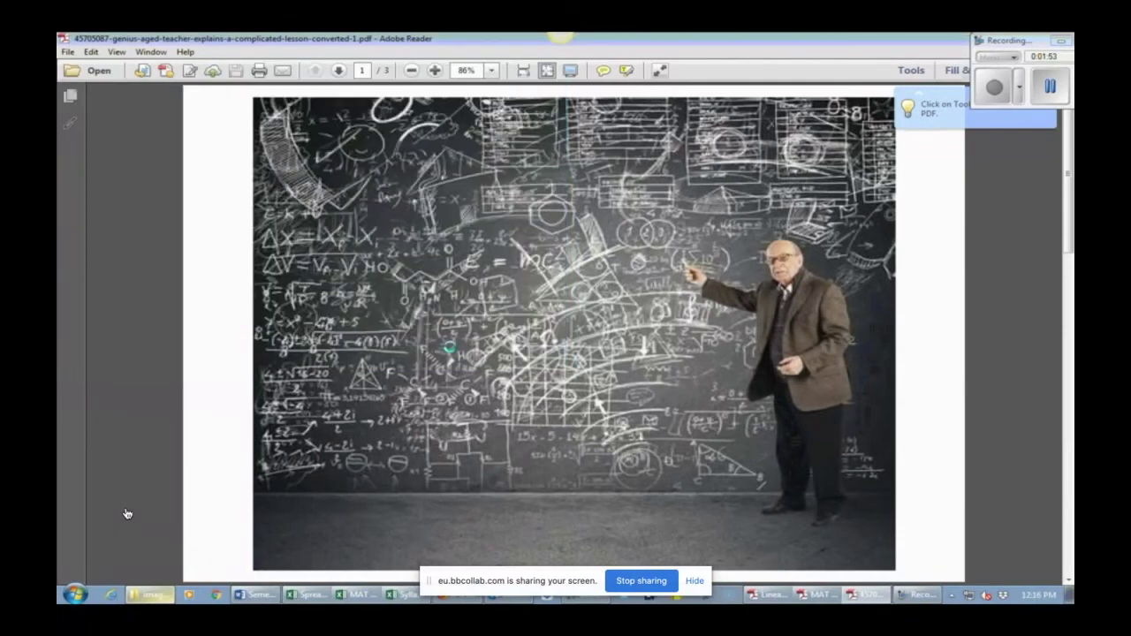
# Step: Close Adobe Reader and rearrange the browser and folder windows
pyautogui.doubleClick(774, 42)
pyautogui.click(885, 38)
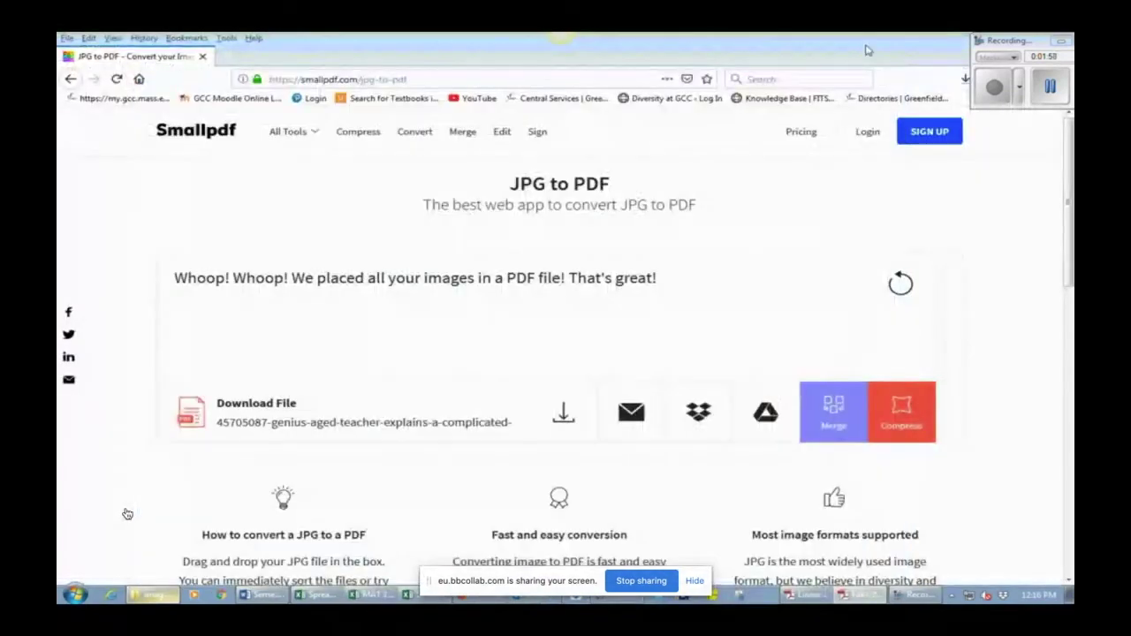
pyautogui.doubleClick(866, 51)
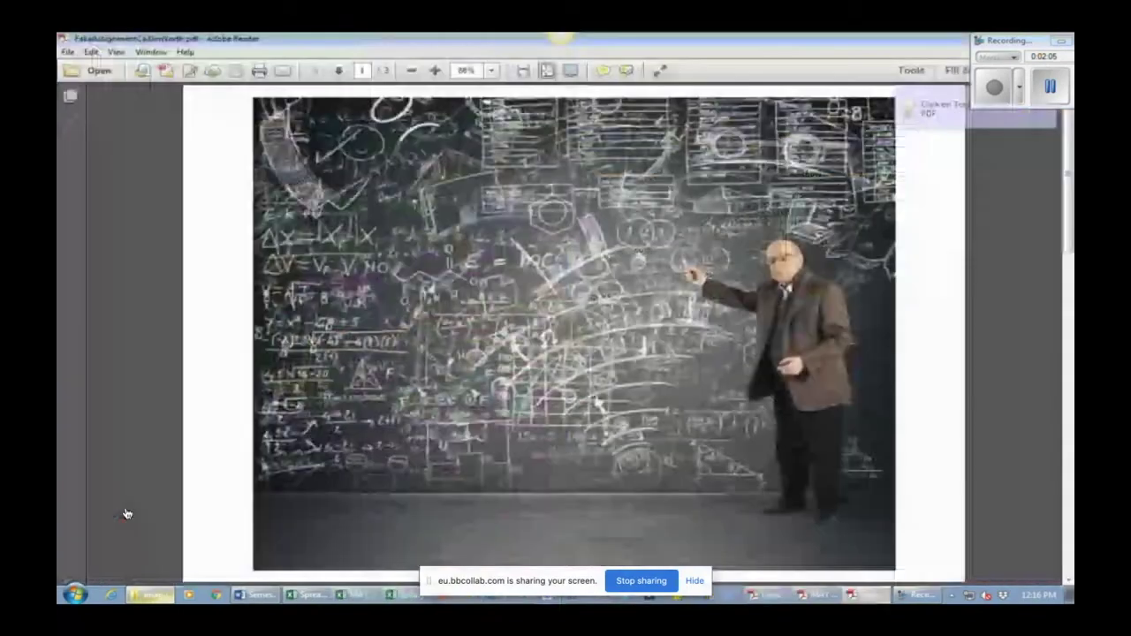
pyautogui.scroll(-10, 126, 514)
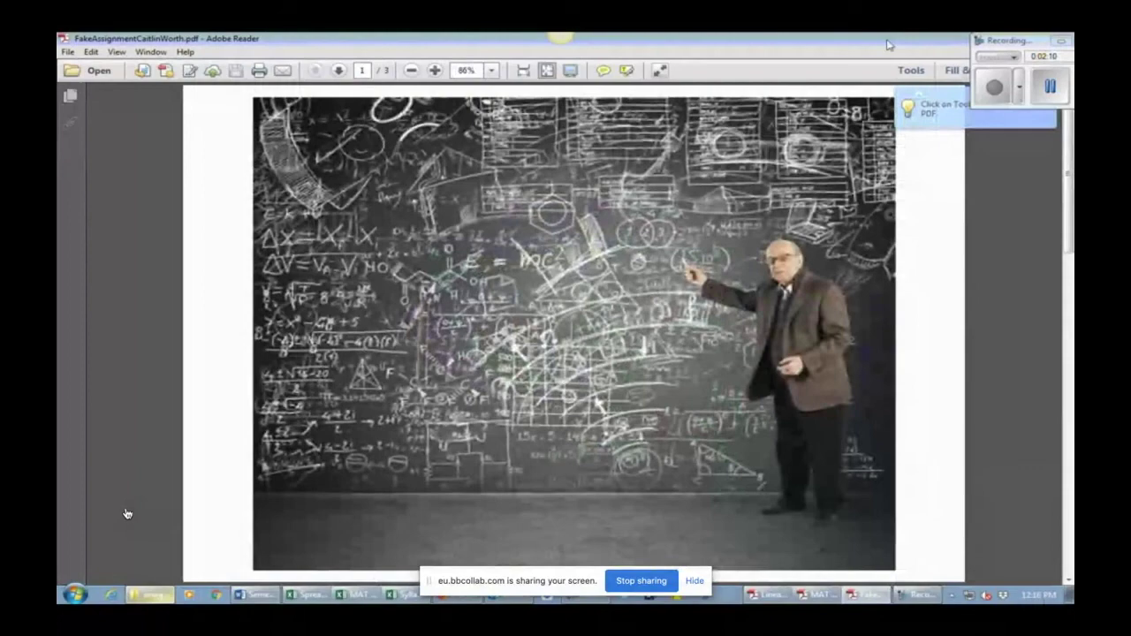
pyautogui.moveTo(888, 45); pyautogui.dragTo(760, 84)
pyautogui.click(819, 83)
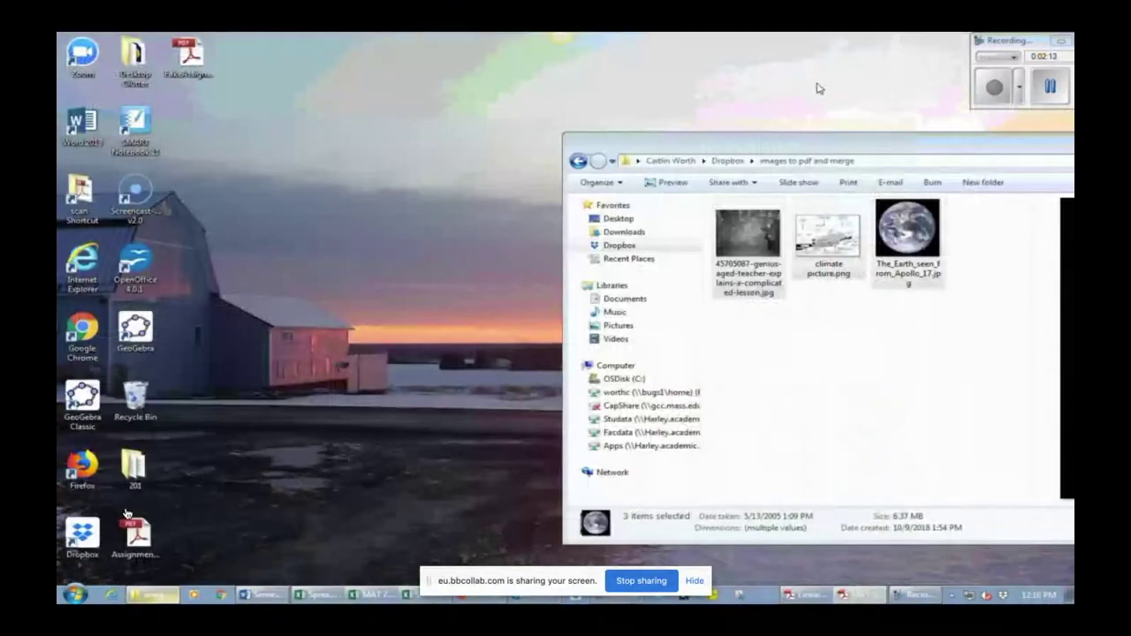
pyautogui.moveTo(854, 144); pyautogui.dragTo(517, 113)
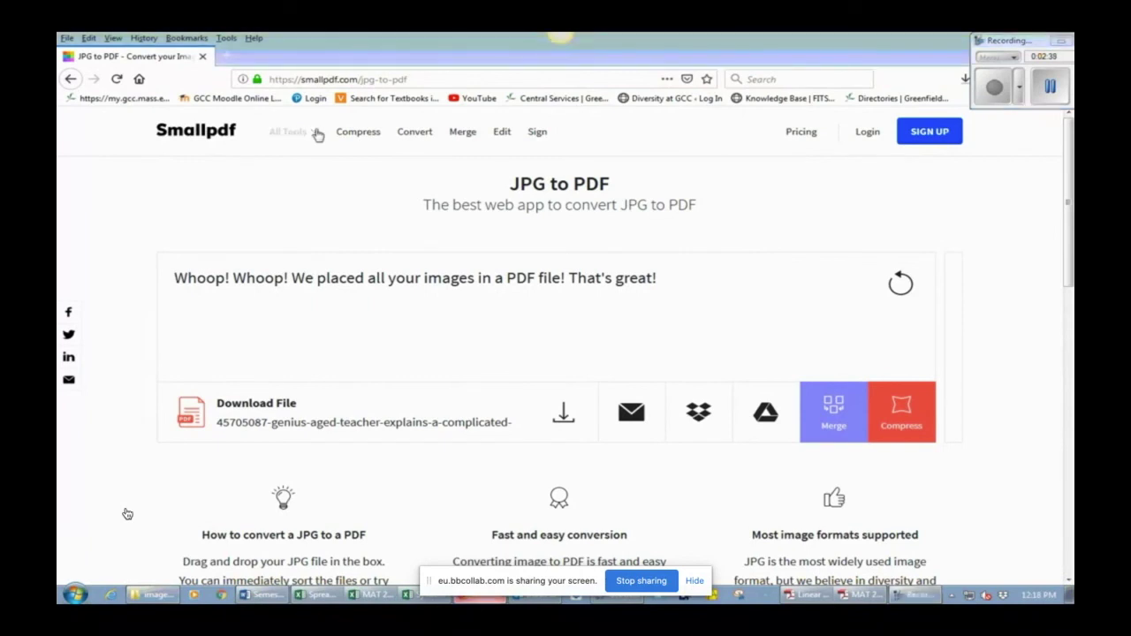
# Step: In Merge PDF, pick 117 Orientation Project, 117 project 1 - Fall 2018 and the fake assignment PDF
pyautogui.moveTo(319, 135)
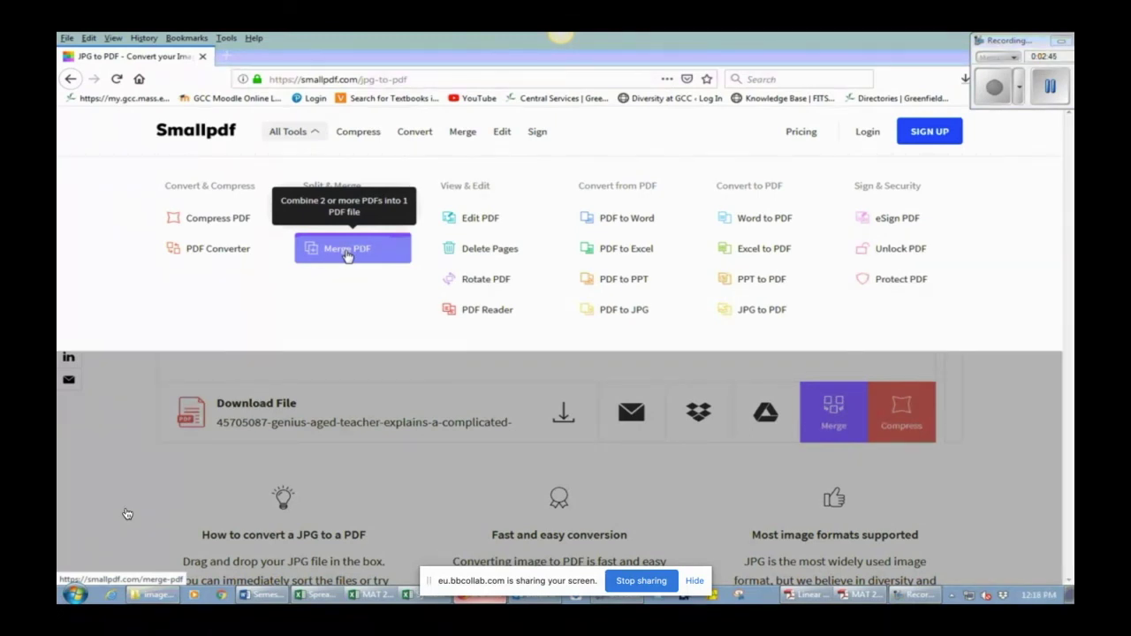
pyautogui.click(348, 253)
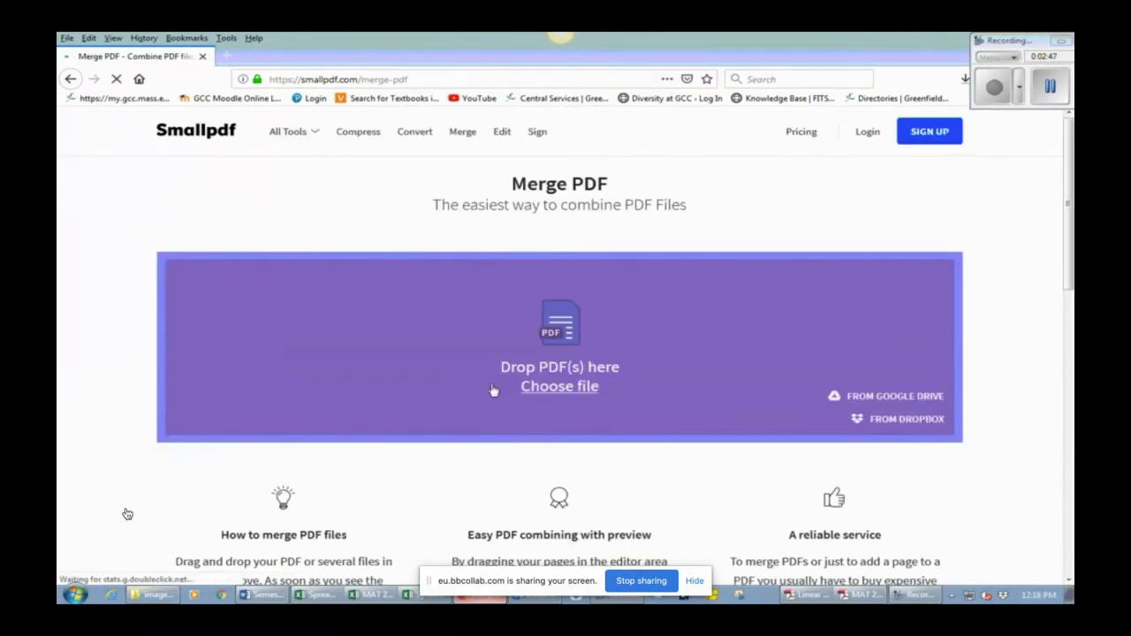
pyautogui.click(170, 599)
pyautogui.moveTo(606, 124); pyautogui.dragTo(827, 163)
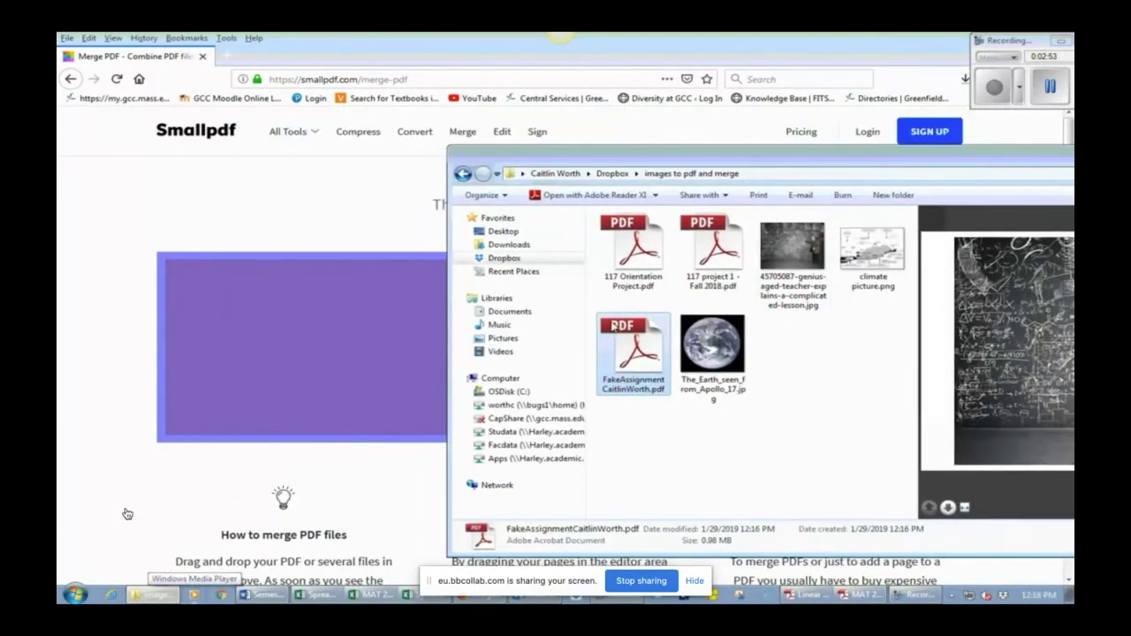
pyautogui.click(638, 258)
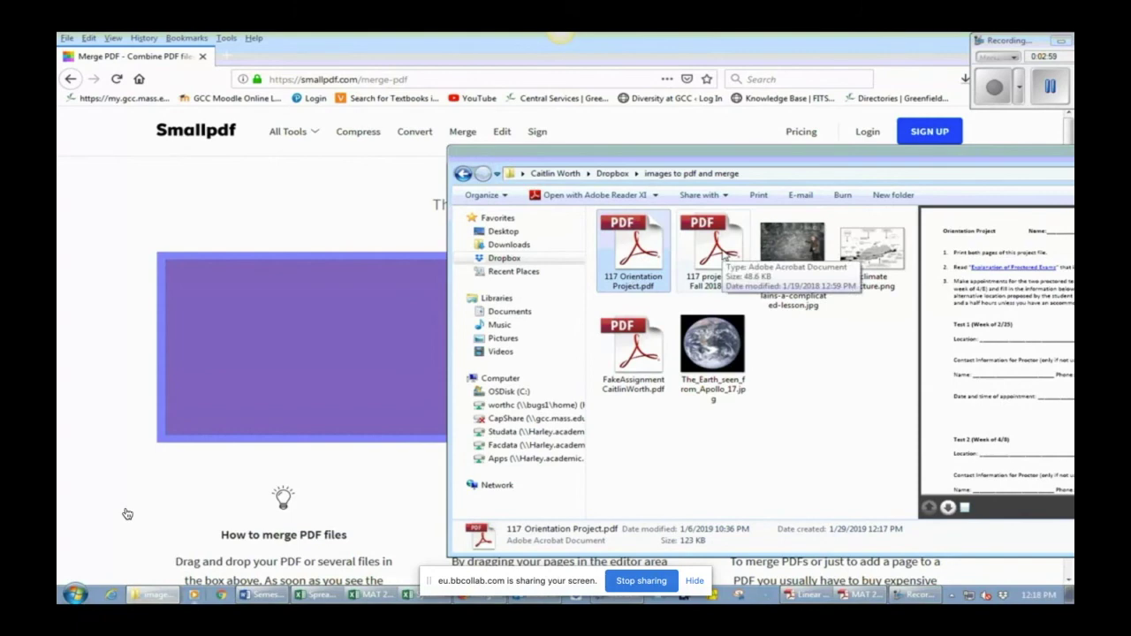
pyautogui.keyDown('ctrl'); pyautogui.click(696, 274); pyautogui.keyUp('ctrl')
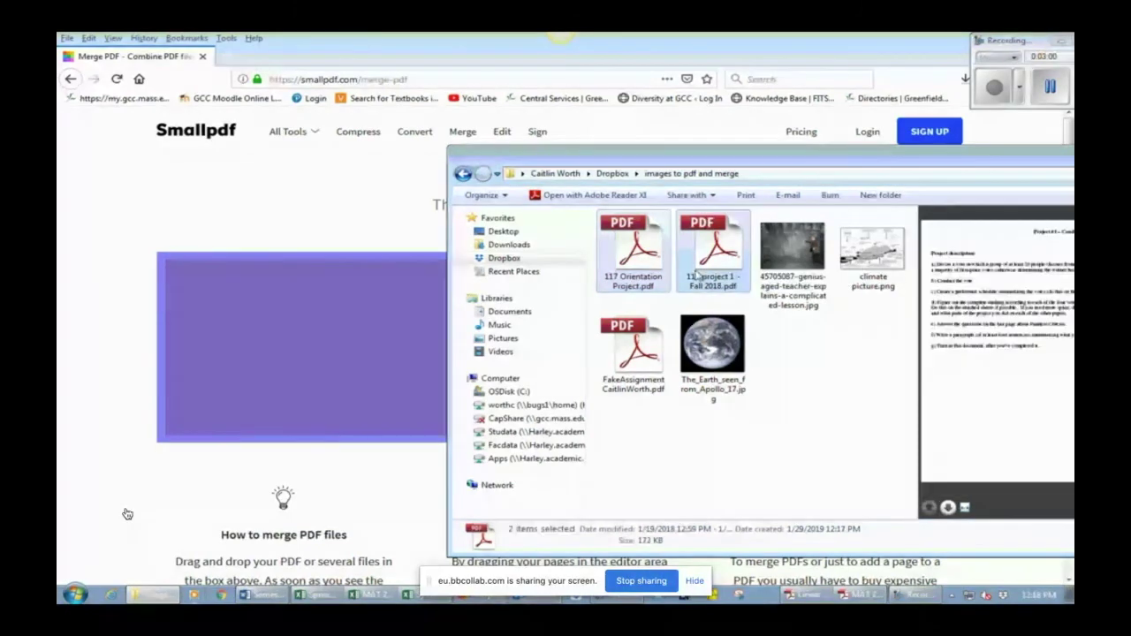
pyautogui.keyDown('ctrl'); pyautogui.click(643, 360); pyautogui.keyUp('ctrl')
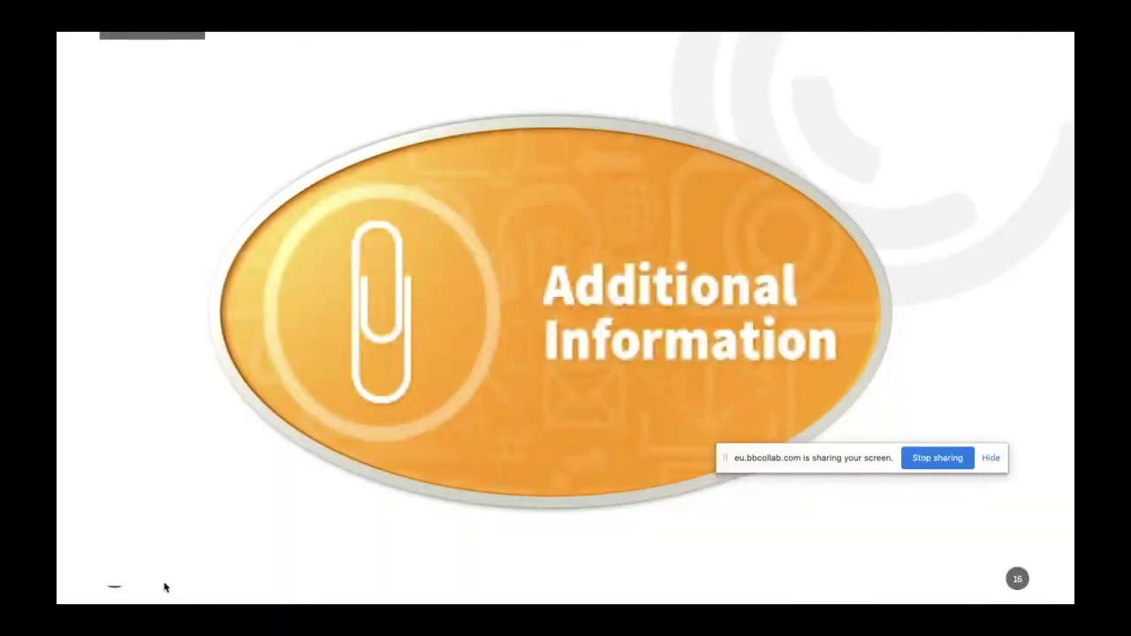
# Step: Advance to slide 17, How to Protect PDF, and on to its demo video
pyautogui.press('Right')
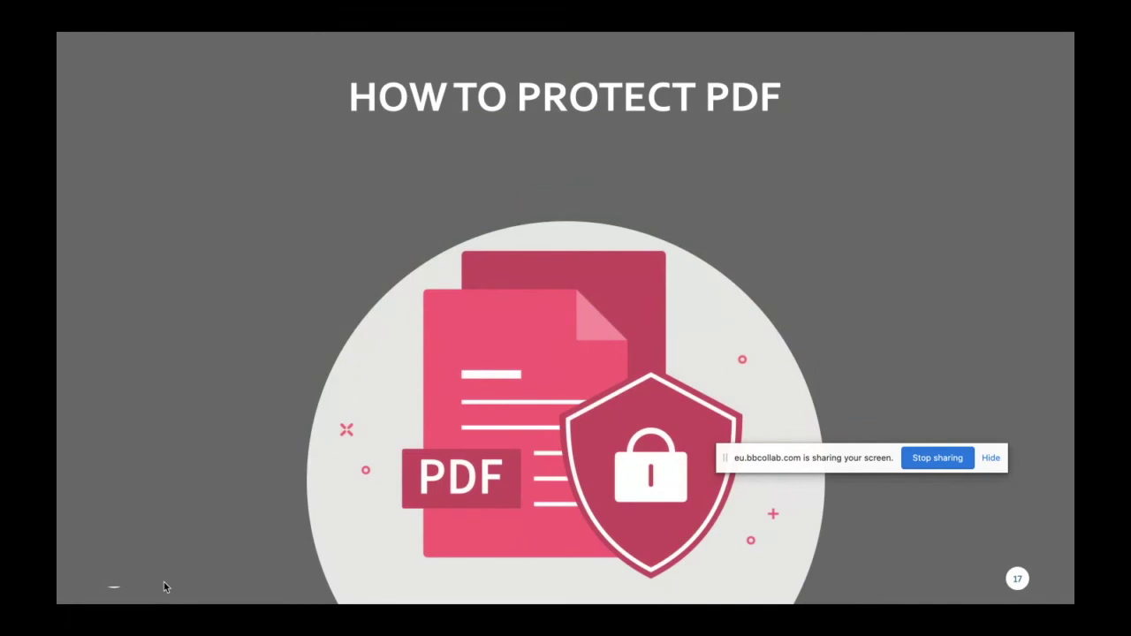
pyautogui.press('Right')
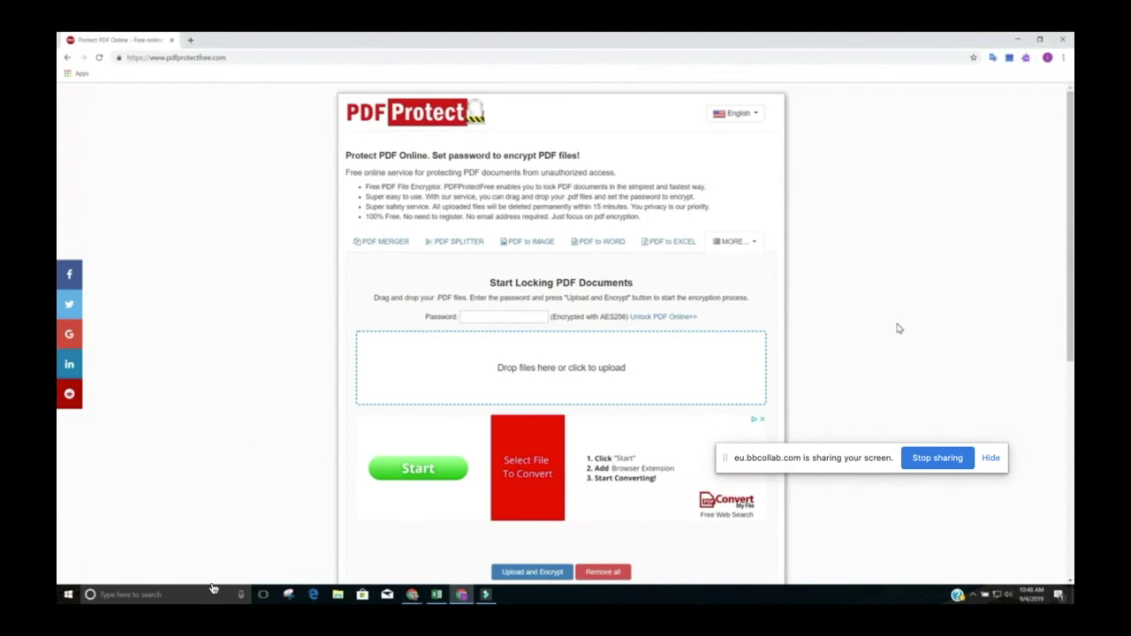
# Step: Bring up PDFProtectFree's Start Locking PDF Documents password field and upload area
pyautogui.moveTo(334, 404)
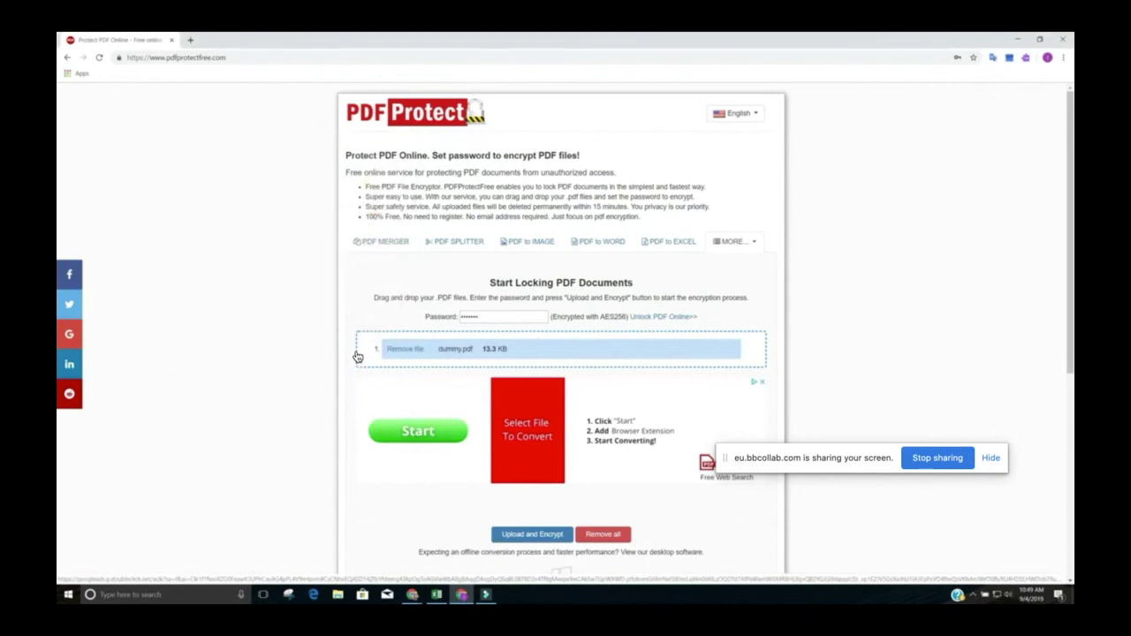
# Step: Upload and encrypt dummy.pdf, then download the protected PDF files
pyautogui.scroll(-3, 358, 356)
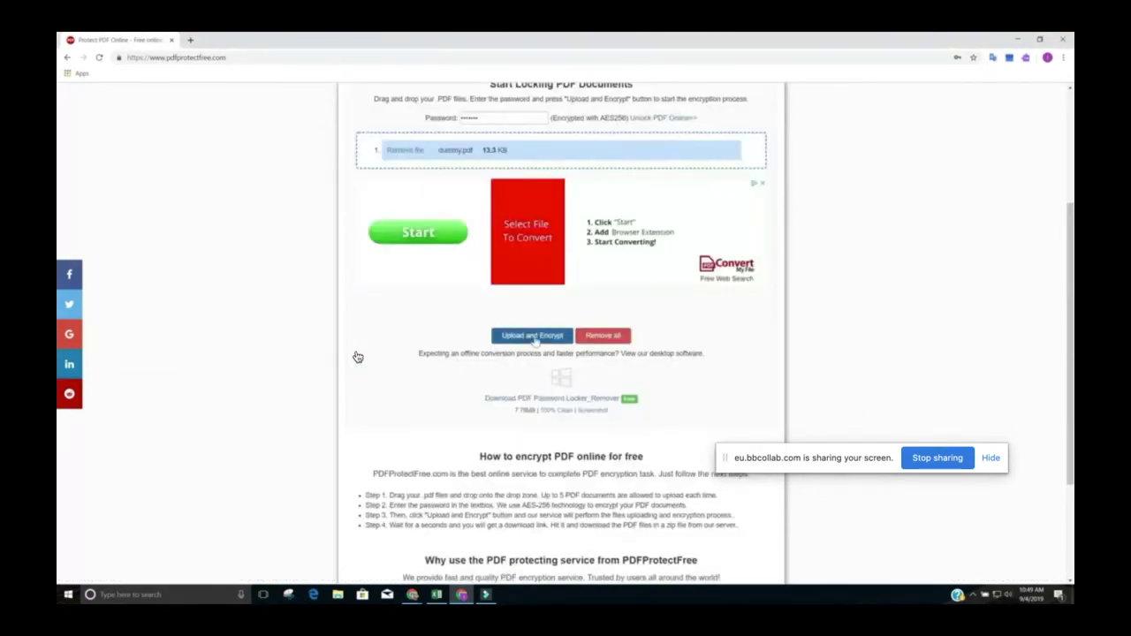
pyautogui.click(529, 342)
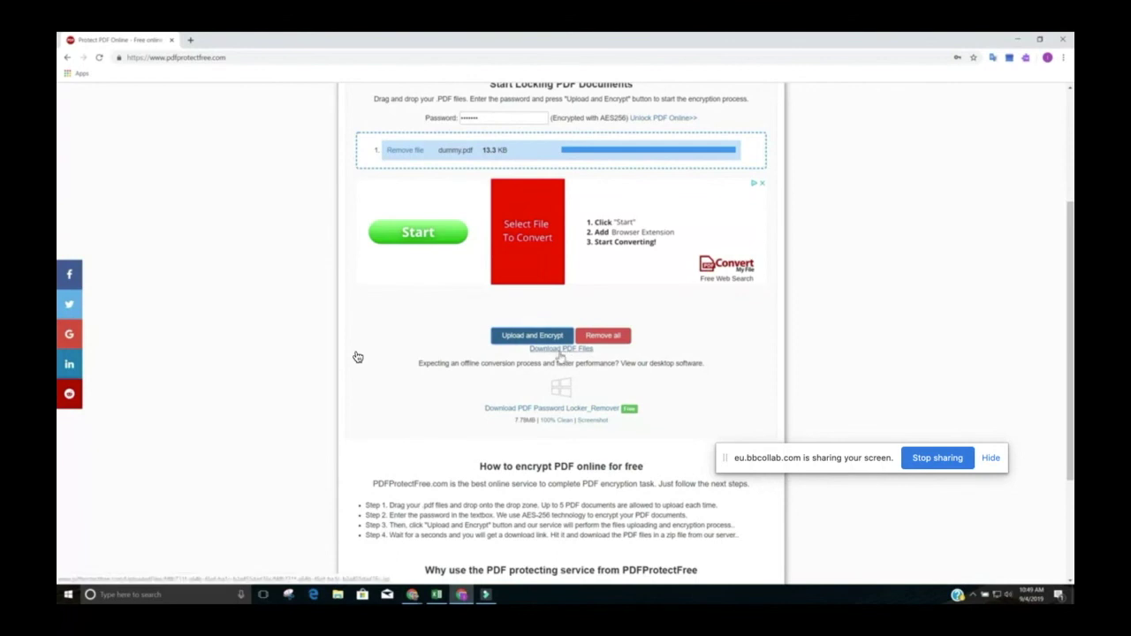
pyautogui.click(554, 351)
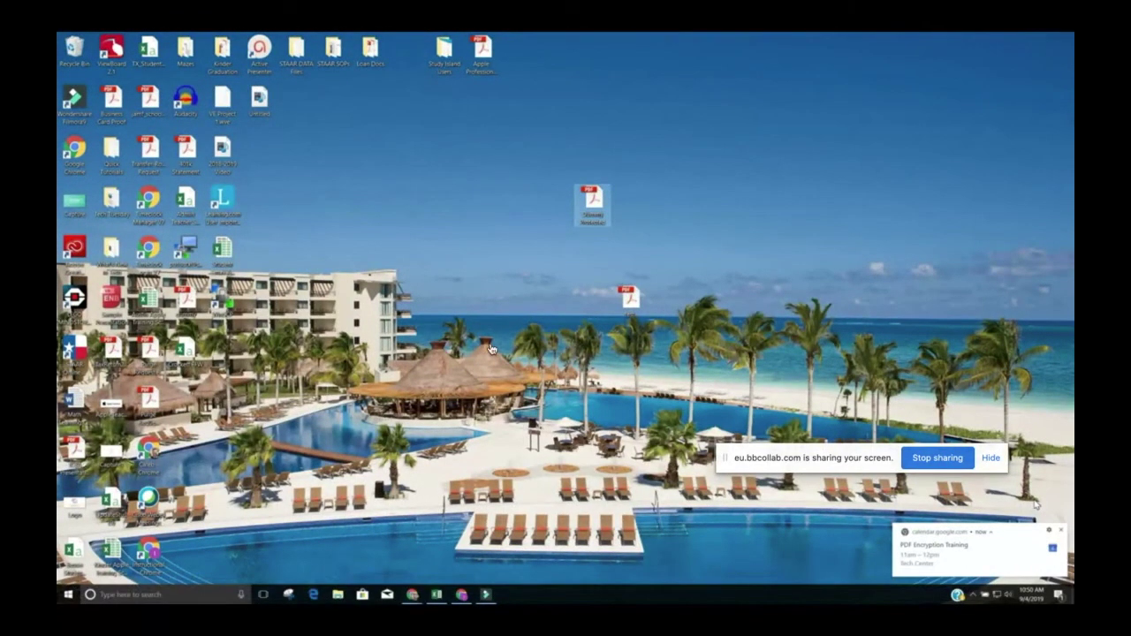
pyautogui.moveTo(472, 411)
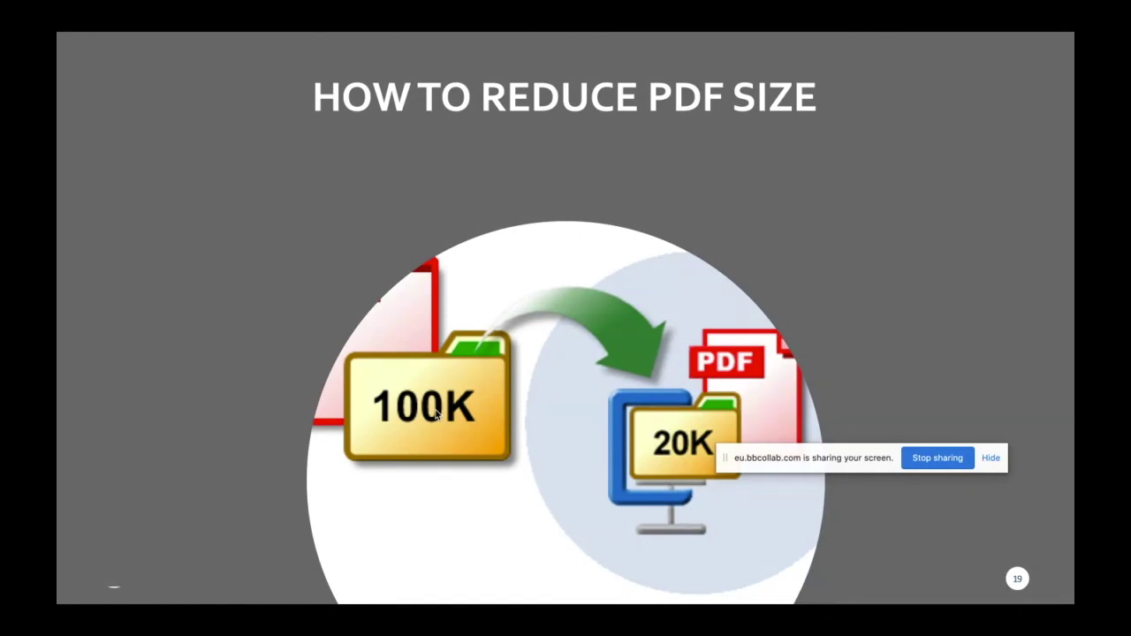
# Step: Advance to the Smallpdf demo slide and go to 'smallpdf' in the browser
pyautogui.press('Right')
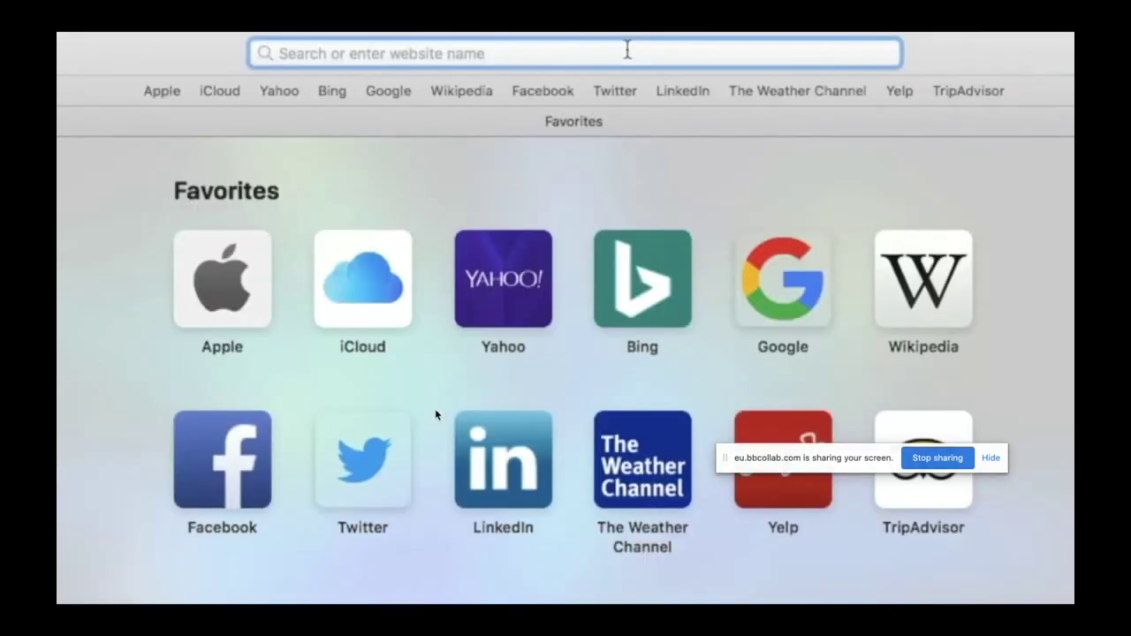
pyautogui.write('smallpdf')
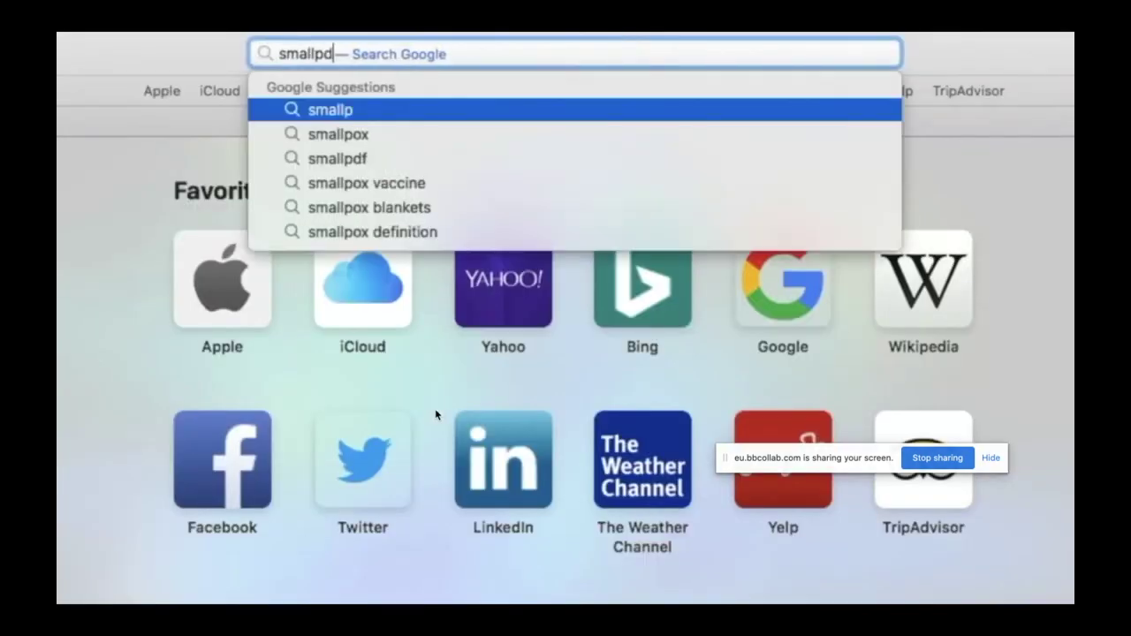
pyautogui.press('Return')
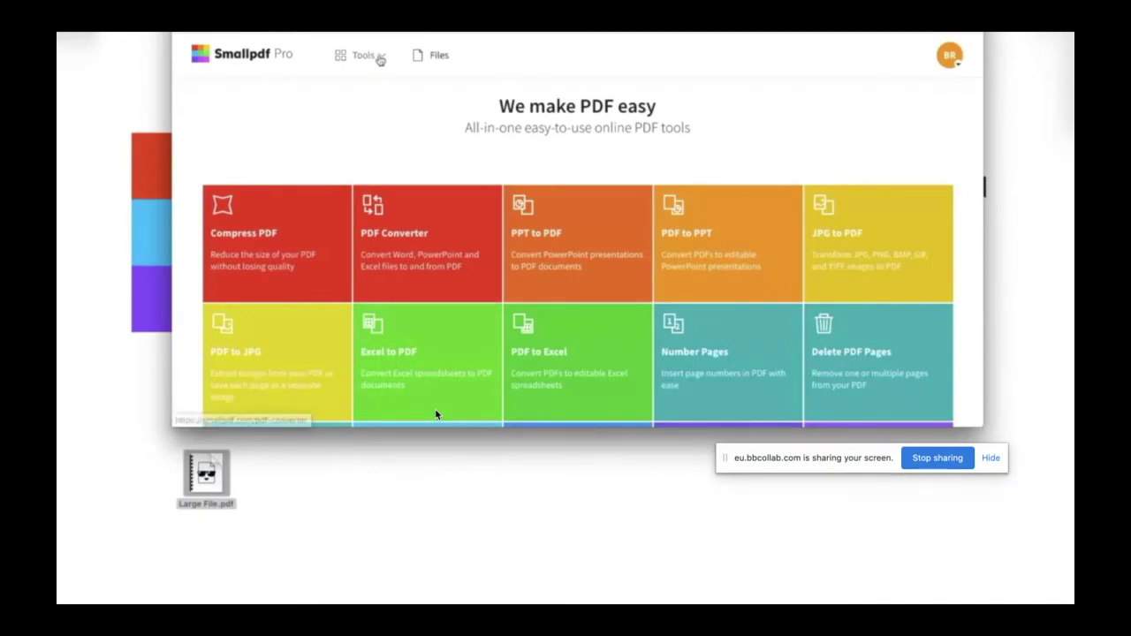
# Step: Open Smallpdf's Compress PDF tool and upload Large File.pdf
pyautogui.click(380, 57)
pyautogui.click(271, 139)
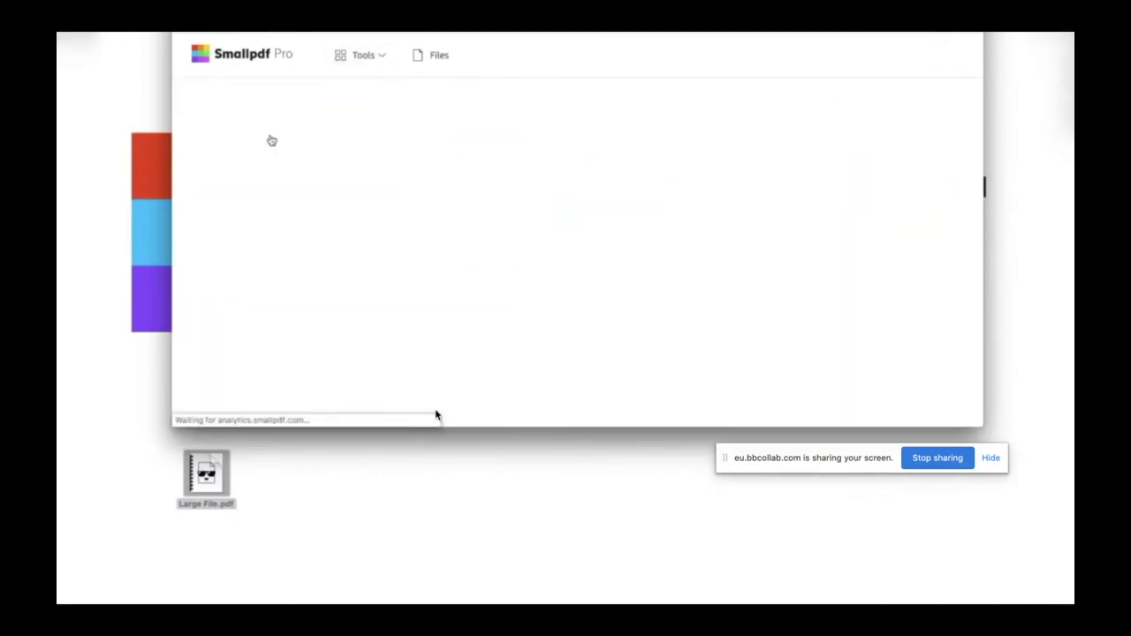
pyautogui.moveTo(206, 473); pyautogui.dragTo(579, 265)
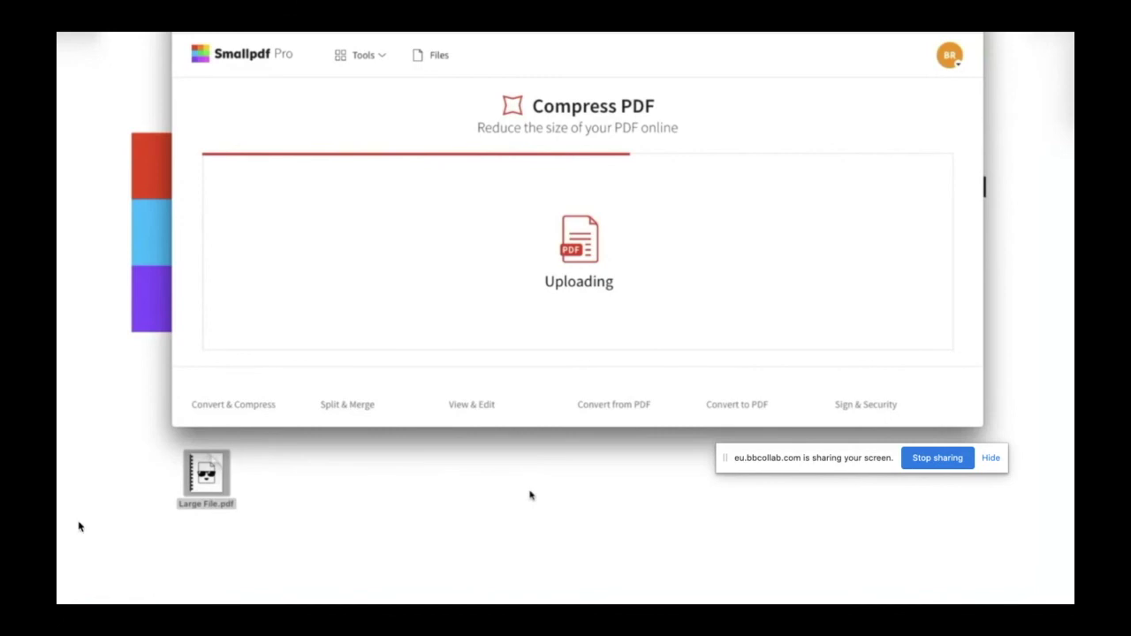
# Step: Rewind the demo video to its 'How to Reduce PDF Size with Smallpdf' title card
pyautogui.moveTo(134, 562)
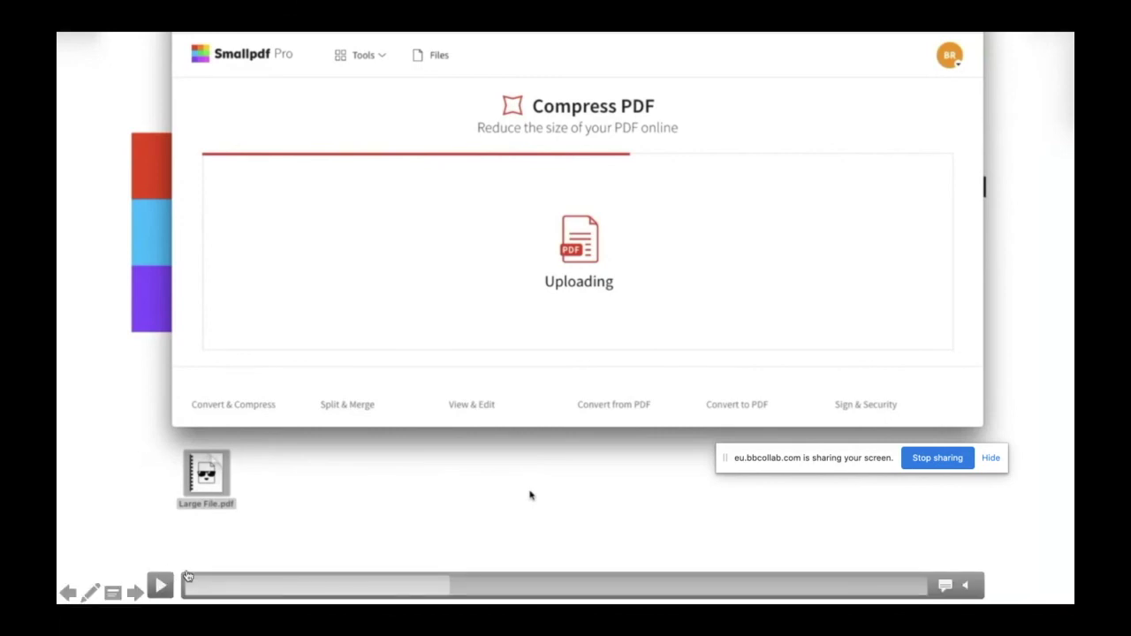
pyautogui.click(214, 589)
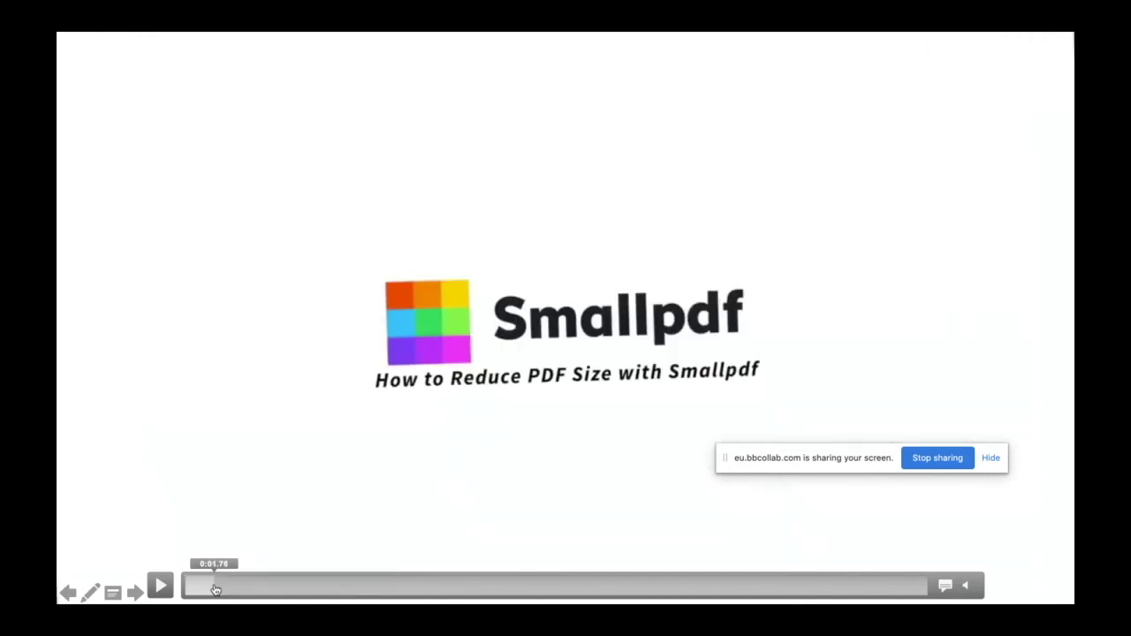
pyautogui.click(160, 587)
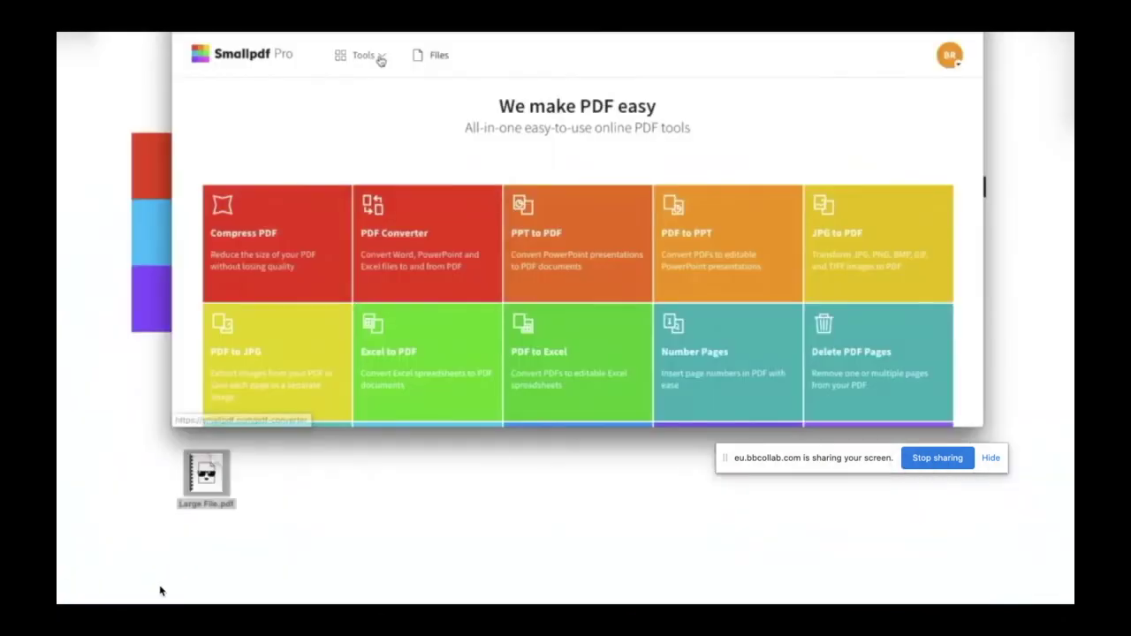
# Step: Return from References to the Smallpdf video slide and play it ahead to the tools list
pyautogui.click(160, 591)
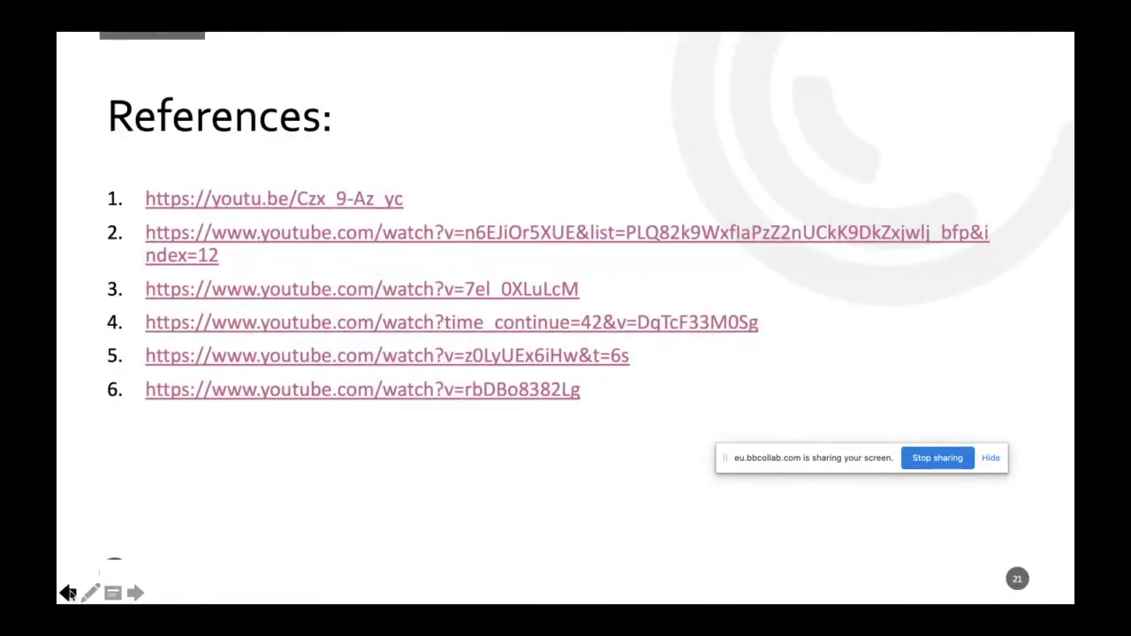
pyautogui.click(68, 594)
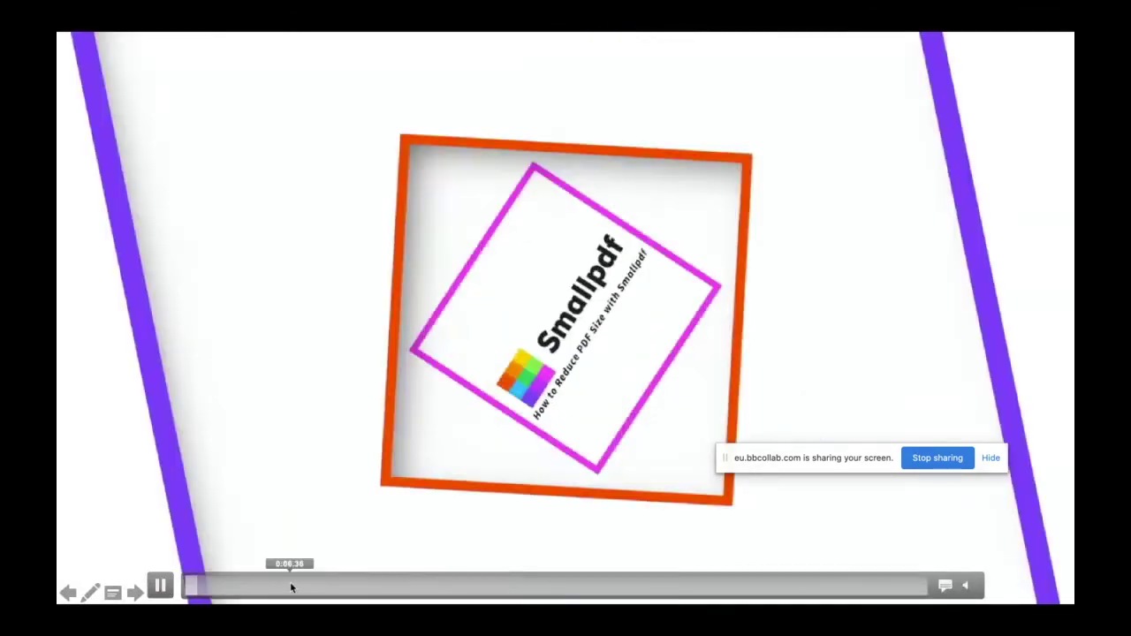
pyautogui.click(315, 585)
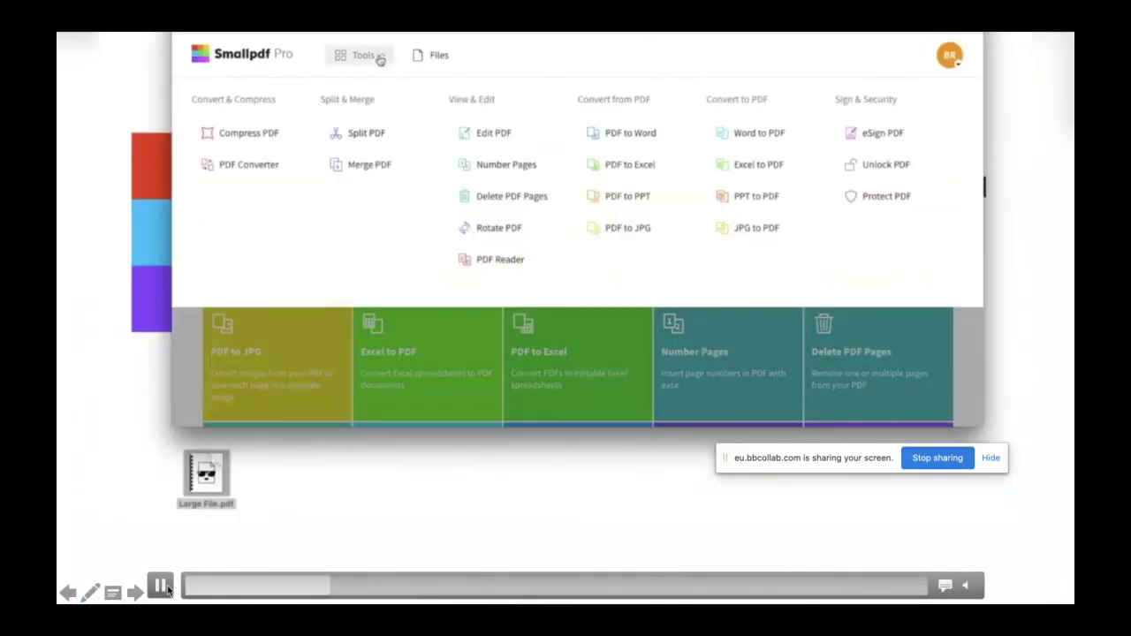
# Step: Pause the demo on the tools overview, then let it reach Strong compression (96.7 MB to 24.2 MB)
pyautogui.click(161, 587)
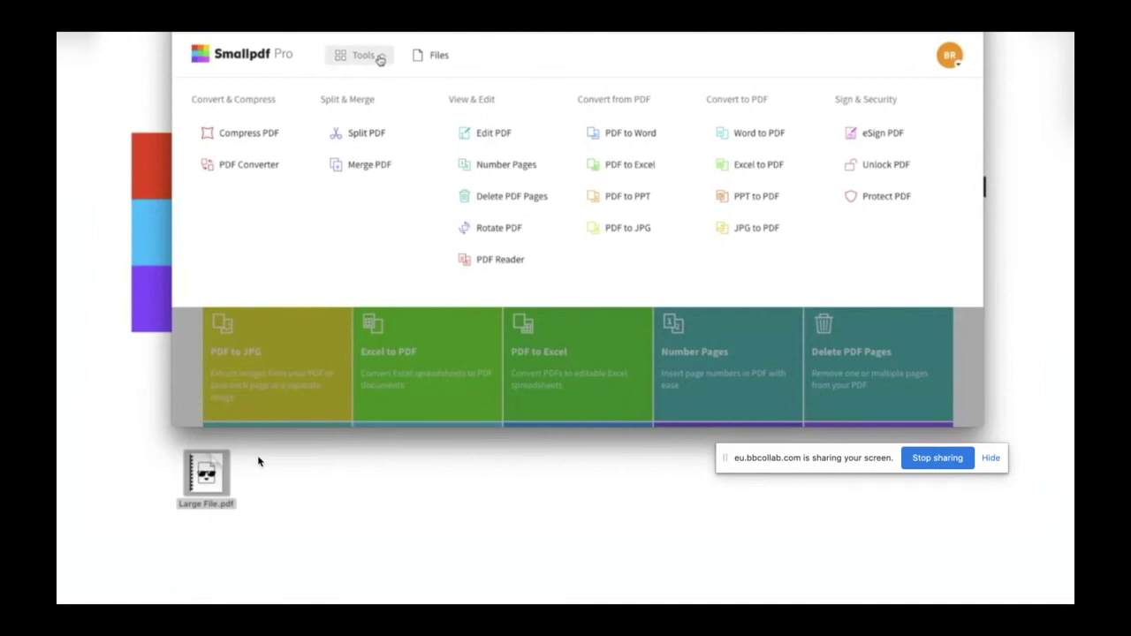
pyautogui.moveTo(159, 585)
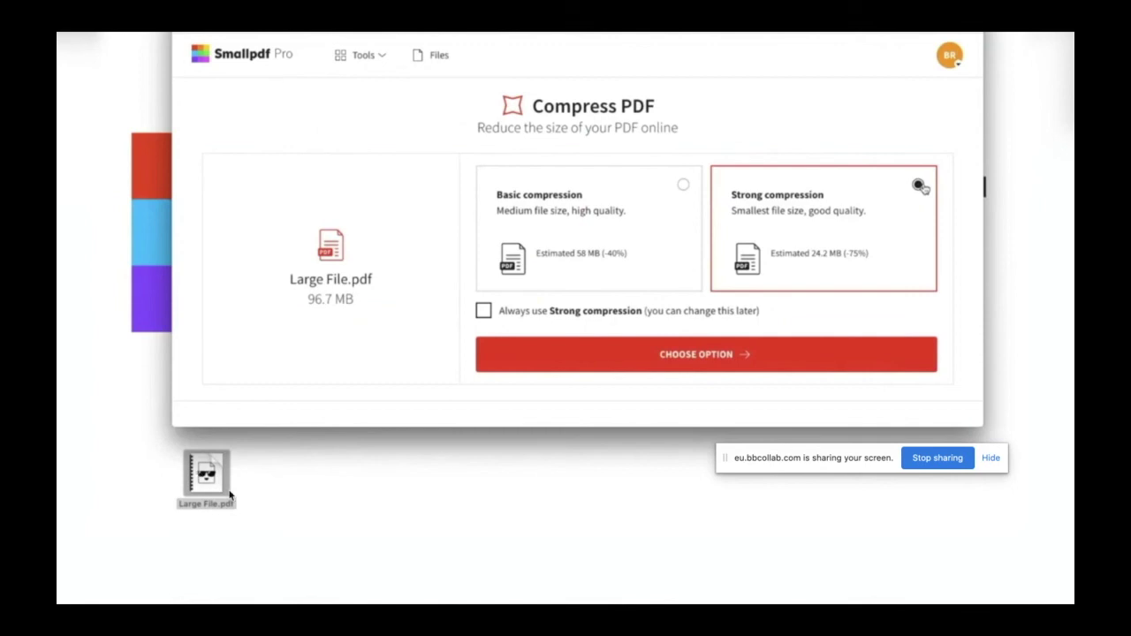
# Step: Play the demo through the 99.75% compression to 249 KB, then pause it
pyautogui.moveTo(164, 551)
pyautogui.click(158, 589)
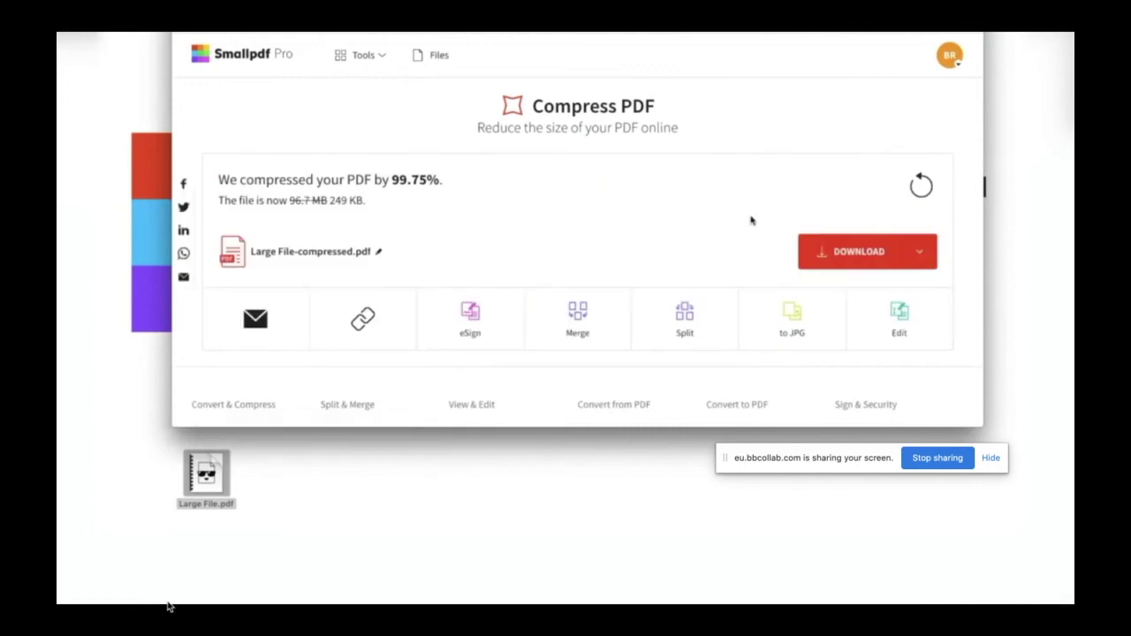
pyautogui.click(157, 592)
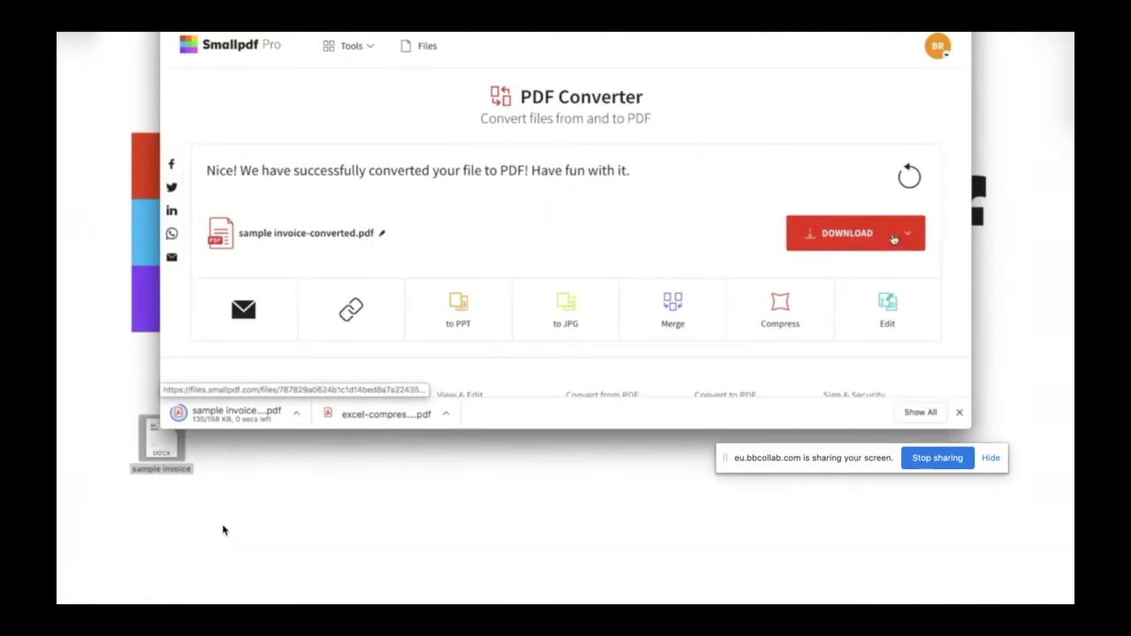
# Step: Exit the slide show and minimize PowerPoint to show the Blackboard Collaborate session
pyautogui.press('Escape')
pyautogui.scroll(-2, 223, 531)
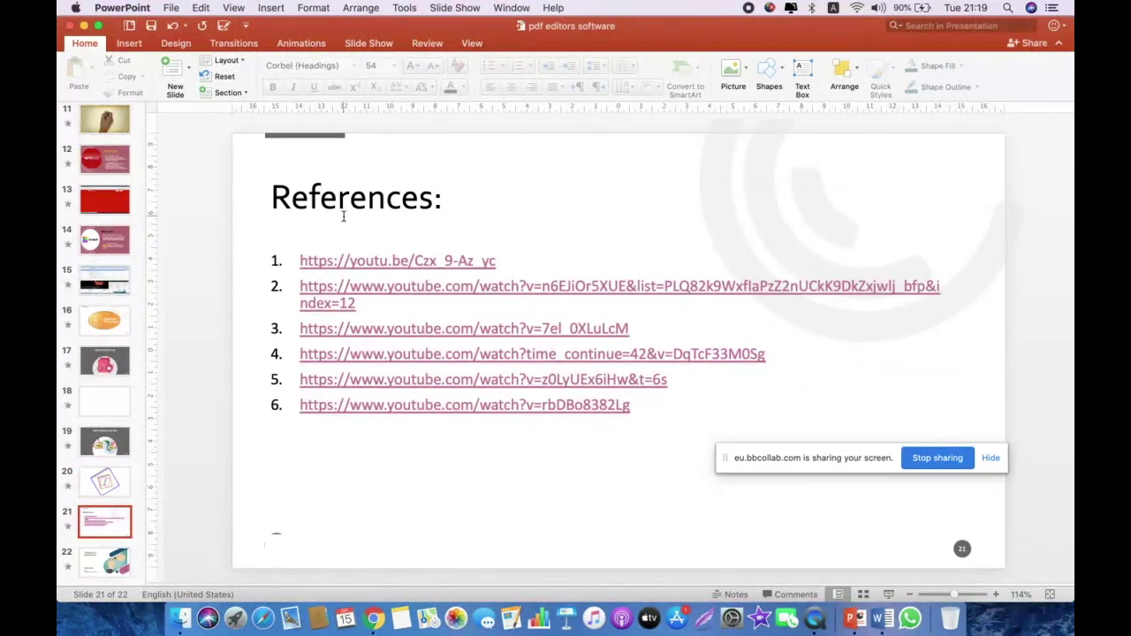
pyautogui.click(84, 26)
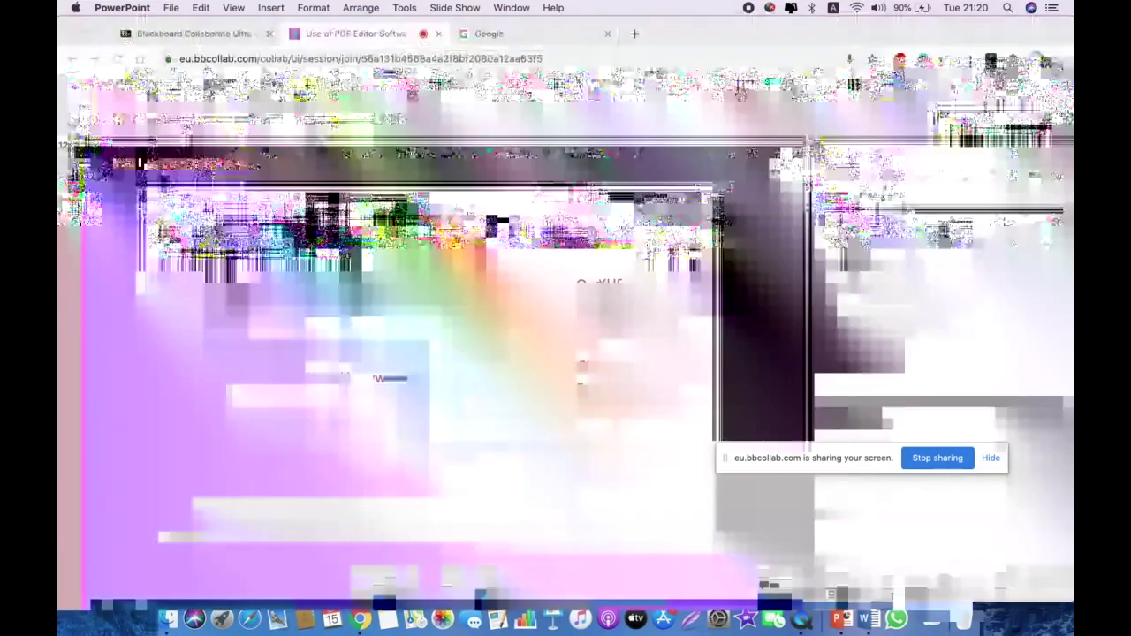